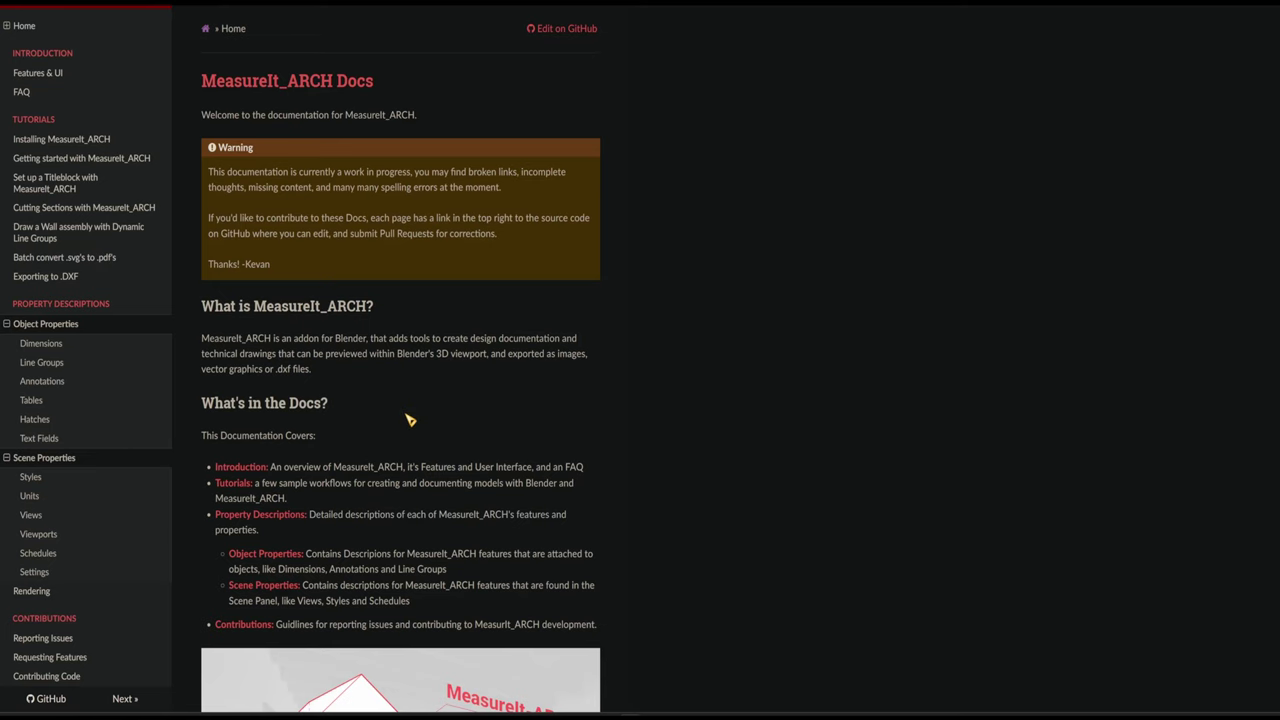
scroll(410, 418, down, 5)
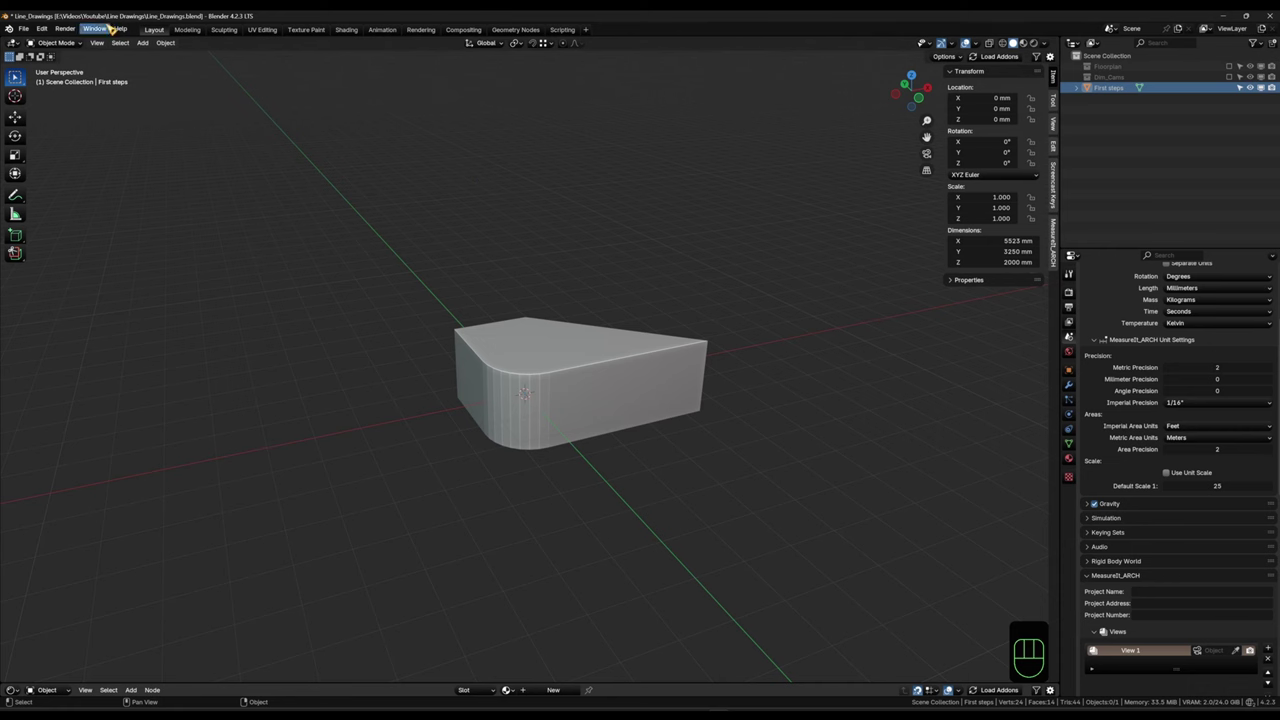
Step: Open the add-on preferences, bring up the Install from Disk browser, cancel it, and search the installed add-ons for "meas"
click(42, 29)
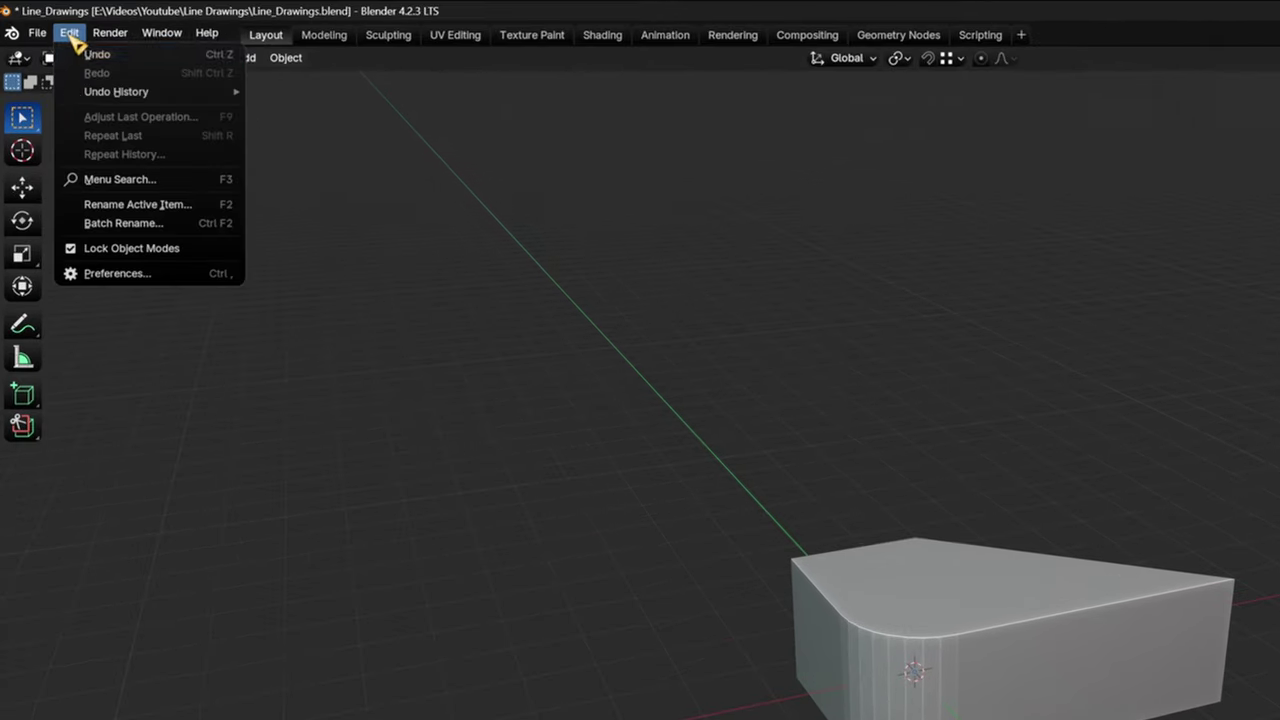
click(110, 273)
click(609, 44)
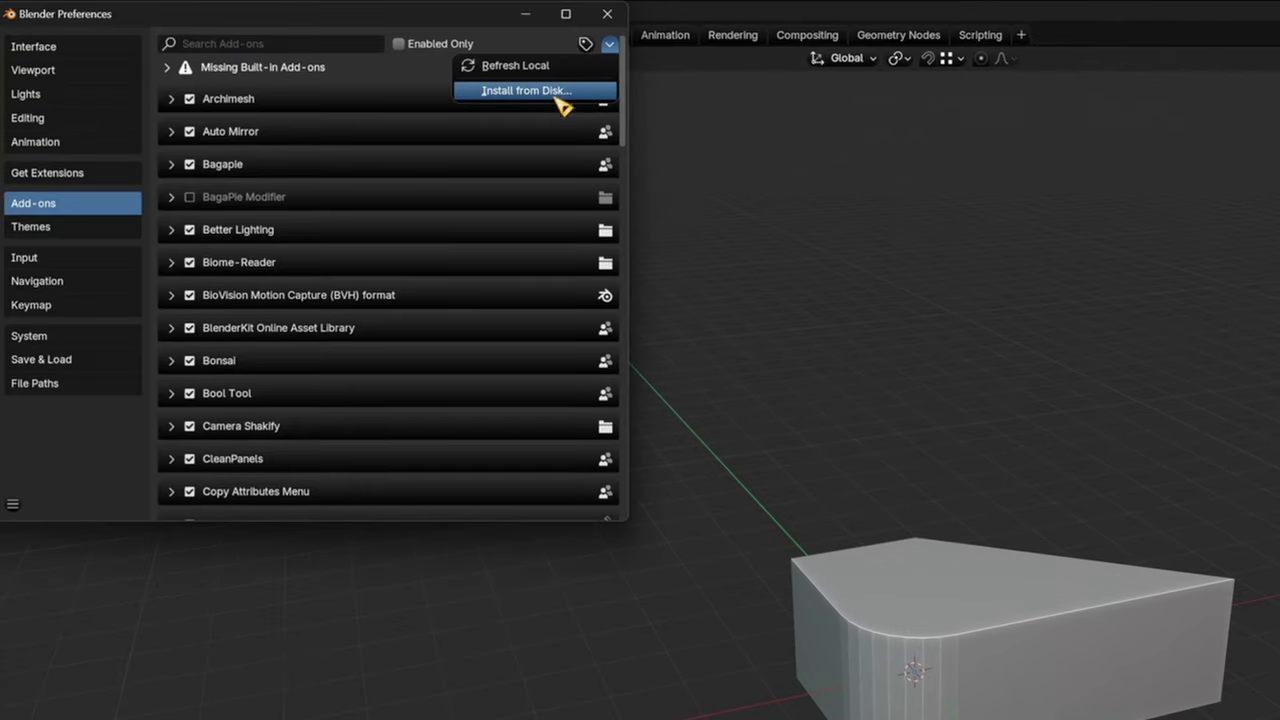
click(574, 90)
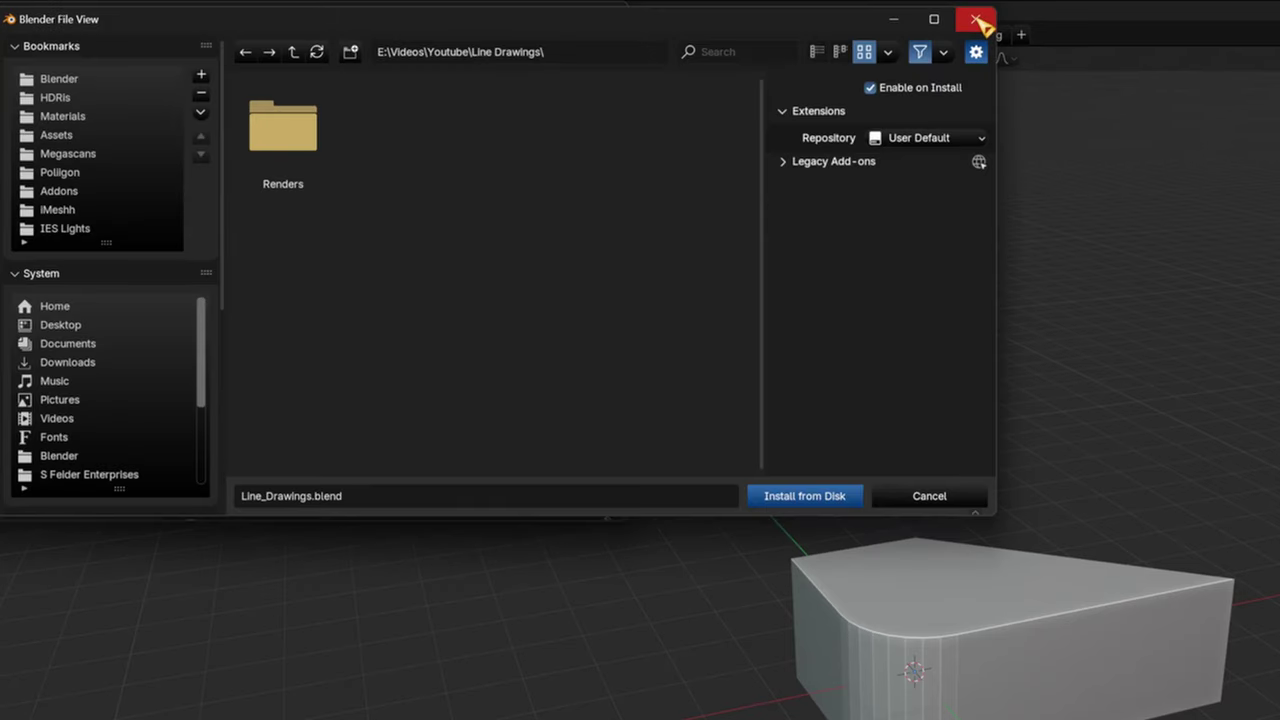
click(977, 20)
click(340, 44)
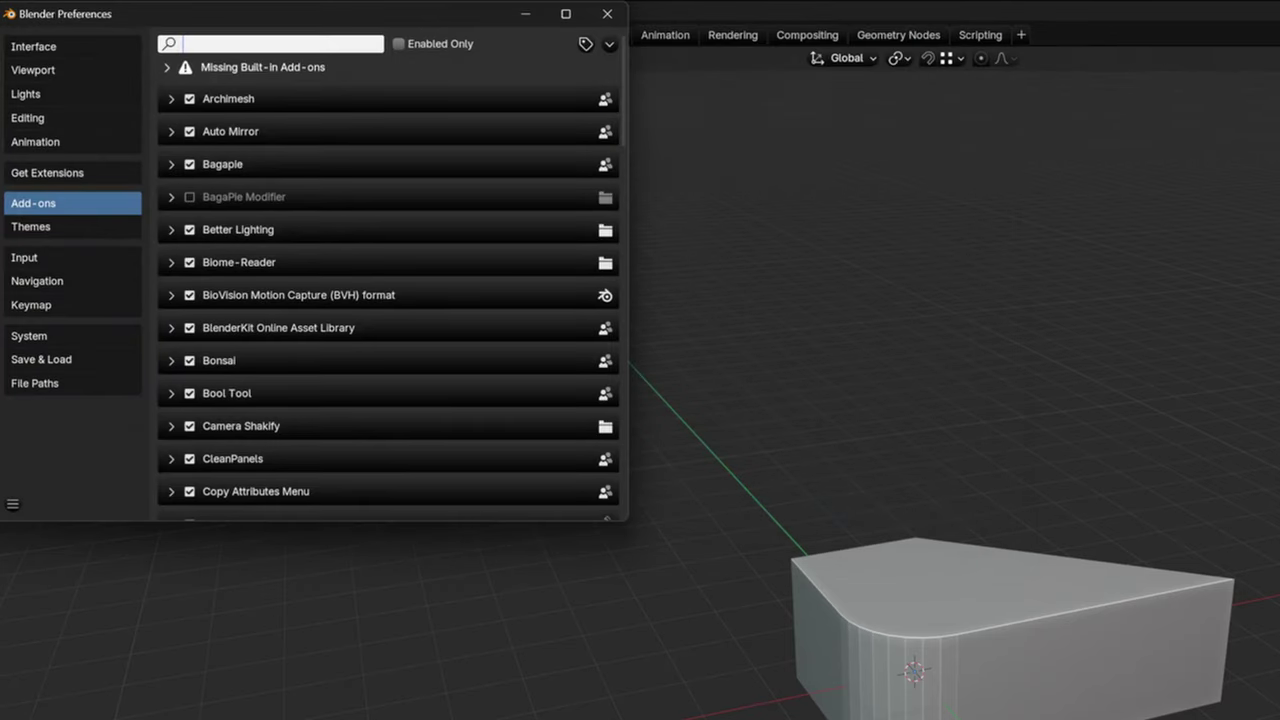
text(meas)
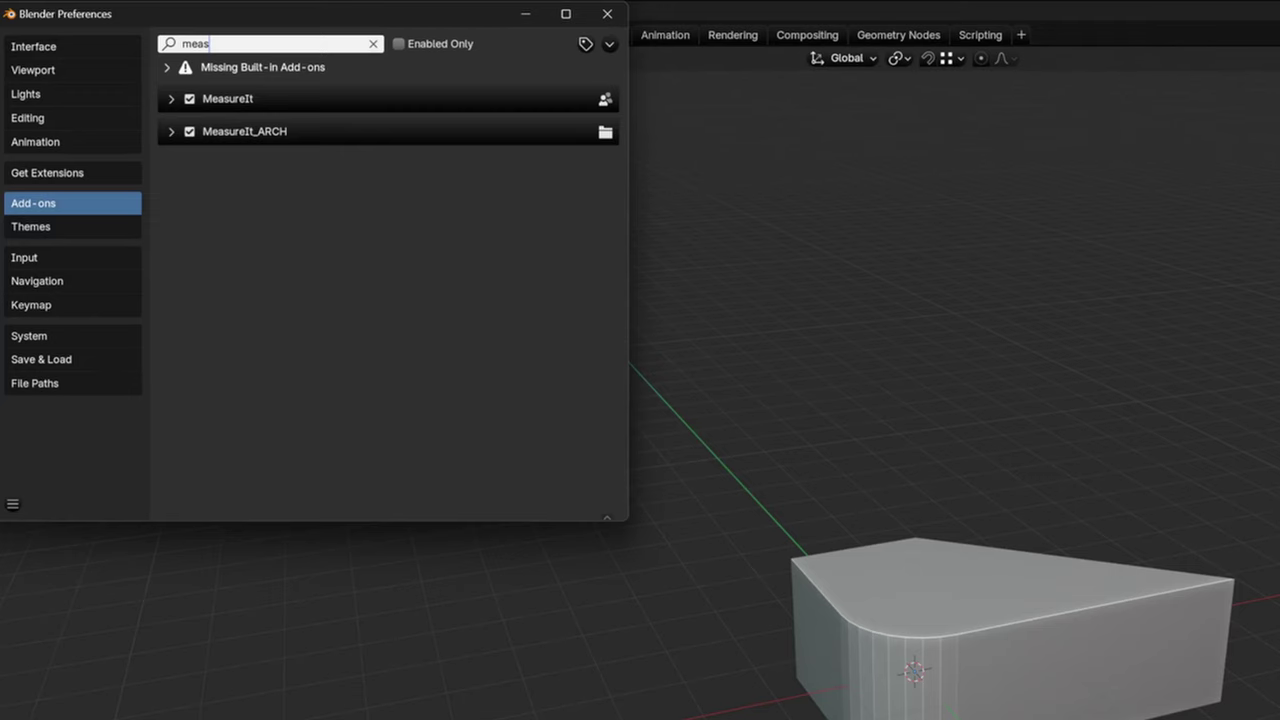
click(607, 14)
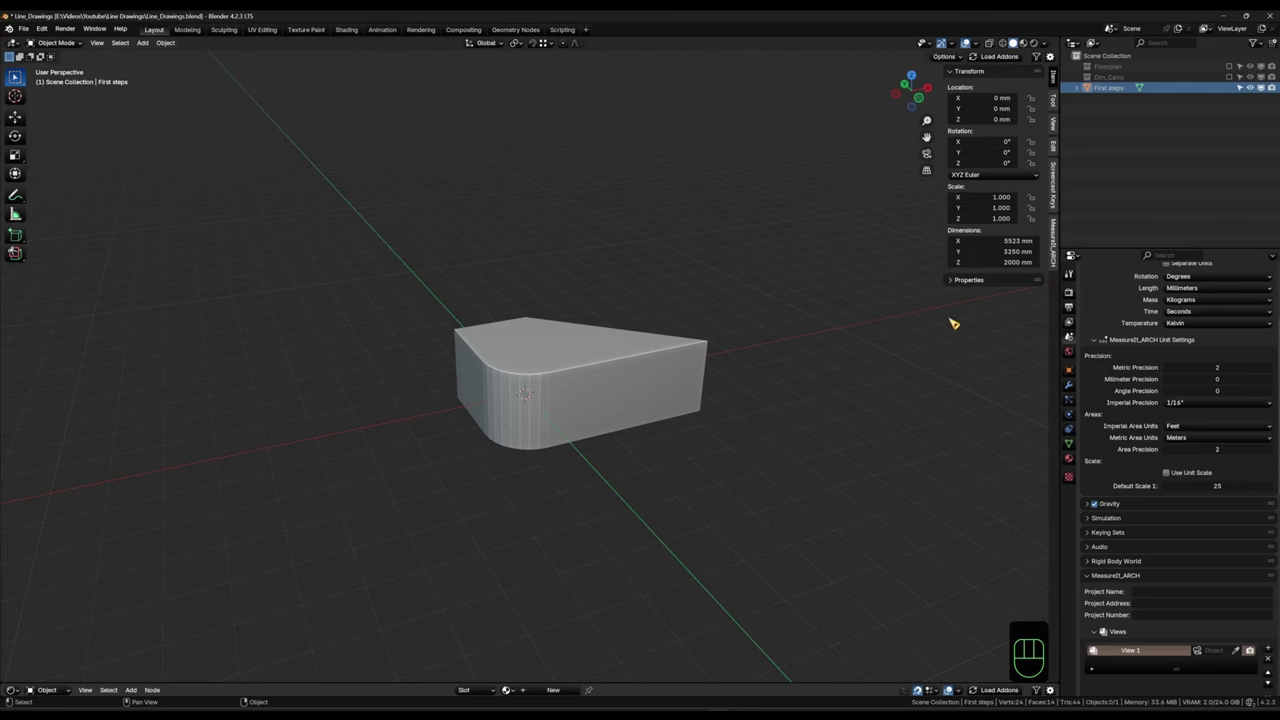
Step: Show the MeasureIt_ARCH tools beside the viewport and review its unit, view, style and general settings in the scene properties
click(1053, 242)
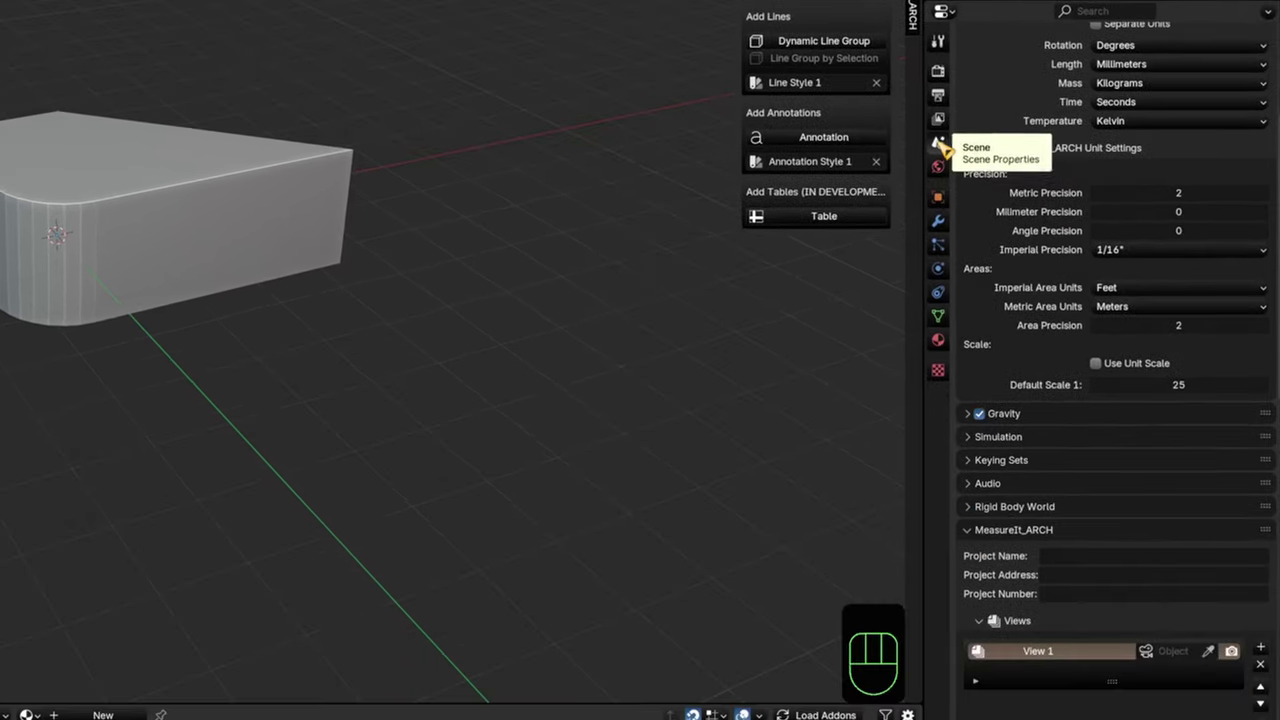
click(960, 490)
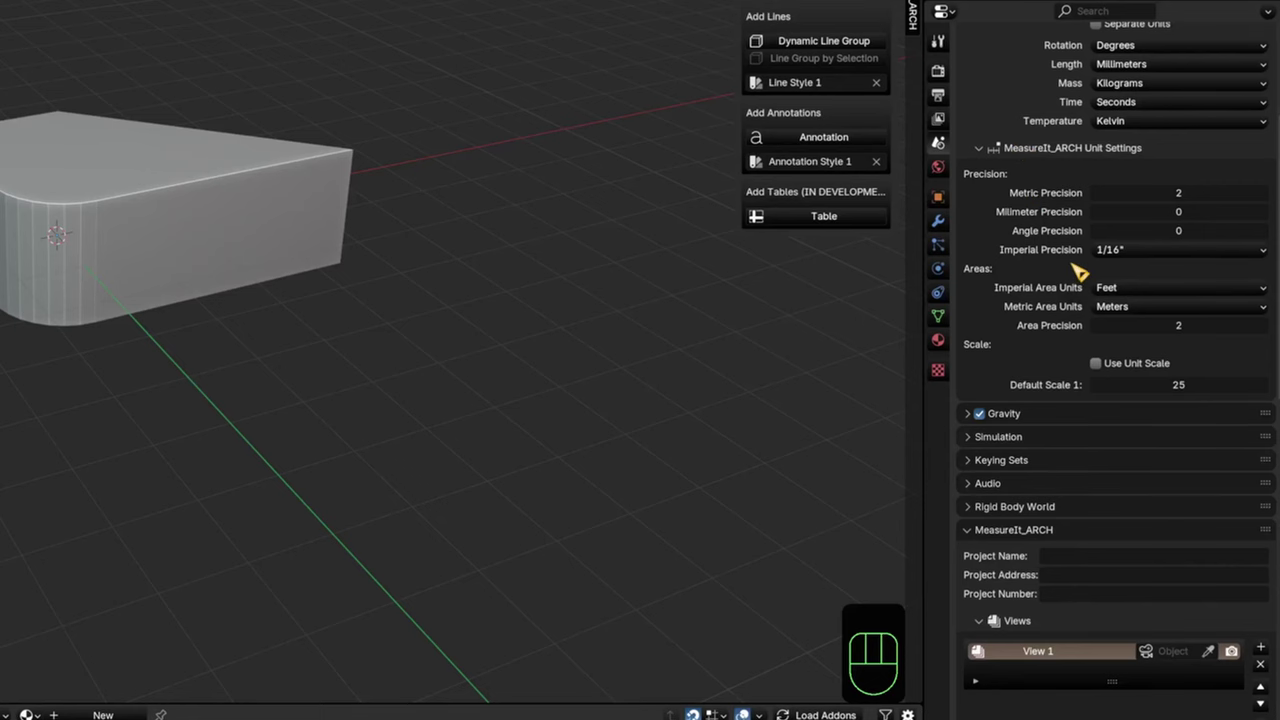
scroll(1080, 290, down, 7)
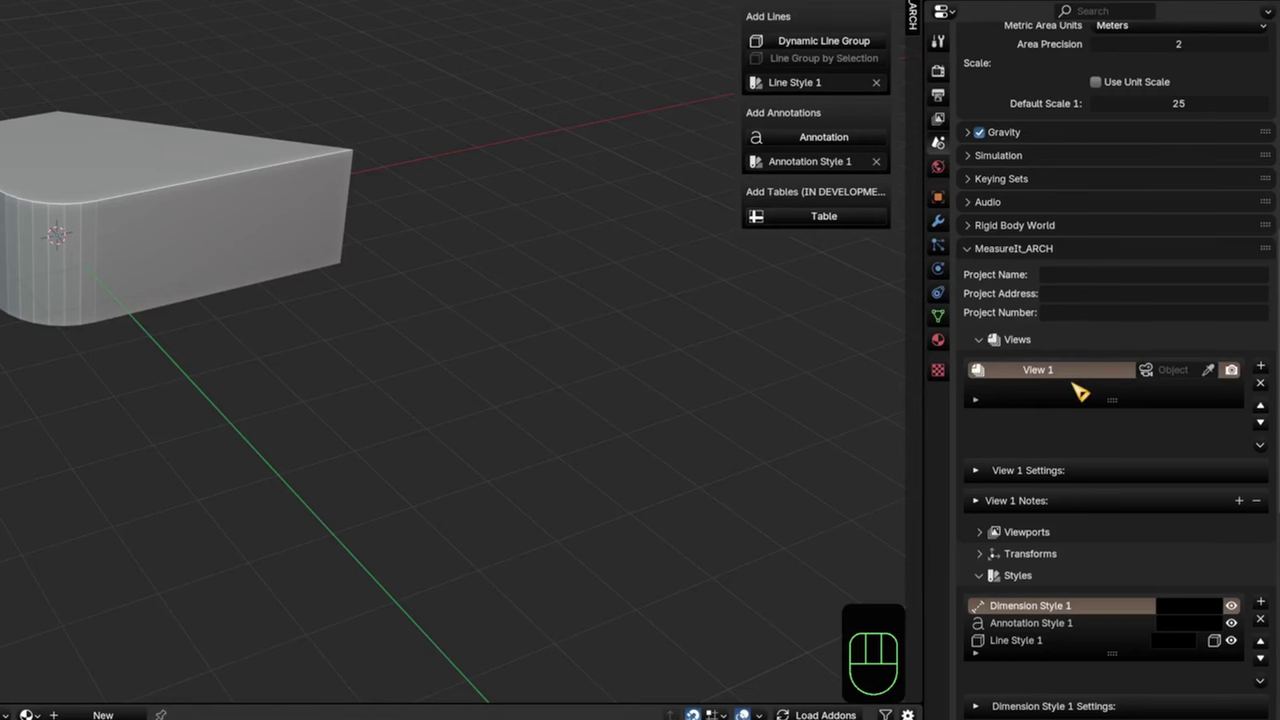
scroll(1085, 410, down, 4)
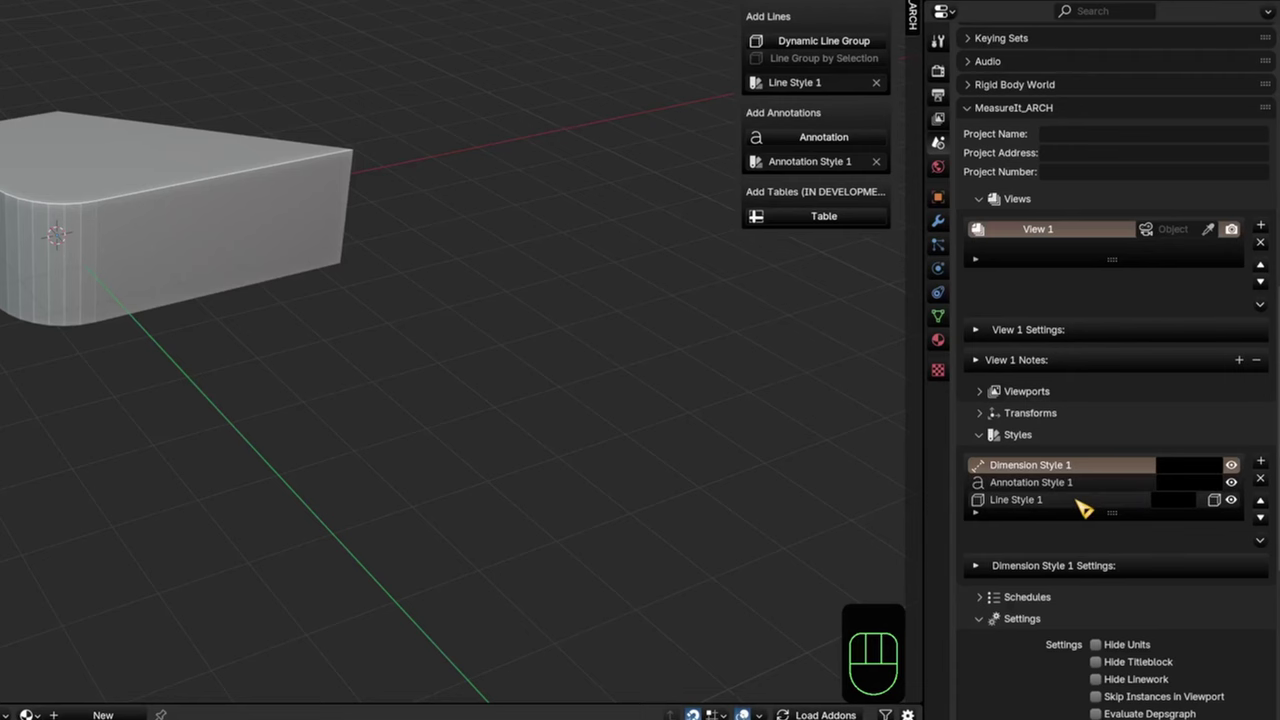
scroll(1083, 507, down, 9)
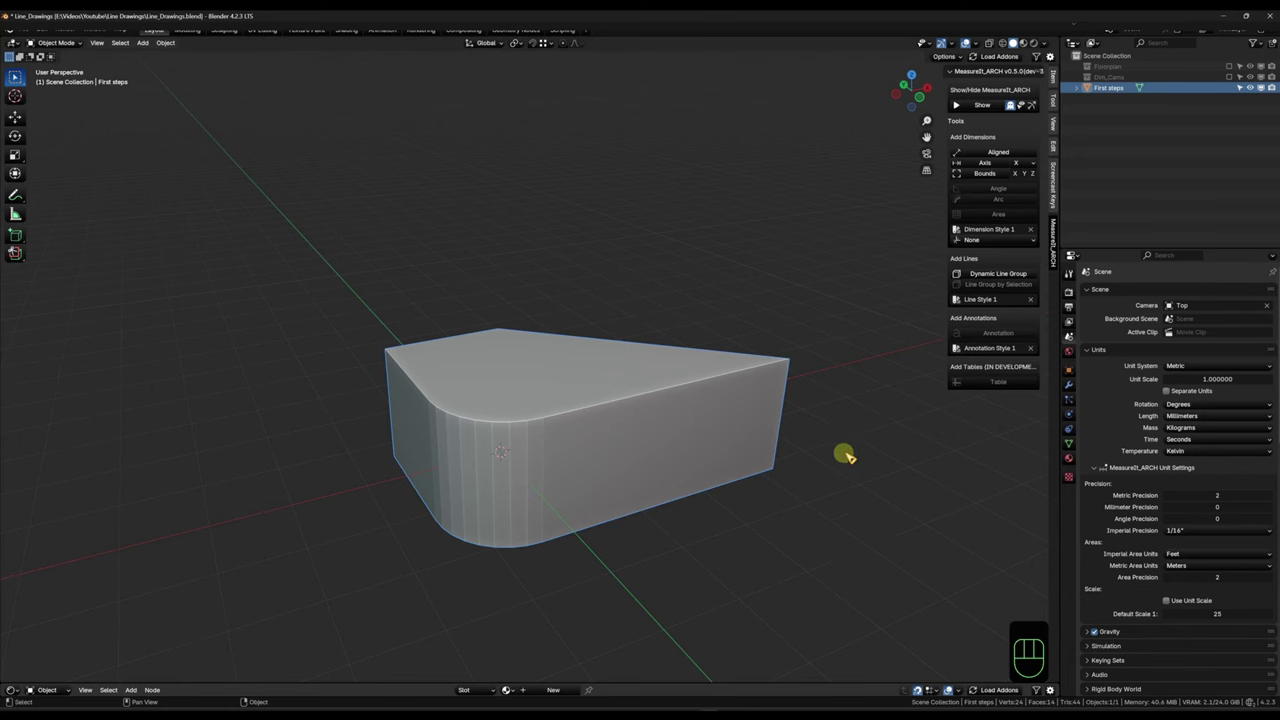
Step: Show the MeasureIt_ARCH elements in the viewport and add a dynamic line group using Line Style 1 to the block
mouse_move(845, 450)
middle_down()
mouse_move(837, 477)
mouse_move(820, 476)
mouse_move(837, 466)
middle_up()
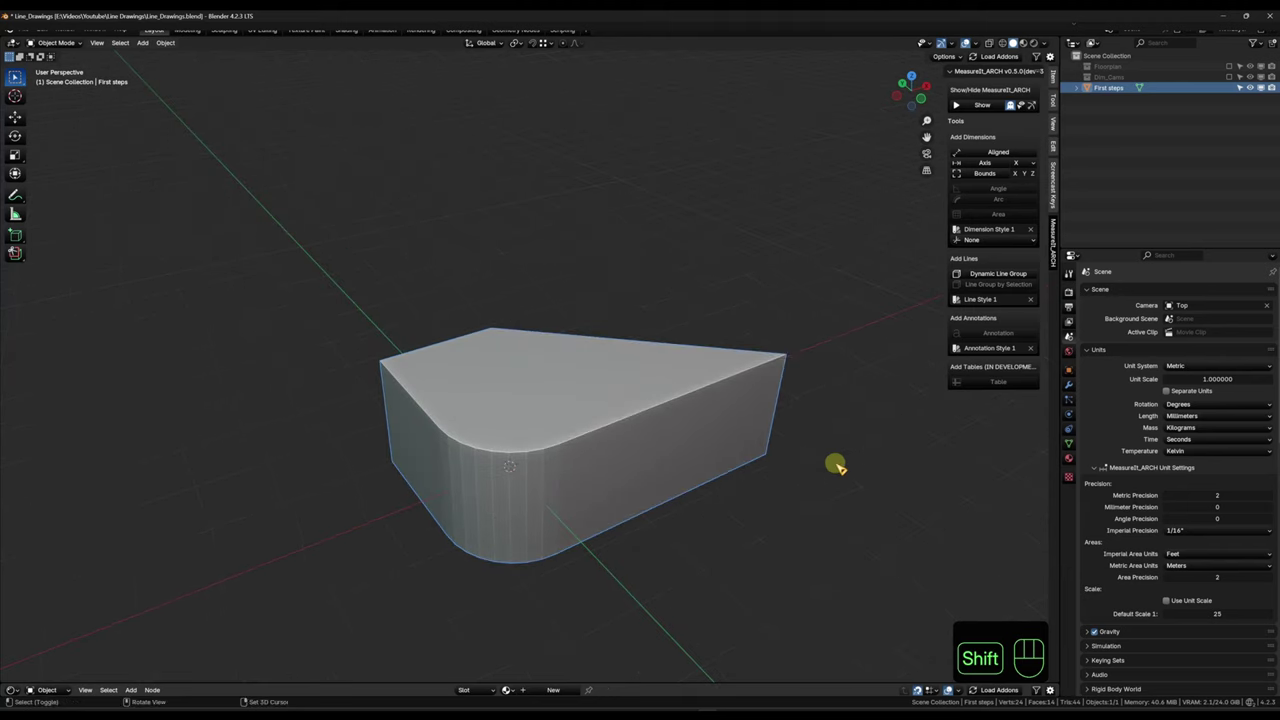
click(981, 105)
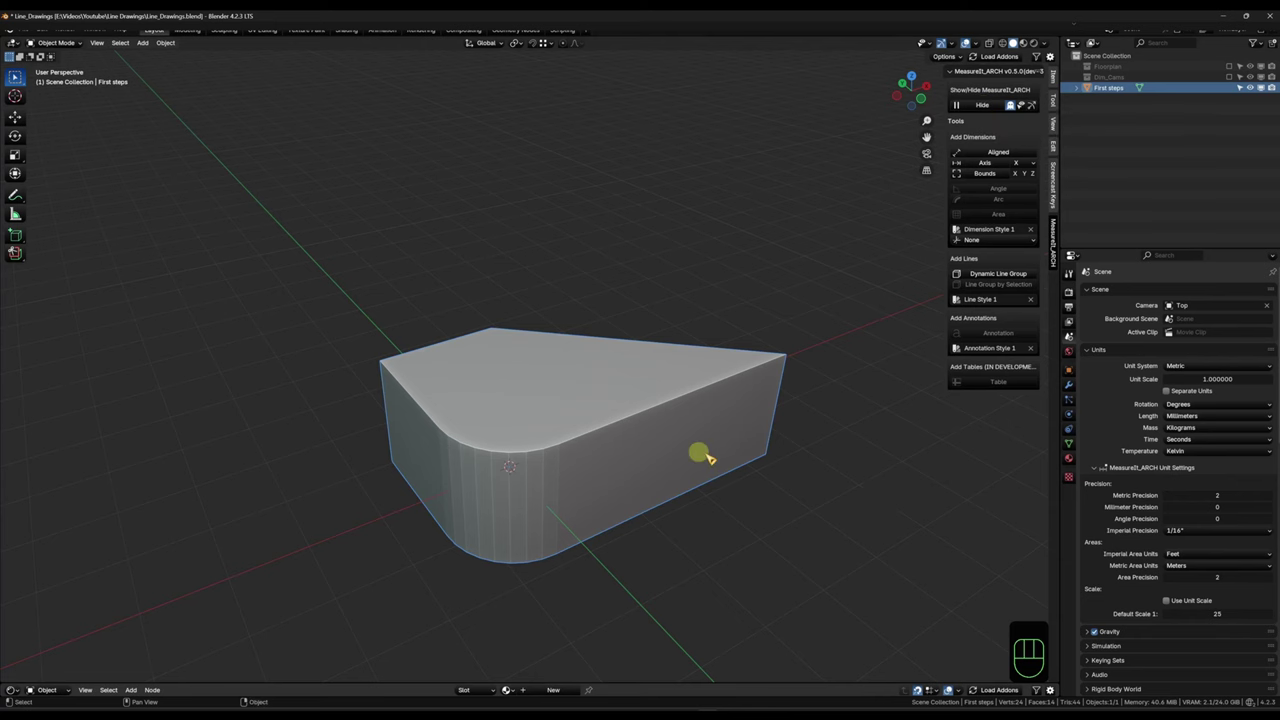
click(677, 604)
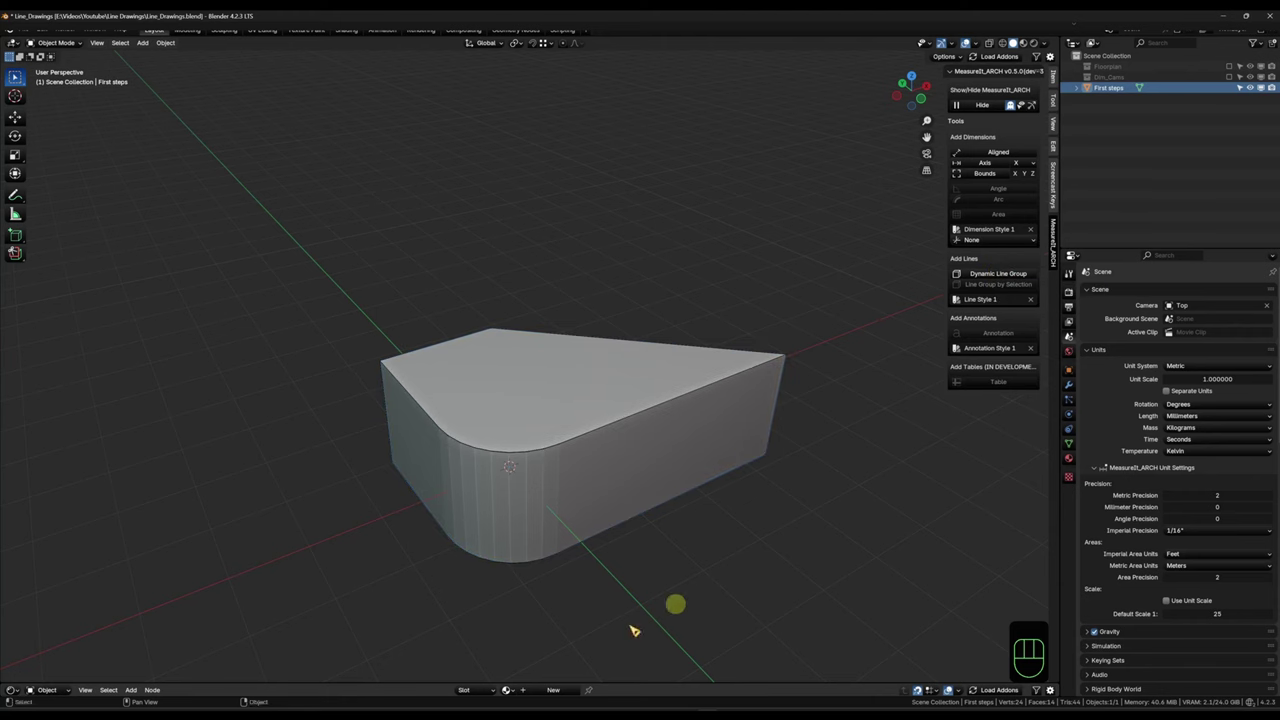
click(503, 466)
scroll(503, 466, up, 3)
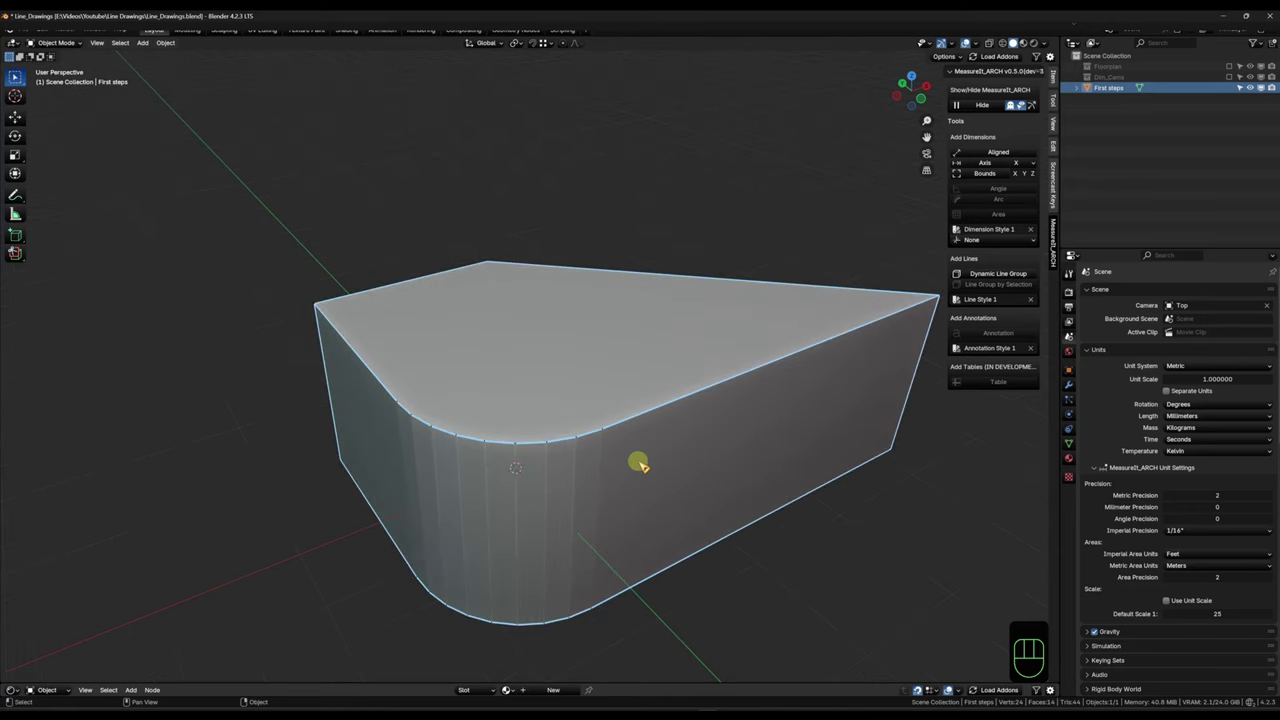
key(alt+a)
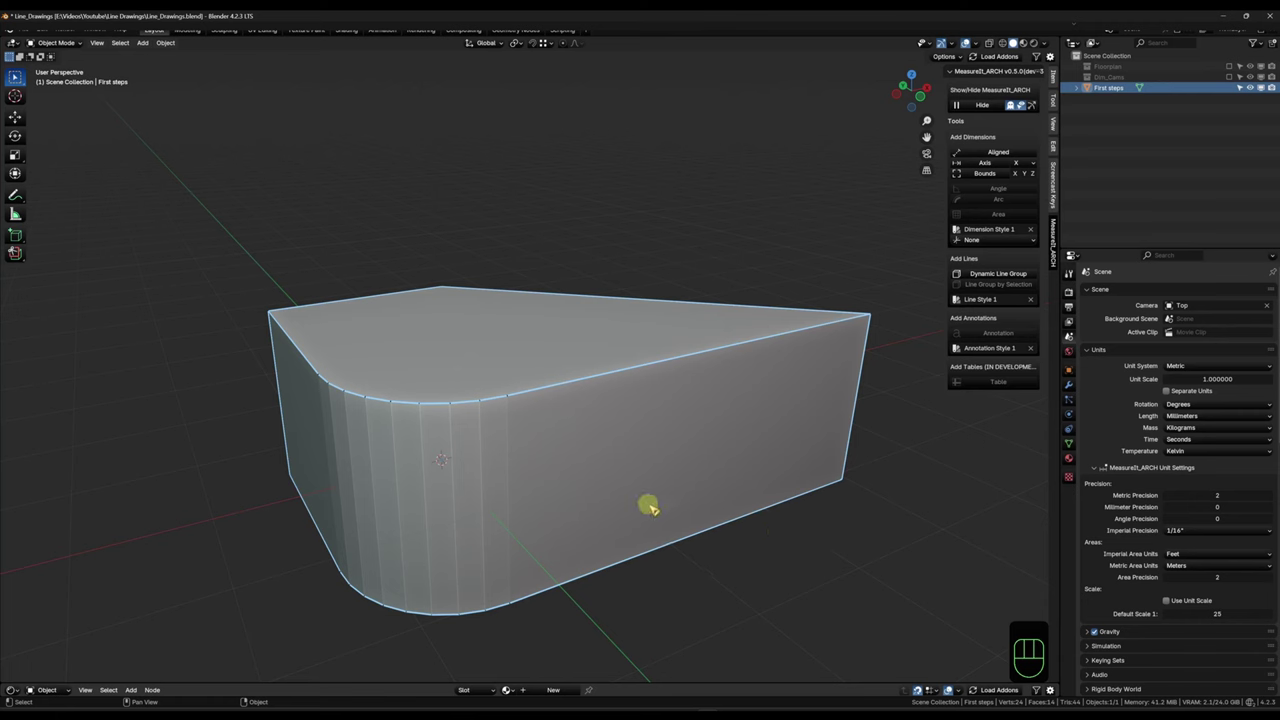
Step: Unlink Line 1 from Line Style 1 in the block's object properties and enable Draw Hidden Lines for it
click(1069, 370)
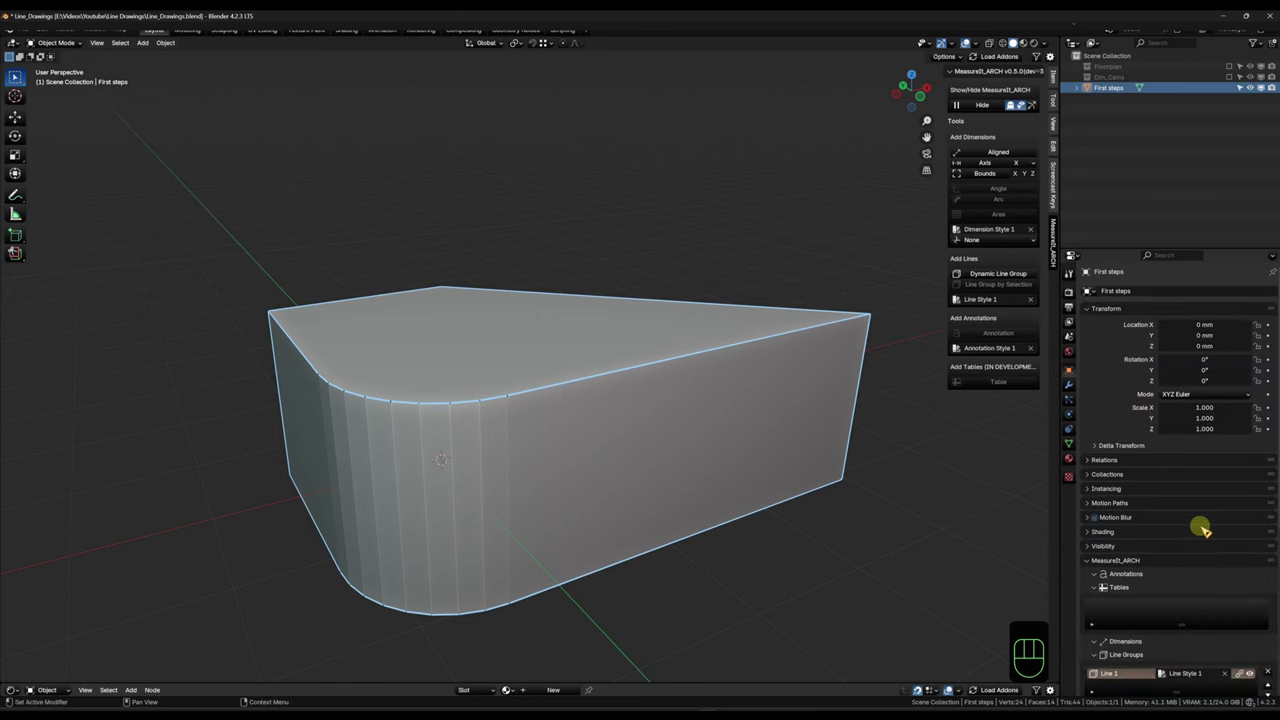
scroll(1195, 500, down, 6)
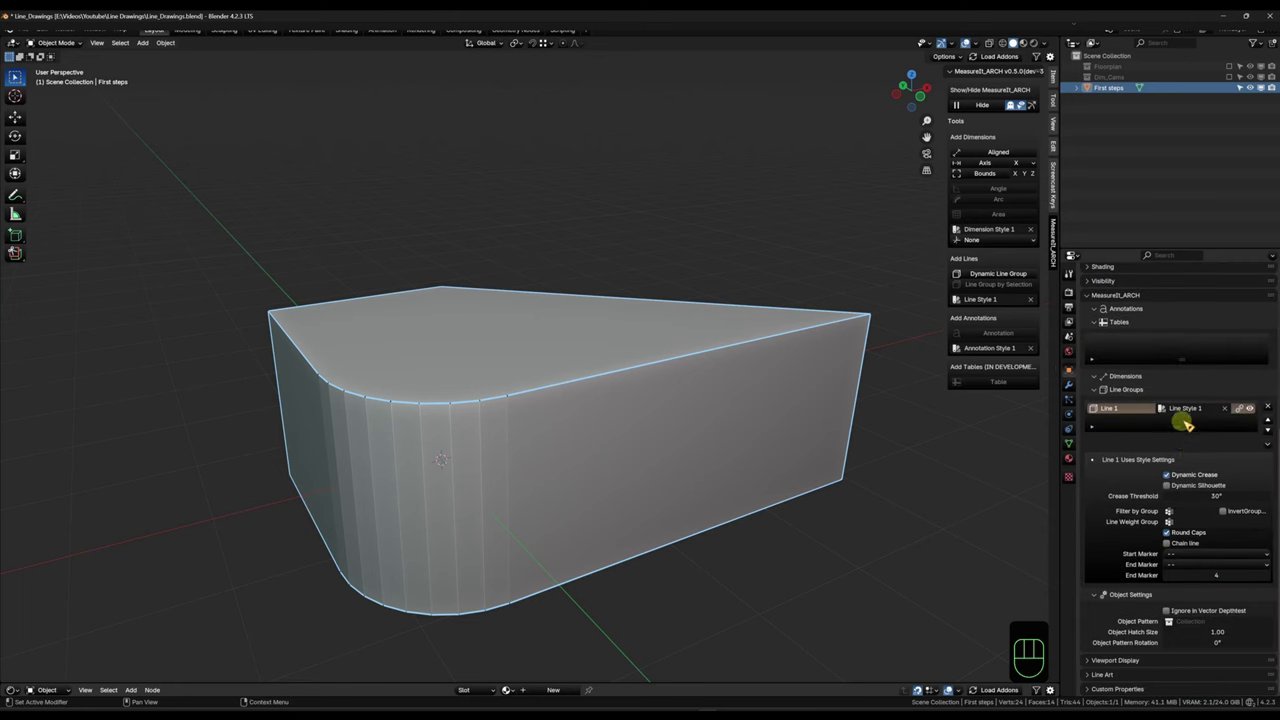
click(1243, 408)
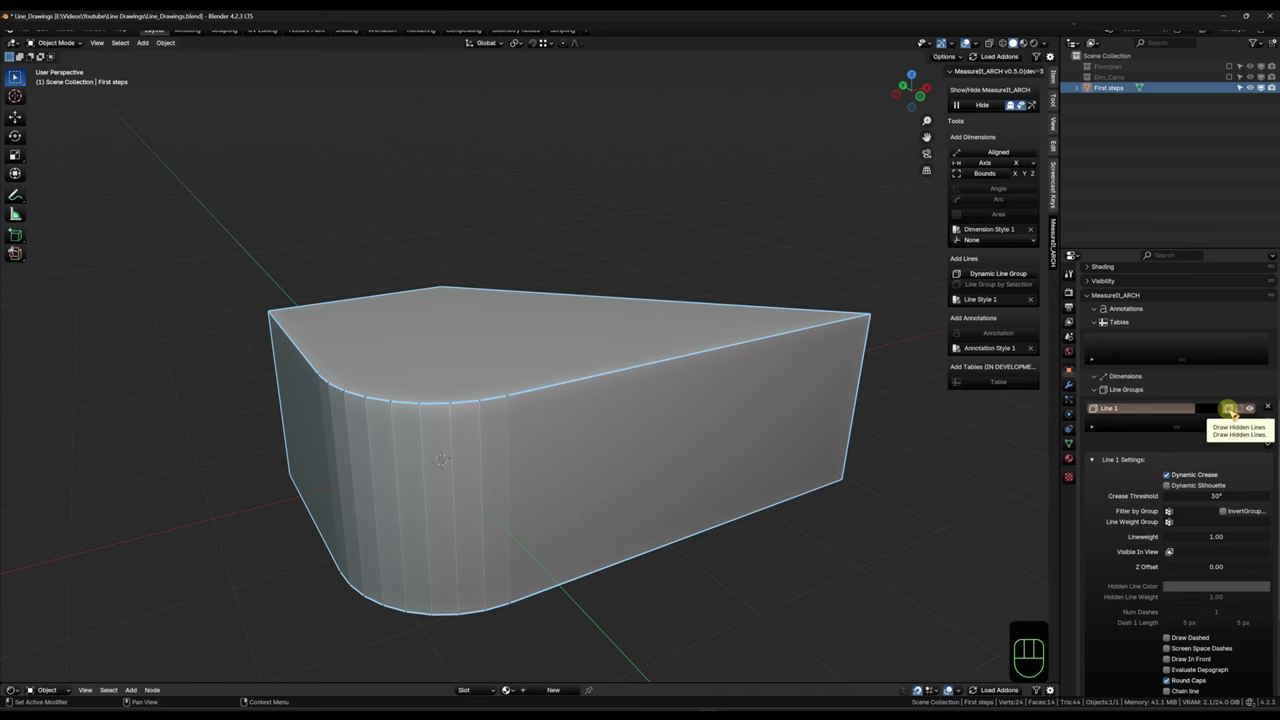
click(1228, 409)
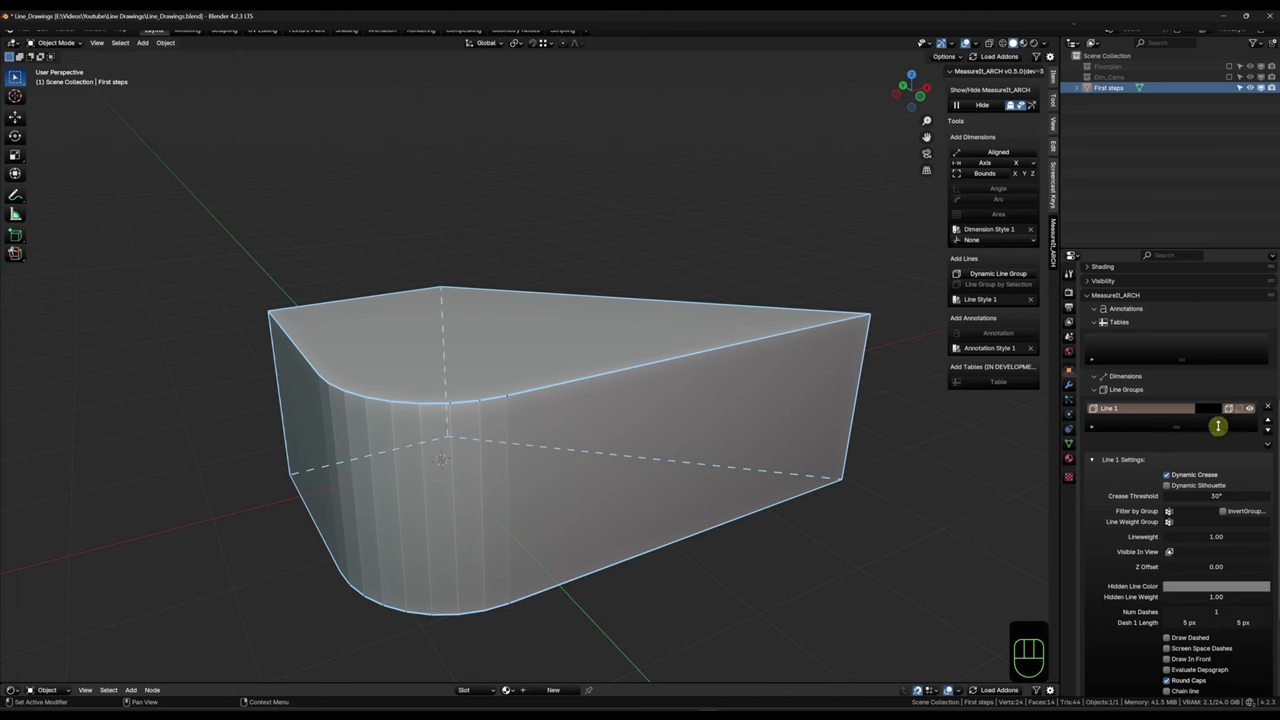
Step: Turn off the highlighting of the selected object's lines and set Line 1's colour to pure red
click(1022, 106)
click(1212, 409)
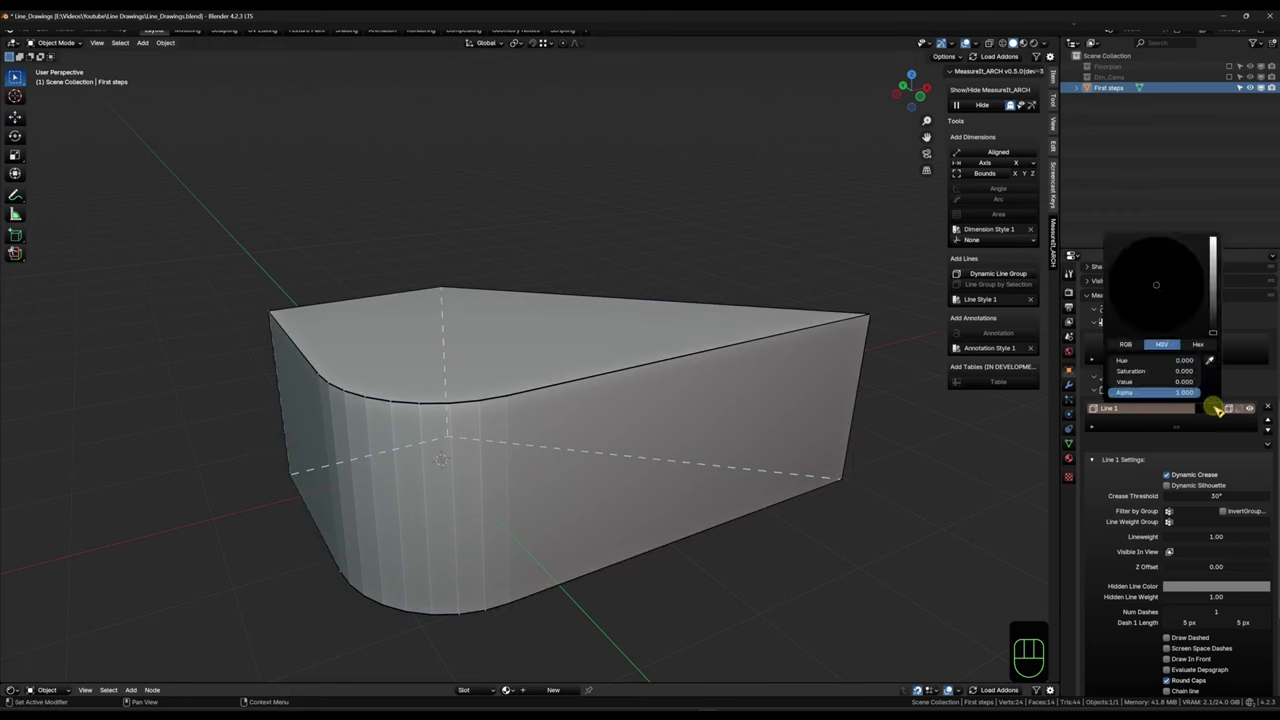
drag(1213, 288, 1213, 240)
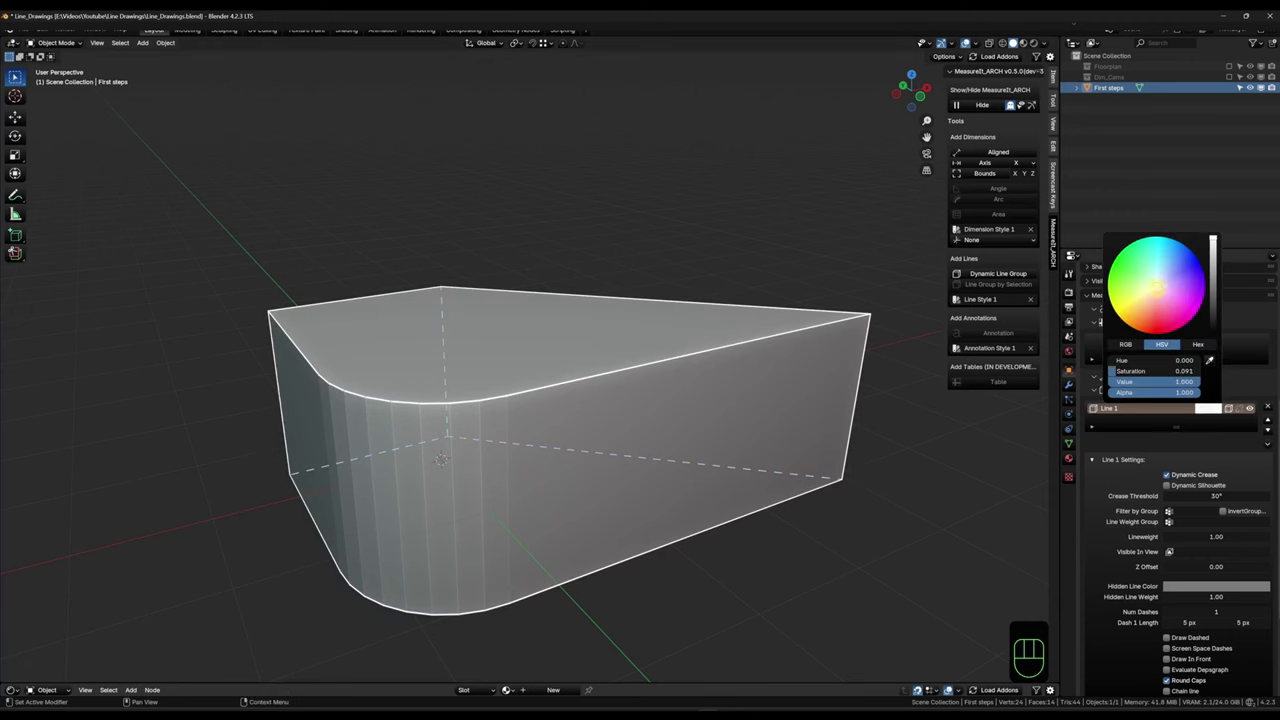
click(1156, 333)
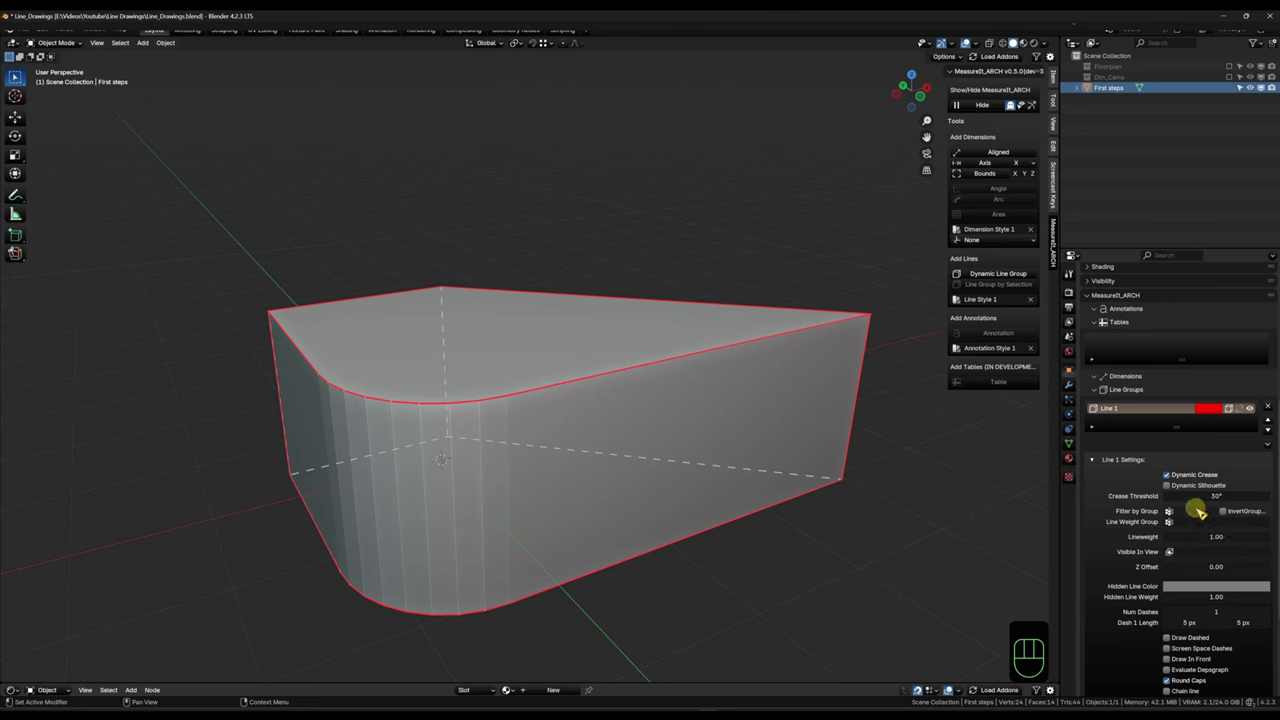
Step: Select the nine vertical edges of the block's rounded corner in edge mode and create a line group from the selection with Line Style 1
shift+middle_drag(585, 468, 620, 458)
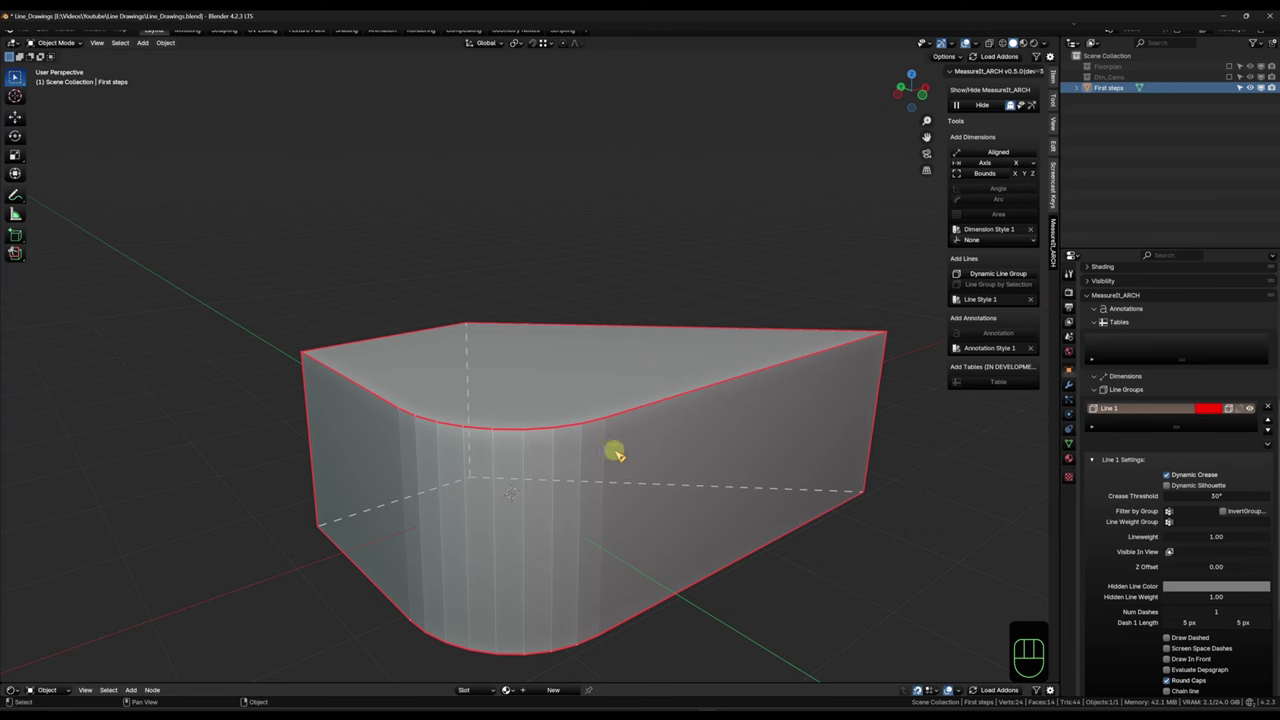
key(Tab)
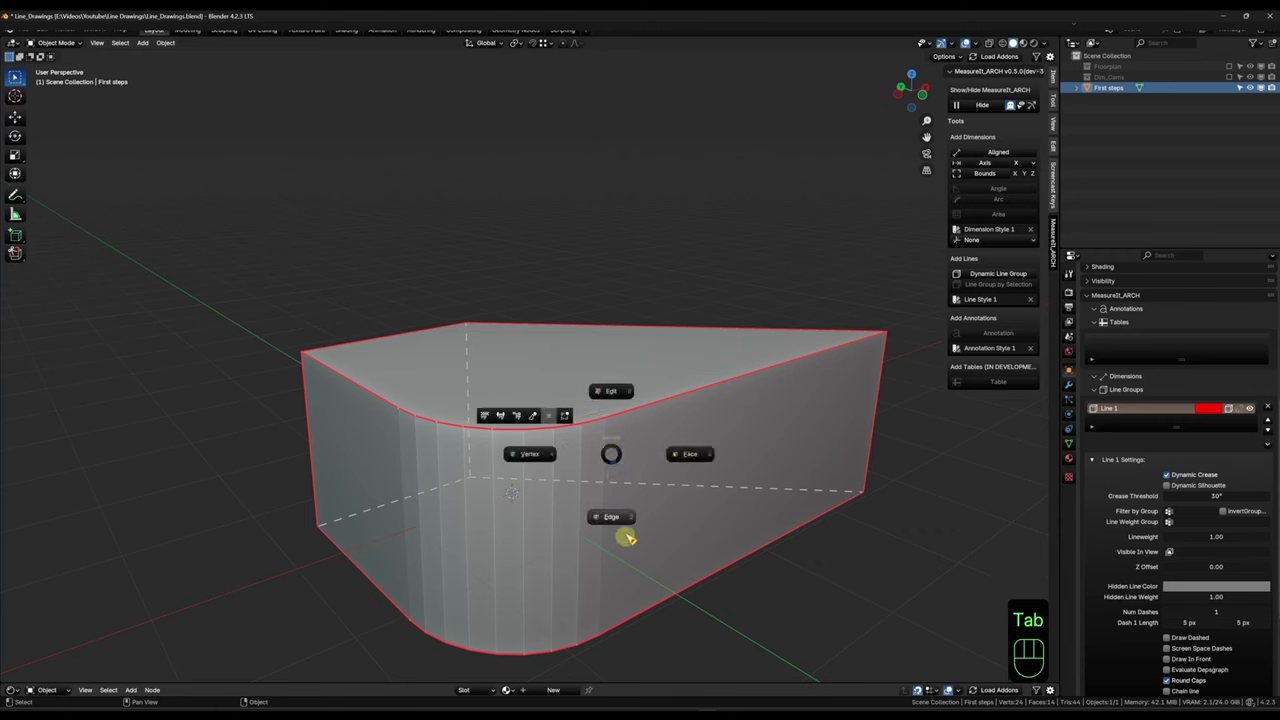
drag(664, 460, 380, 528)
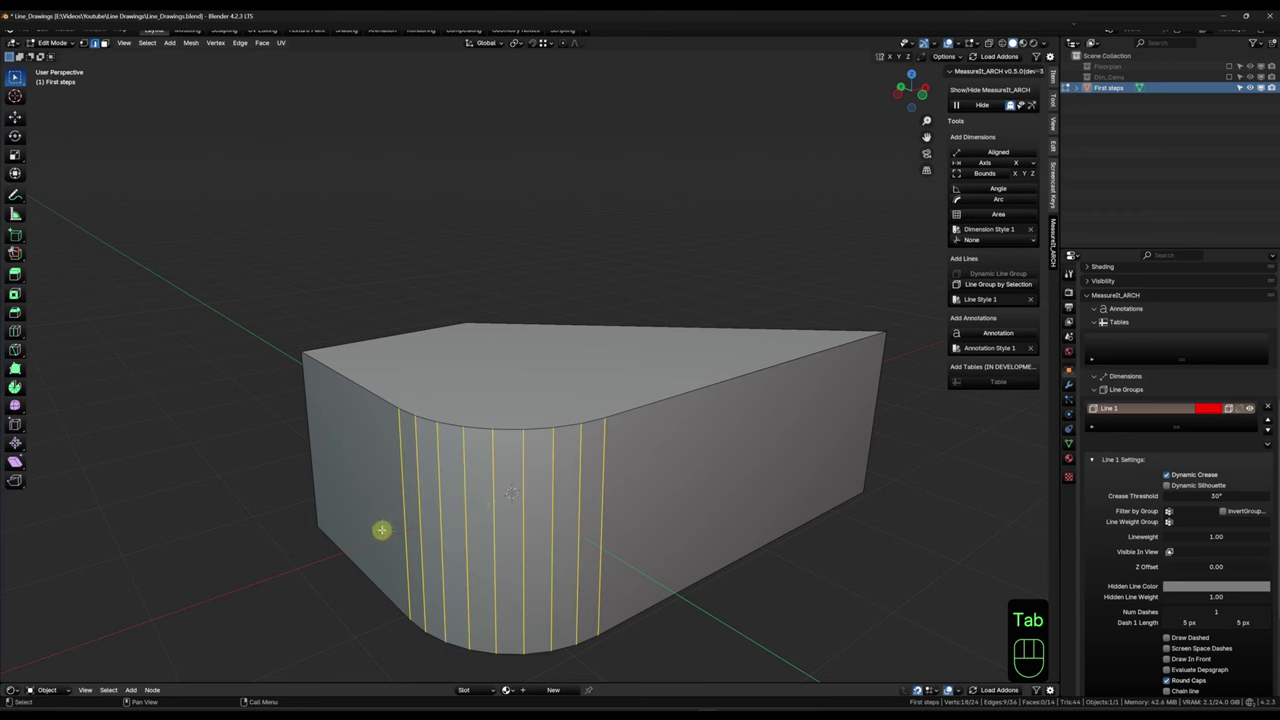
click(1000, 285)
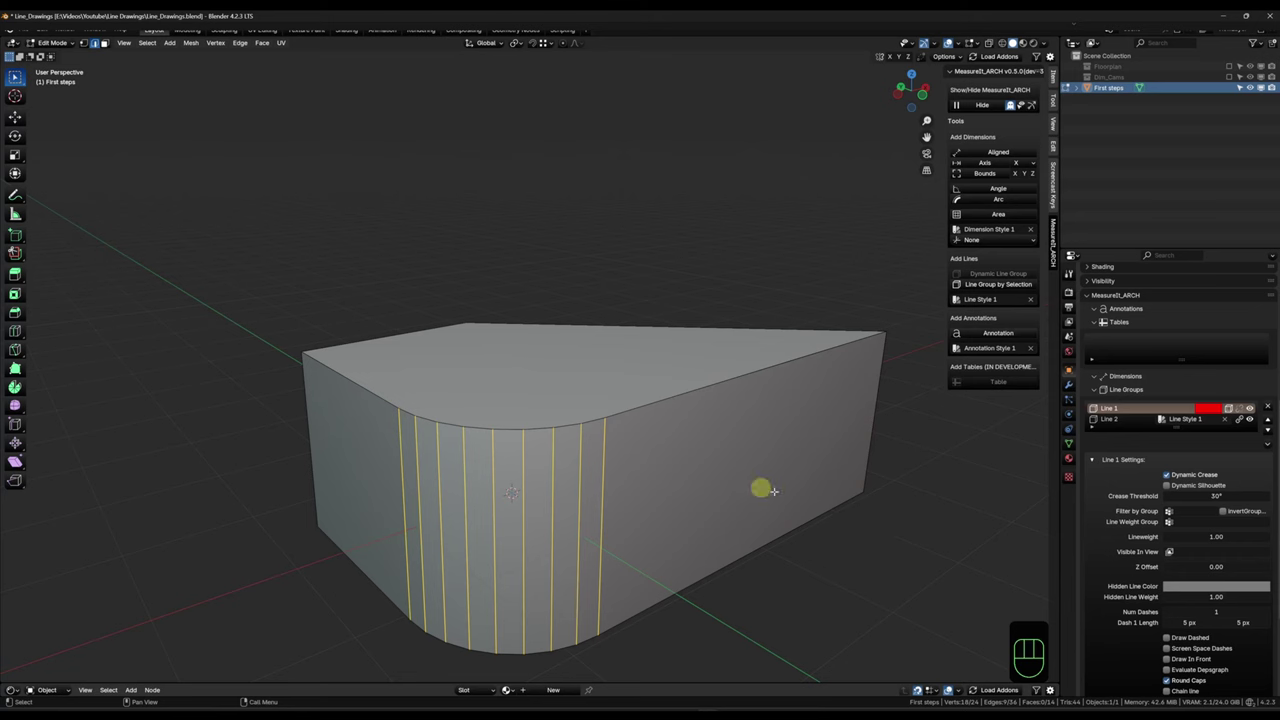
key(Tab)
click(755, 293)
middle_drag(792, 498, 387, 431)
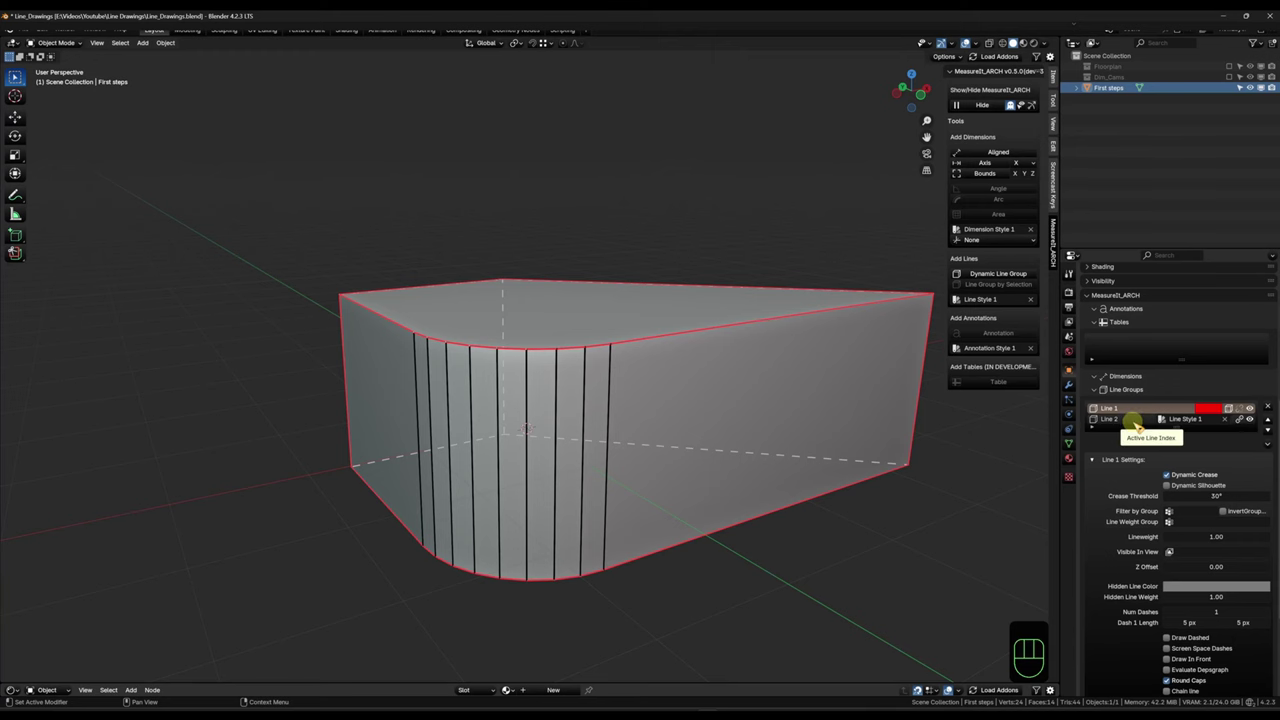
Step: Switch to the top orthographic view of the block and set the dimension view plane to XY Plane
middle_drag(1000, 470, 690, 510)
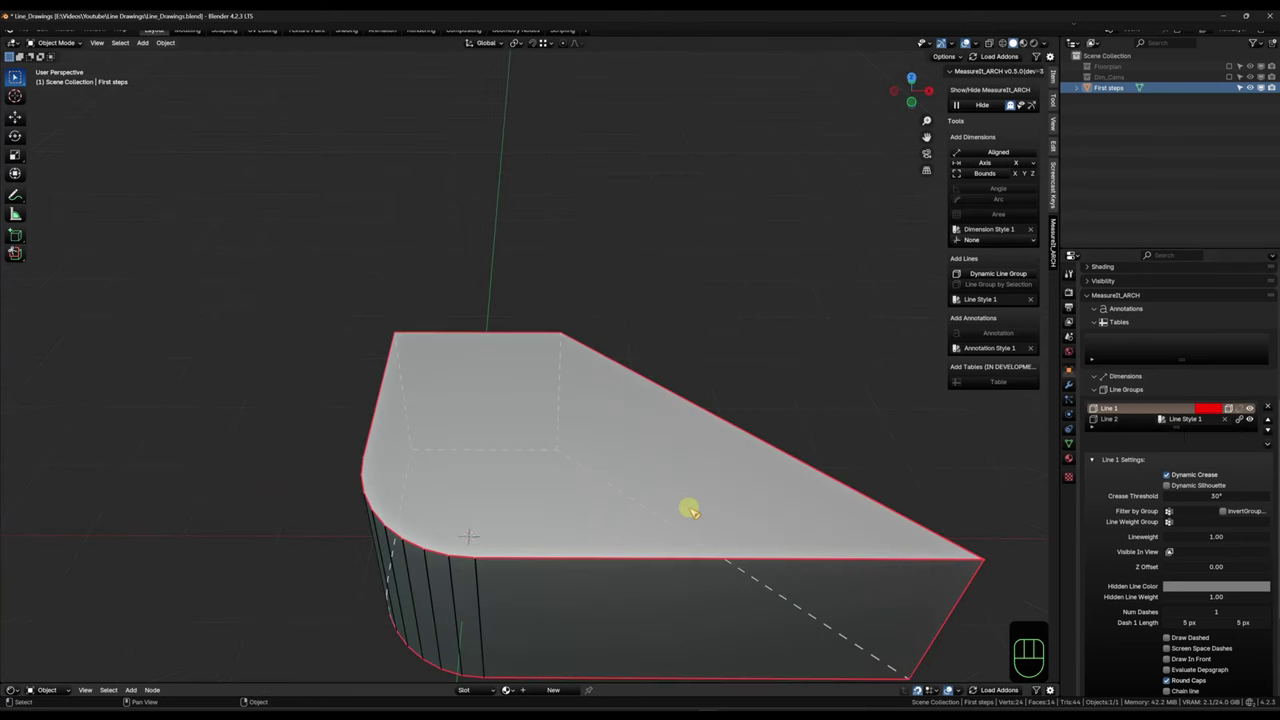
shift+middle_drag(605, 405, 709, 466)
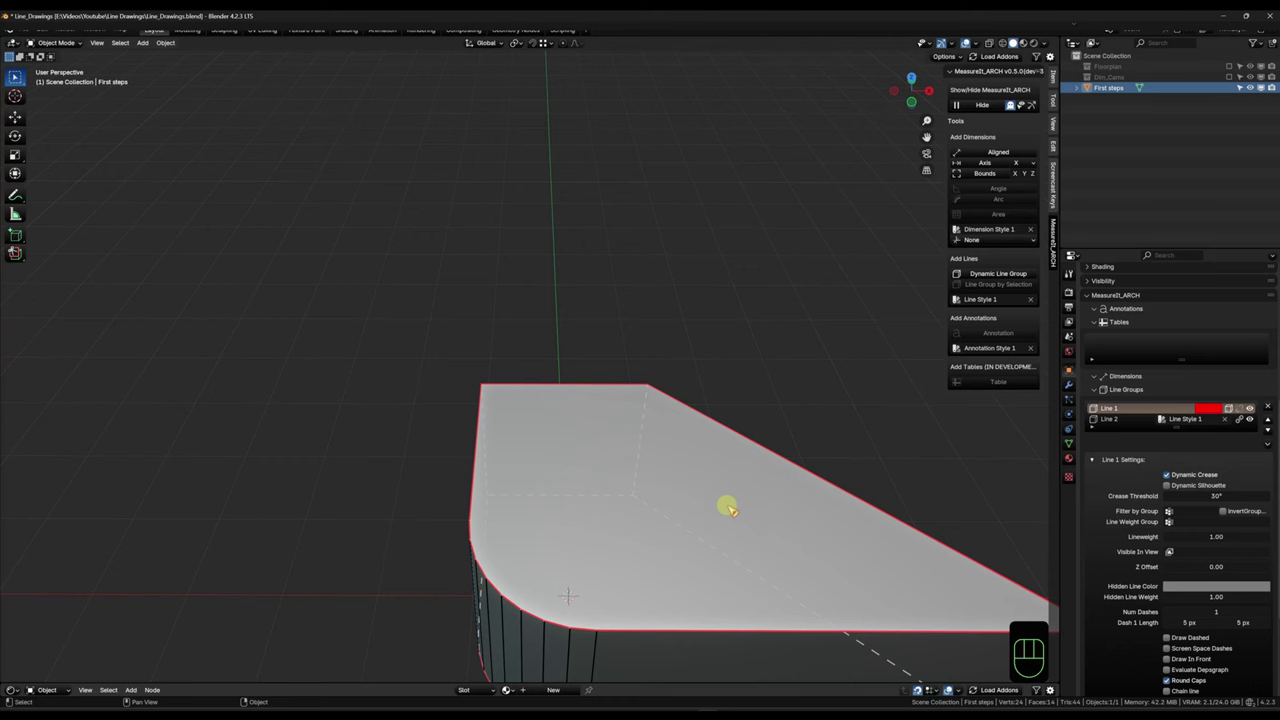
click(1004, 241)
key(grave)
click(651, 206)
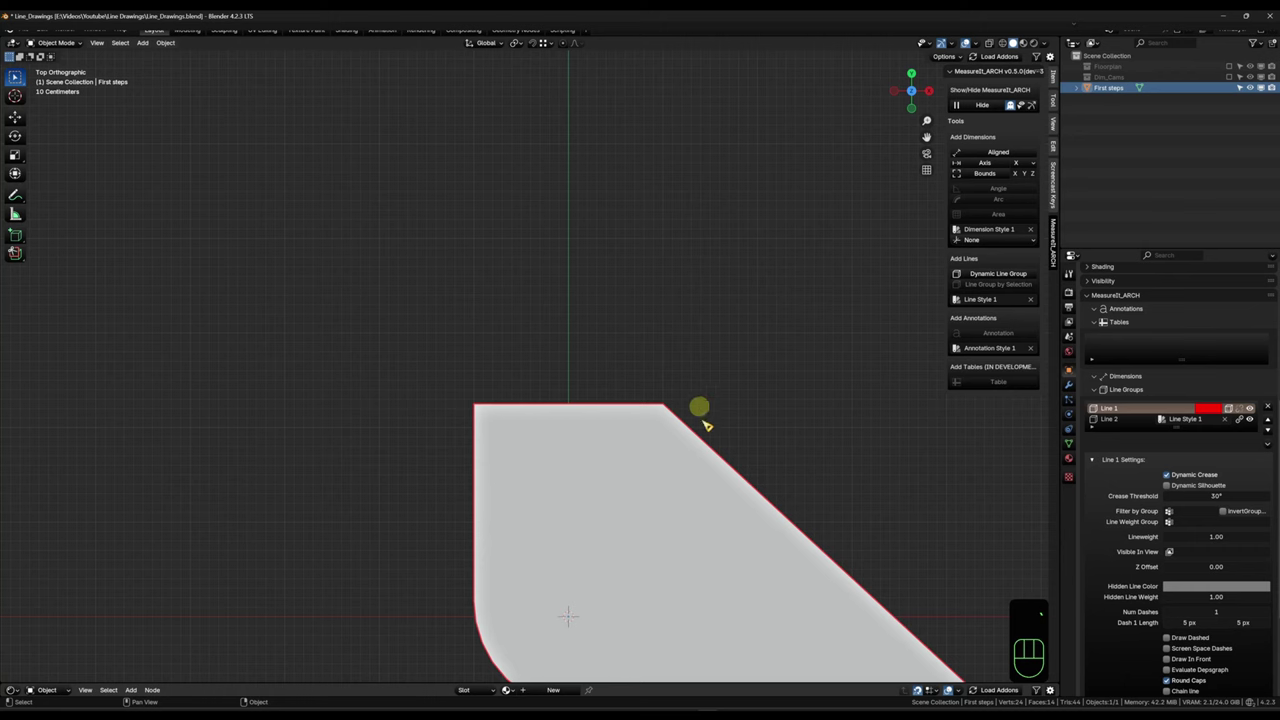
click(1016, 242)
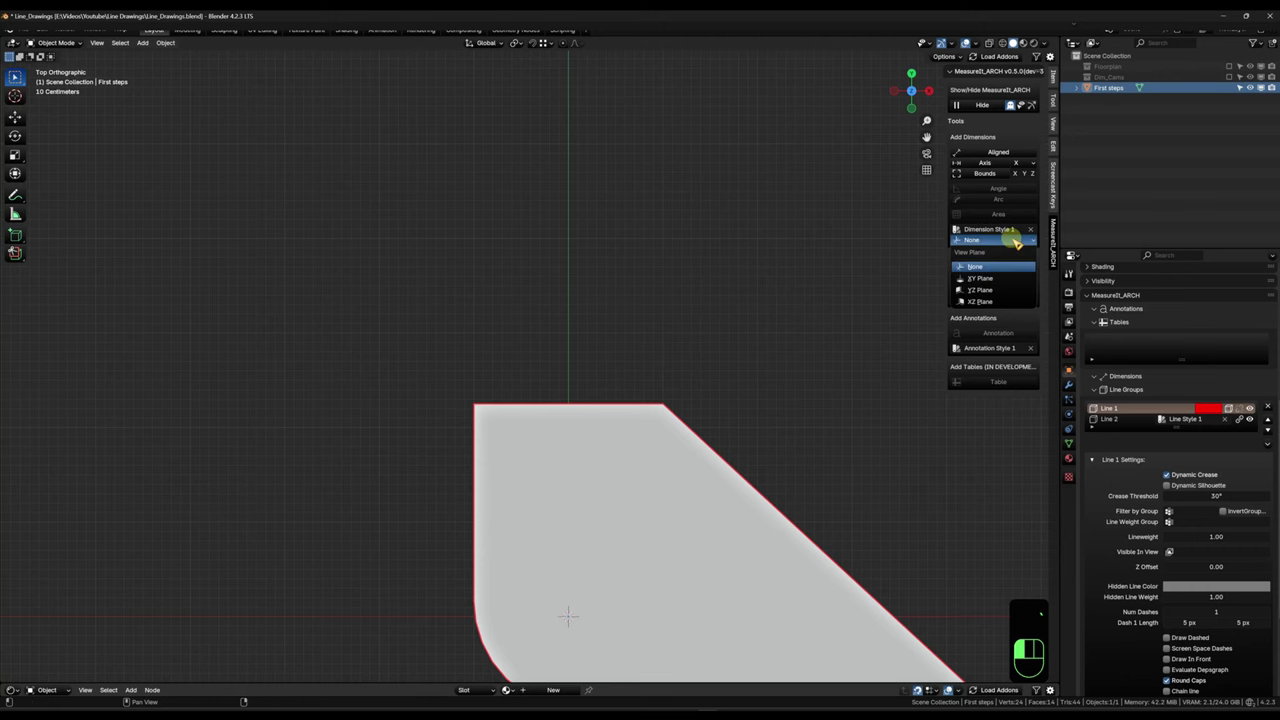
click(984, 278)
scroll(835, 423, down, 1)
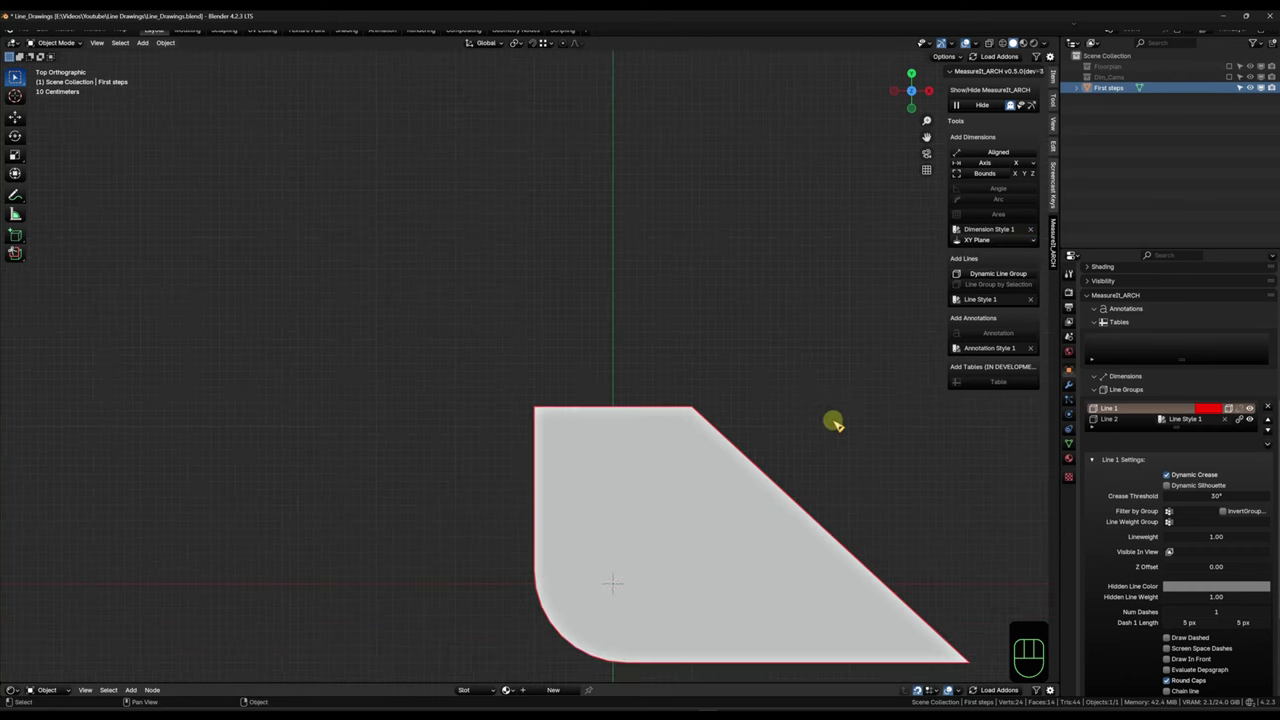
middle_drag(835, 423, 762, 276)
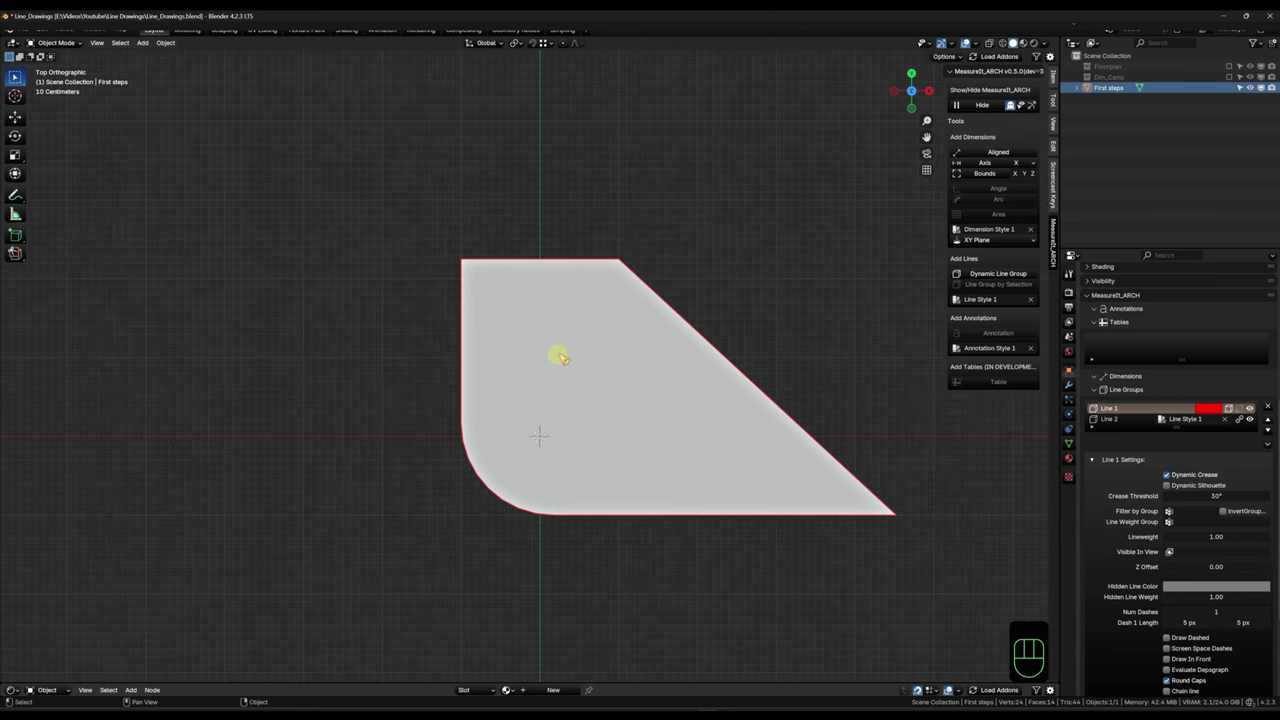
Step: Add an aligned dimension between the two end vertices of the block's short upper edge in edit mode
middle_drag(605, 328, 663, 376)
key(Tab)
middle_drag(511, 361, 485, 393)
click(489, 339)
shift+click(648, 339)
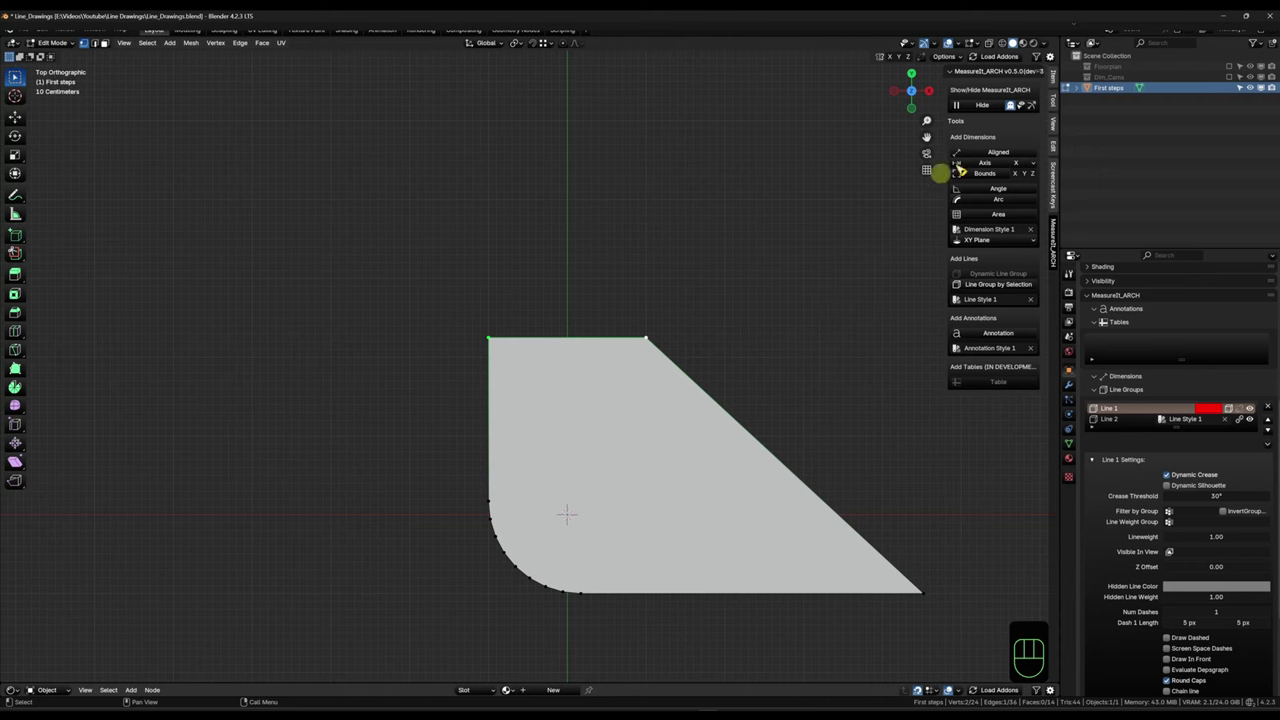
click(1015, 155)
Step: Add an aligned dimension between the two end vertices of the block's sloped edge
scroll(588, 291, up, 4)
scroll(681, 357, down, 4)
middle_drag(681, 357, 589, 251)
click(587, 253)
shift+click(862, 504)
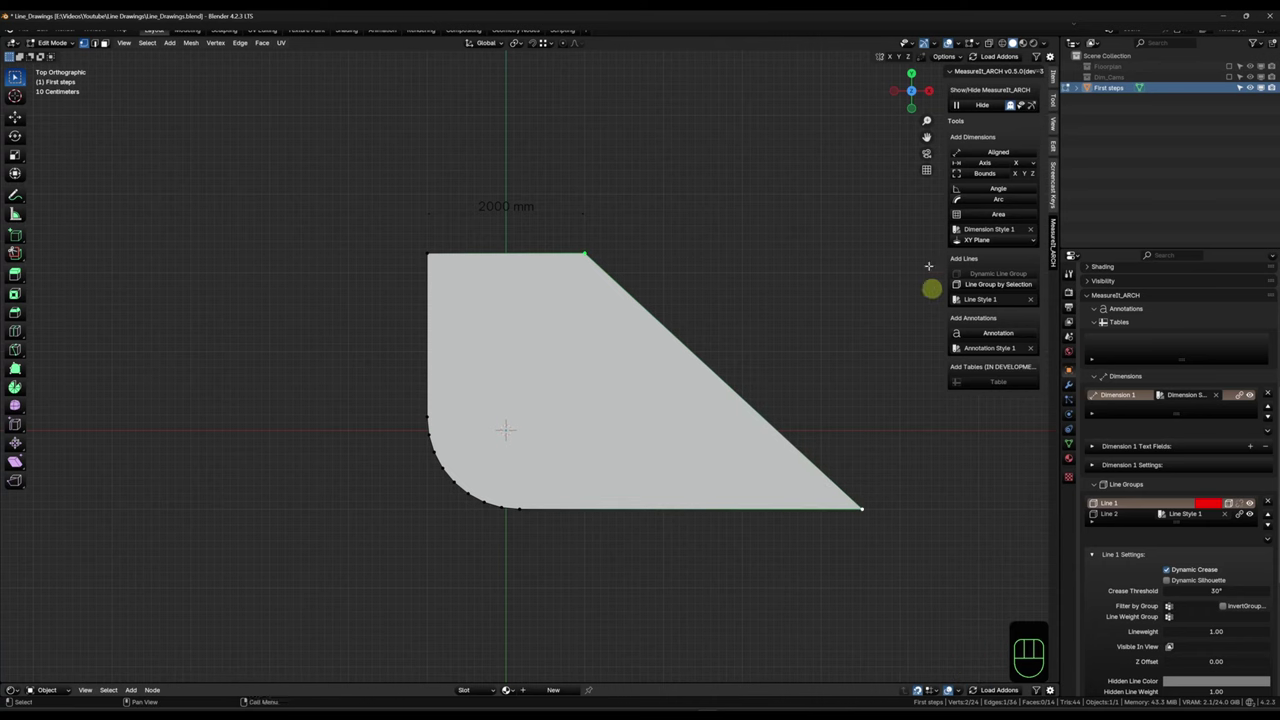
click(1000, 155)
Step: Add an X-axis dimension between the two end vertices of the sloped edge, keeping X as the dimension axis
shift+middle_drag(813, 324, 746, 334)
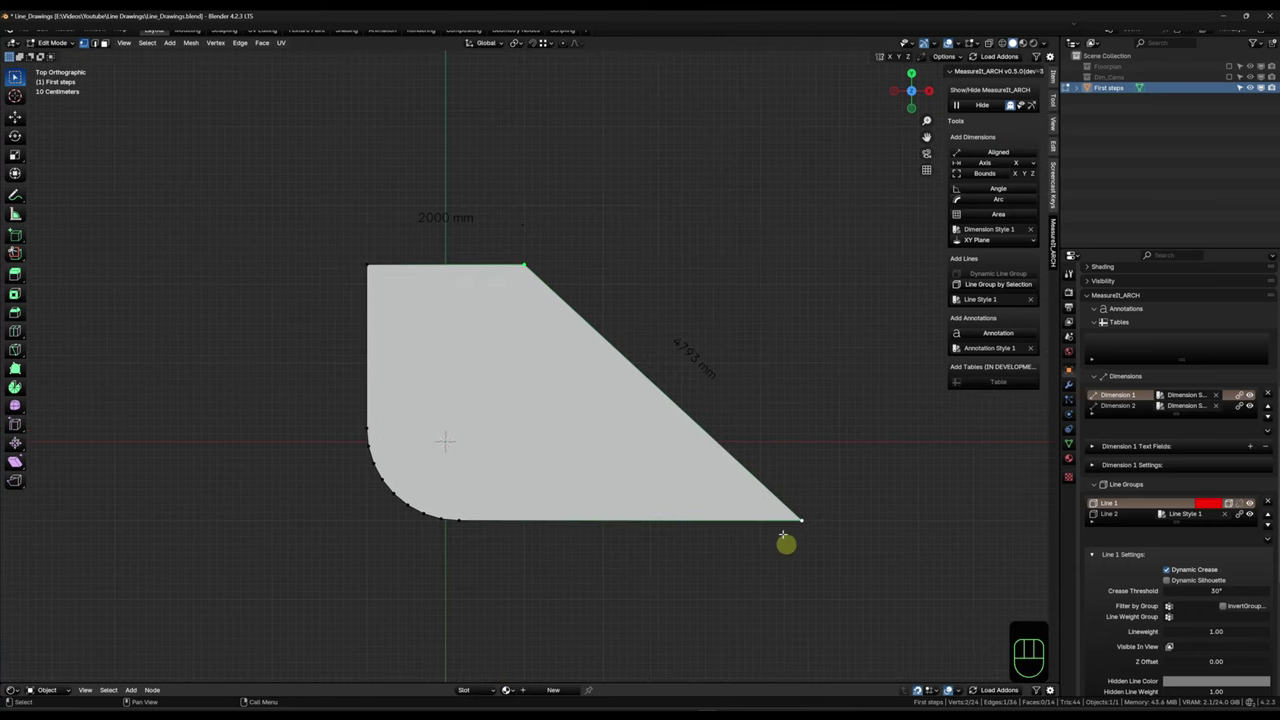
click(525, 265)
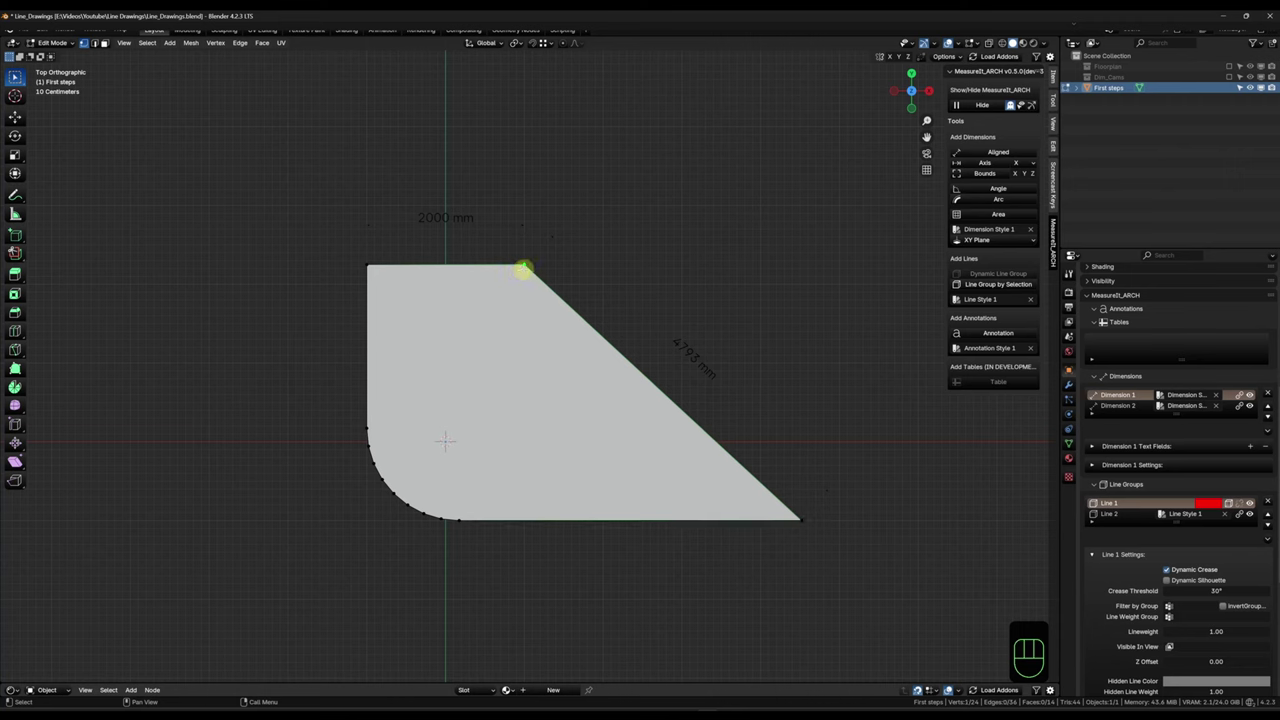
shift+click(806, 522)
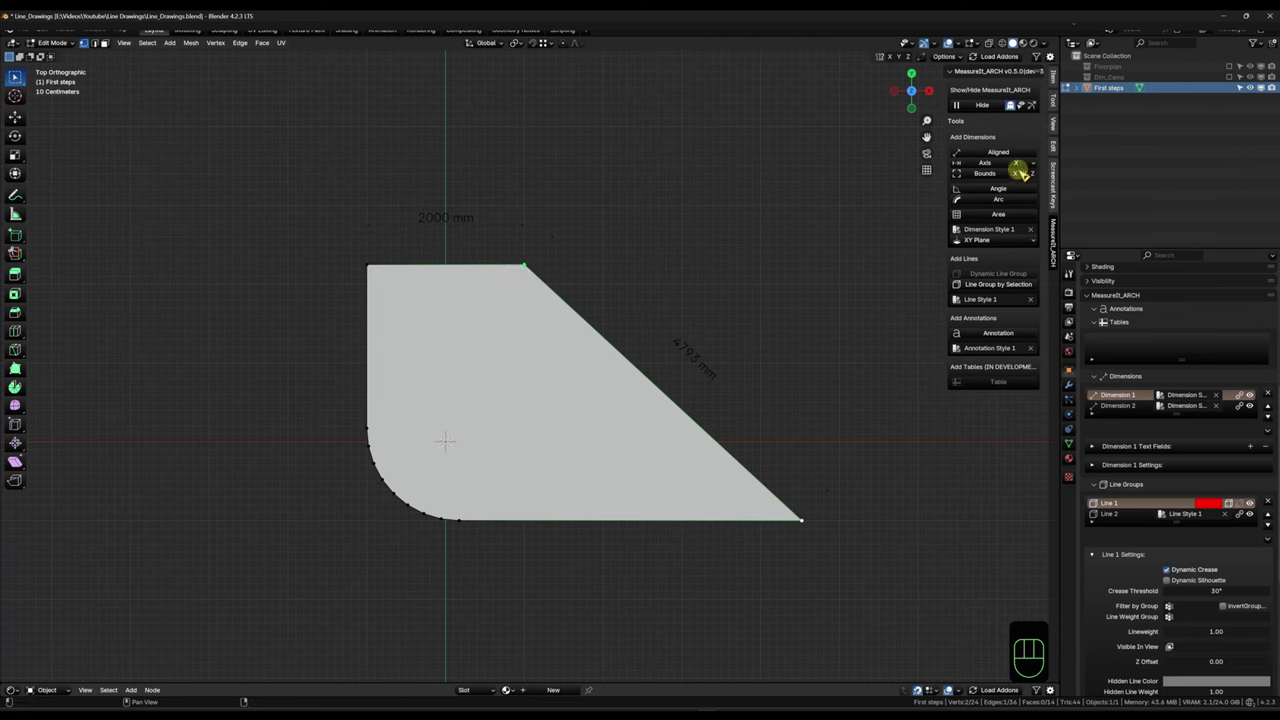
click(975, 166)
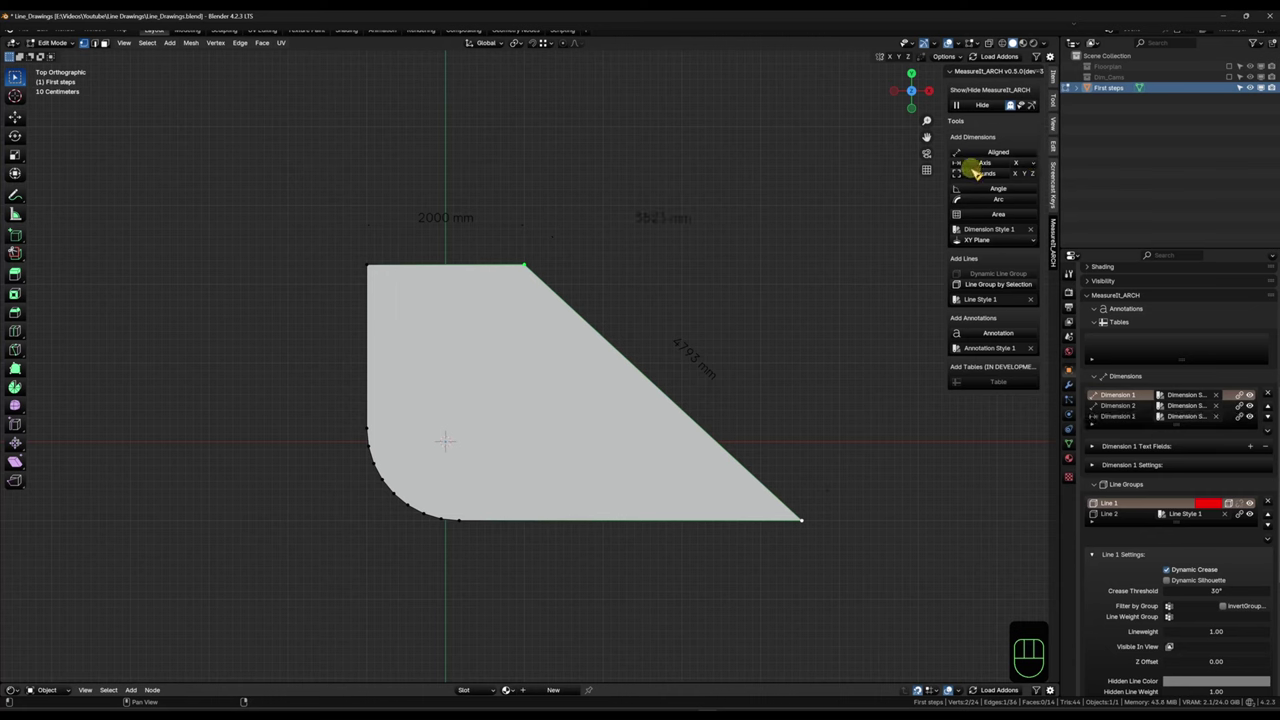
click(1035, 165)
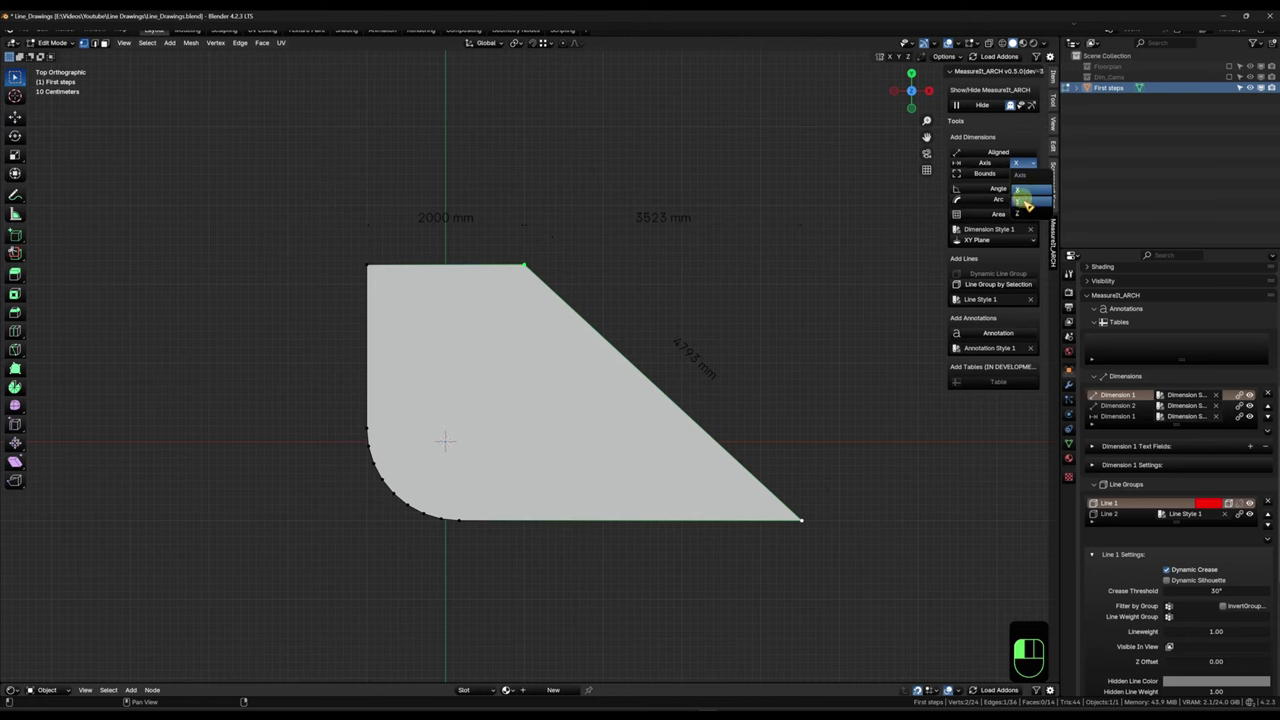
click(1036, 195)
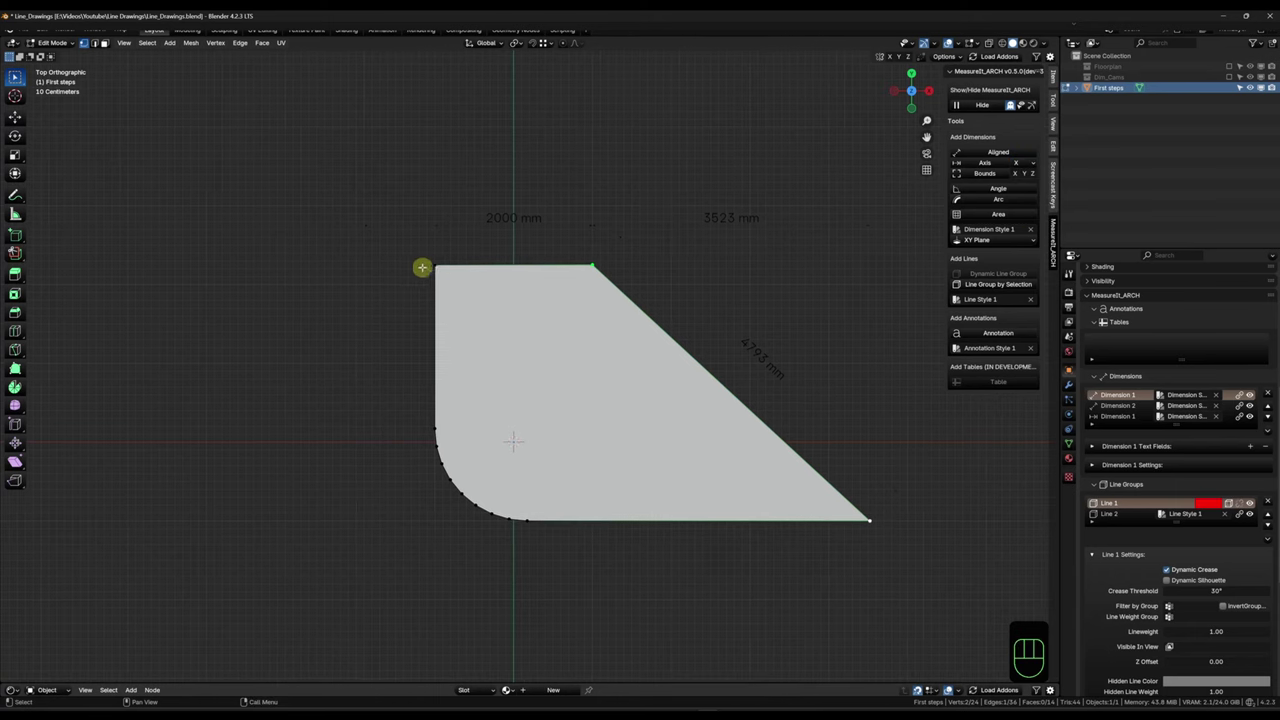
Step: Add an angle dimension at the corner where the short upper edge meets the sloped edge, using its three corner vertices
click(431, 266)
shift+click(592, 265)
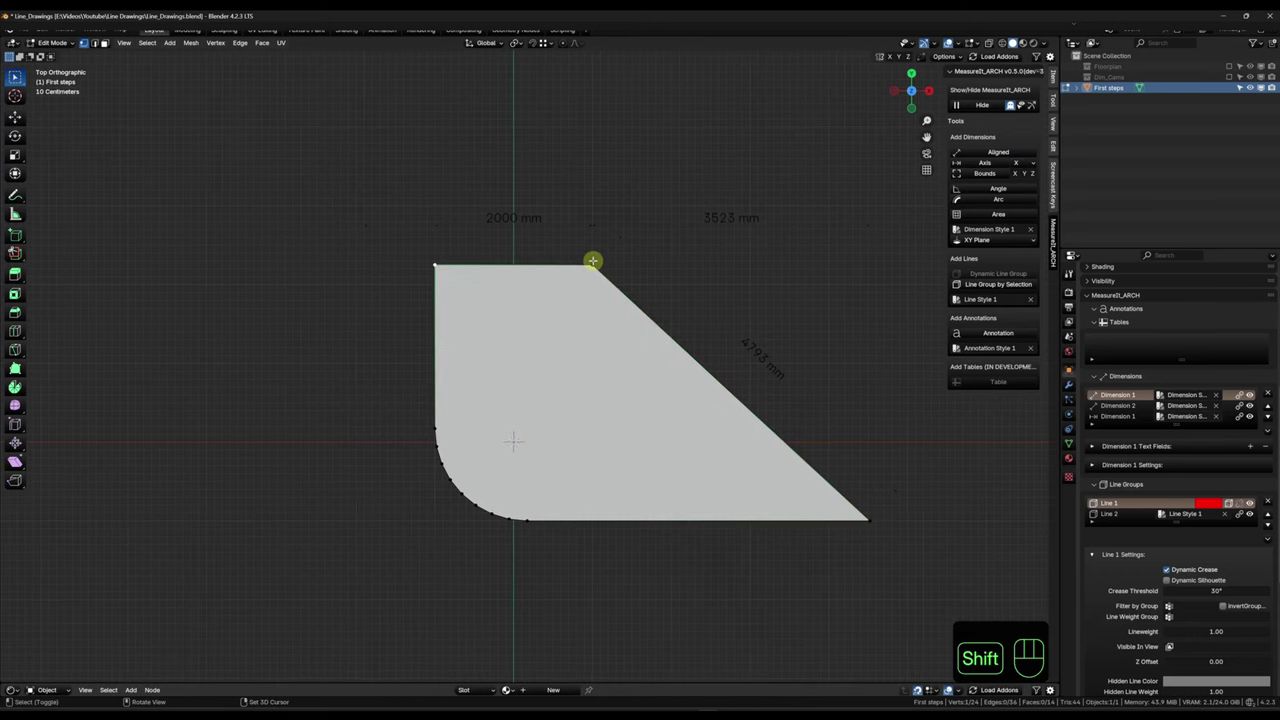
shift+click(871, 521)
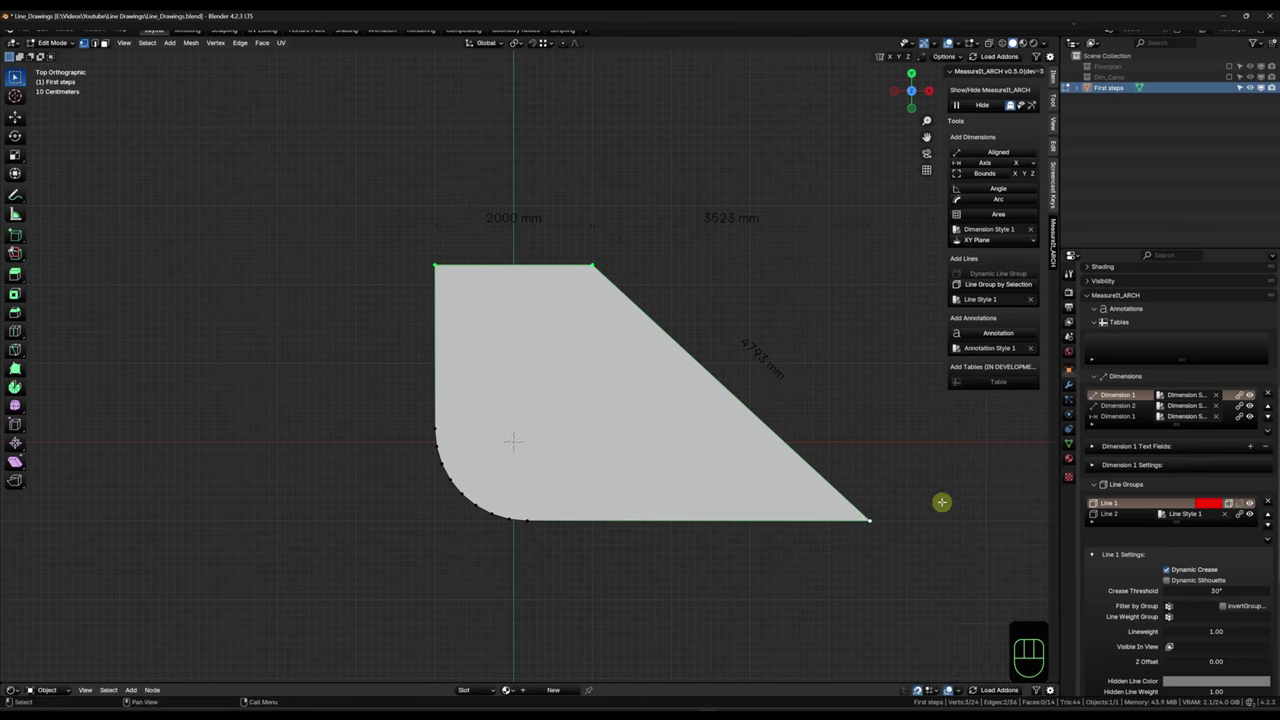
click(1000, 188)
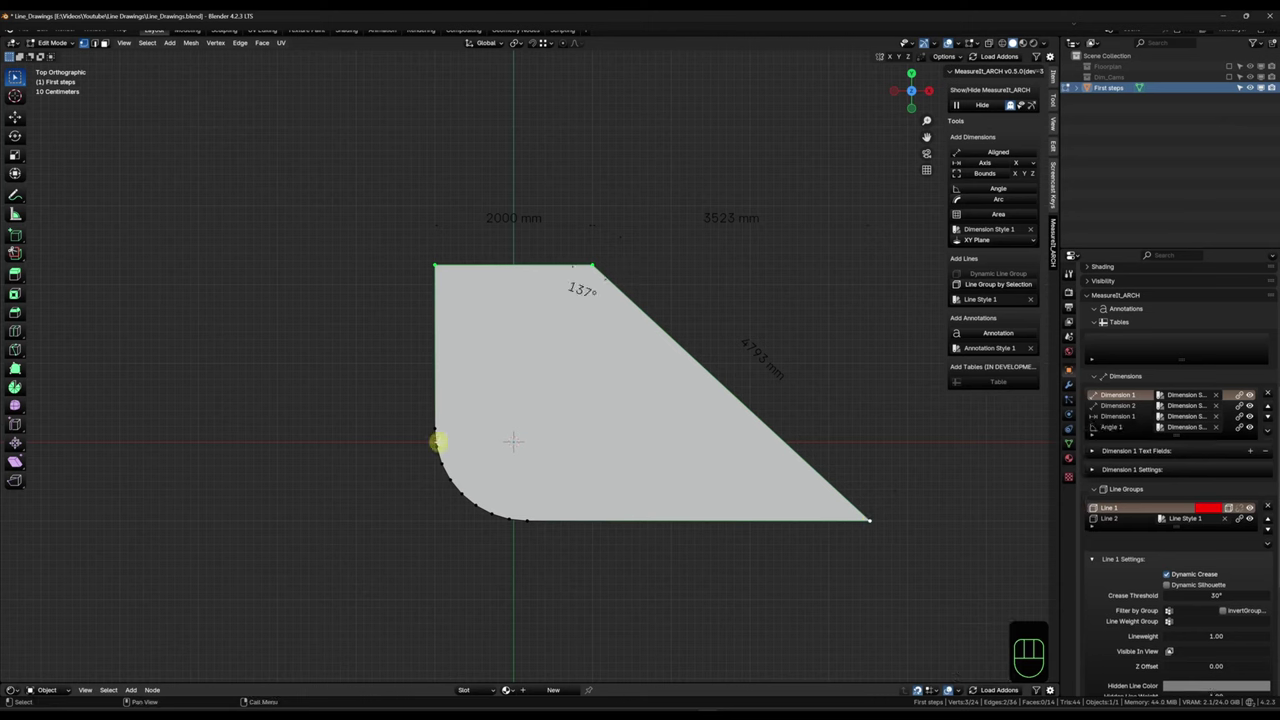
Step: Add an arc dimension to the rounded corner through three vertices along its curve
click(437, 447)
shift+click(468, 488)
shift+click(518, 518)
click(998, 199)
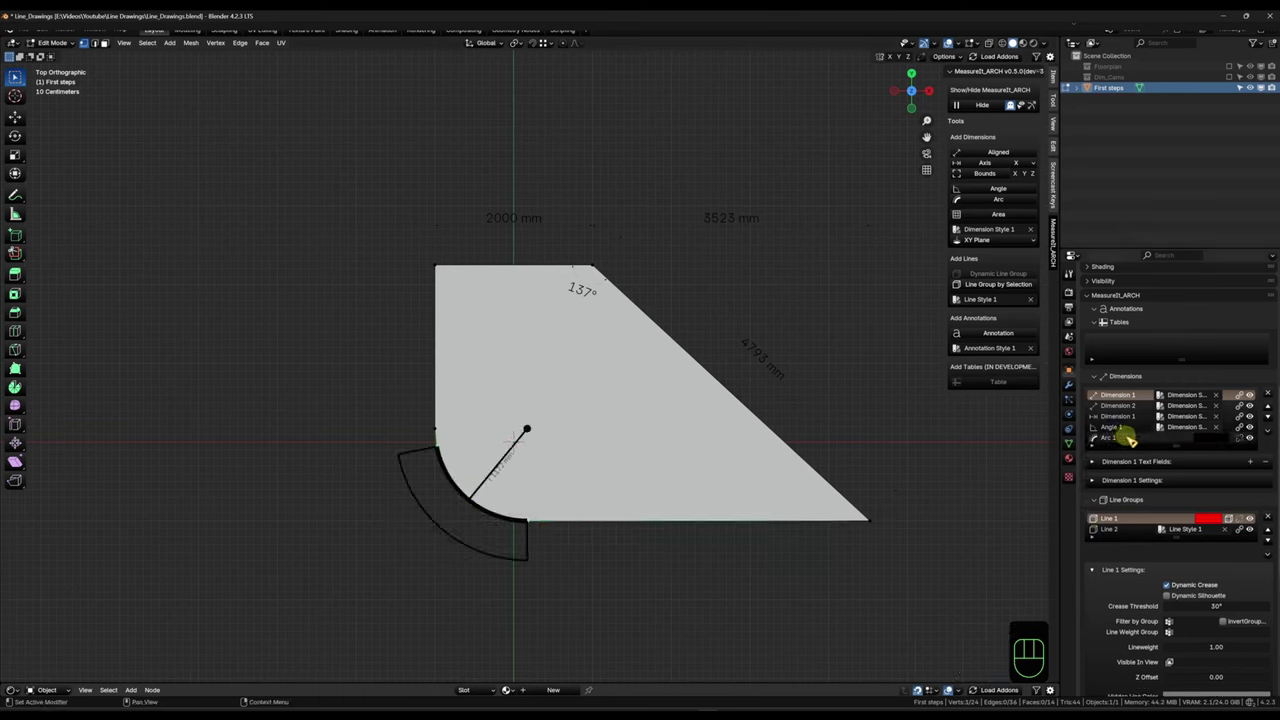
Step: Set the line weight of Arc 1 to 0.5
click(1126, 437)
click(1096, 441)
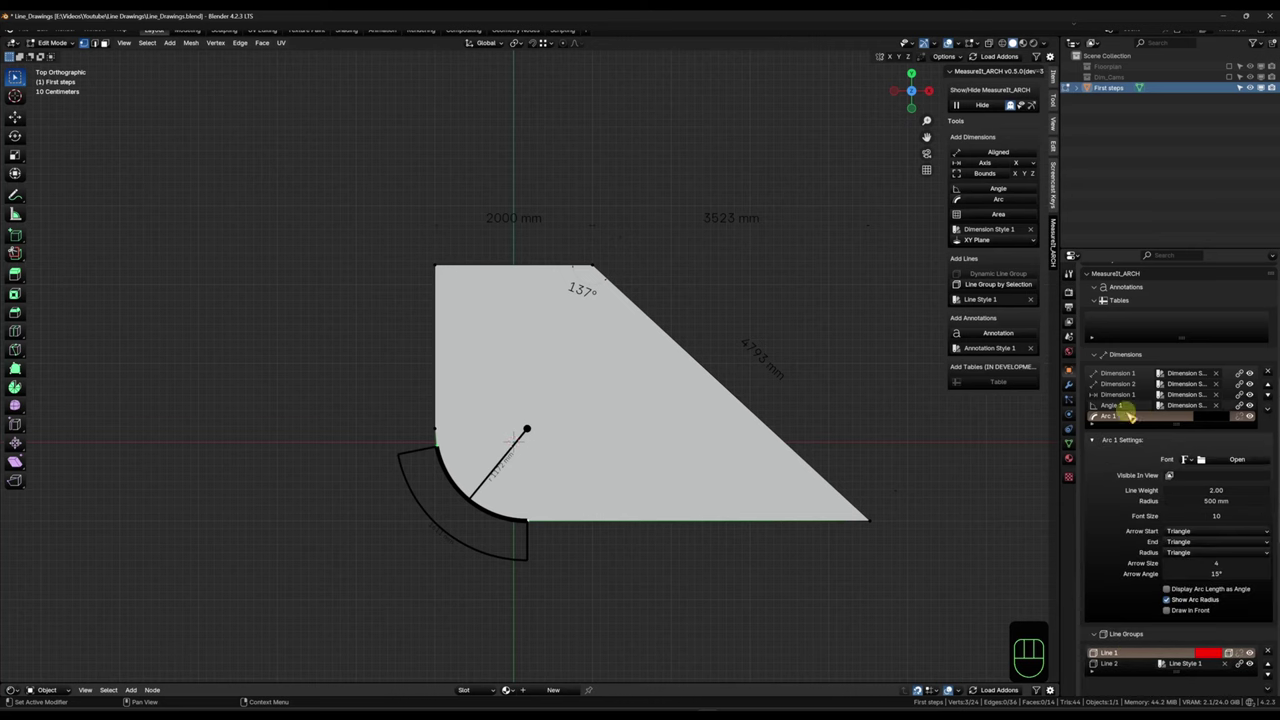
click(1229, 489)
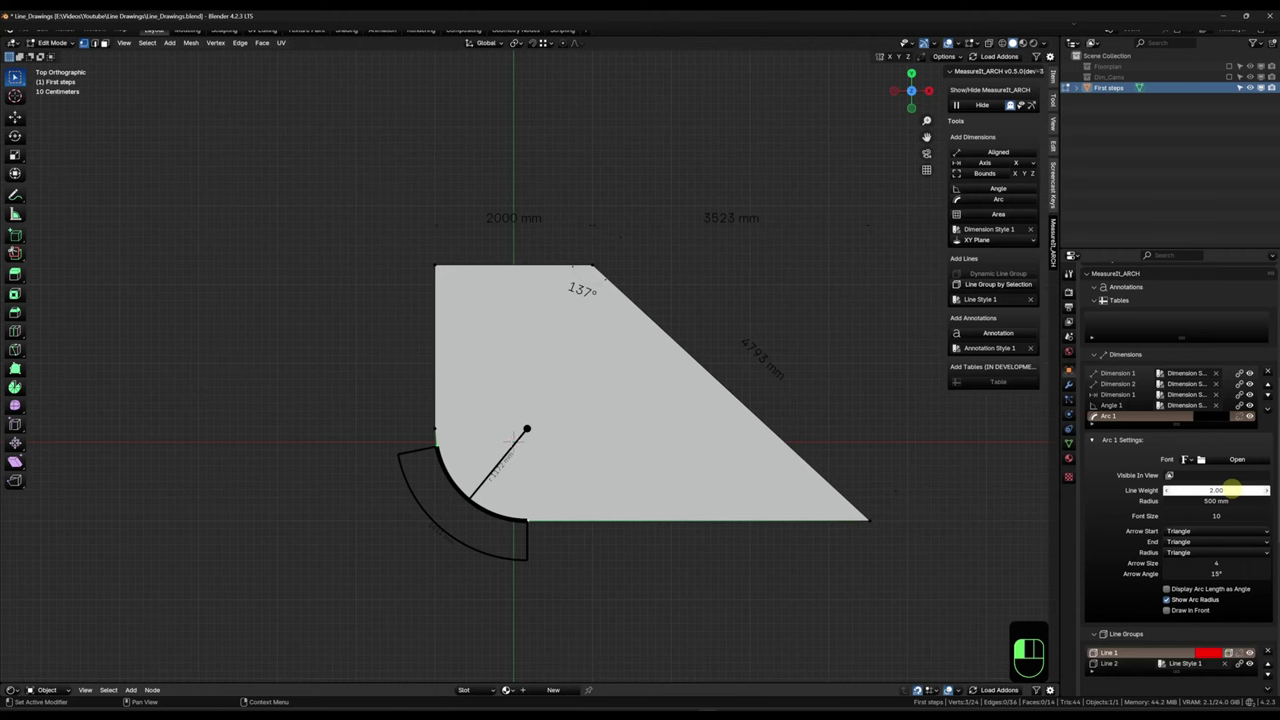
text(0.5)
key(Return)
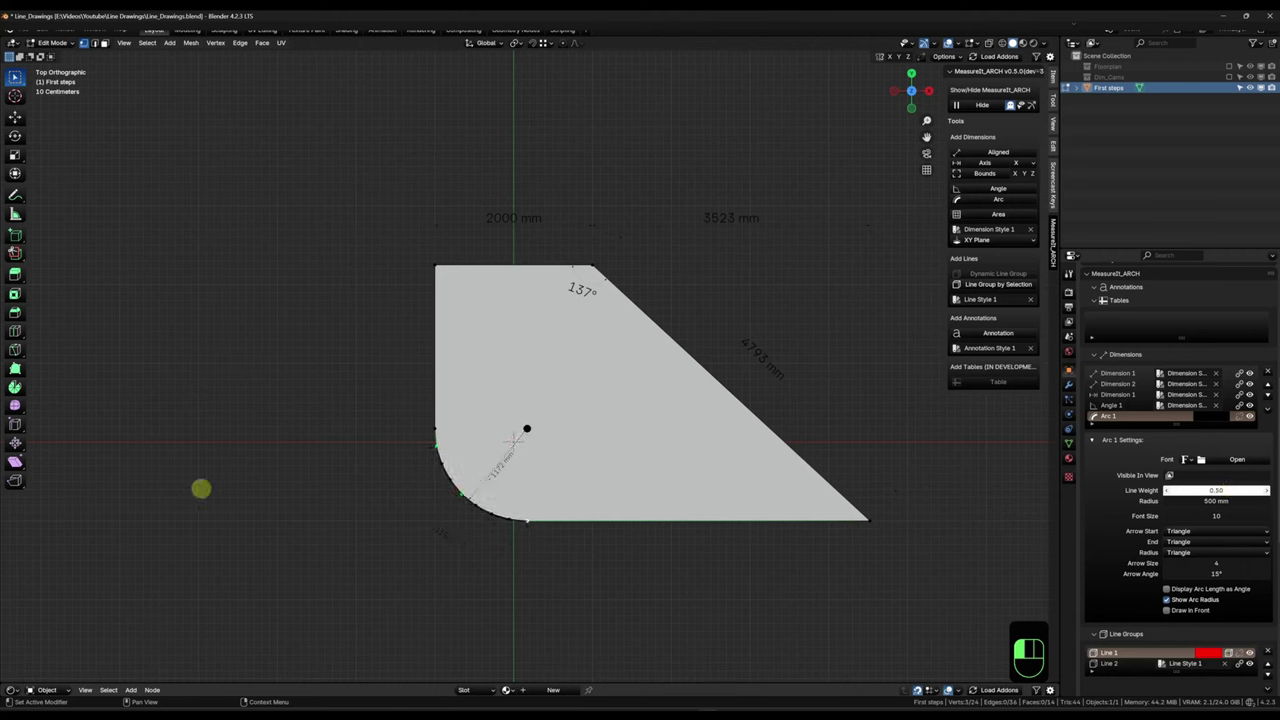
Step: Display the arc length of Arc 1 as an angle
scroll(1137, 530, down, 2)
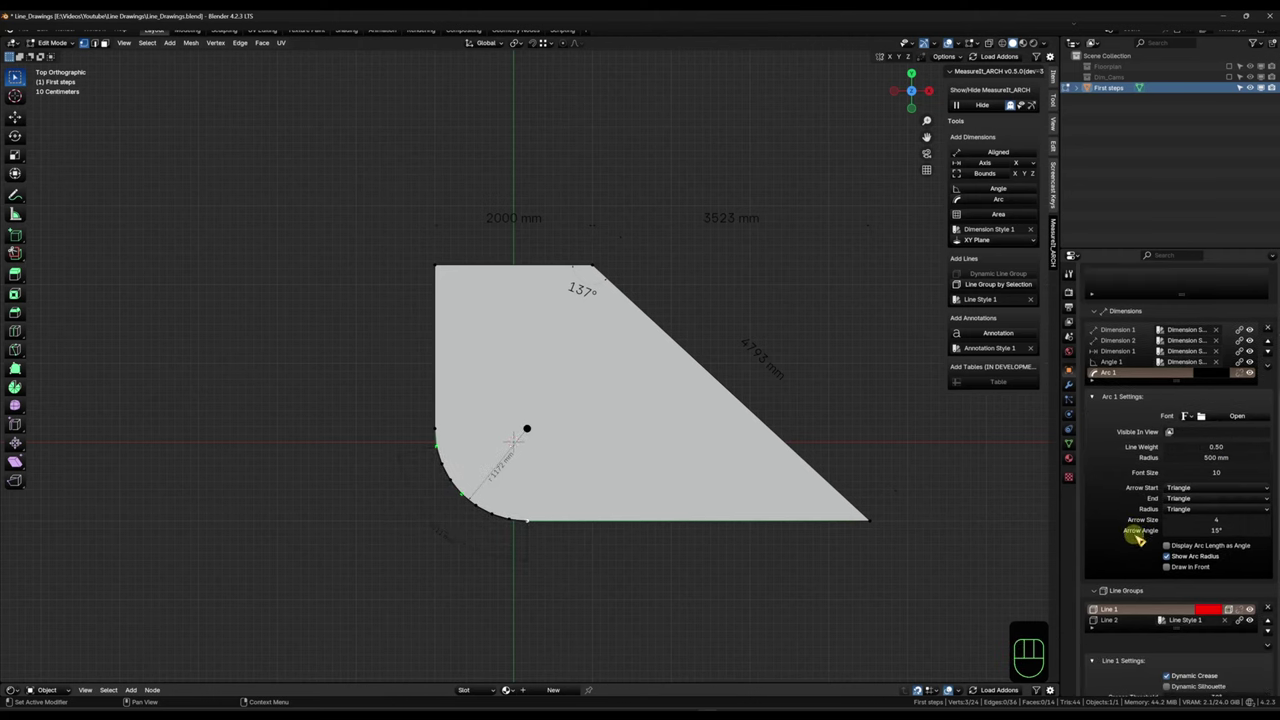
scroll(468, 555, up, 4)
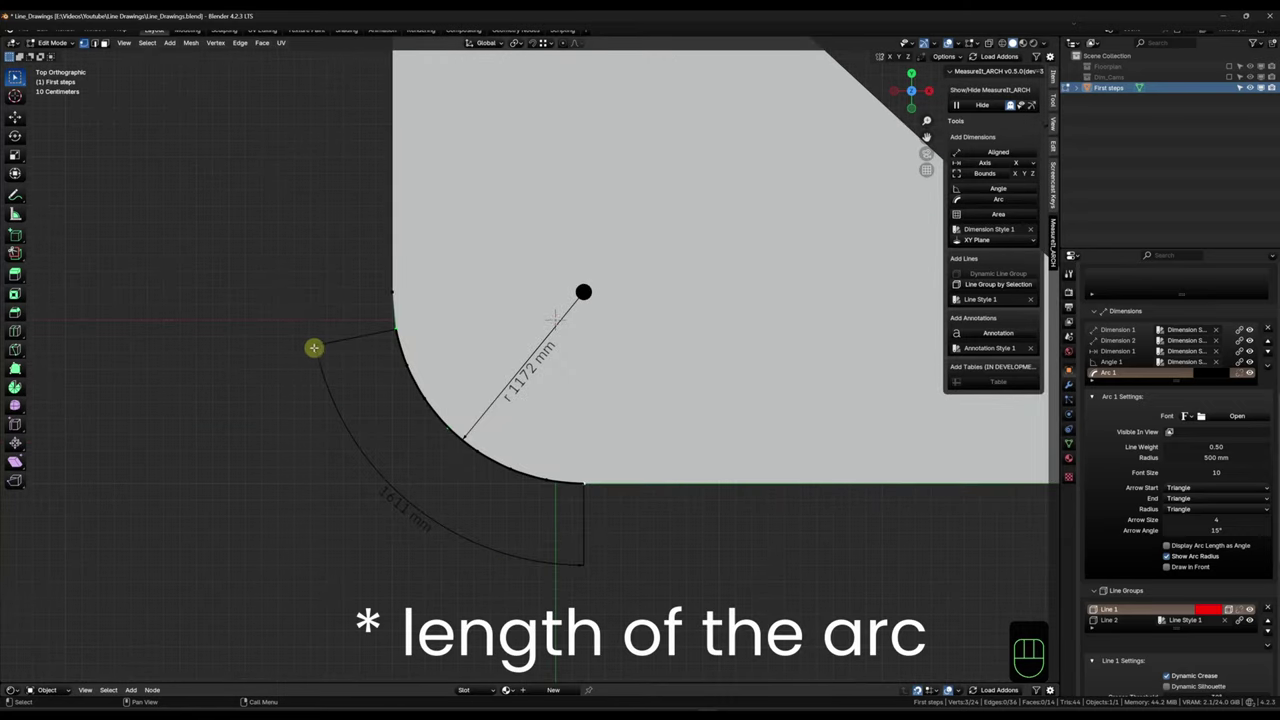
click(1166, 545)
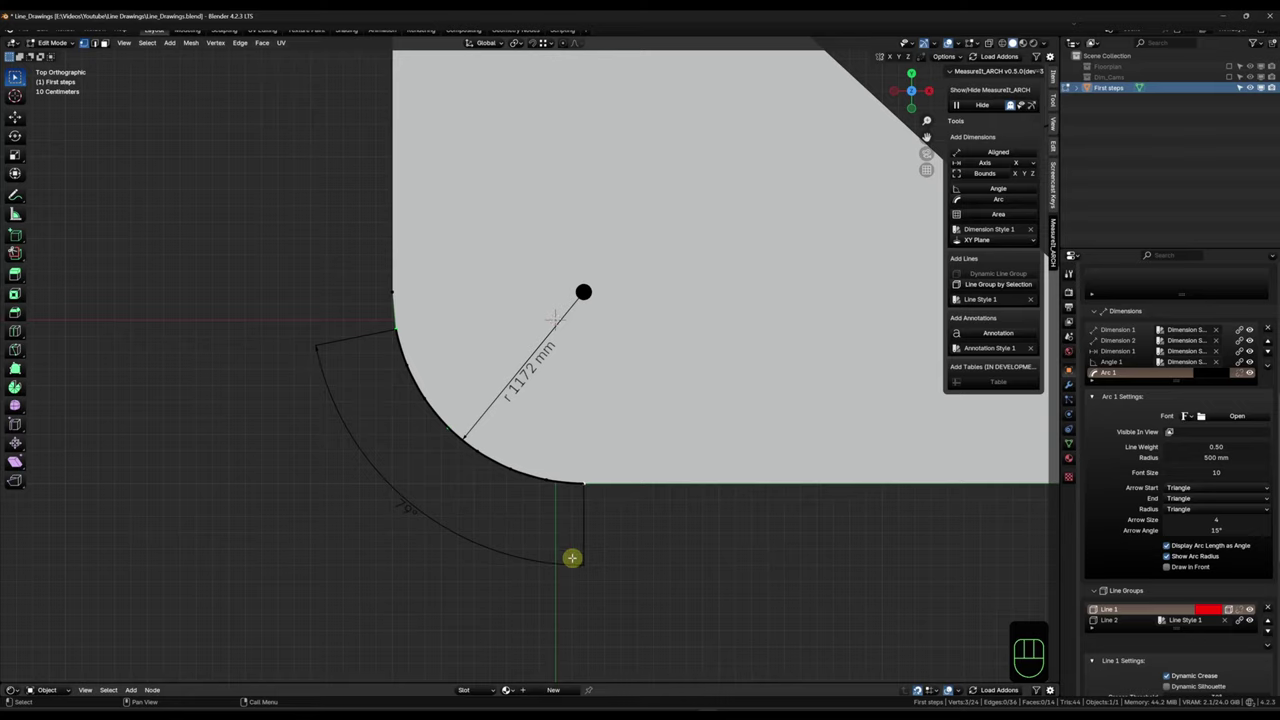
Step: Add an area dimension to the block's top face in face mode
scroll(506, 360, down, 3)
key(Tab)
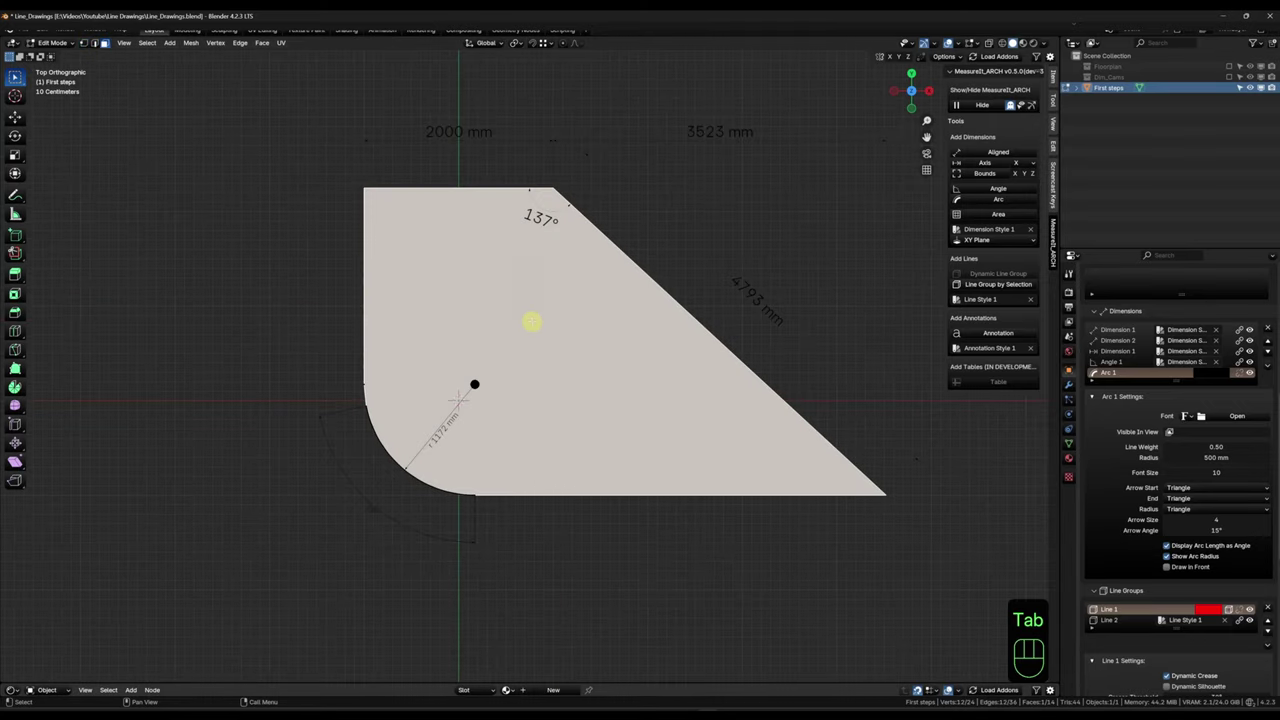
shift+middle_drag(531, 321, 616, 431)
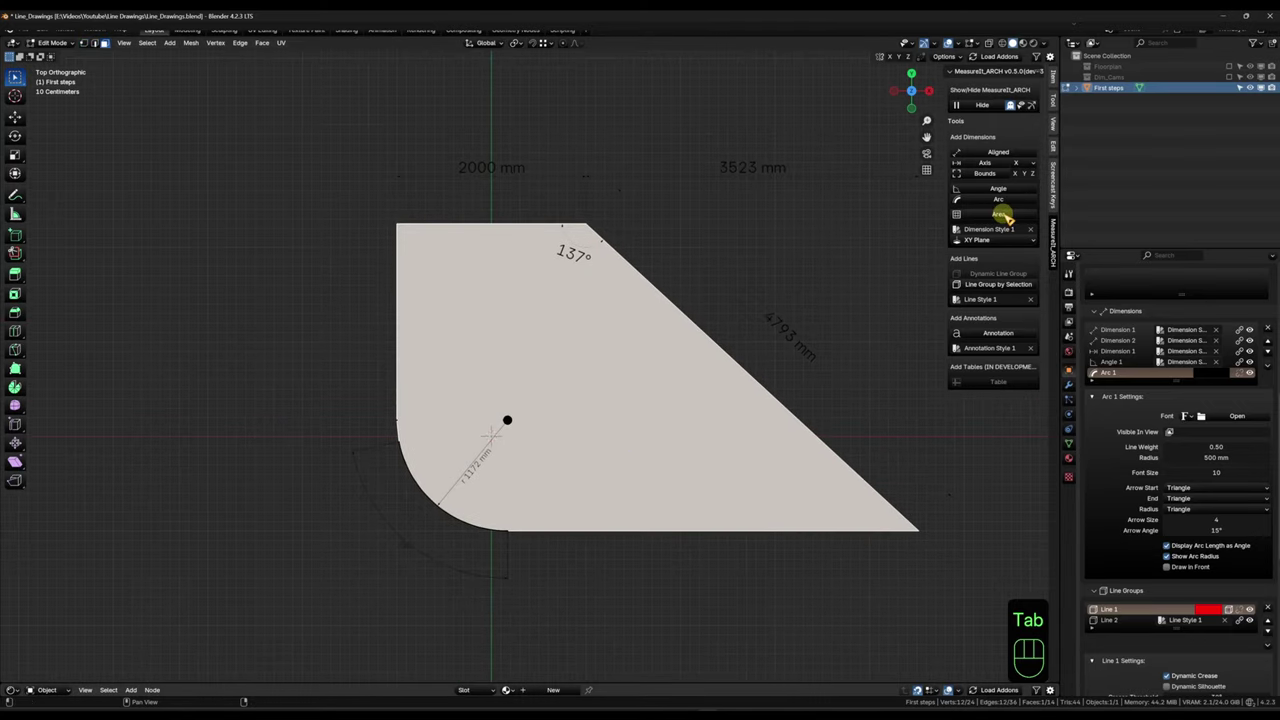
click(999, 213)
Step: Unlink Area 1 from its dimension style and give it a light orange fill with a fill amount of 0.50
scroll(1114, 371, down, 1)
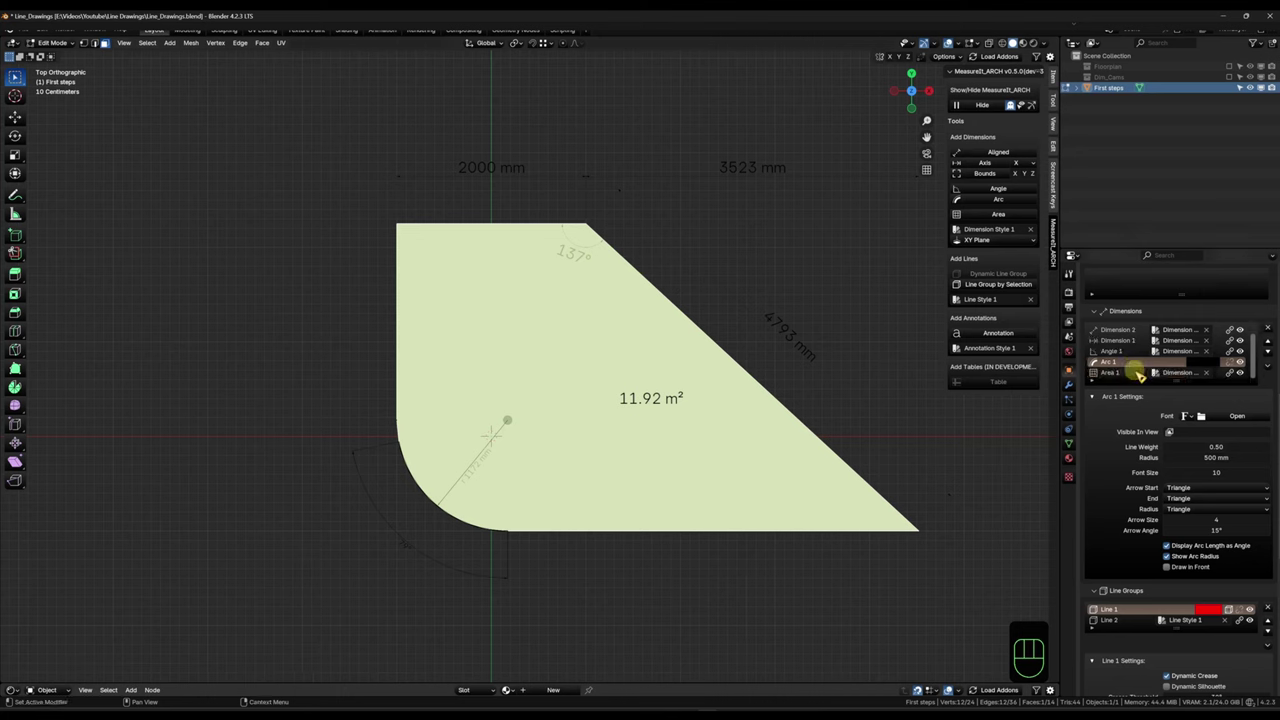
click(1210, 375)
mouse_move(1136, 272)
mouse_down()
mouse_move(1132, 256)
mouse_move(1149, 268)
mouse_up()
click(1145, 372)
drag(1213, 441, 182, 458)
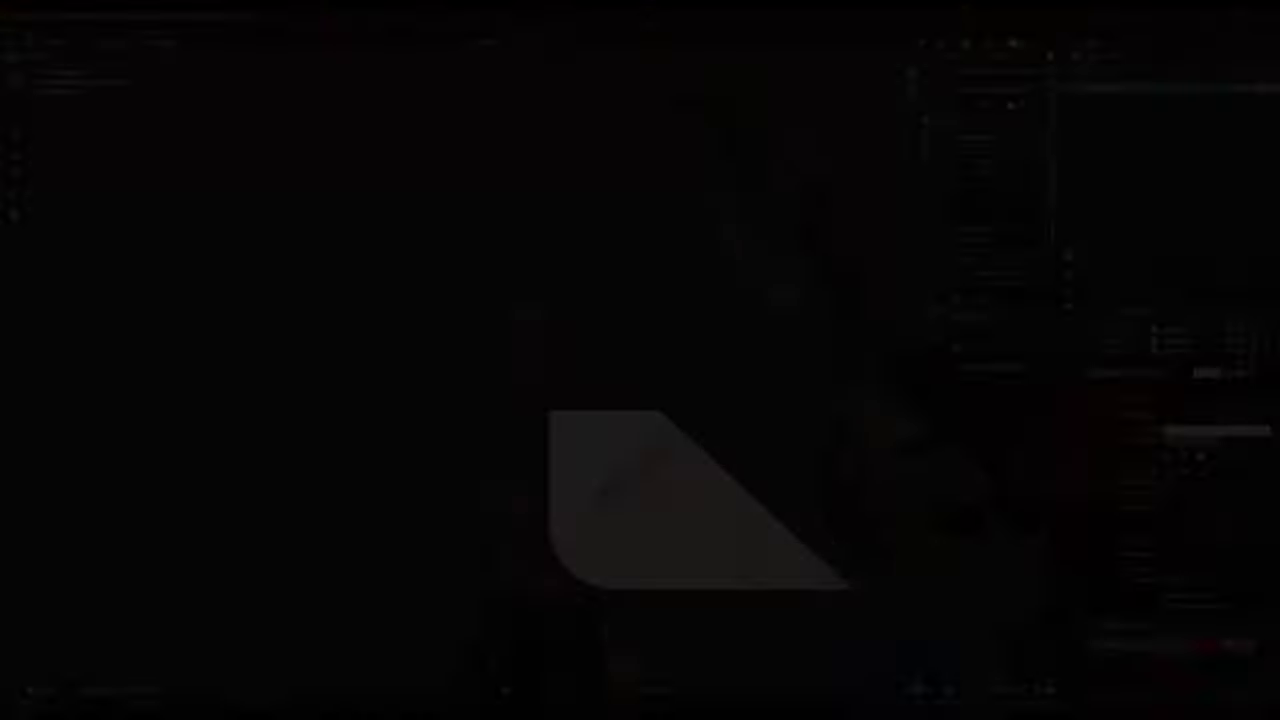
Step: Add a 2000 mm mesh plane and move it about -3401 mm in X and 7093 mm in Y, clear of the block
key(shift+a)
mouse_move(651, 500)
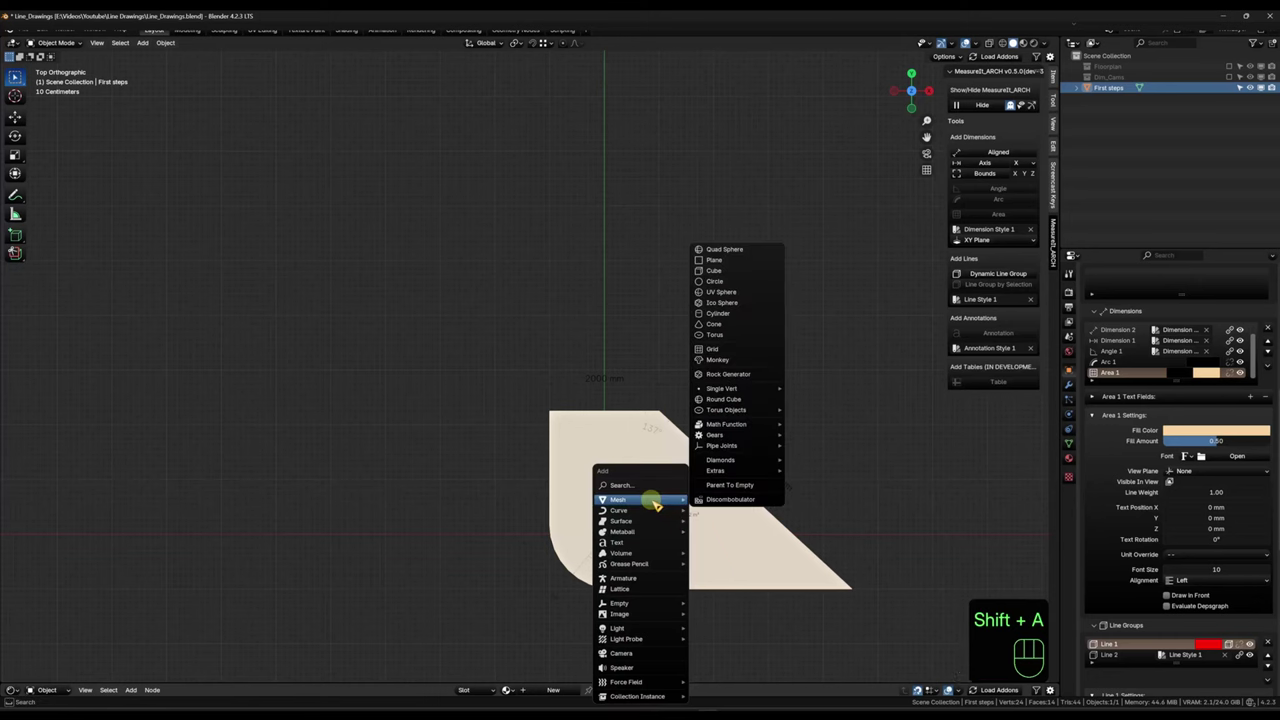
click(748, 262)
key(g)
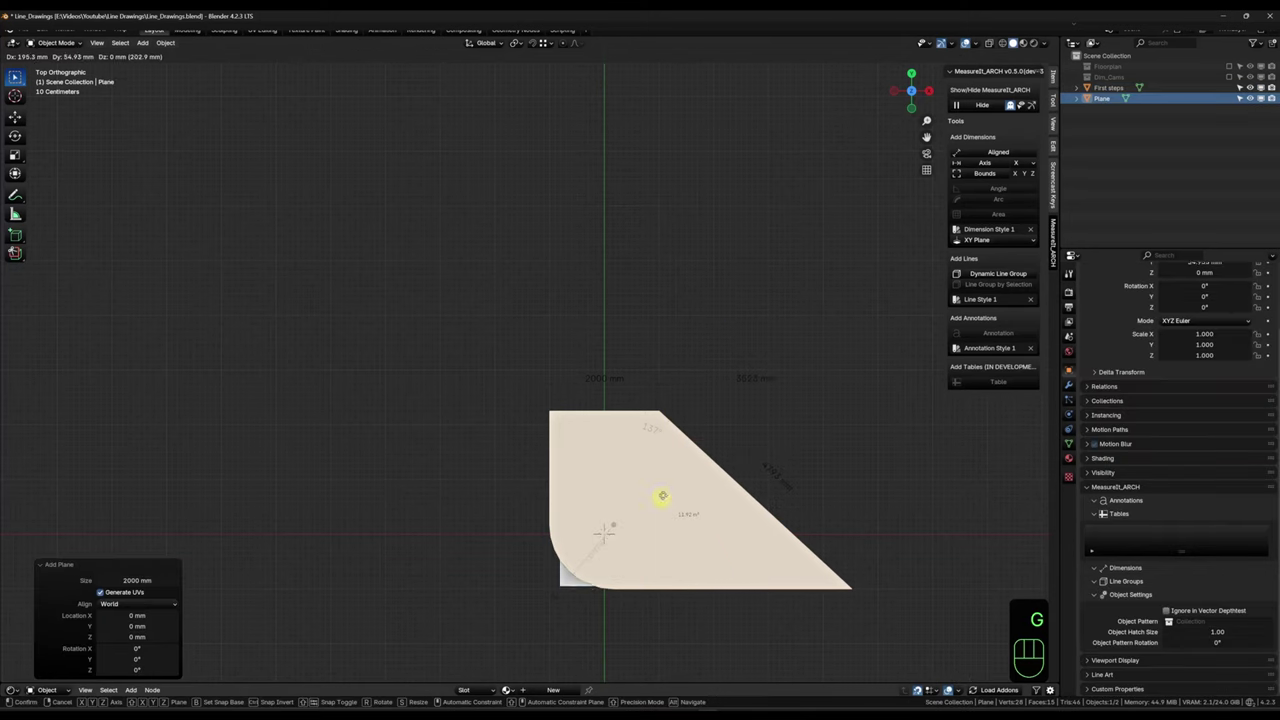
click(448, 121)
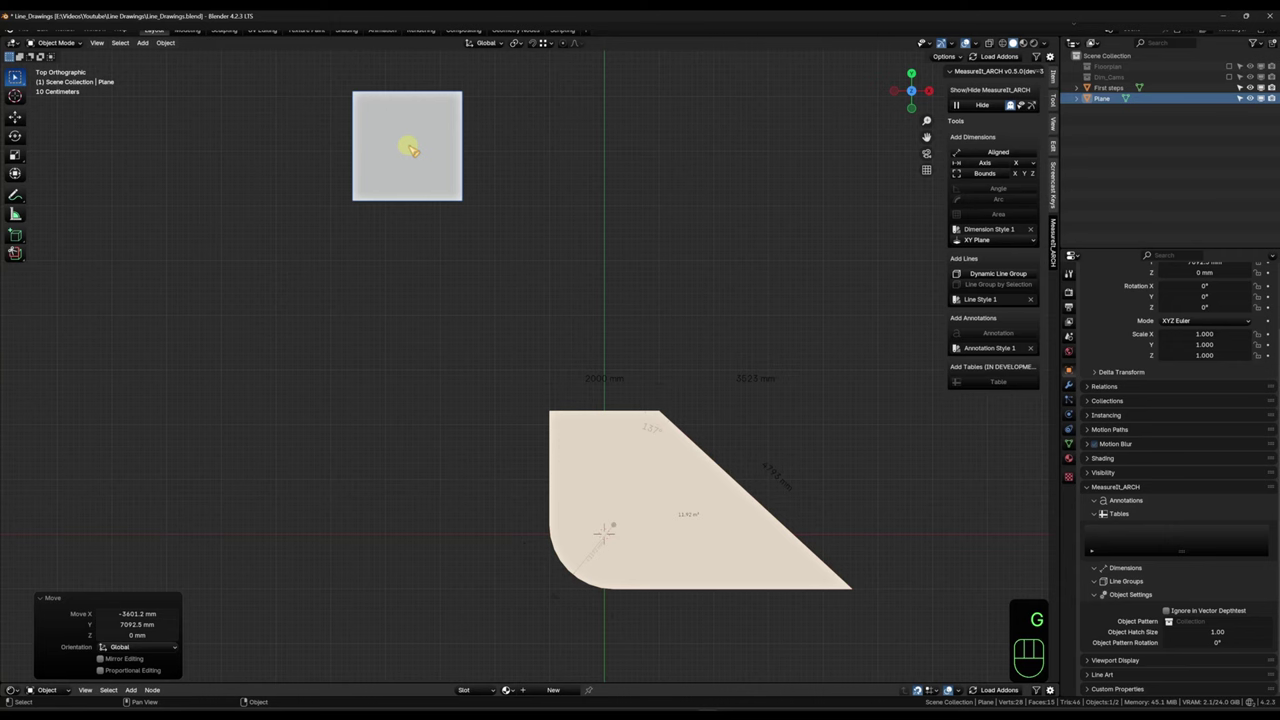
Step: Add an area dimension to the new plane's face in face mode
middle_drag(395, 153, 405, 202)
click(391, 200)
key(Tab)
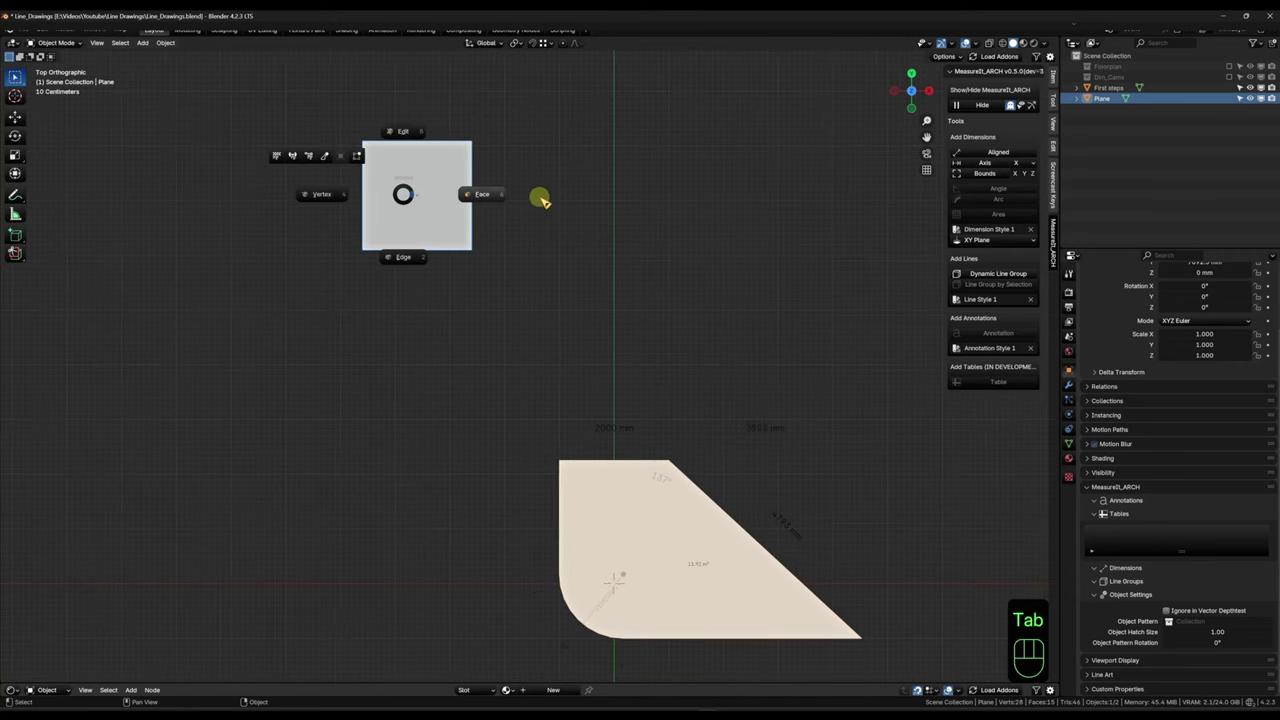
click(401, 181)
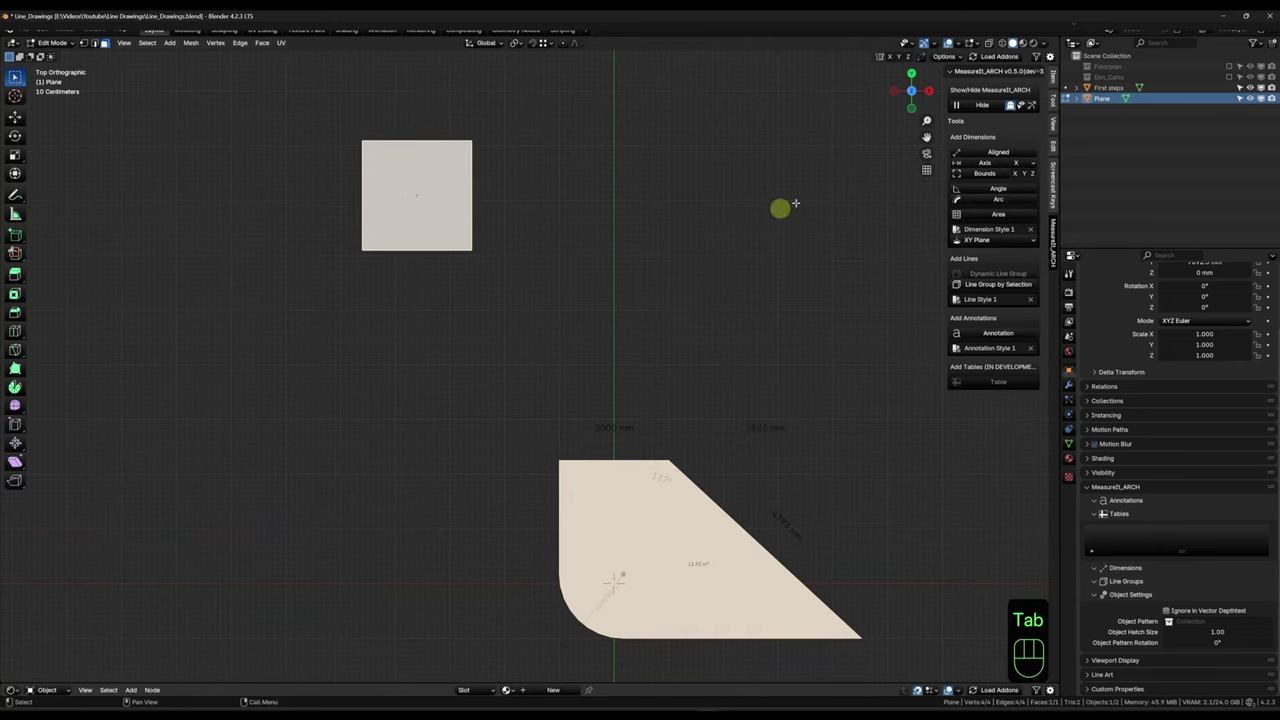
click(1000, 215)
Step: Hide the First steps object in the viewport to expose the plane's area fill at the world origin
scroll(710, 650, up, 2)
click(1265, 88)
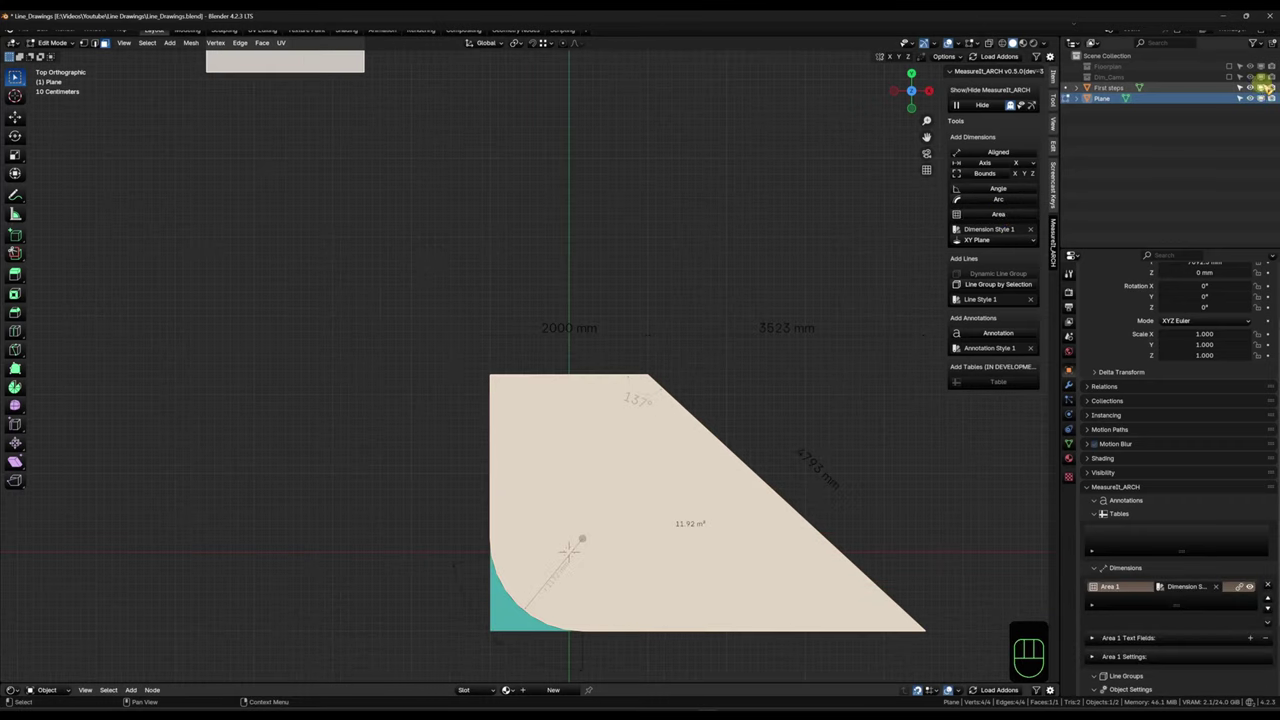
scroll(592, 530, down, 2)
middle_drag(592, 530, 631, 396)
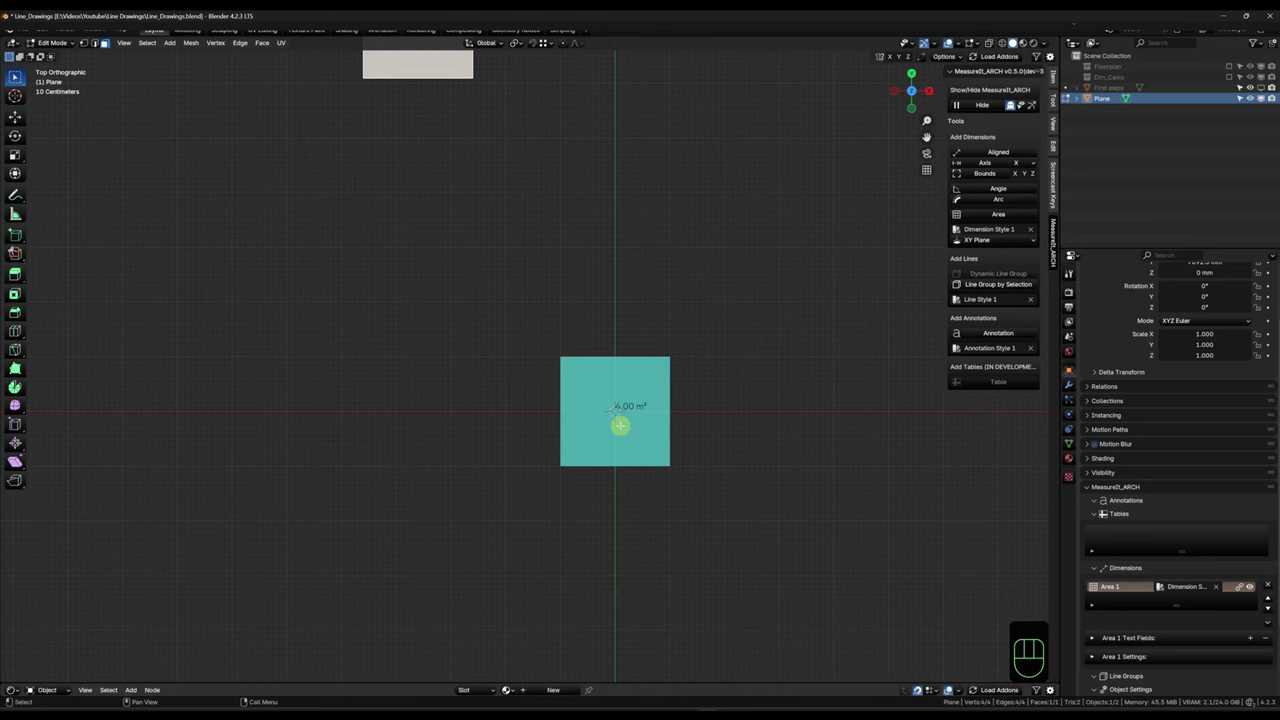
Step: Return the plane to object mode and set its origin to the 3D cursor
key(Tab)
scroll(488, 210, down, 1)
key(Tab)
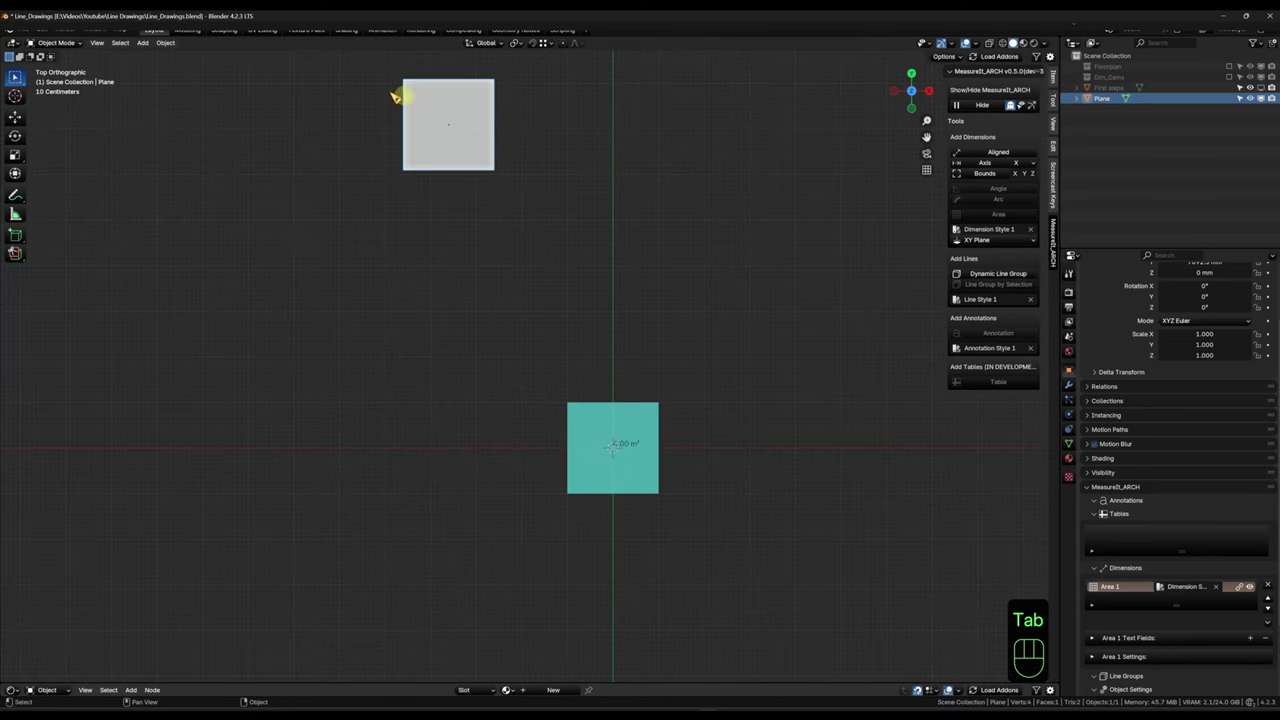
click(165, 43)
click(227, 68)
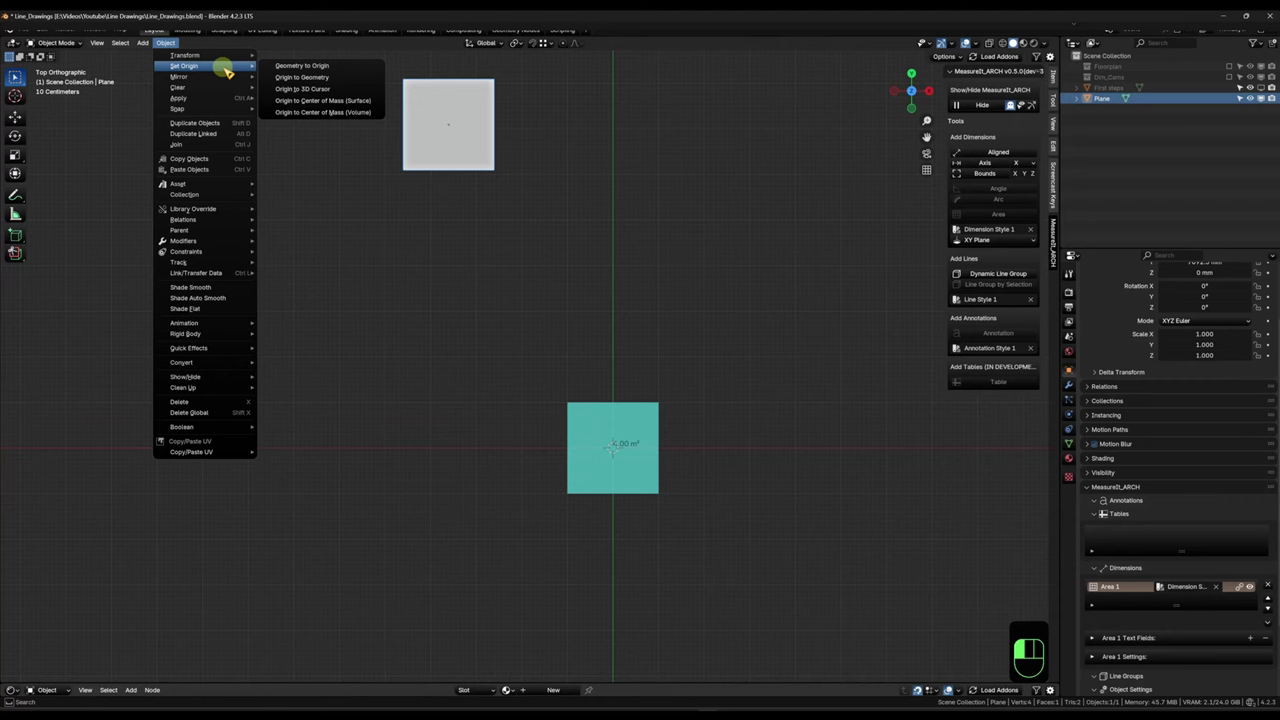
click(341, 90)
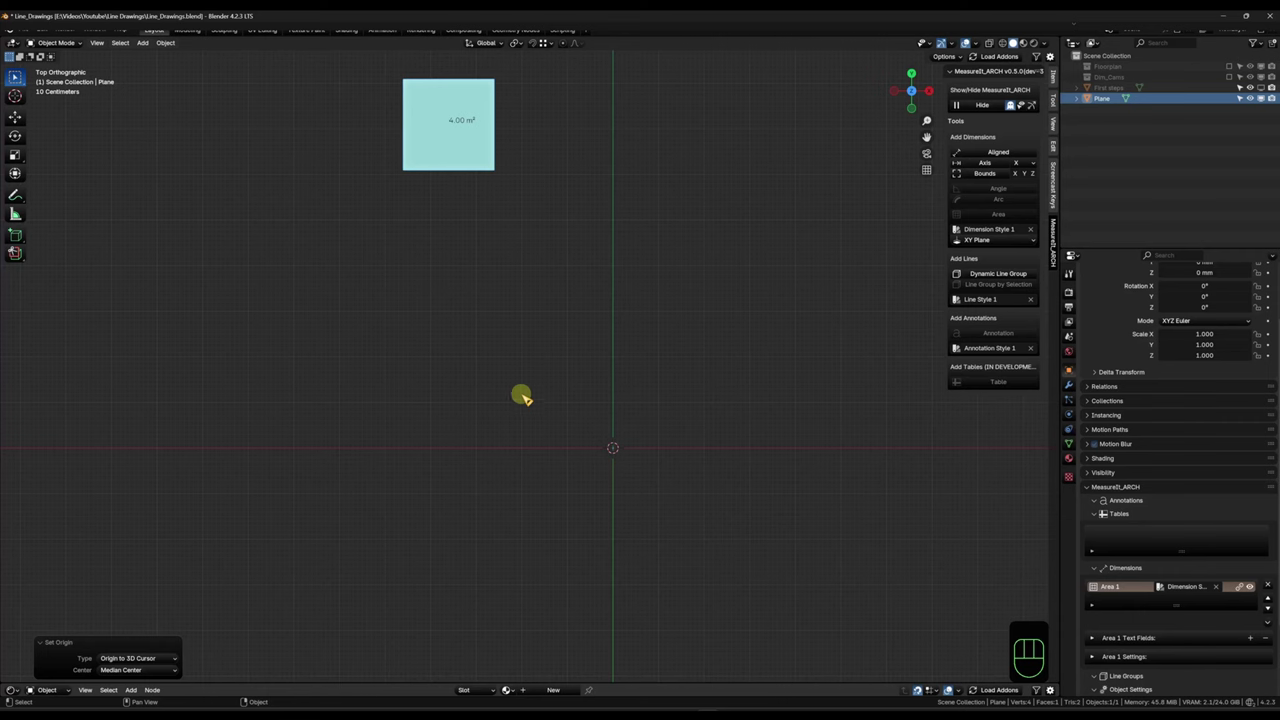
Step: Try to move the whole First steps mesh in edit mode with all its vertices selected
key(Tab)
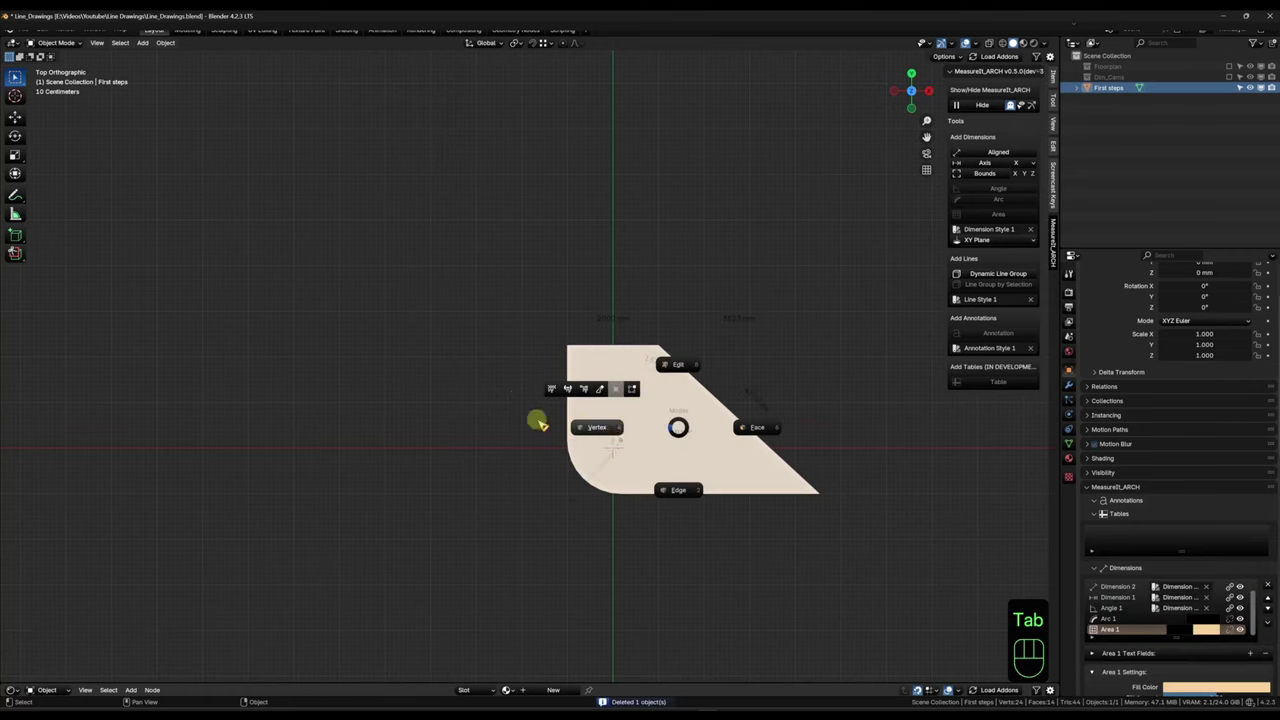
shift+middle_drag(656, 448, 633, 420)
scroll(633, 420, up, 4)
key(a)
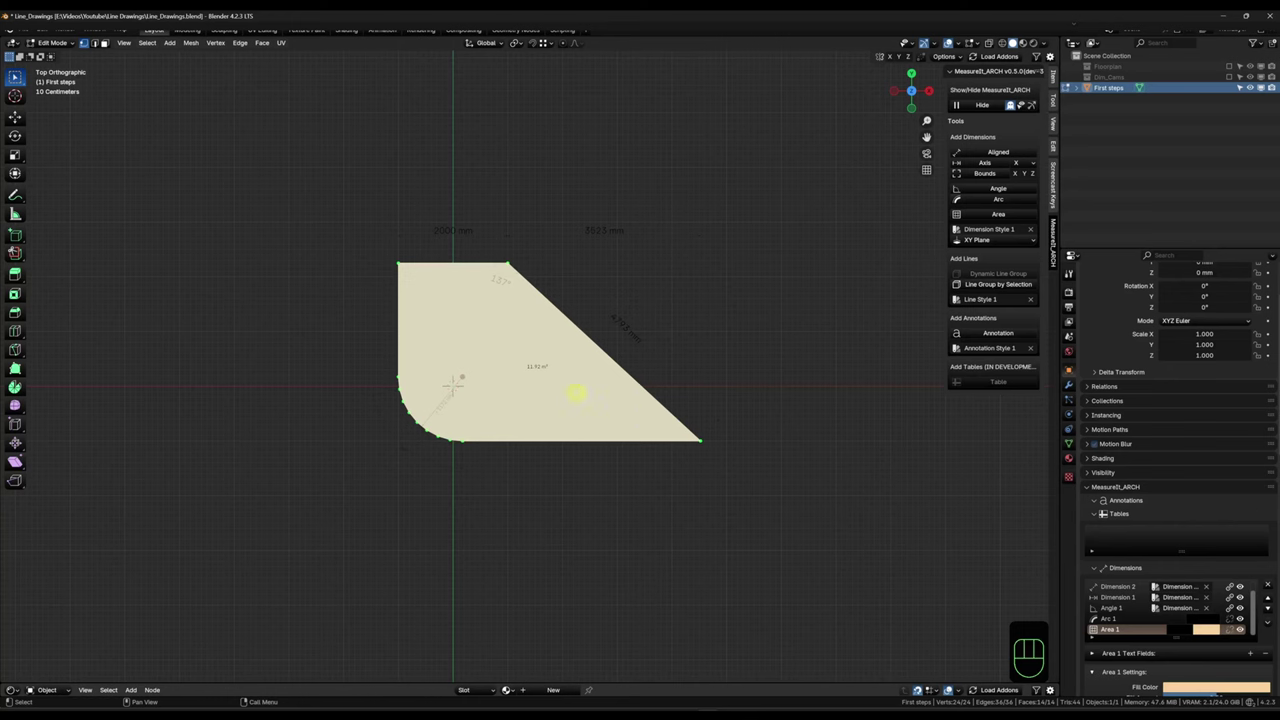
key(g)
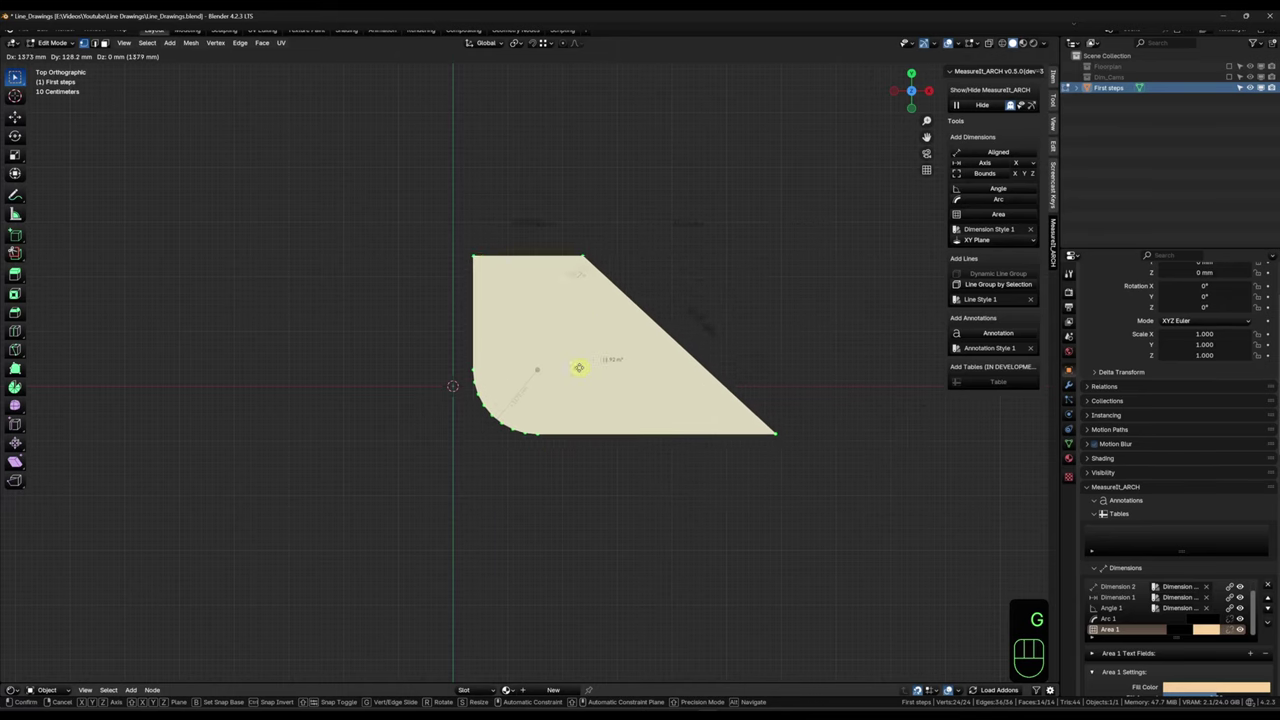
click(571, 449)
Step: Return First steps to object mode and try to move the object about 4926 mm in X and 1941 mm in Y
key(Tab)
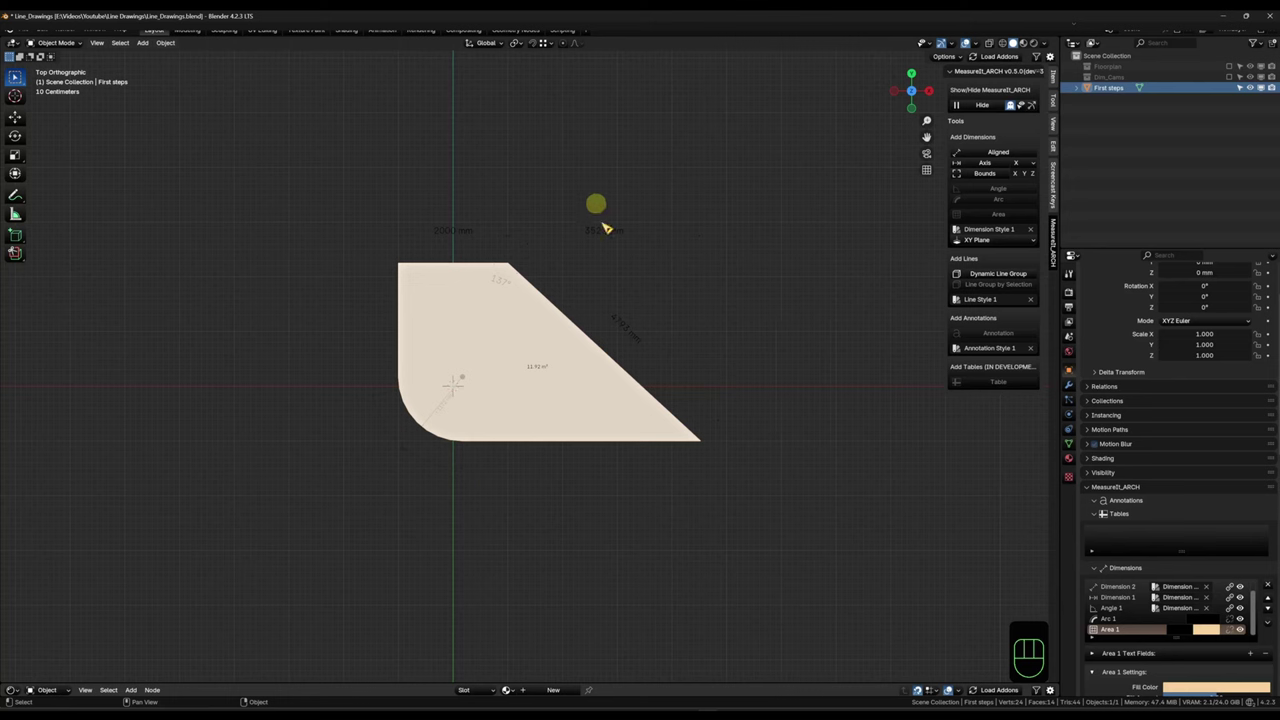
key(shift+d)
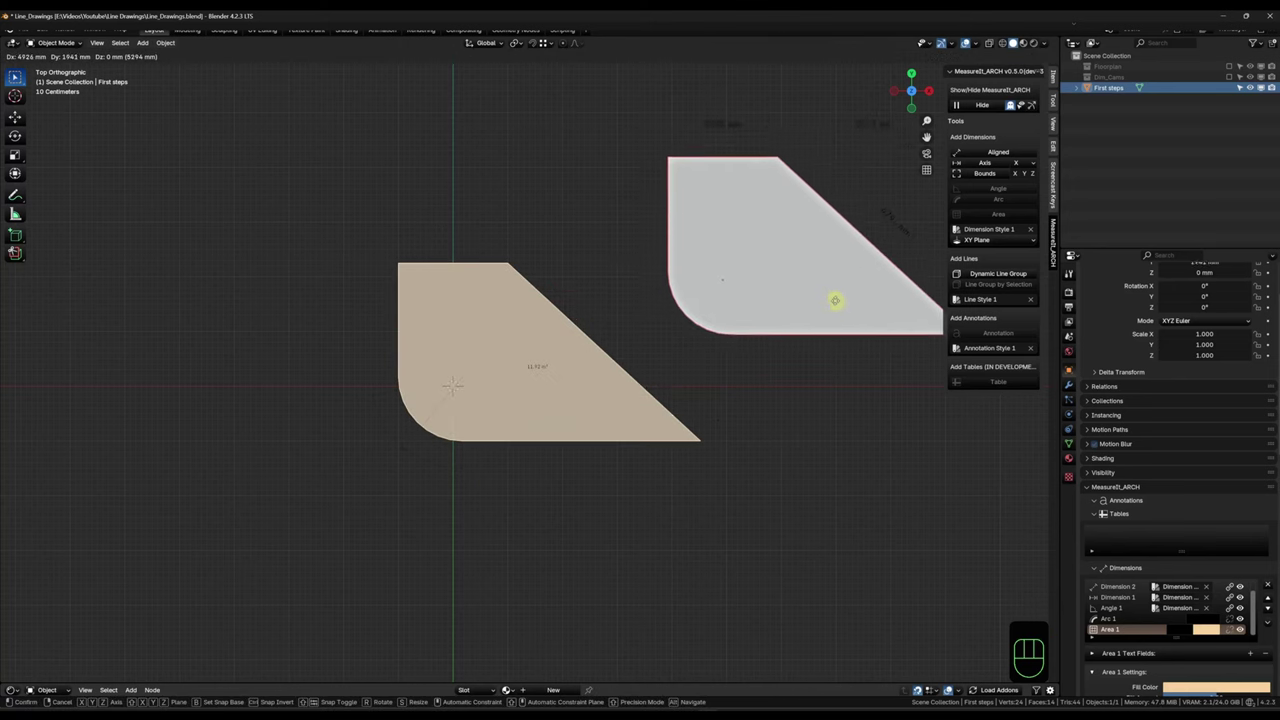
right_click(814, 294)
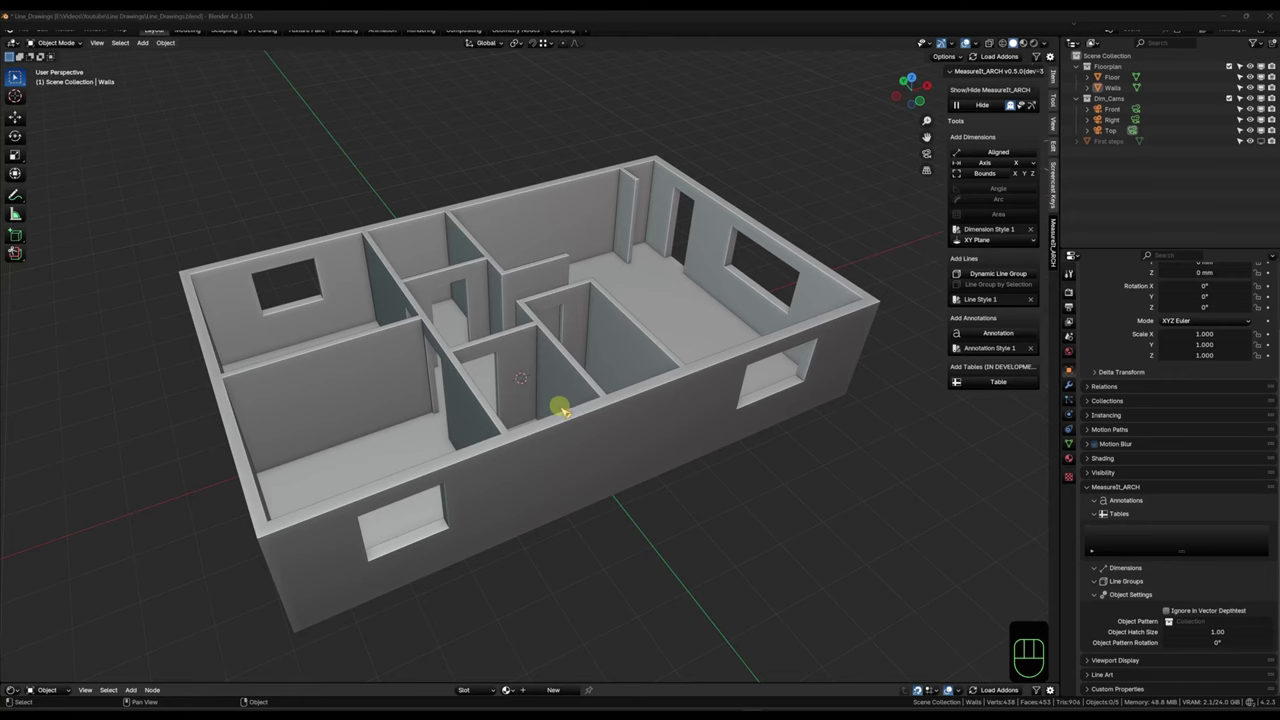
Step: Select the Walls object, examine the floor plan and the cameras around it, and switch to the camera view from above
click(560, 410)
middle_drag(565, 418, 768, 562)
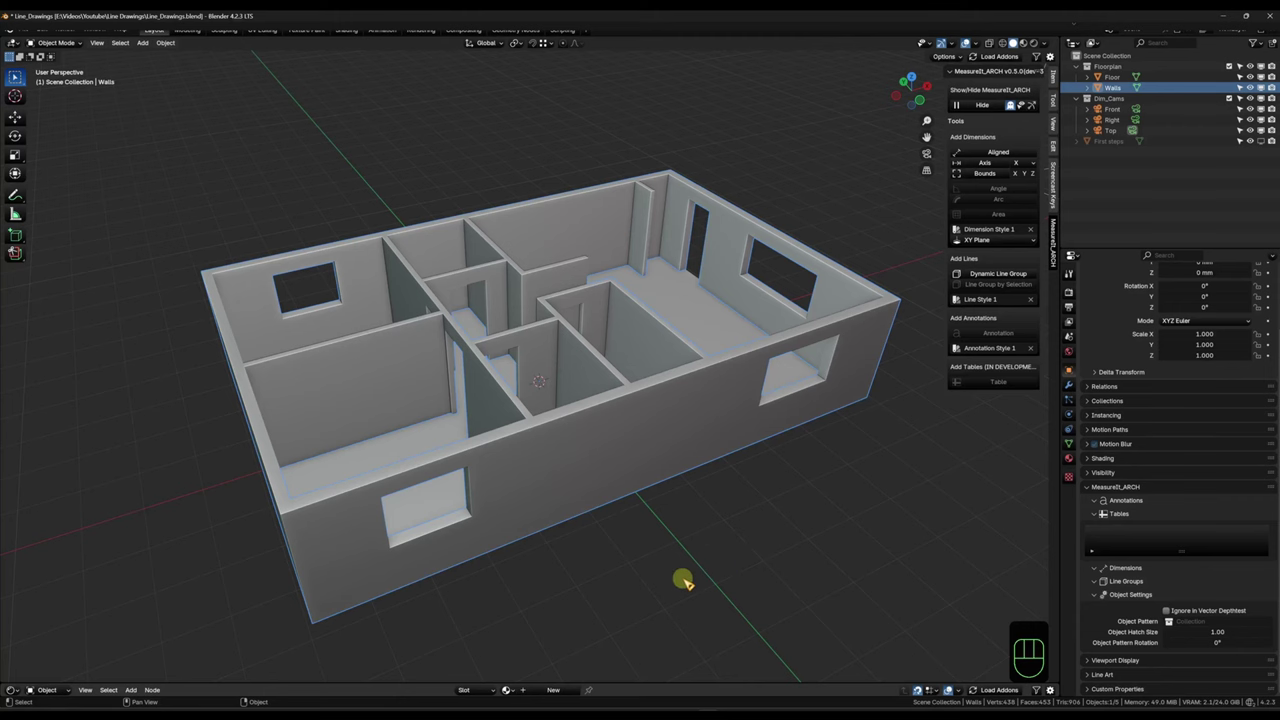
shift+middle_drag(686, 576, 552, 519)
scroll(603, 483, down, 4)
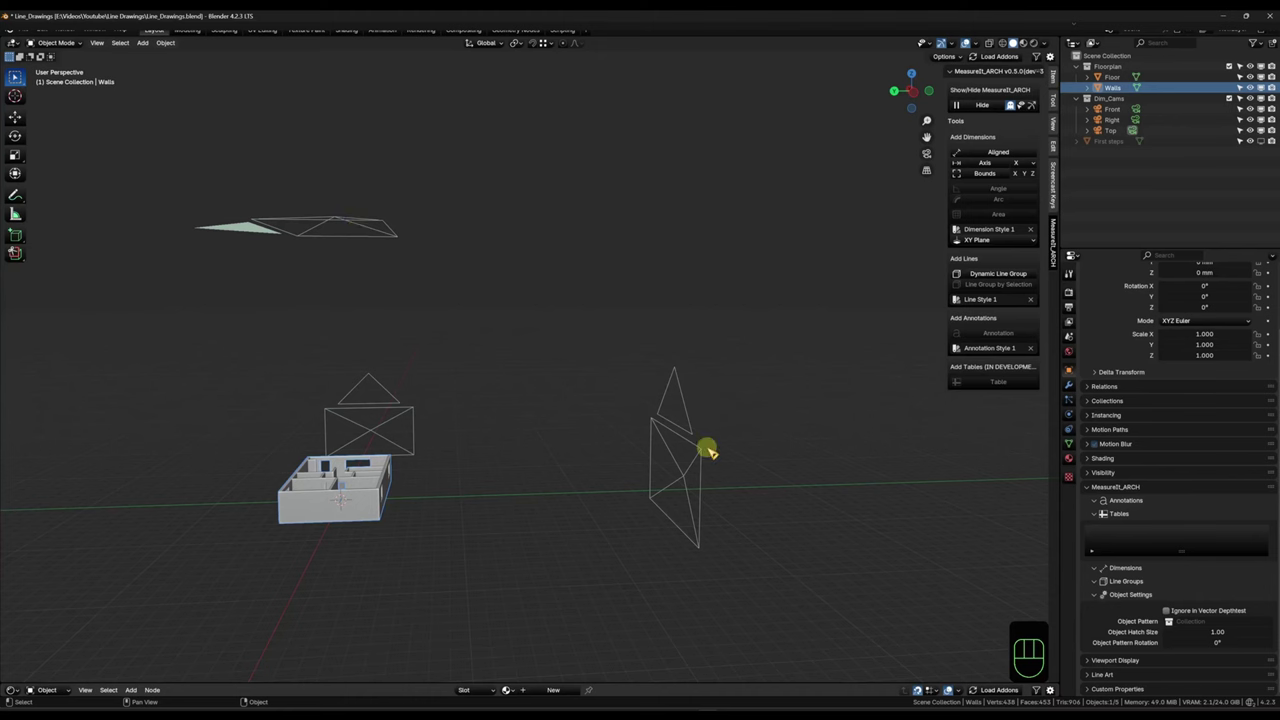
middle_drag(462, 420, 476, 492)
scroll(370, 467, up, 4)
shift+middle_drag(370, 467, 620, 330)
middle_drag(620, 330, 781, 512)
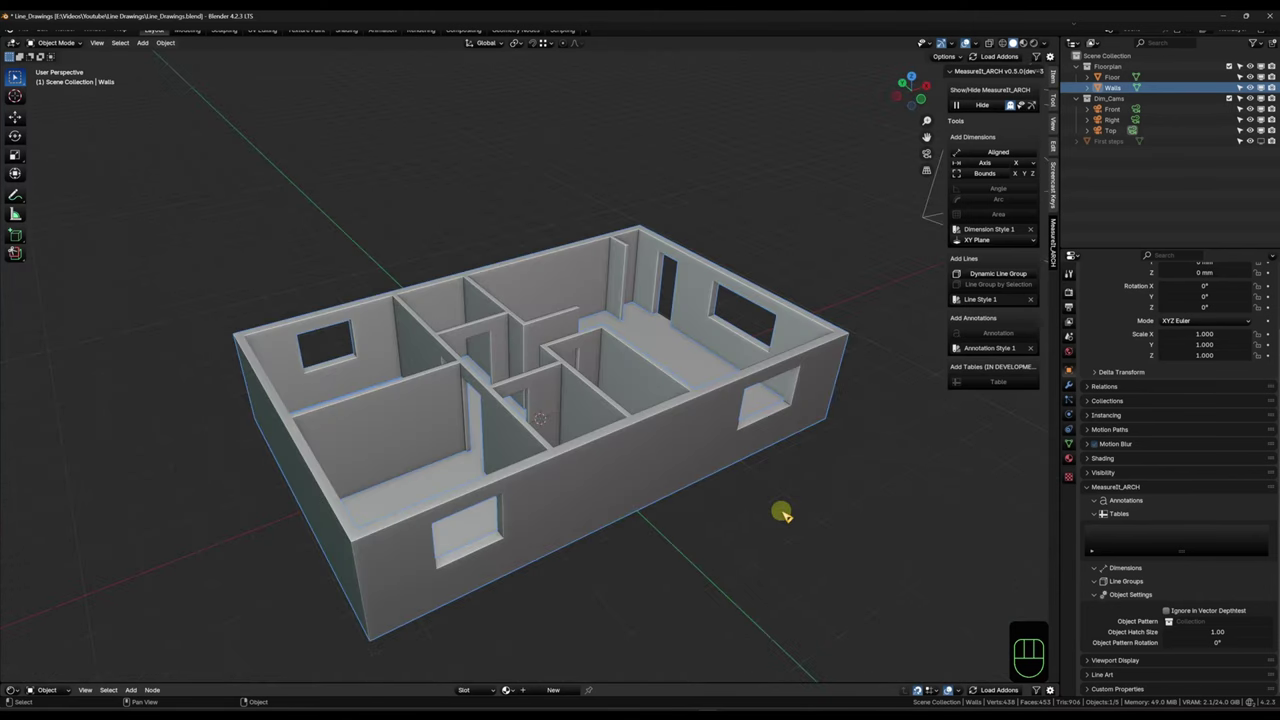
key(KP_0)
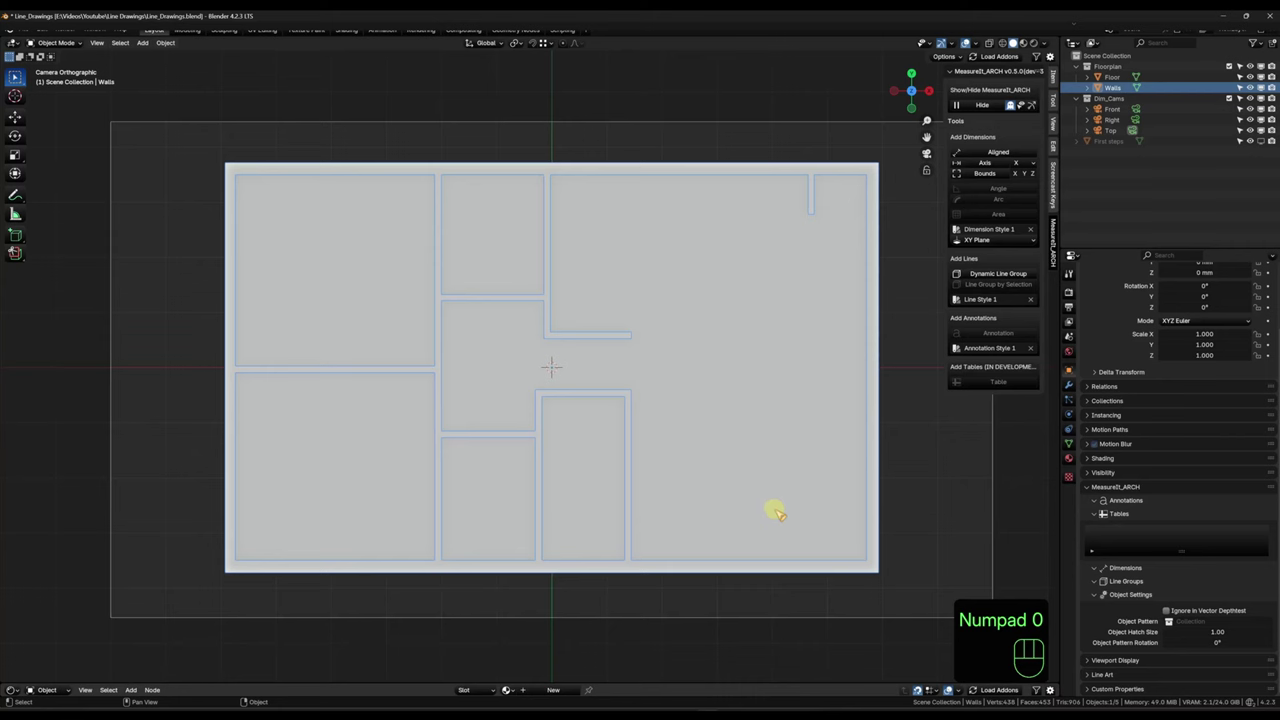
Step: Add two more views to the scene's MeasureIt_ARCH view list
click(1068, 336)
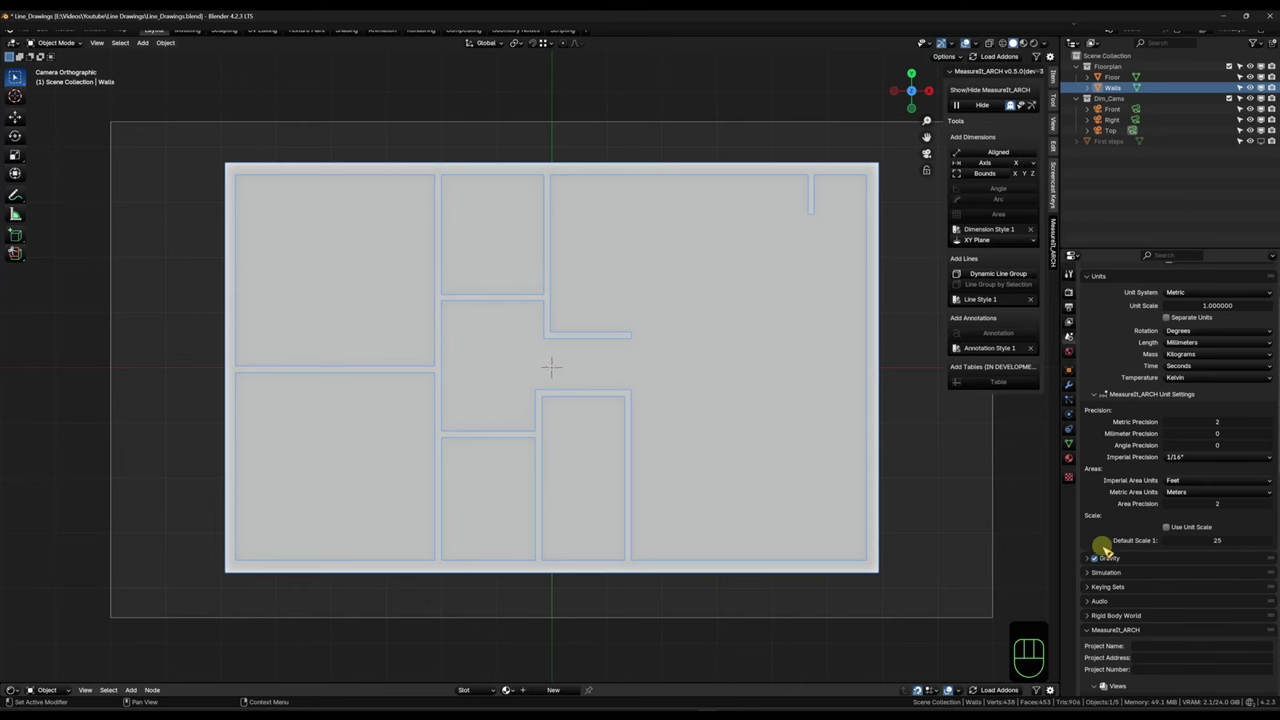
scroll(1130, 576, down, 5)
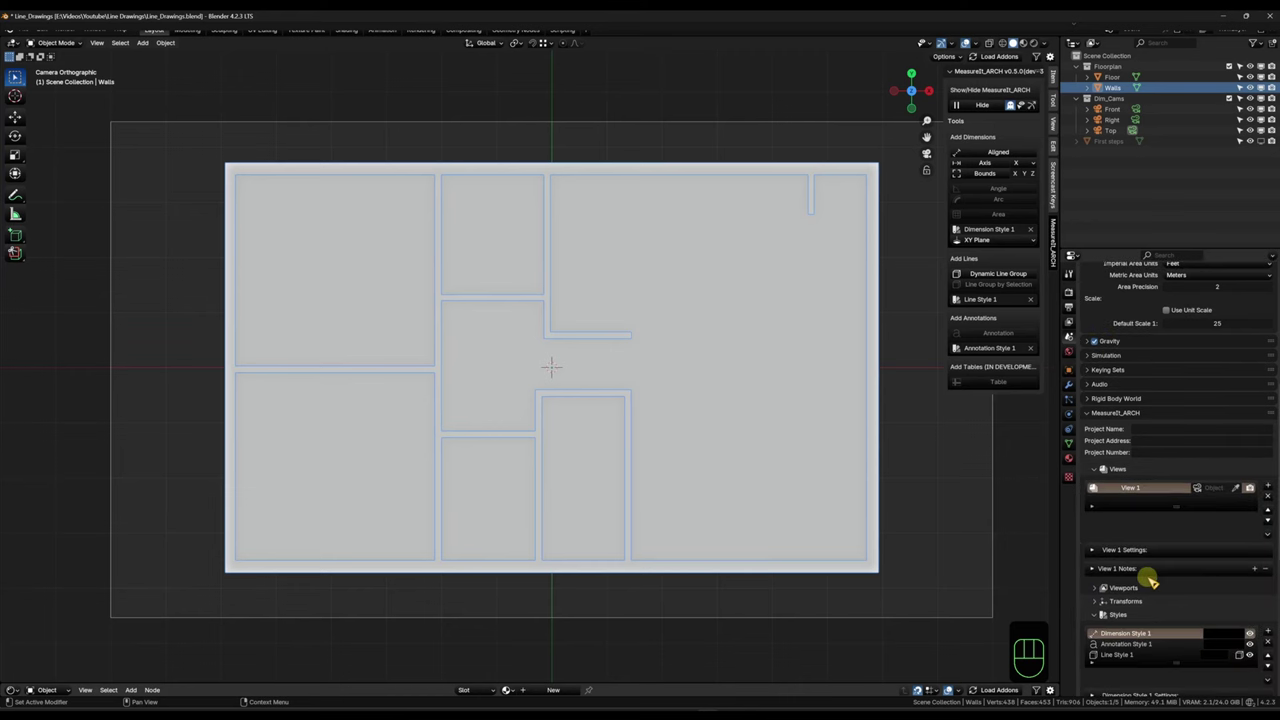
click(1268, 486)
click(1268, 486)
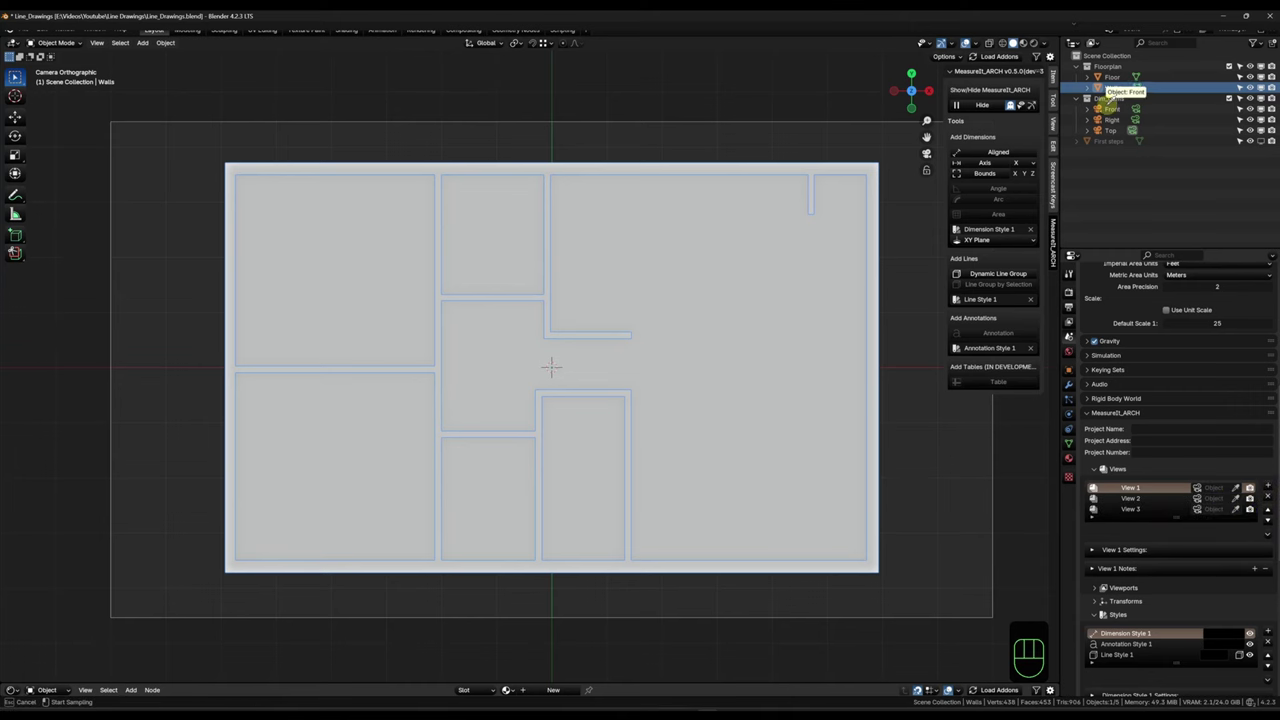
Step: Assign the Top camera to View 1, the Front camera to View 2 and the Right camera to View 3
click(1110, 130)
click(1240, 498)
click(1112, 108)
click(1238, 510)
click(1112, 119)
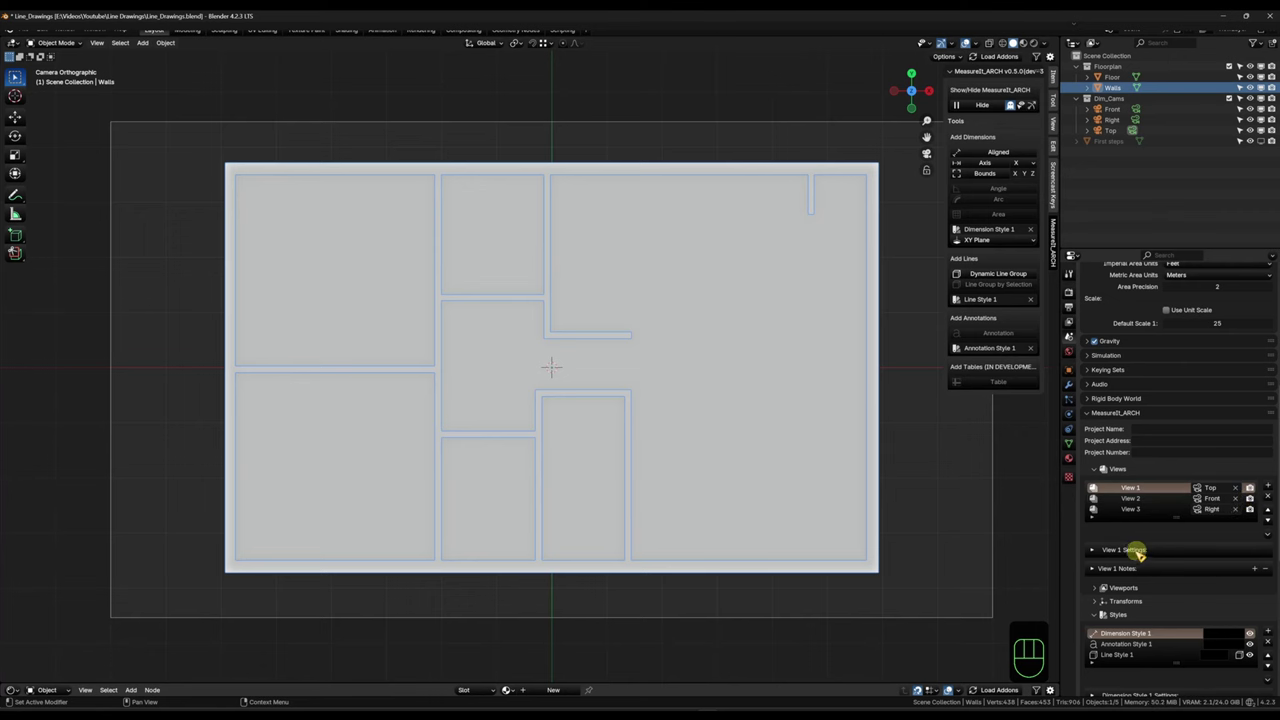
Step: Set View 1 to A3 landscape paper and reduce its drawing scale until the whole floor plan fits the camera frame
click(1096, 550)
scroll(1120, 480, down, 4)
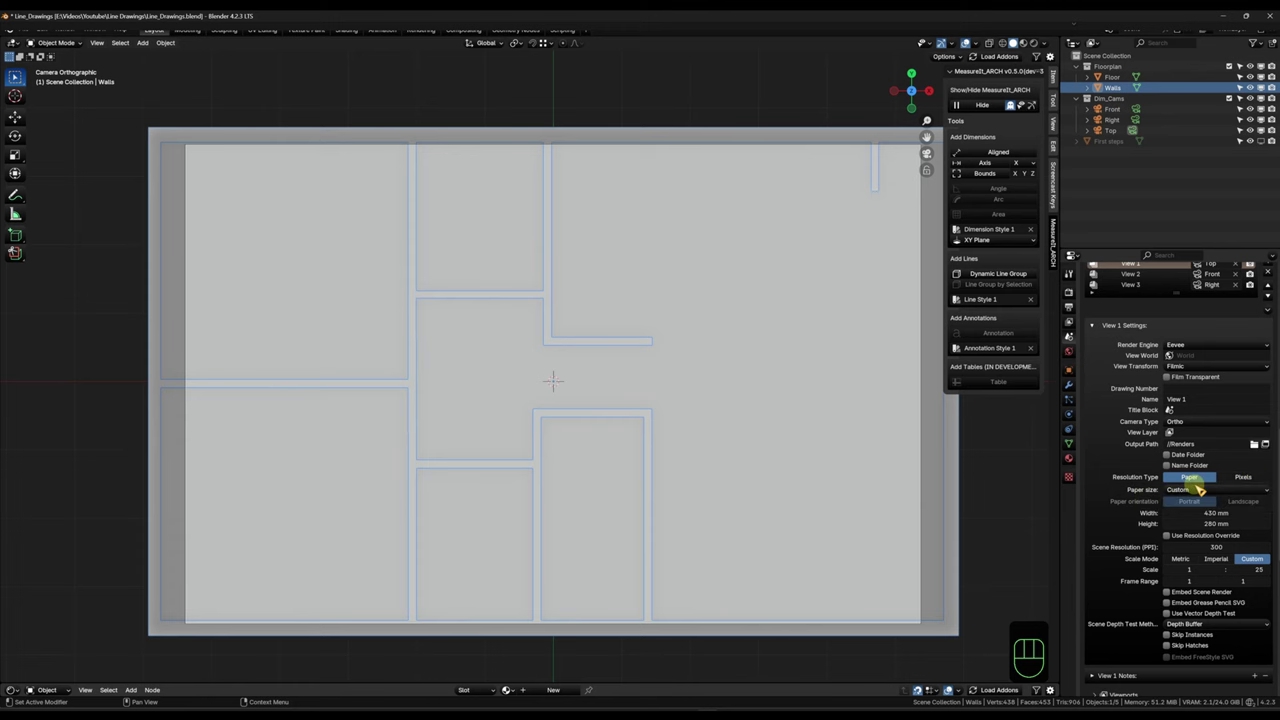
click(1207, 490)
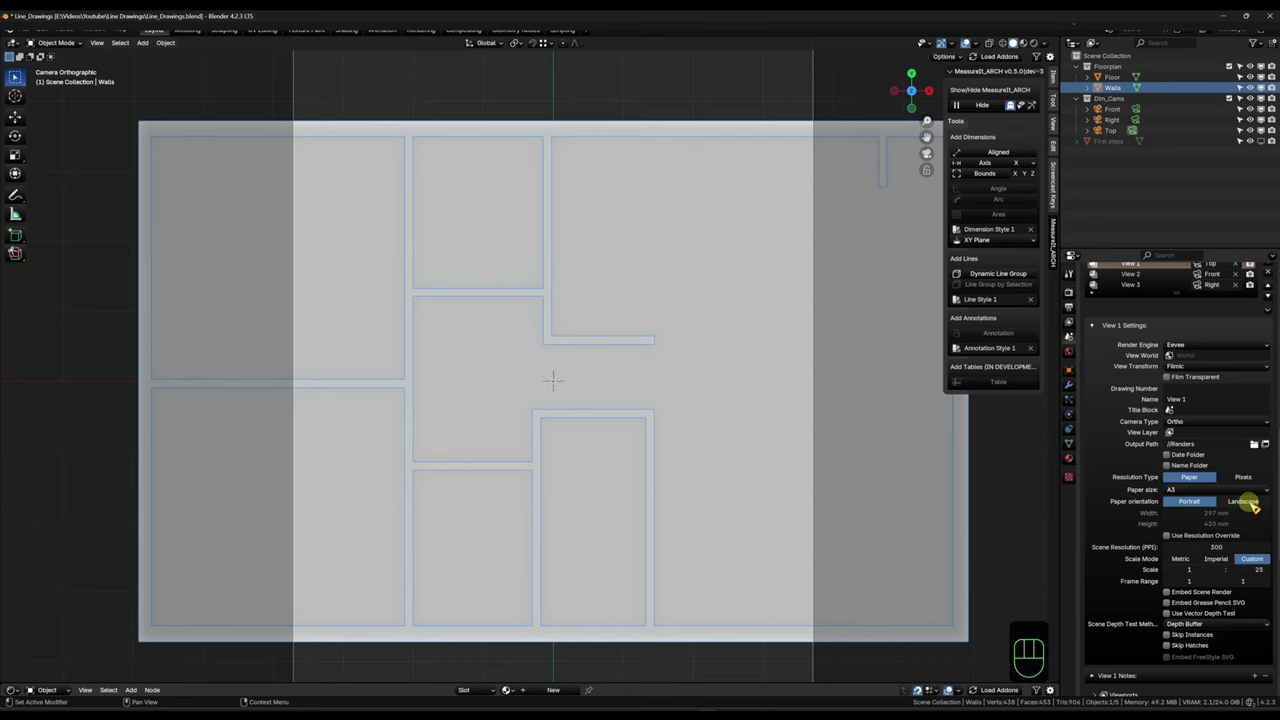
click(1246, 501)
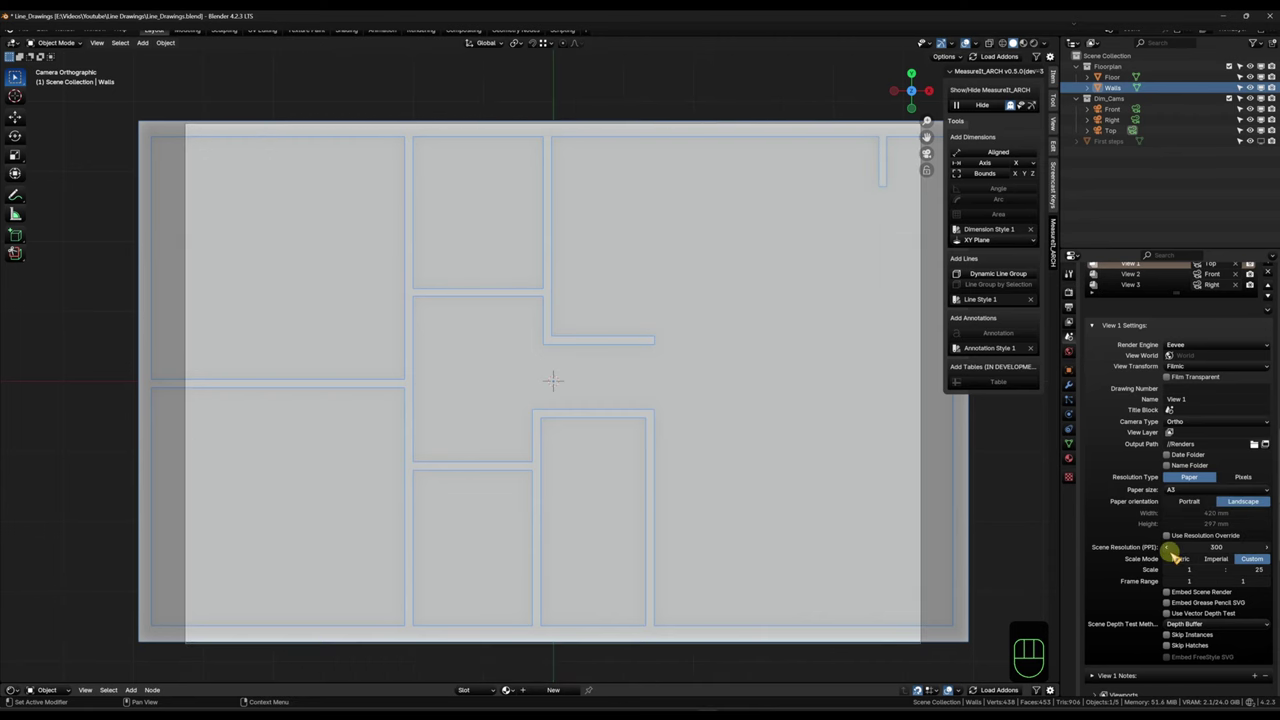
drag(1253, 569, 231, 569)
scroll(1125, 588, up, 5)
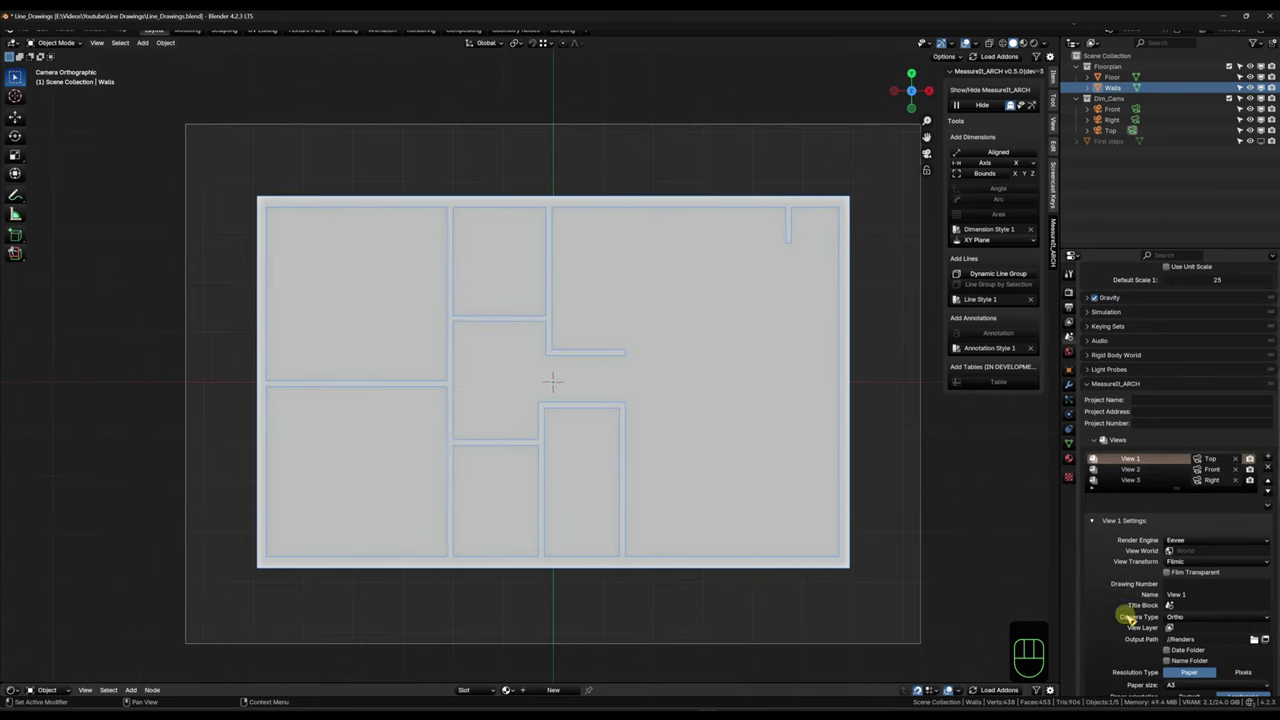
Step: Set View 2 to A3 landscape paper with a custom scale of 1:35
click(1138, 470)
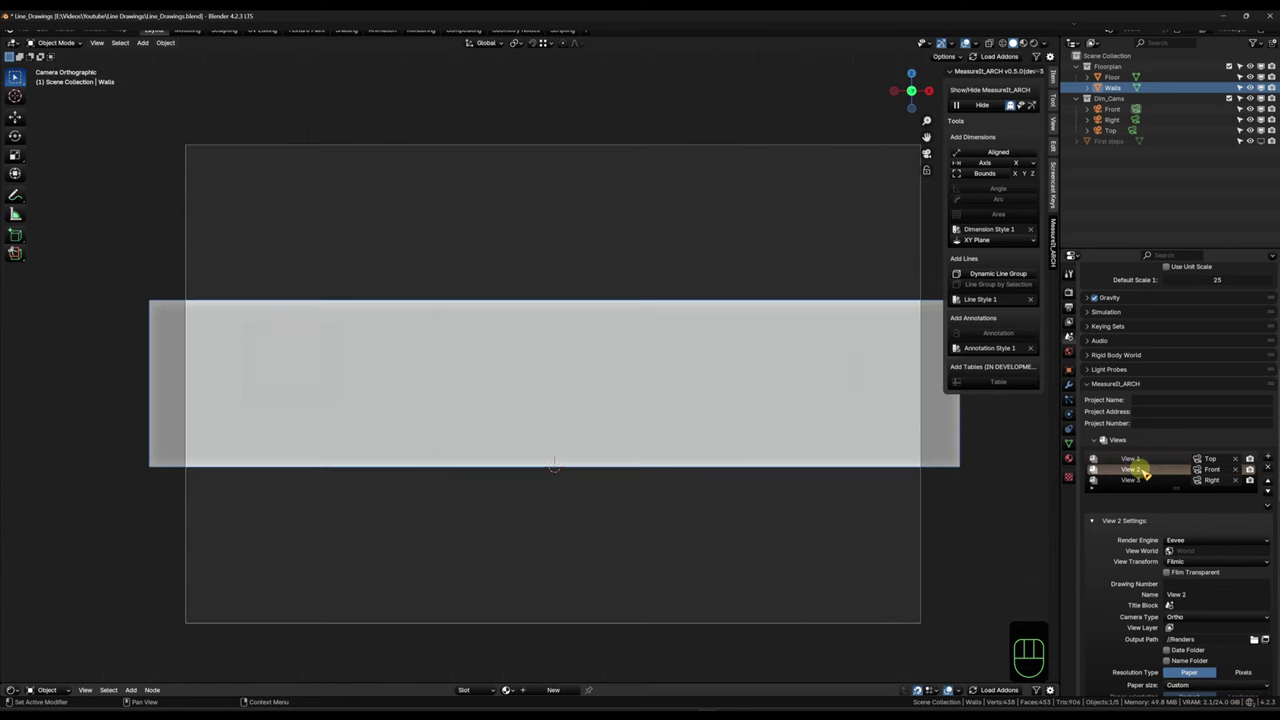
scroll(1121, 560, down, 6)
click(1185, 533)
click(1150, 592)
click(1243, 544)
drag(1254, 613, 1272, 613)
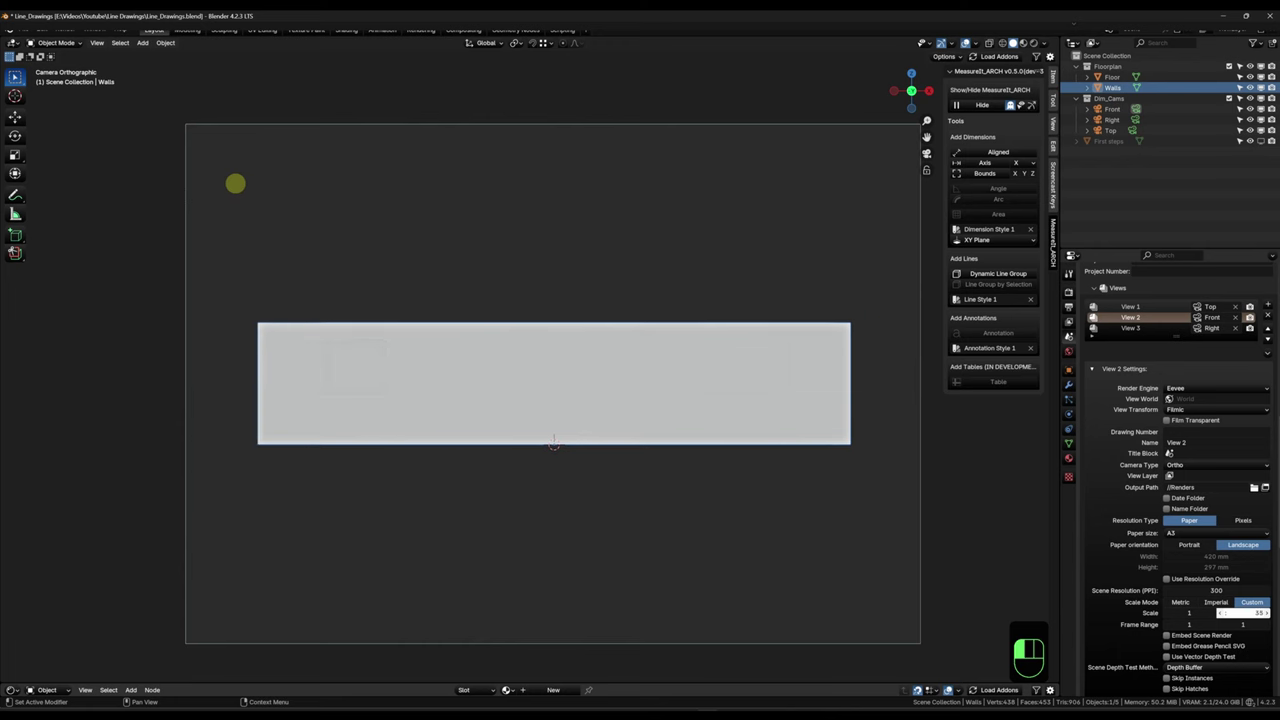
Step: Set View 3 to A3 paper size in landscape orientation
click(1130, 329)
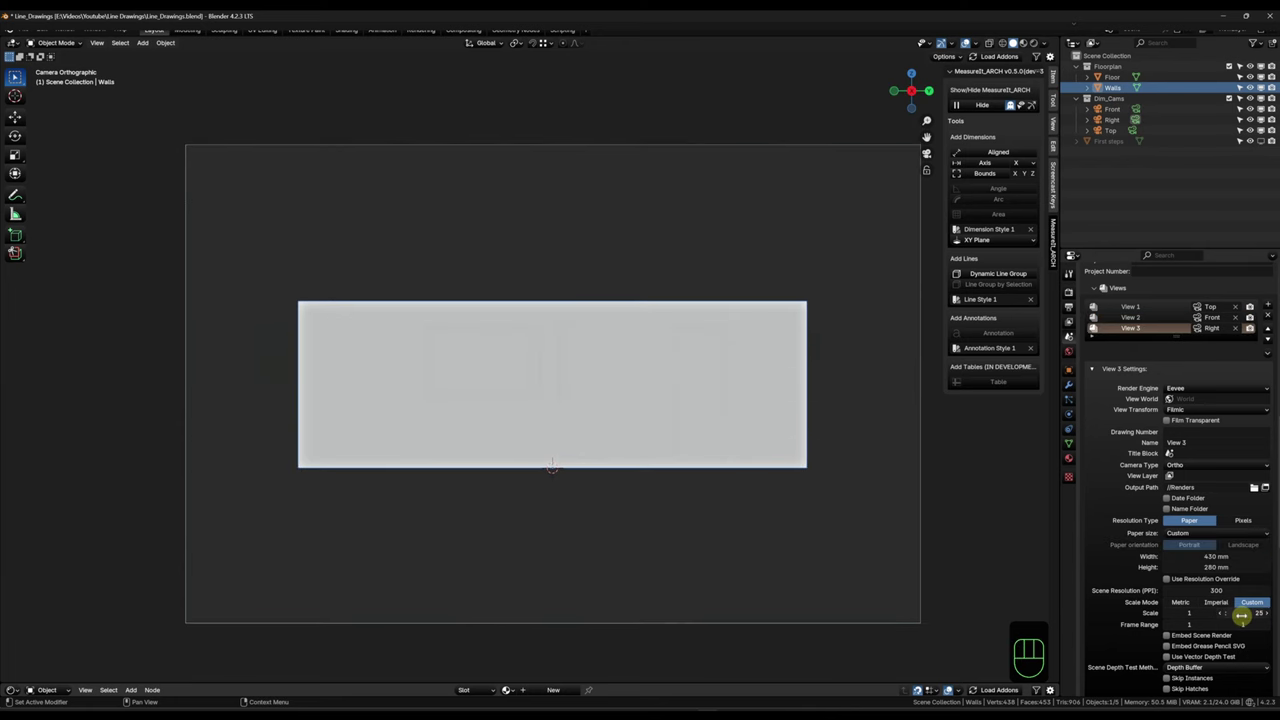
click(1215, 533)
click(1148, 590)
click(1243, 544)
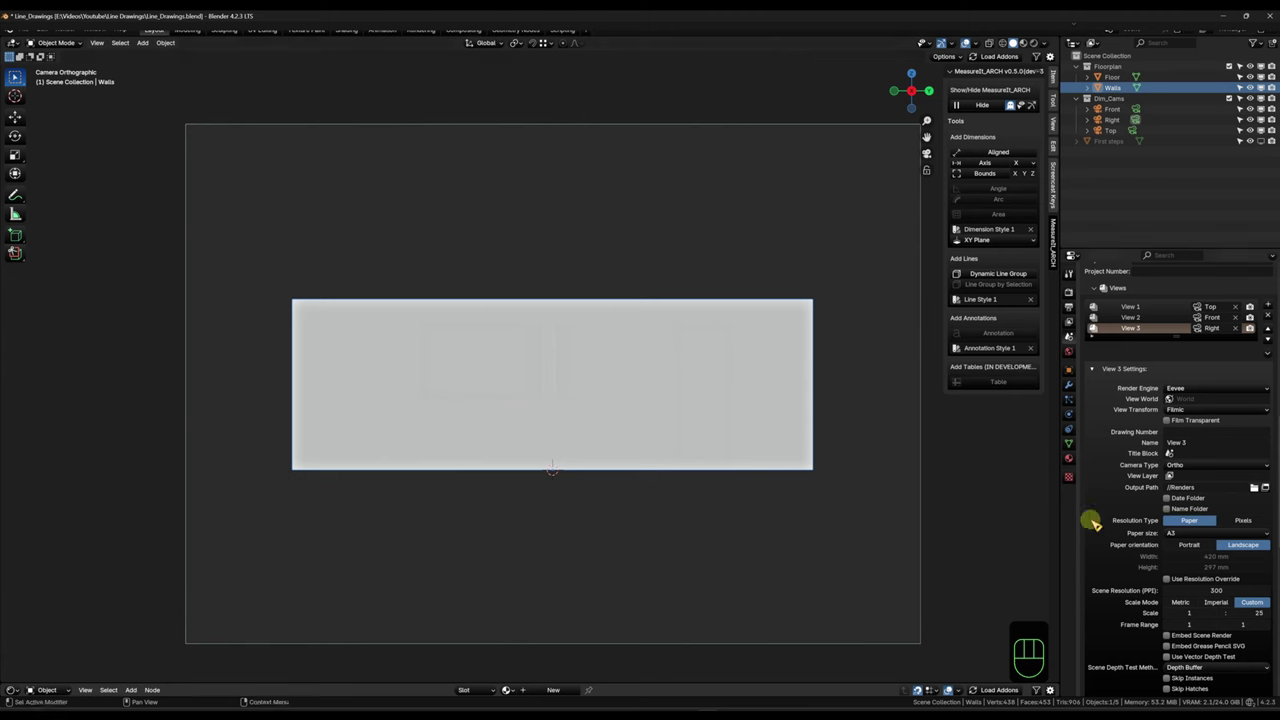
Step: Collapse the View 3 settings and enable Hide Units in the scene's MeasureIt_ARCH settings
click(1110, 368)
scroll(1130, 420, down, 1)
scroll(1147, 391, down, 3)
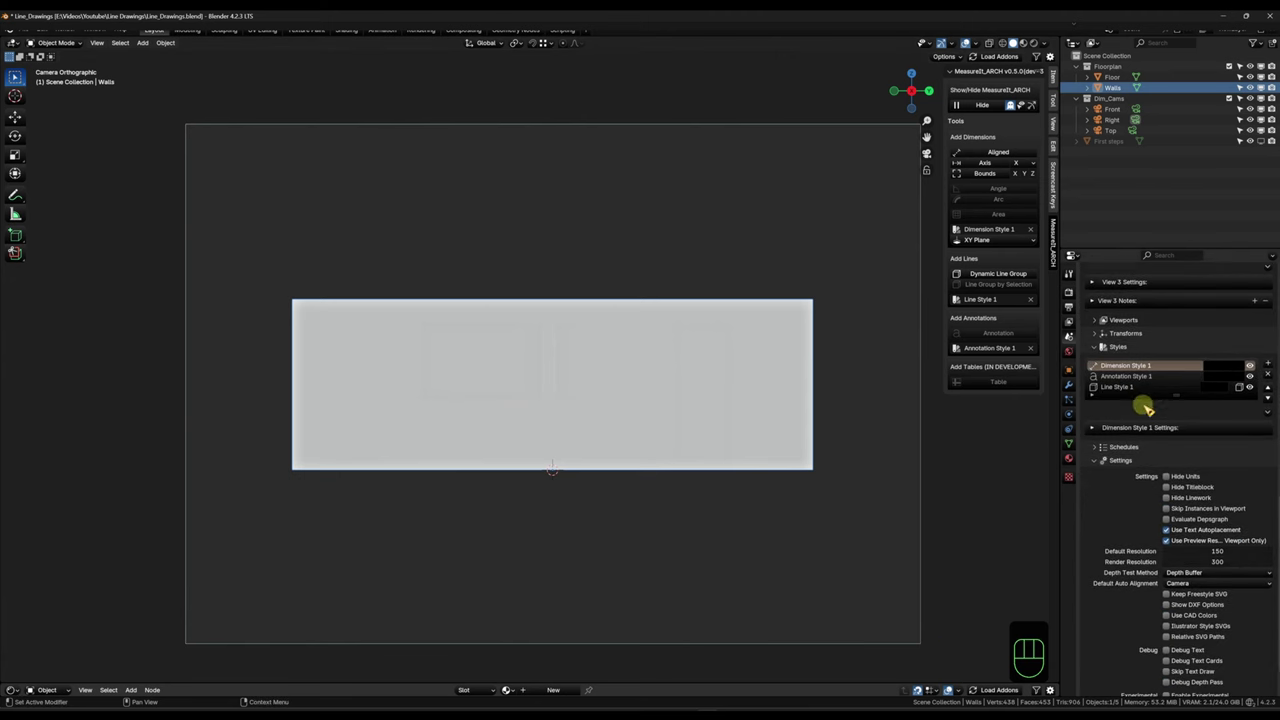
scroll(1146, 409, up, 3)
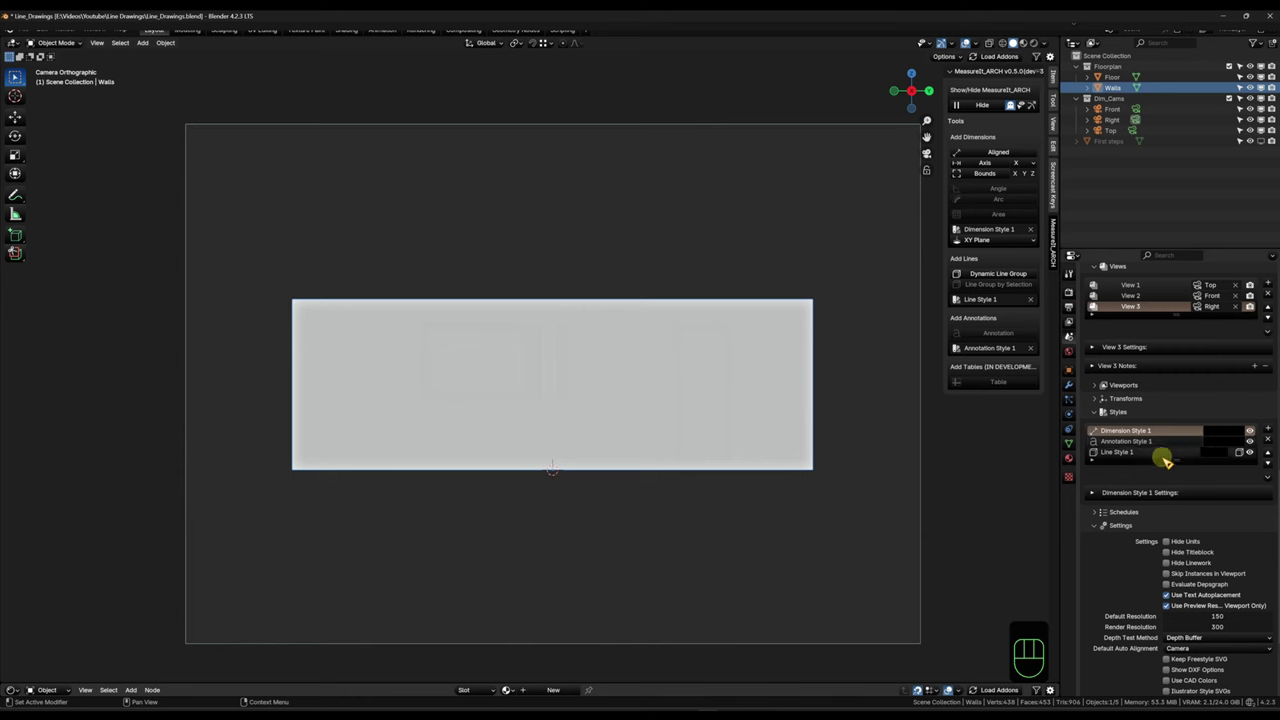
scroll(1177, 507, up, 1)
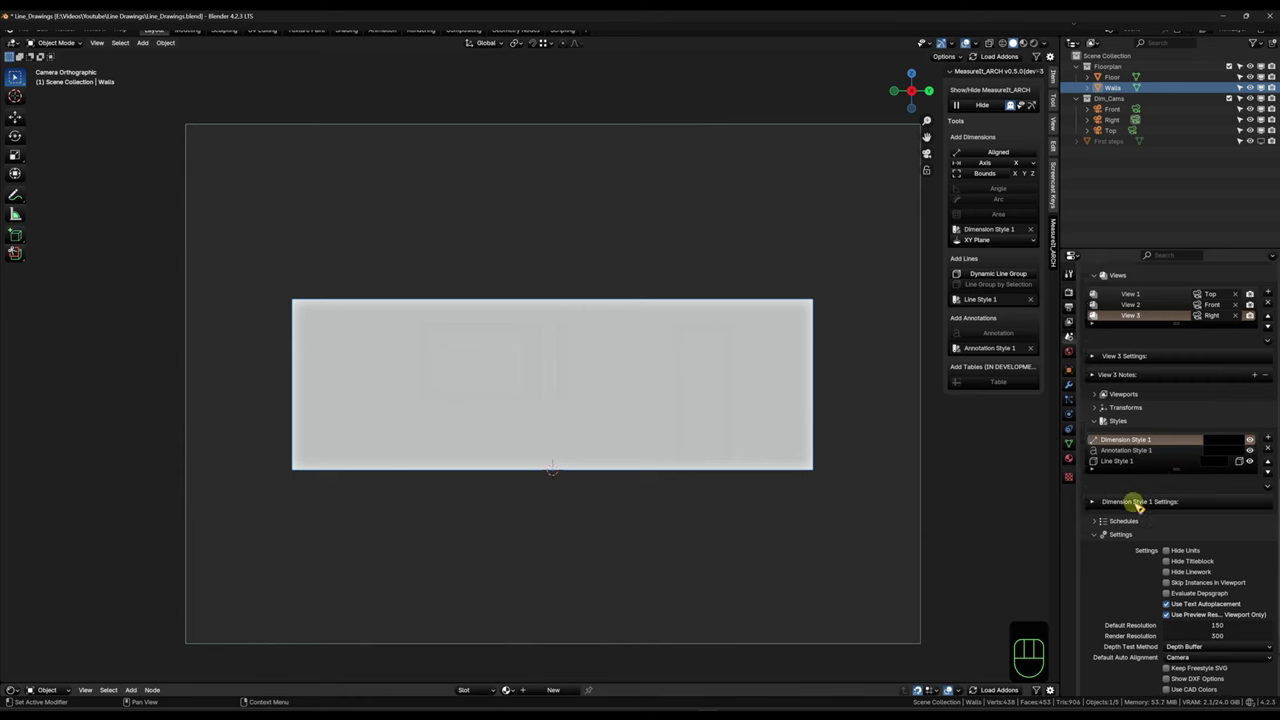
scroll(1118, 540, down, 4)
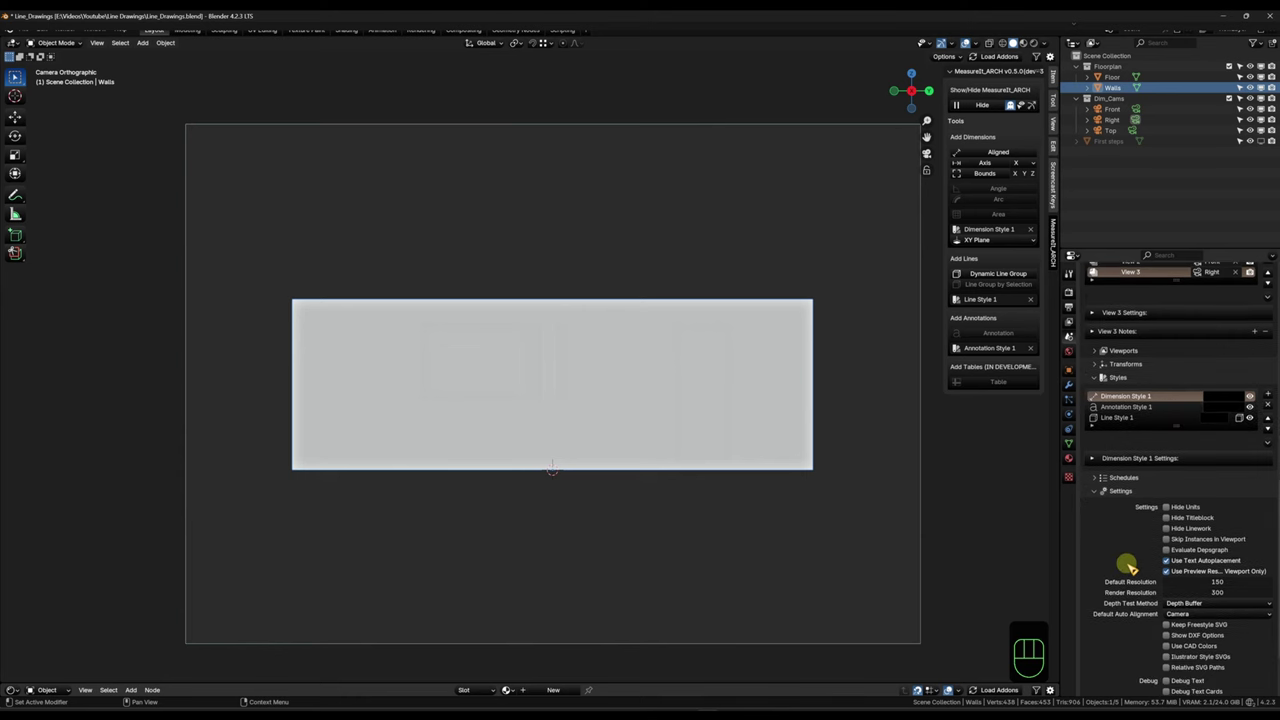
scroll(1113, 555, up, 2)
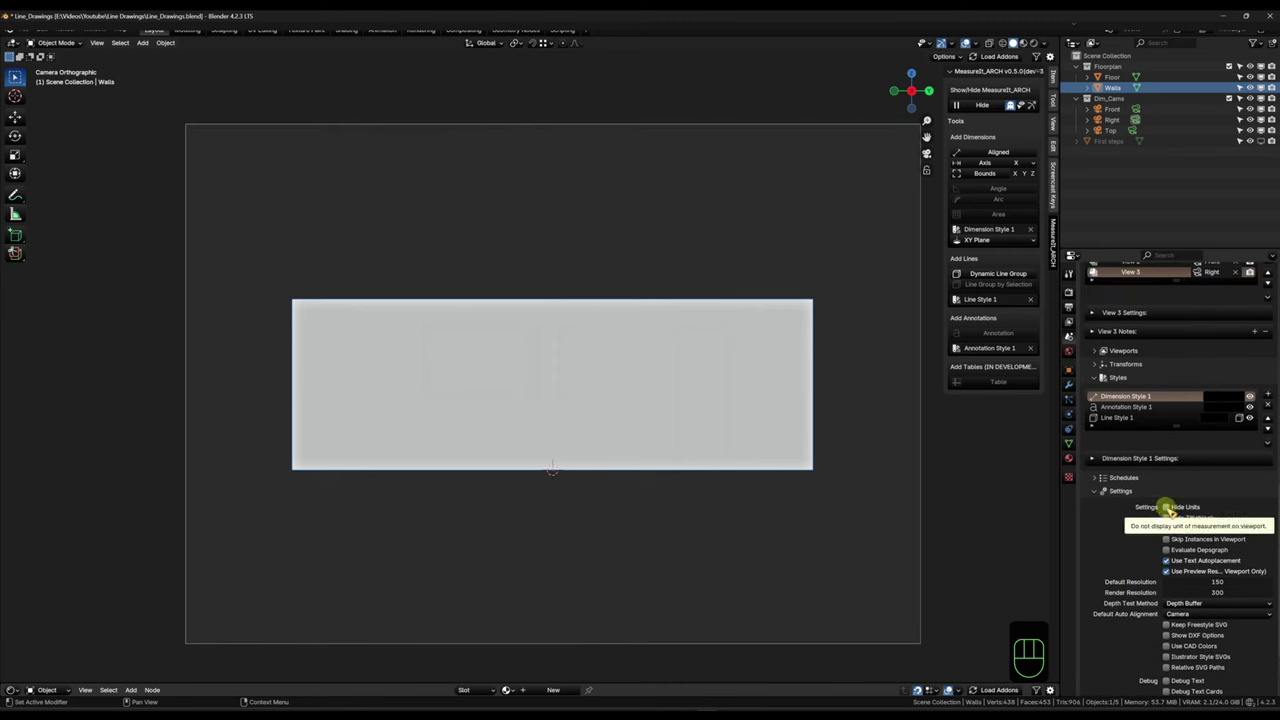
click(1166, 507)
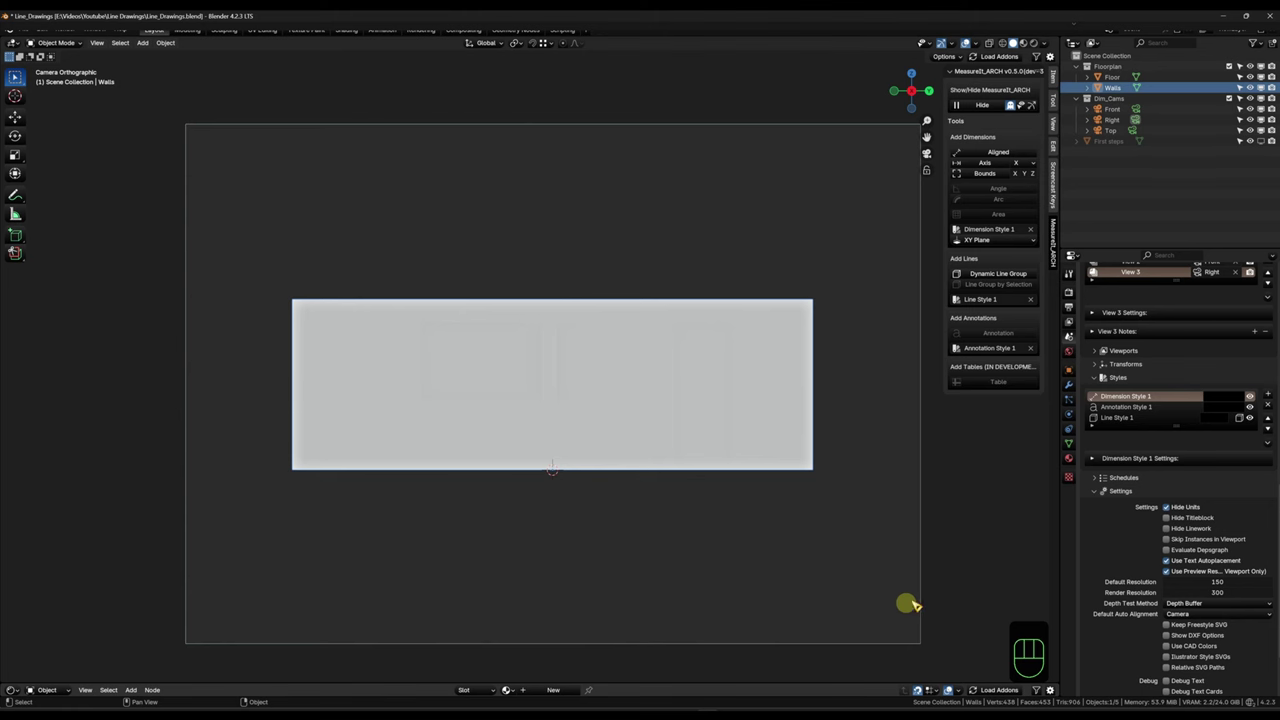
scroll(1160, 540, down, 2)
scroll(1133, 550, down, 2)
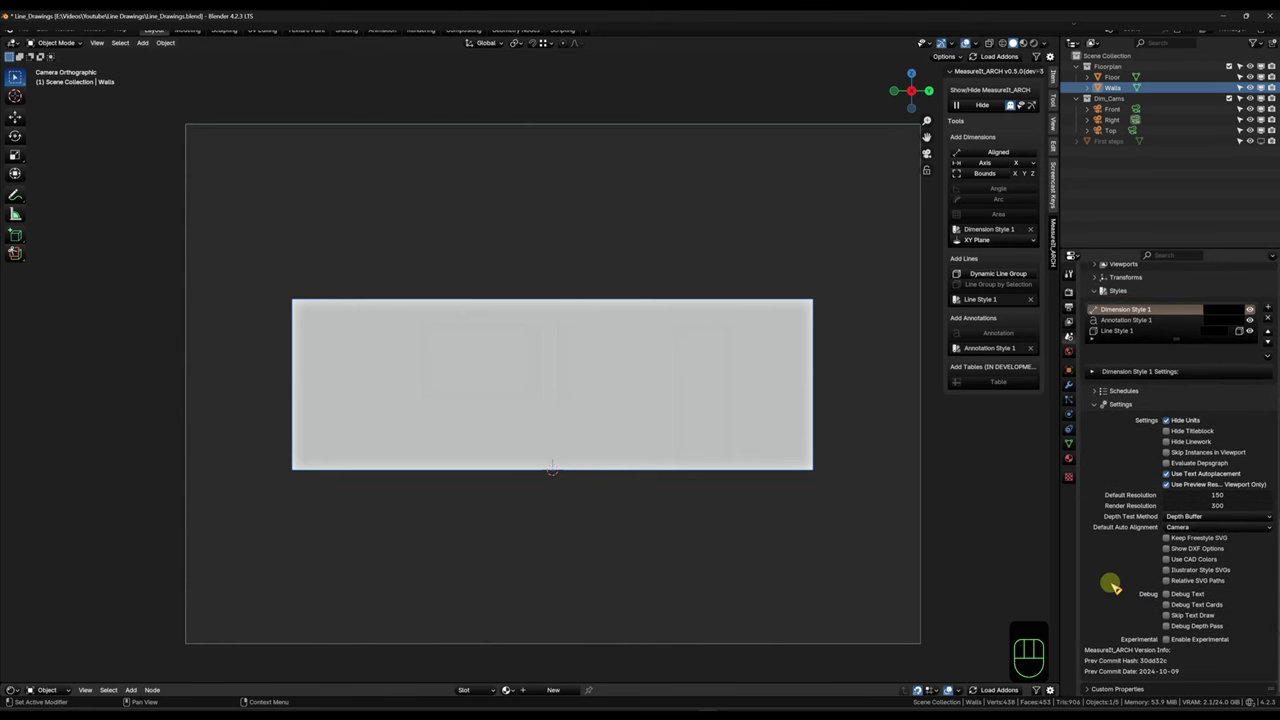
scroll(1114, 581, up, 8)
Step: From the front view, select all see-through top vertices of the Walls mesh in edit mode and create a line group from them
shift+middle_drag(500, 383, 588, 428)
scroll(650, 486, up, 2)
middle_drag(651, 489, 660, 455)
key(grave)
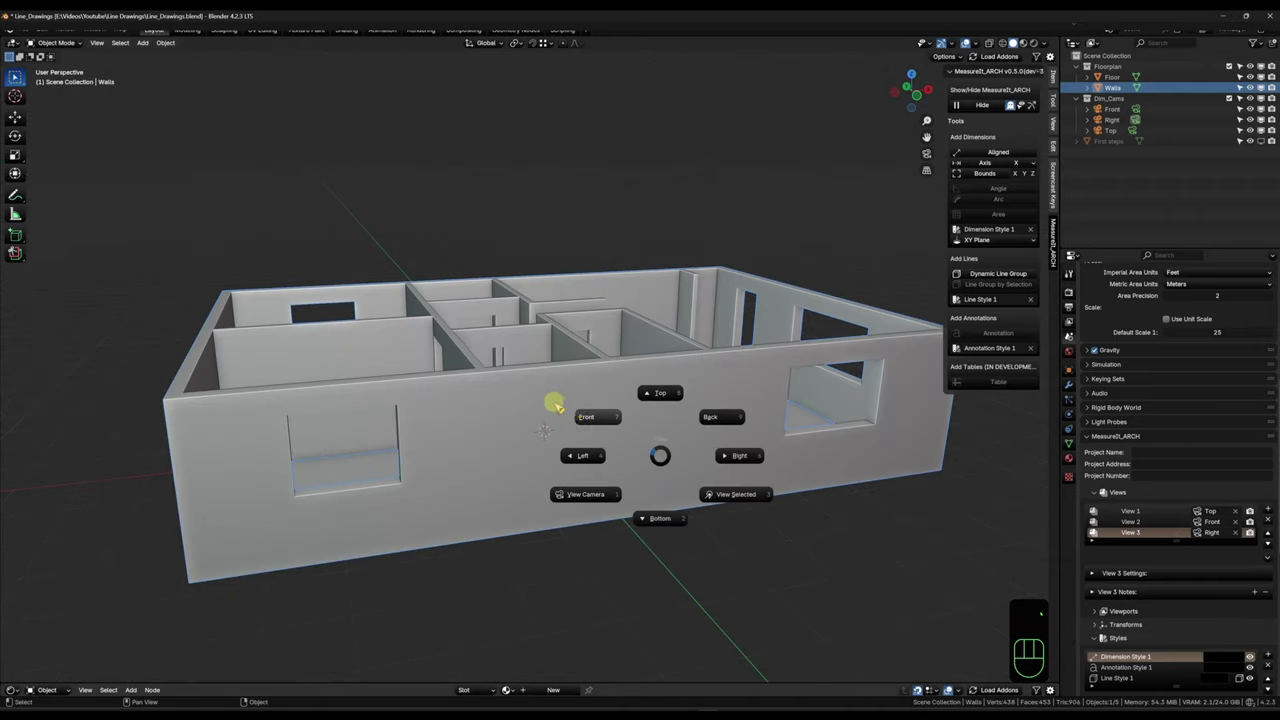
click(586, 417)
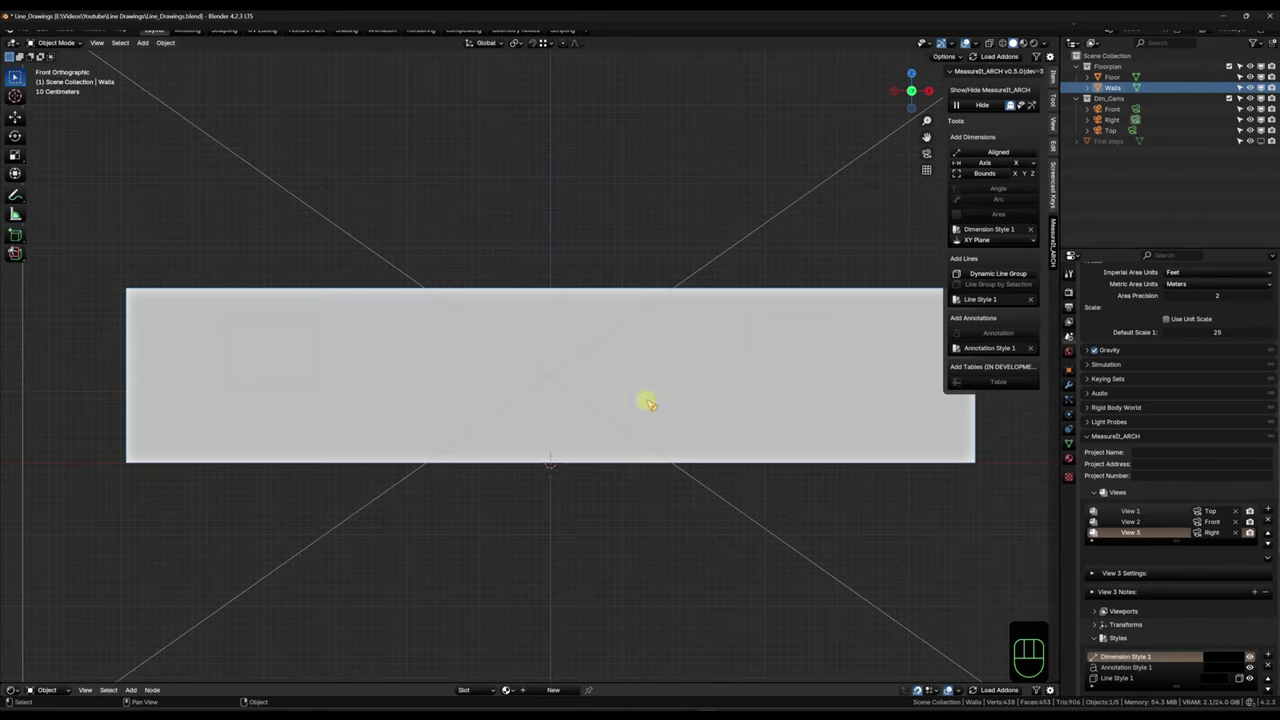
key(Tab)
key(shift+z)
scroll(749, 451, down, 2)
drag(202, 281, 900, 371)
middle_drag(791, 349, 860, 357)
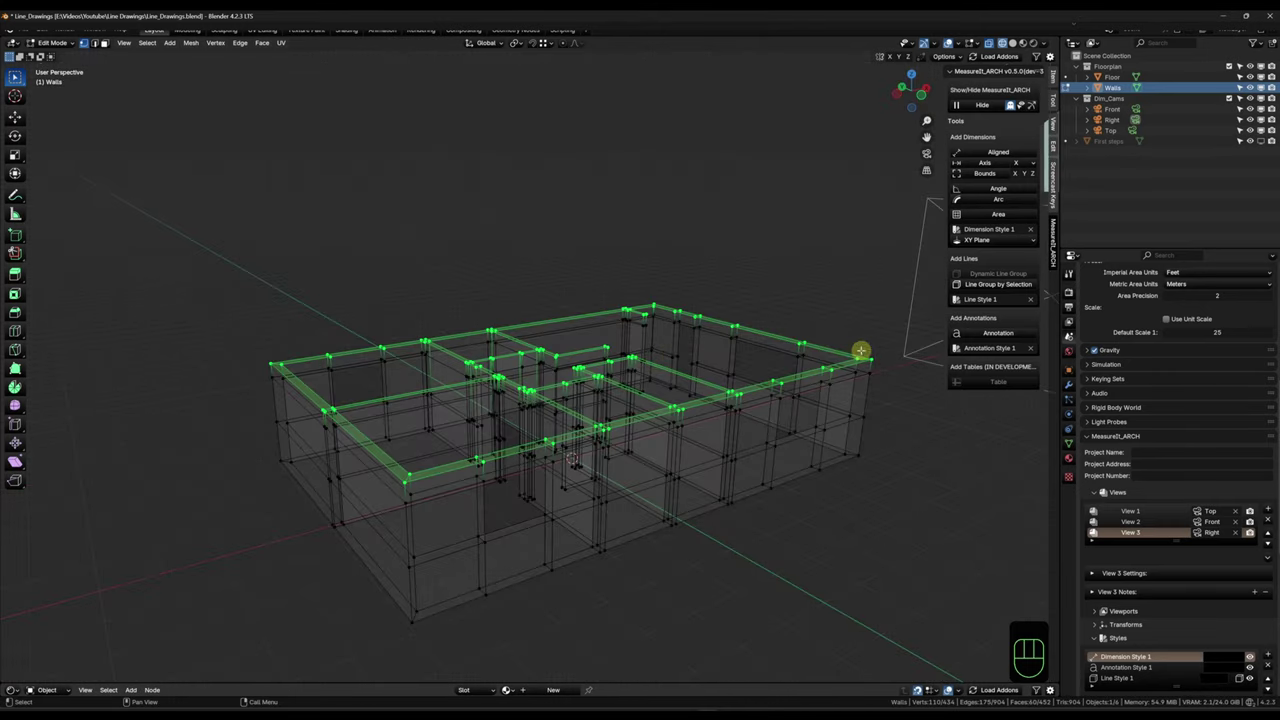
click(997, 285)
Step: Return the Walls to object mode with solid shading and display the object's MeasureIt_ARCH line group settings
key(Tab)
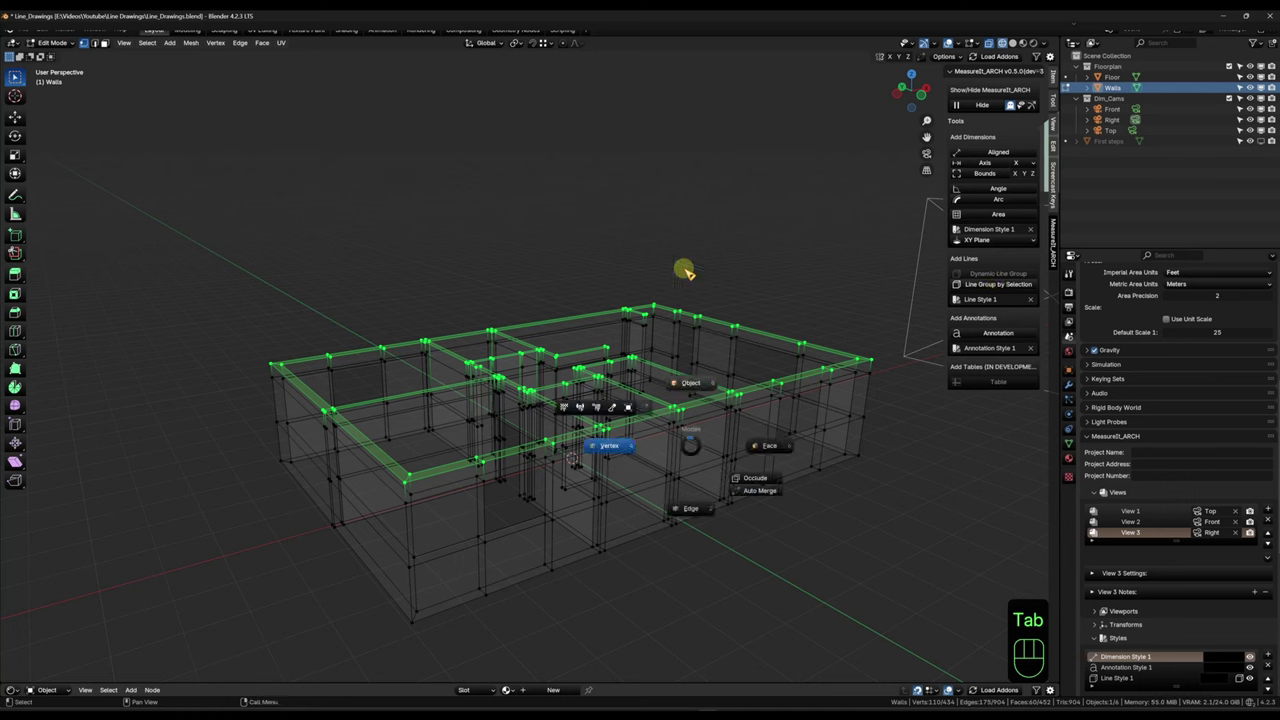
key(shift+z)
middle_drag(672, 468, 666, 518)
scroll(666, 518, up, 3)
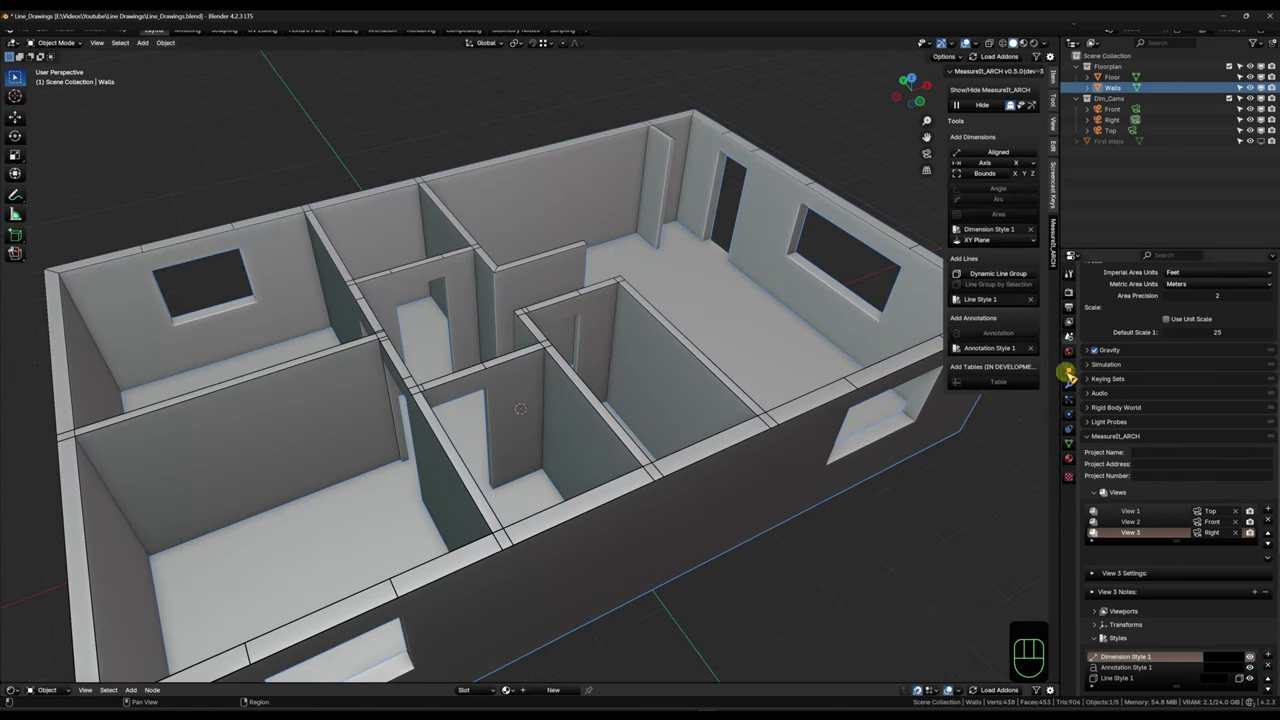
click(1068, 370)
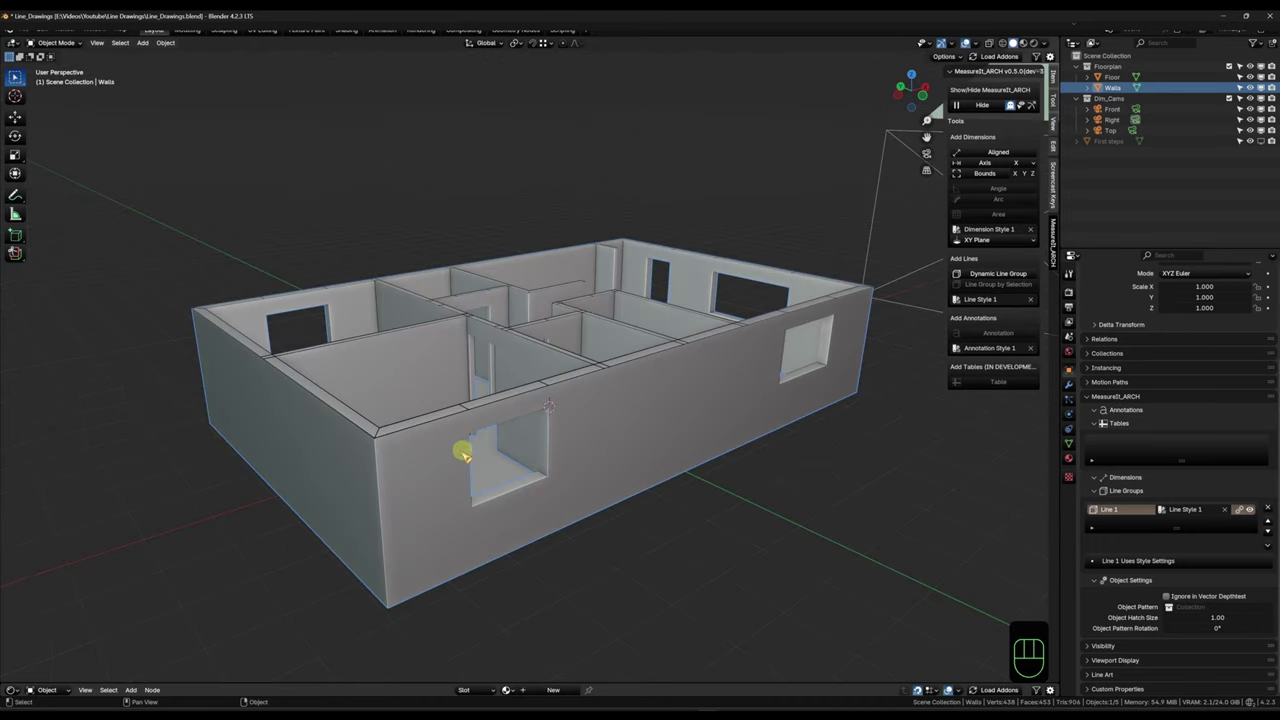
Step: In edit mode on the Walls mesh, clear the selection and select all edges outlining the front exterior wall
key(Tab)
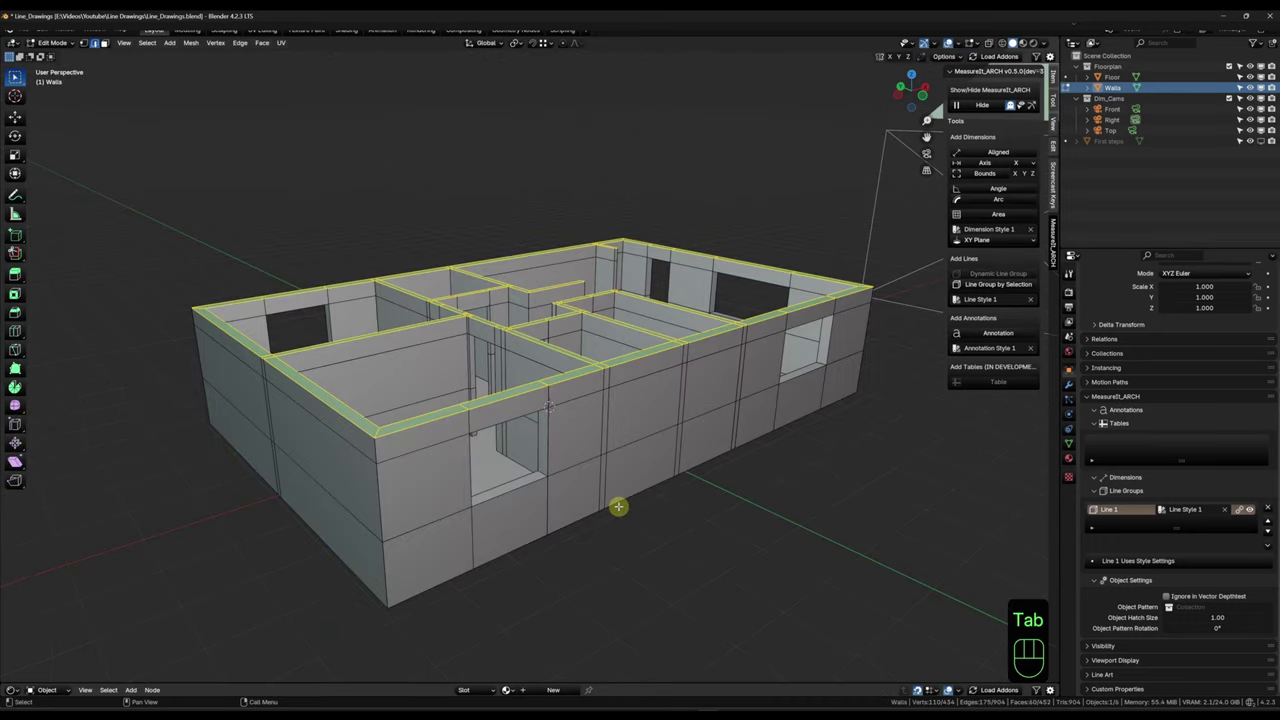
middle_drag(690, 453, 557, 463)
click(712, 537)
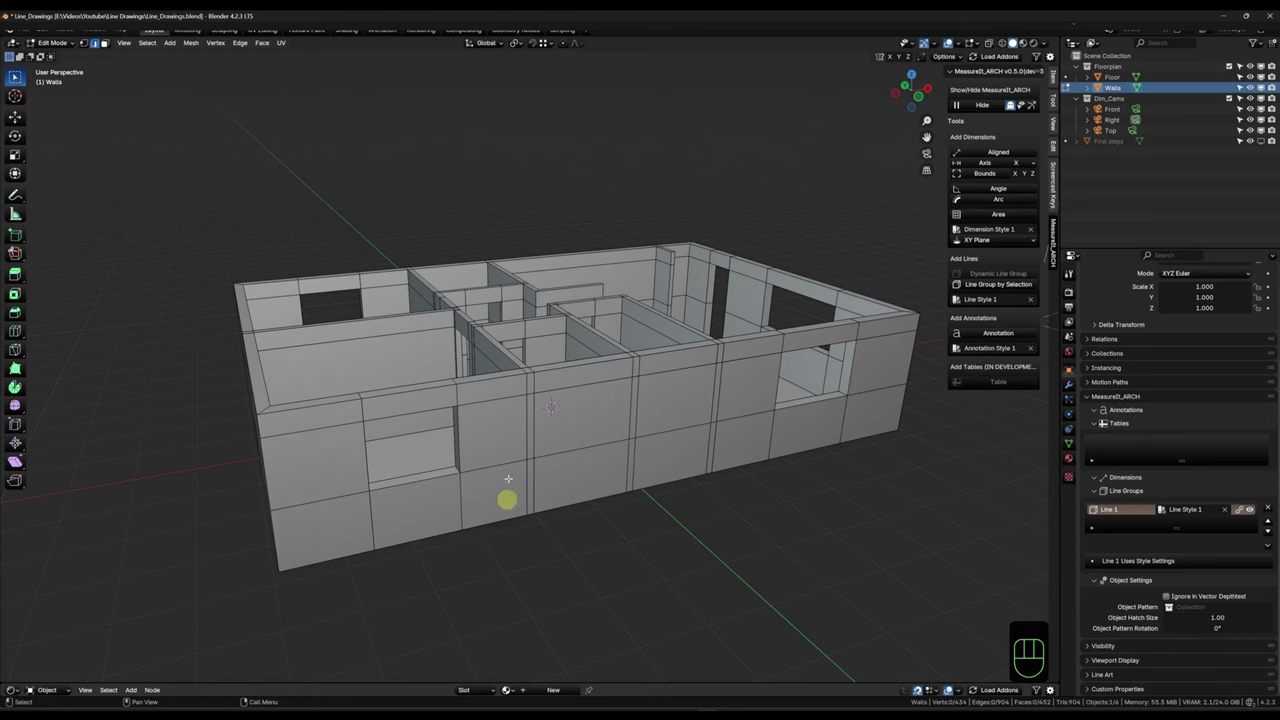
click(337, 401)
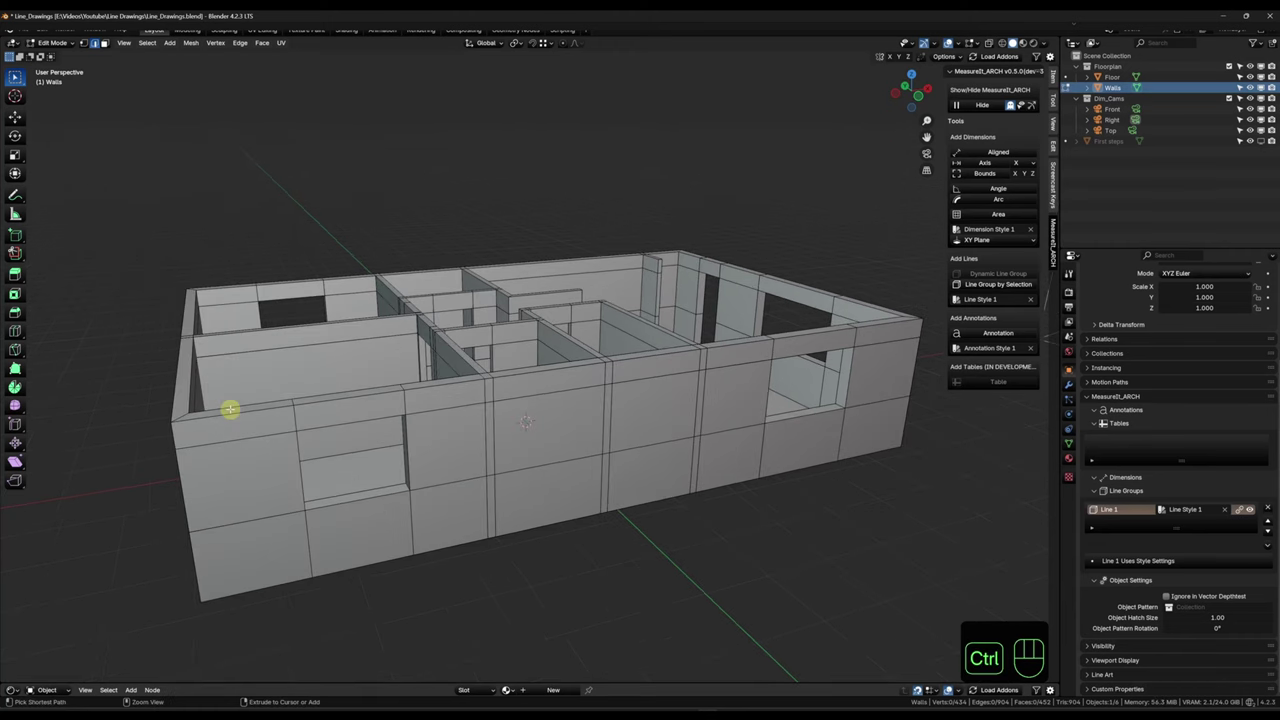
ctrl+click(231, 411)
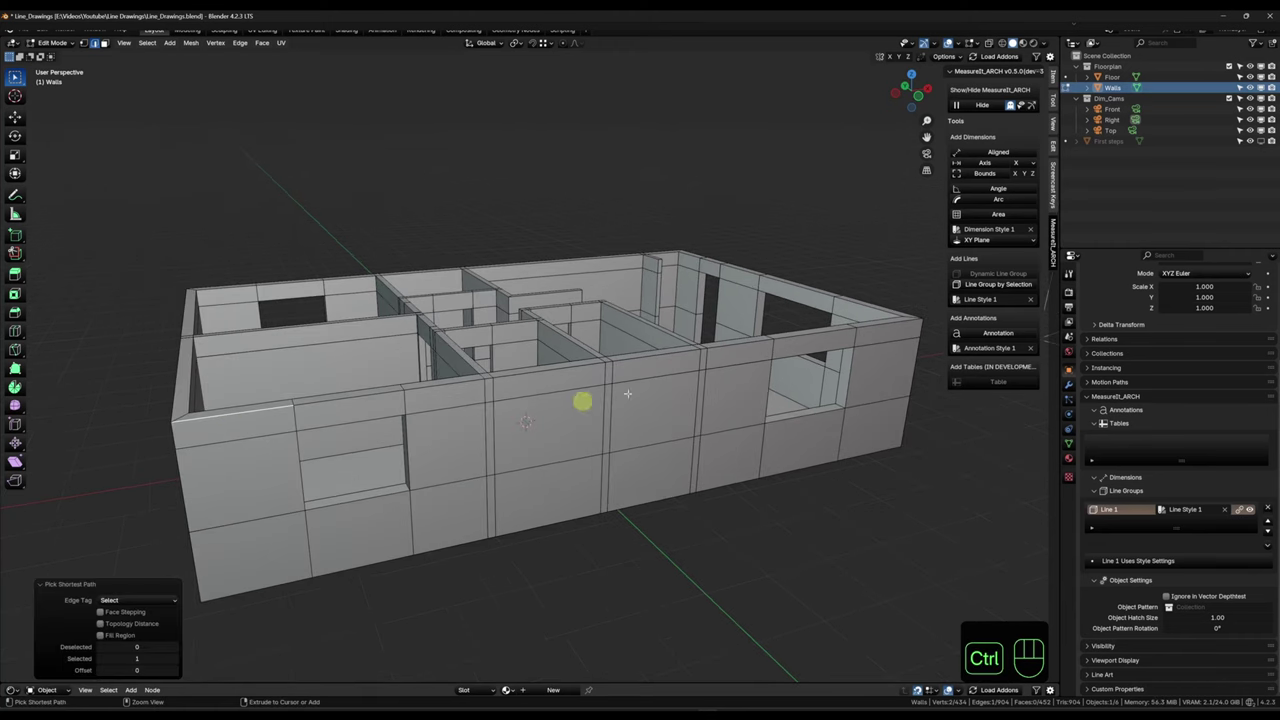
ctrl+click(918, 323)
ctrl+click(903, 445)
ctrl+click(614, 513)
ctrl+click(256, 588)
ctrl+click(198, 558)
ctrl+click(184, 488)
ctrl+click(175, 443)
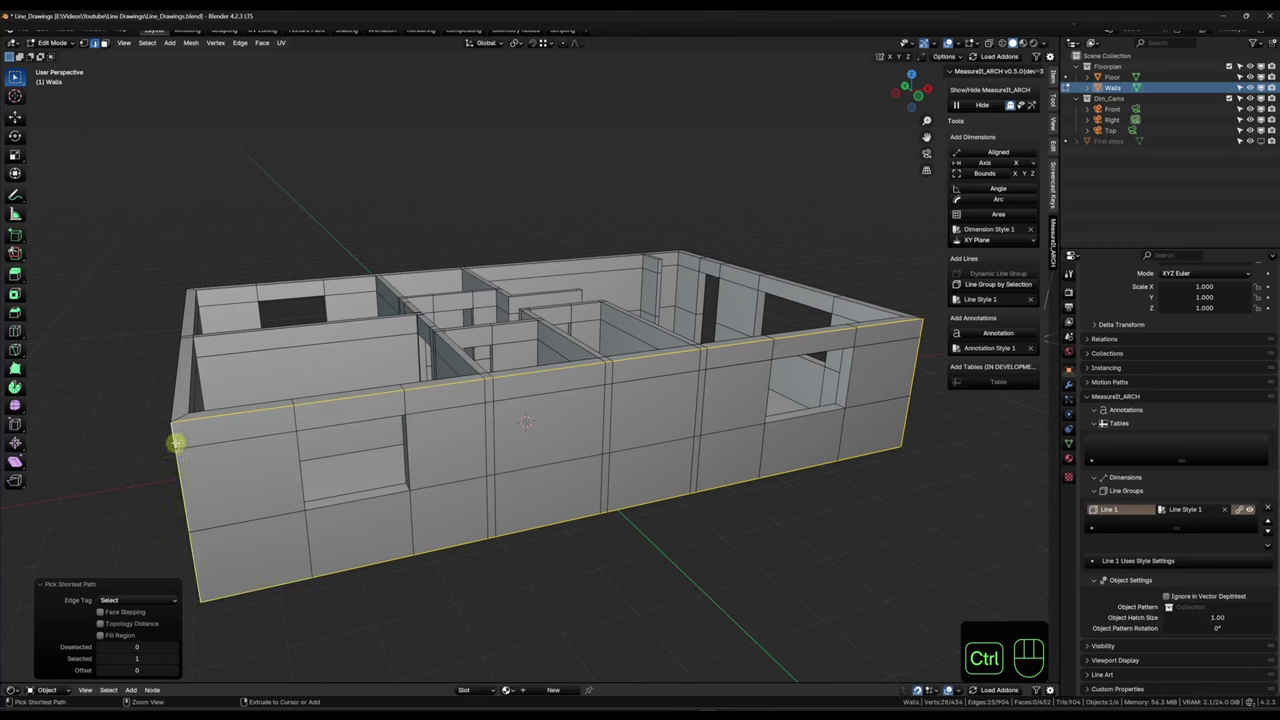
Step: Add the edges around both front window openings to the selection and create a line group from it
shift+click(302, 456)
shift+click(330, 427)
shift+click(407, 446)
shift+click(394, 493)
shift+click(768, 385)
shift+click(791, 356)
shift+click(851, 376)
shift+click(806, 415)
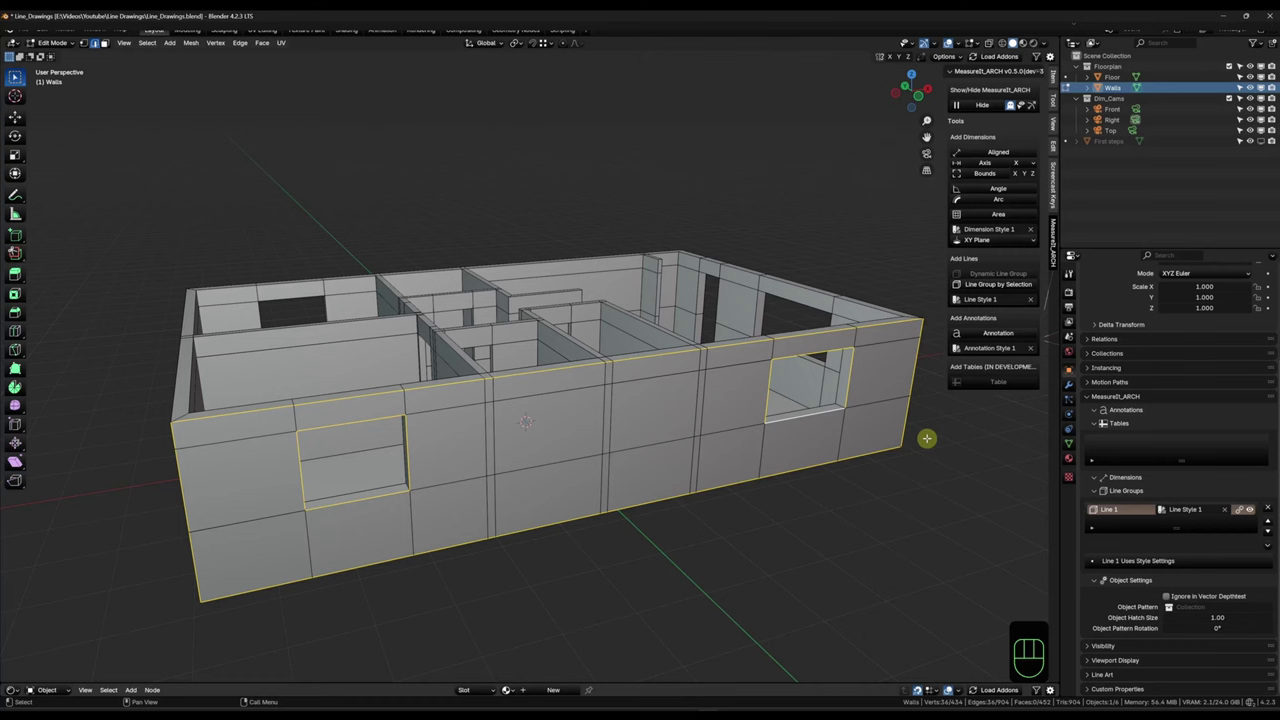
click(999, 285)
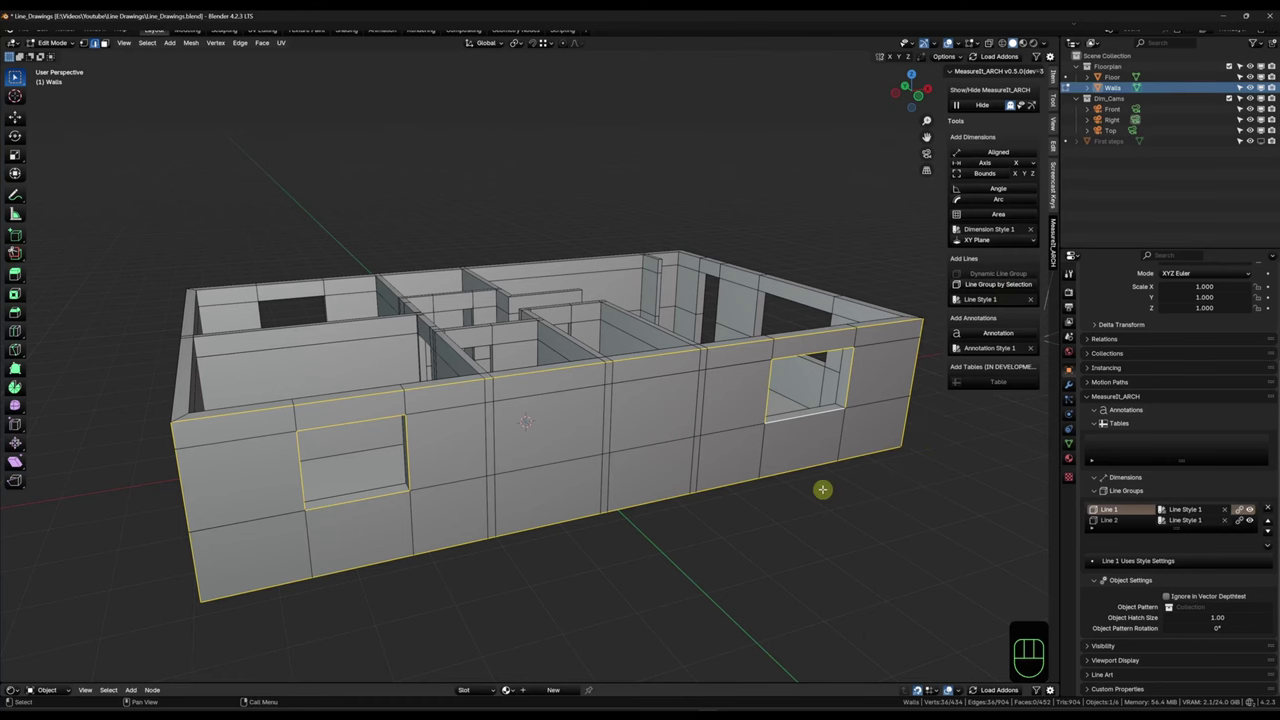
Step: Return to object mode, unlink the front wall's line group from its style, and set its colour to orange-red
key(Tab)
middle_drag(771, 466, 843, 523)
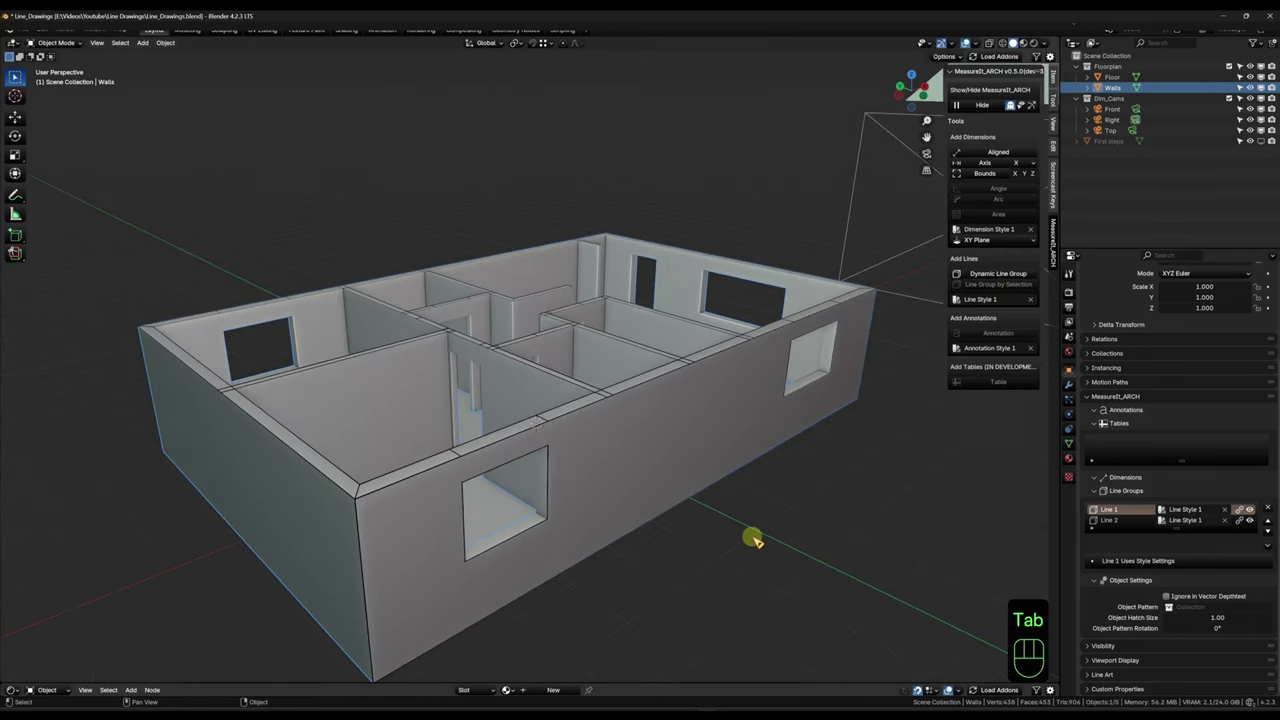
click(1240, 521)
click(1208, 520)
drag(1213, 444, 1213, 353)
click(1156, 440)
drag(1147, 444, 1146, 437)
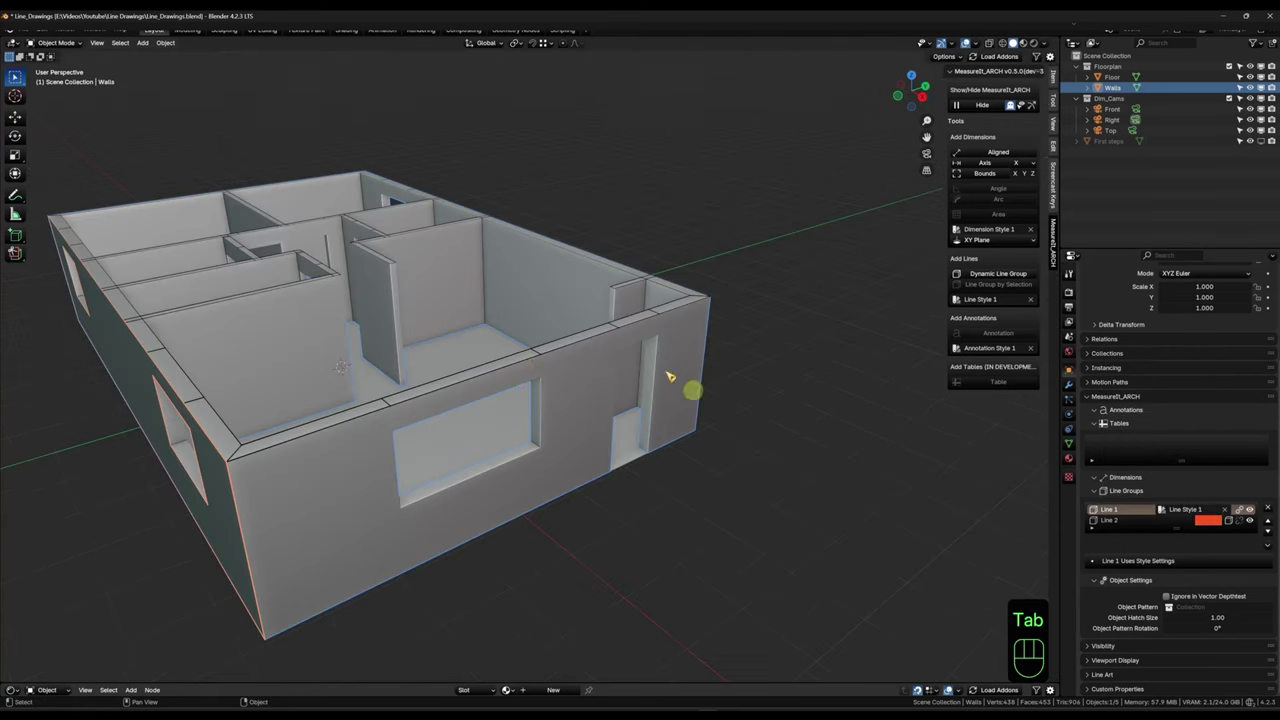
Step: Re-enter edit mode with edge selection and select the edges outlining the right exterior wall with the door
middle_drag(647, 428, 694, 363)
key(Tab)
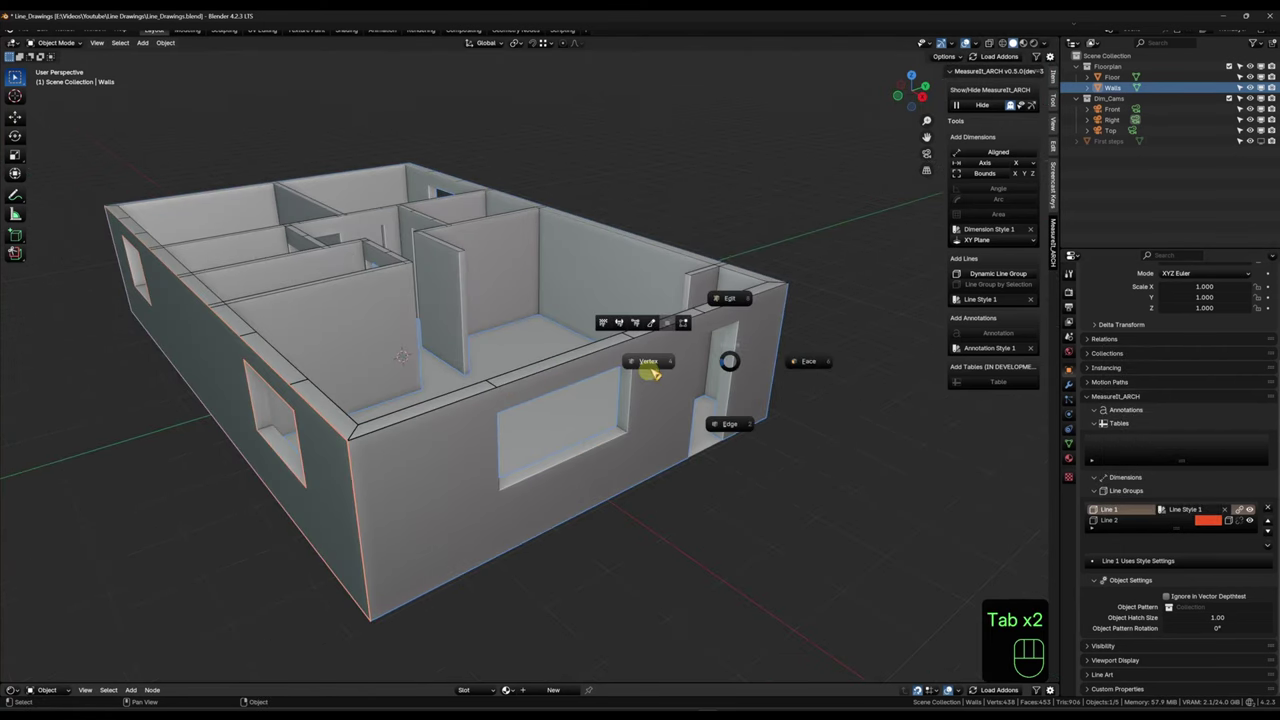
click(730, 425)
click(440, 426)
click(454, 404)
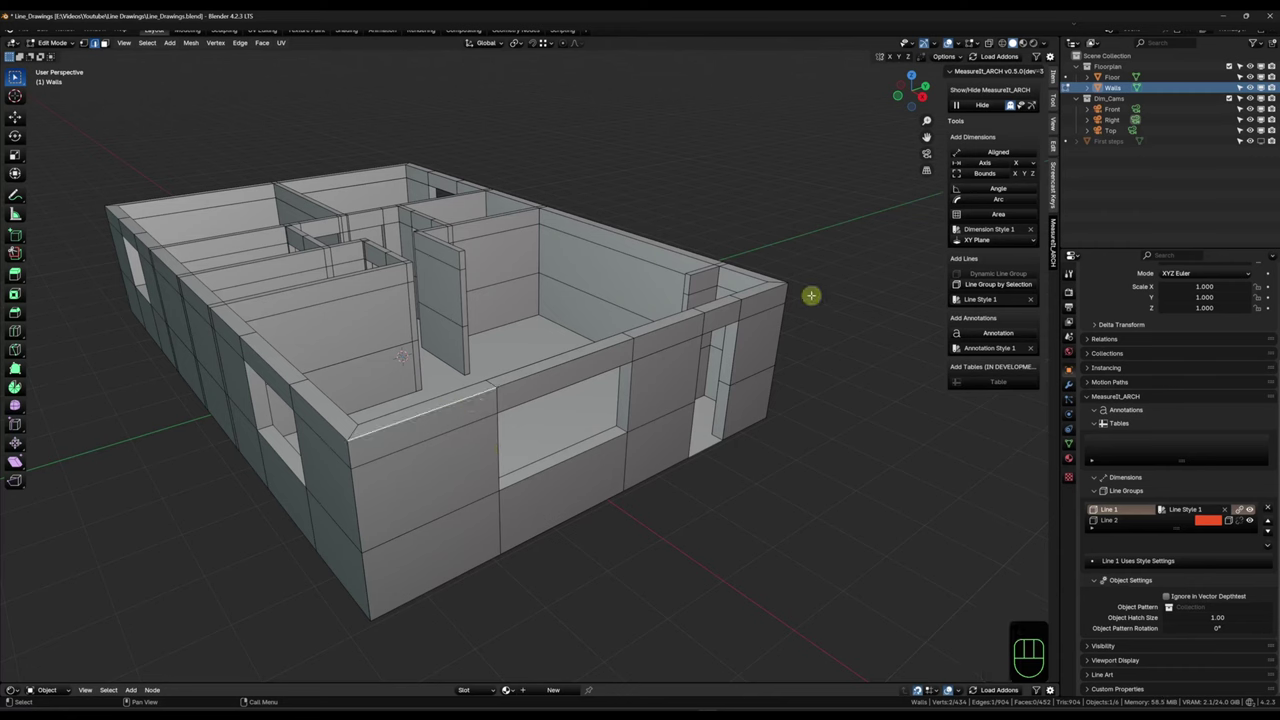
ctrl+click(768, 294)
ctrl+click(767, 400)
ctrl+click(449, 577)
ctrl+click(353, 467)
Step: Add the remaining window and door opening edges of the right wall and create a line group from the selection
shift+click(537, 395)
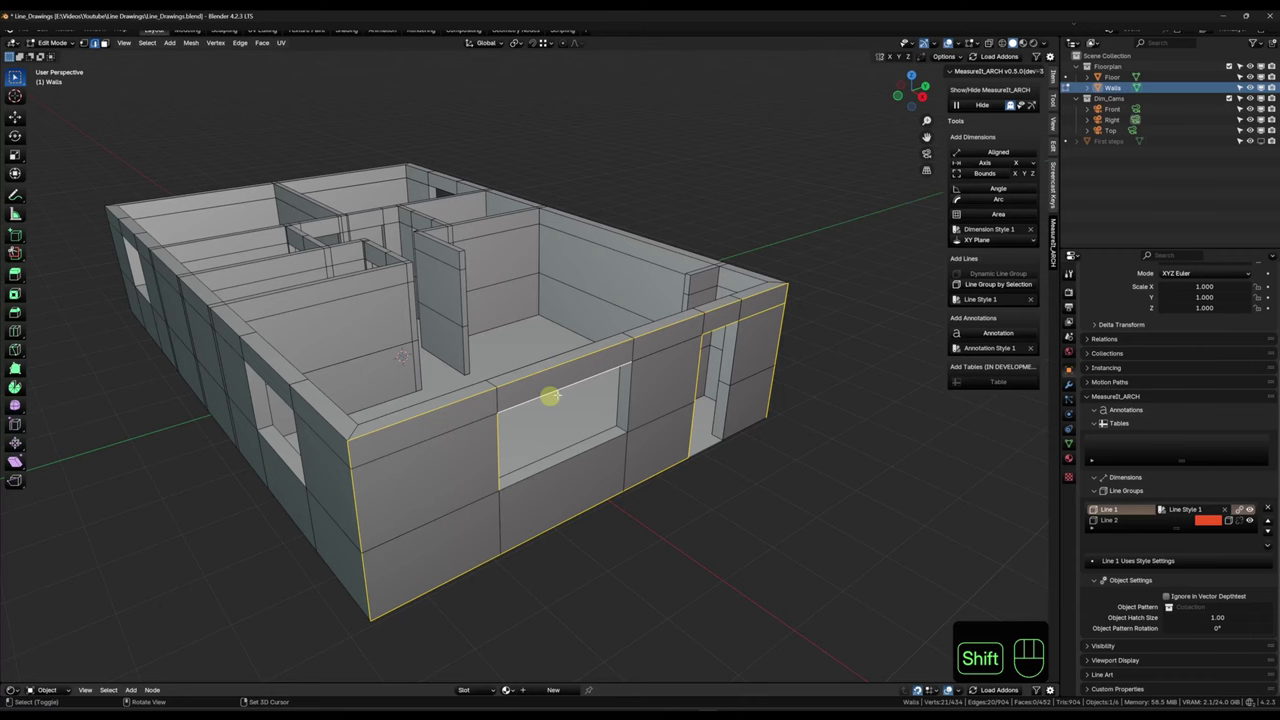
shift+click(629, 392)
shift+click(611, 434)
shift+click(734, 350)
shift+click(714, 443)
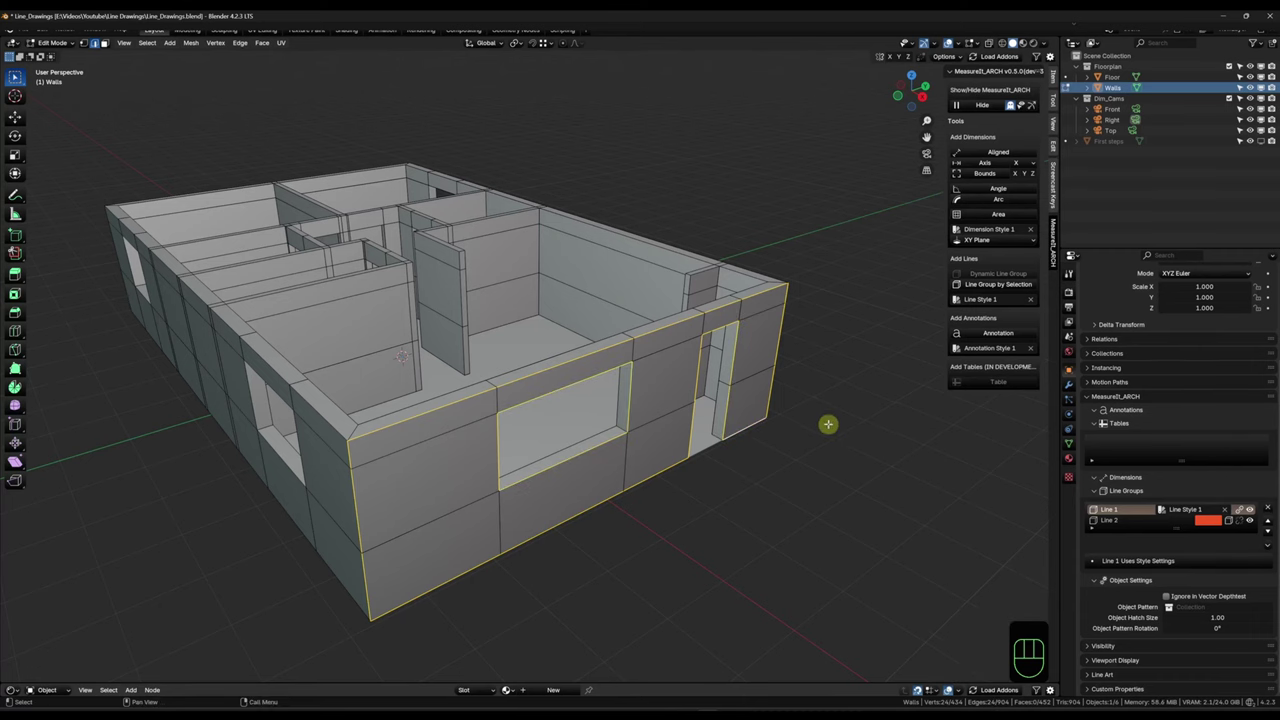
shift+middle_drag(747, 428, 706, 451)
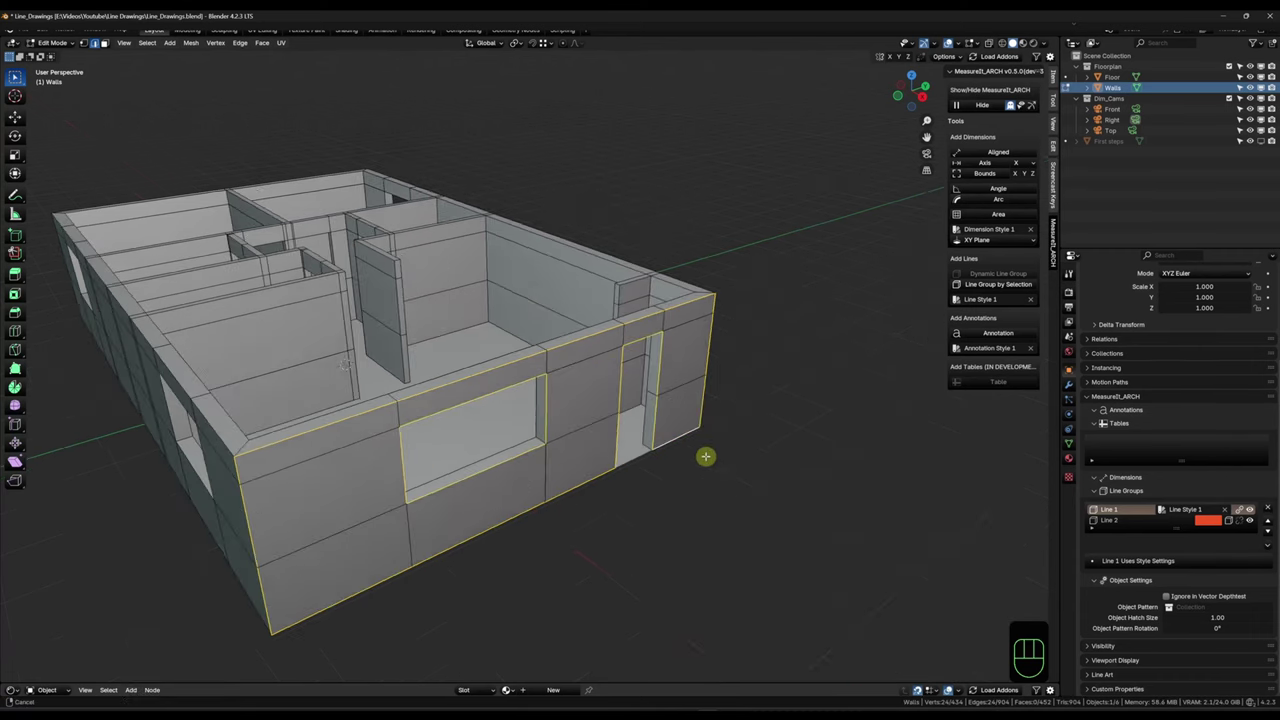
click(998, 287)
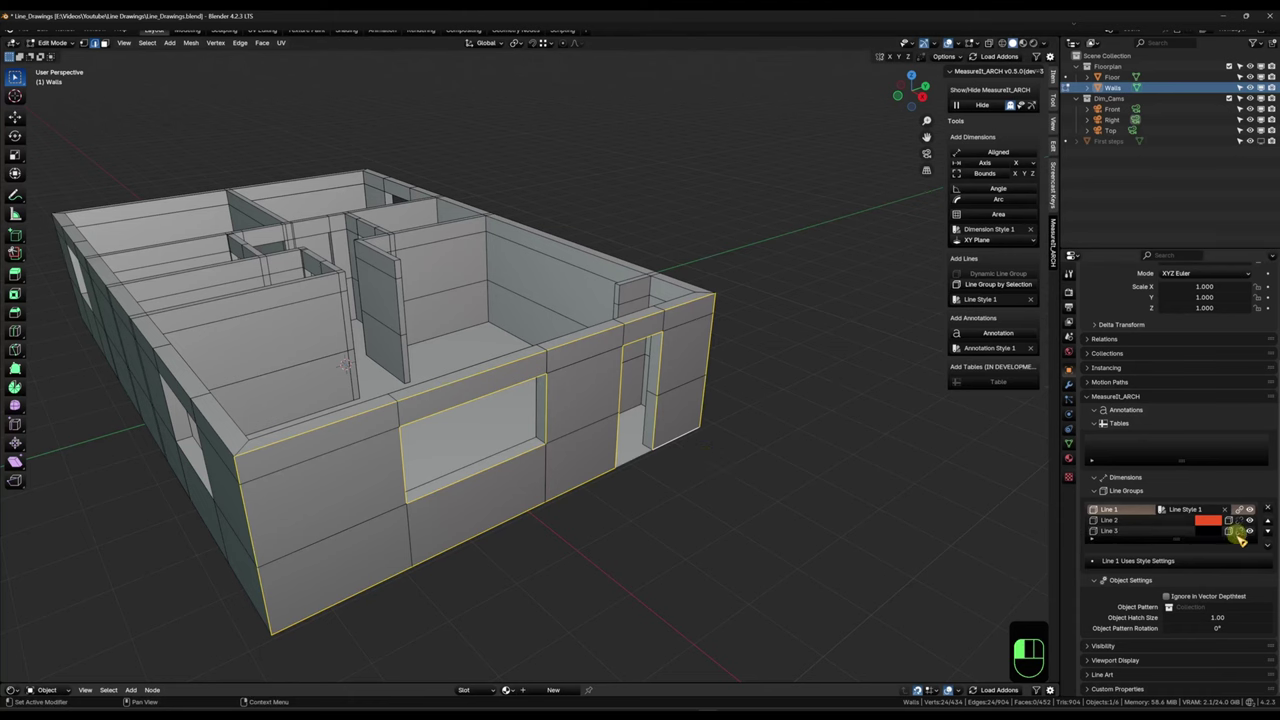
Step: Set the right wall's line group colour to light blue
click(1200, 531)
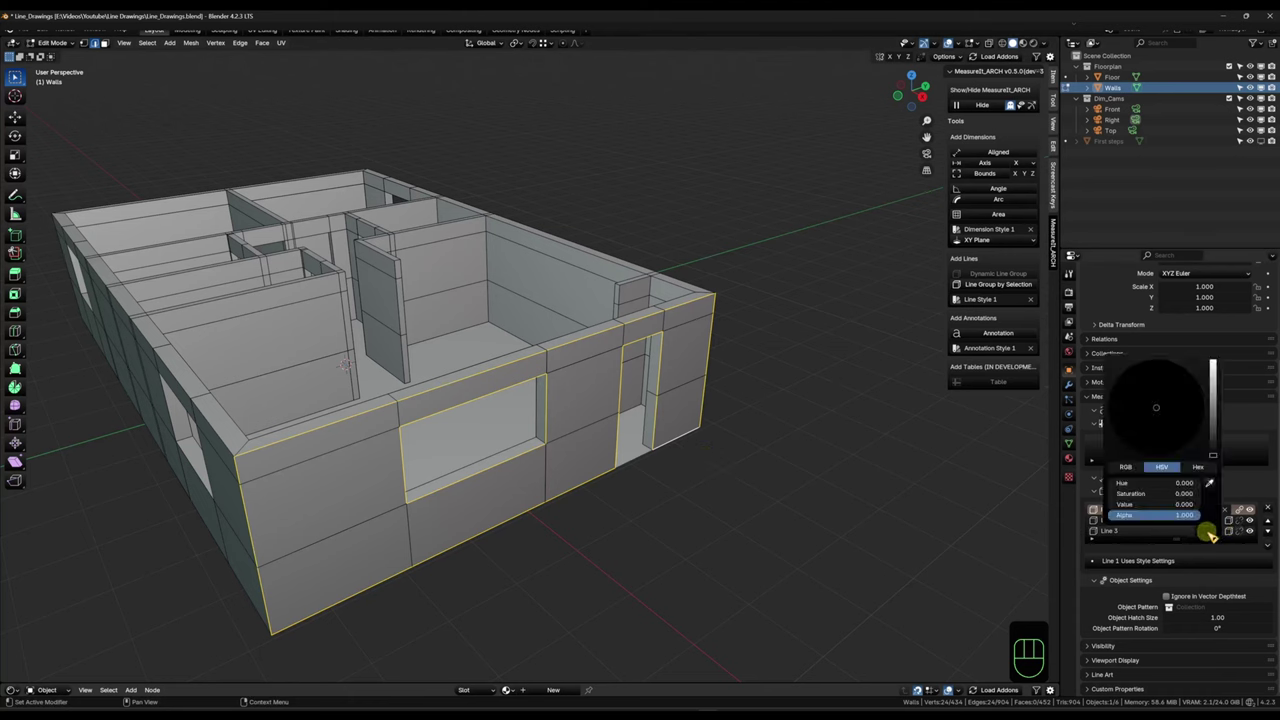
click(1212, 364)
click(1180, 379)
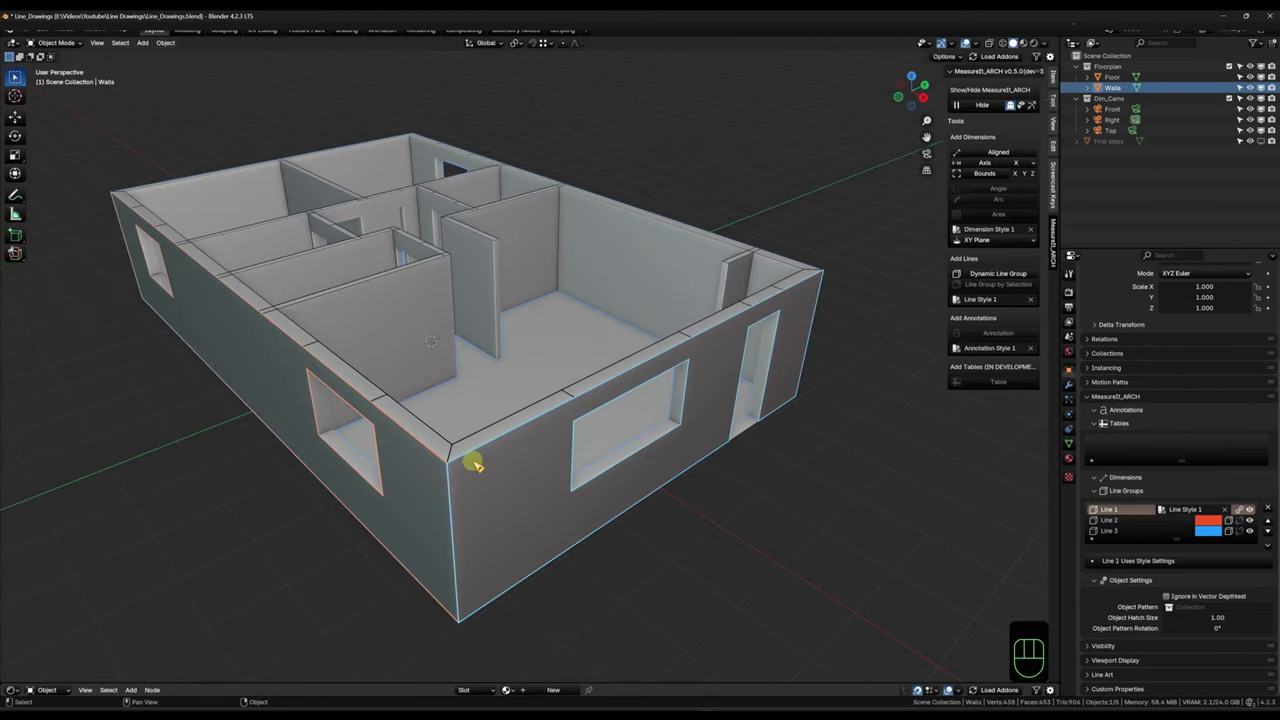
Step: Check the line groups through the scene cameras and switch to the Top camera view
key(KP_0)
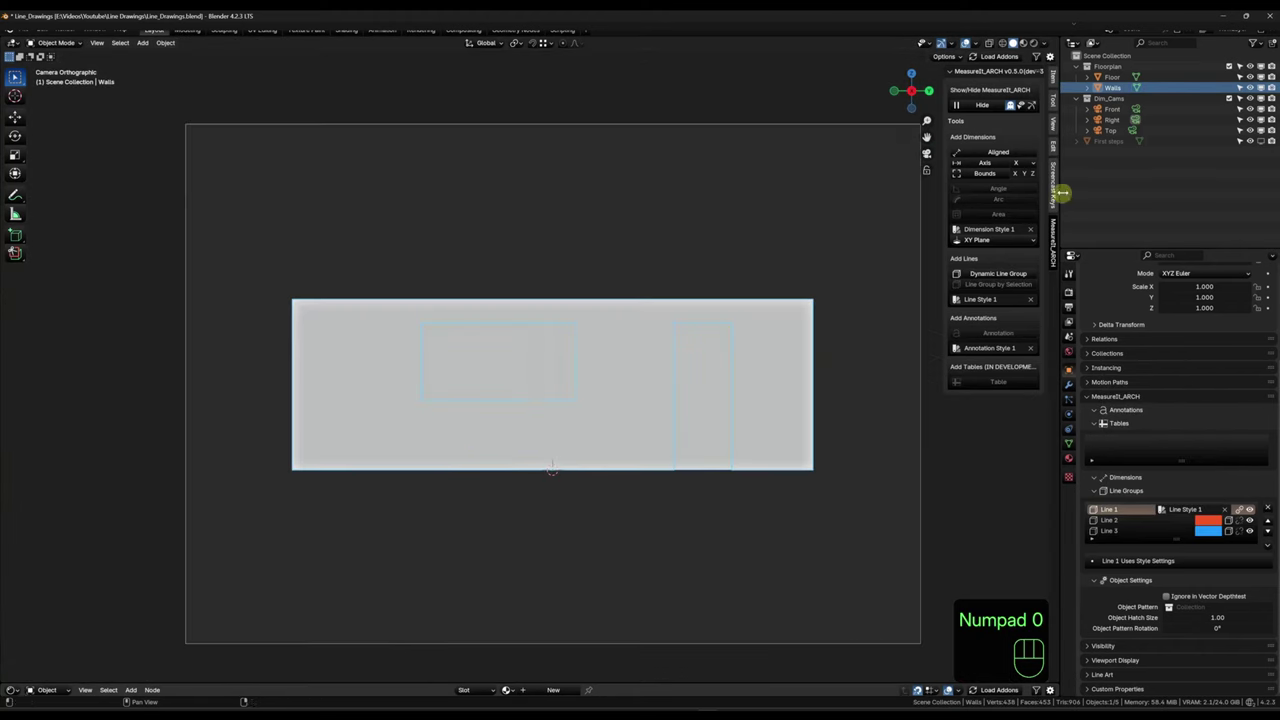
click(1136, 112)
click(1137, 120)
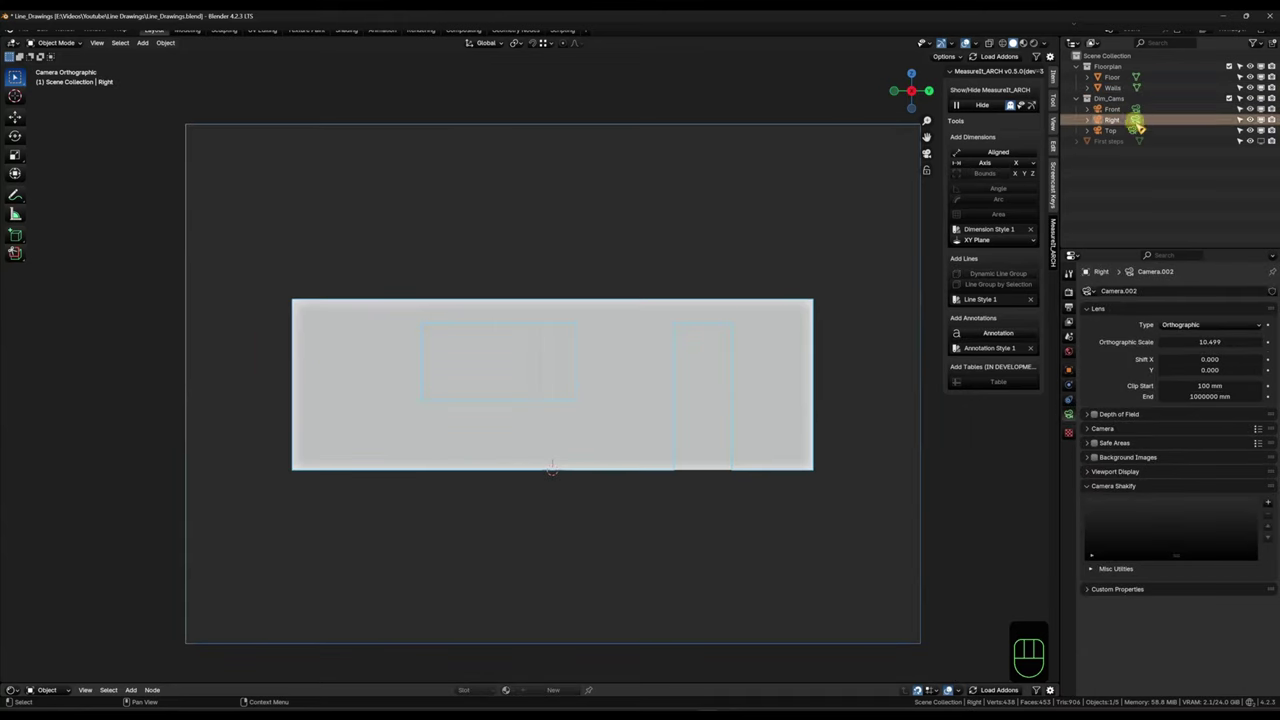
click(1137, 130)
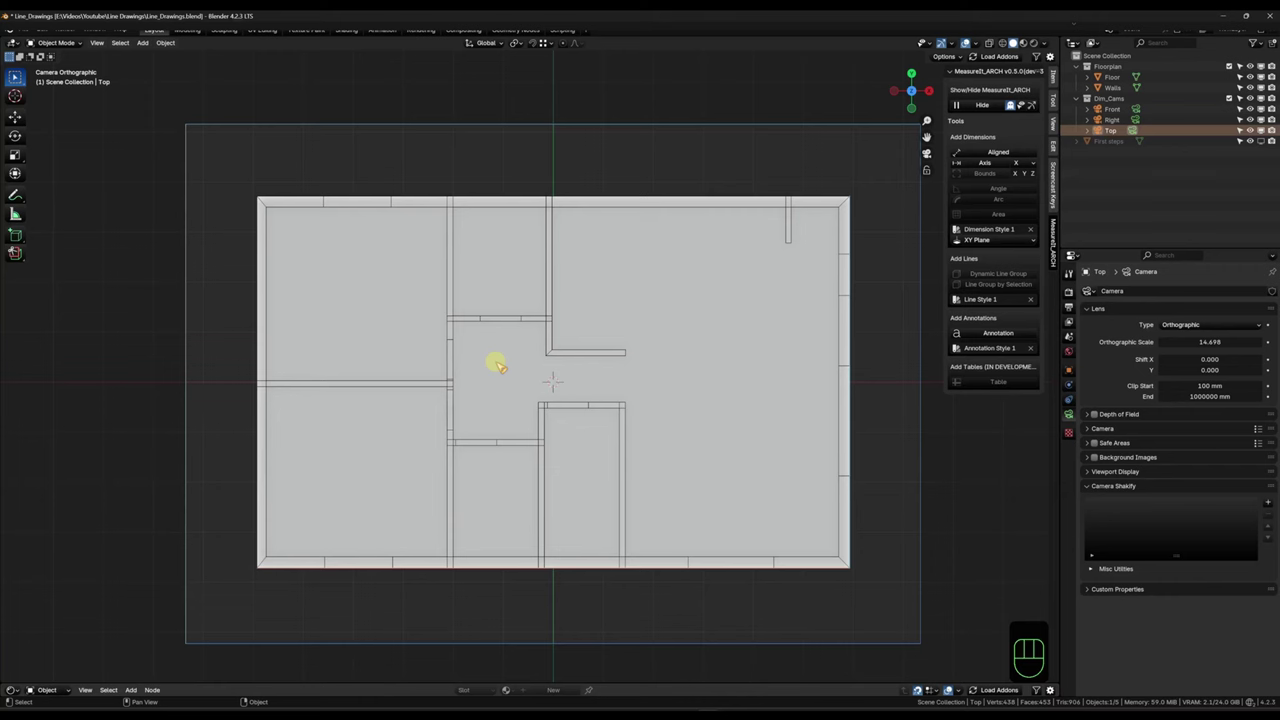
Step: Select the Walls and add a Dimension style named Carpenter to the scene's MeasureIt_ARCH styles
click(497, 365)
click(1069, 338)
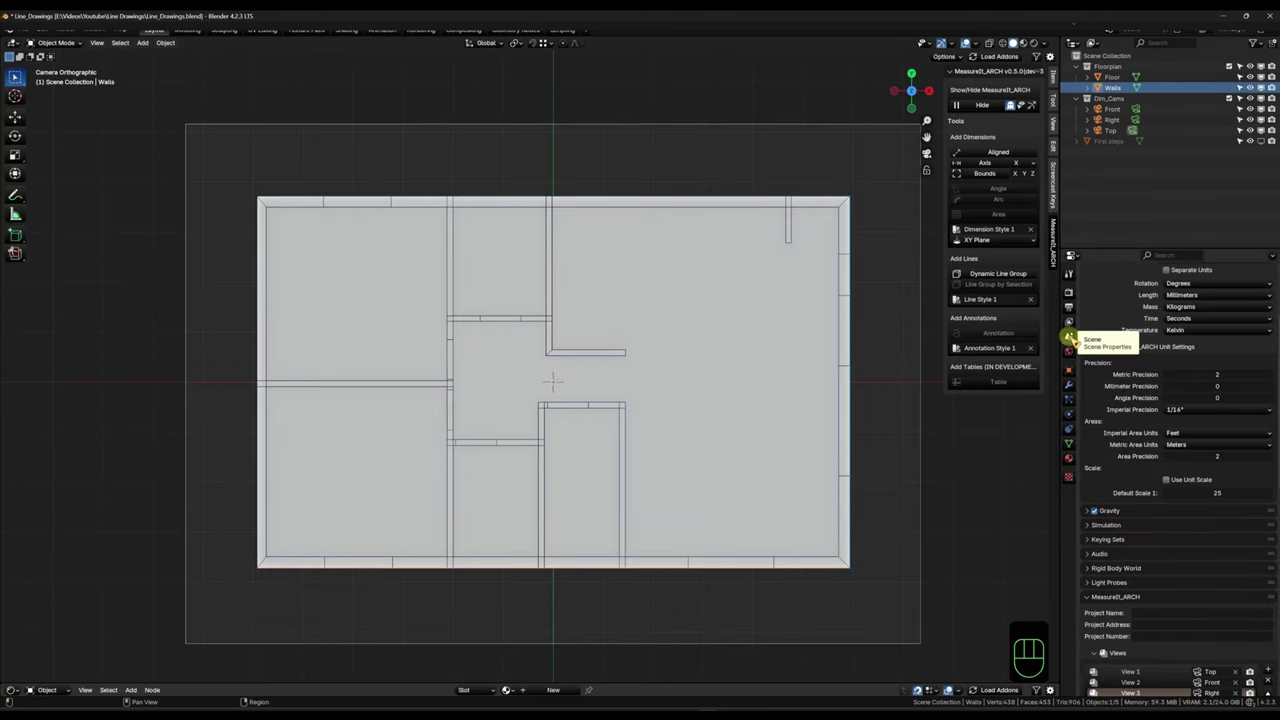
scroll(1200, 500, down, 8)
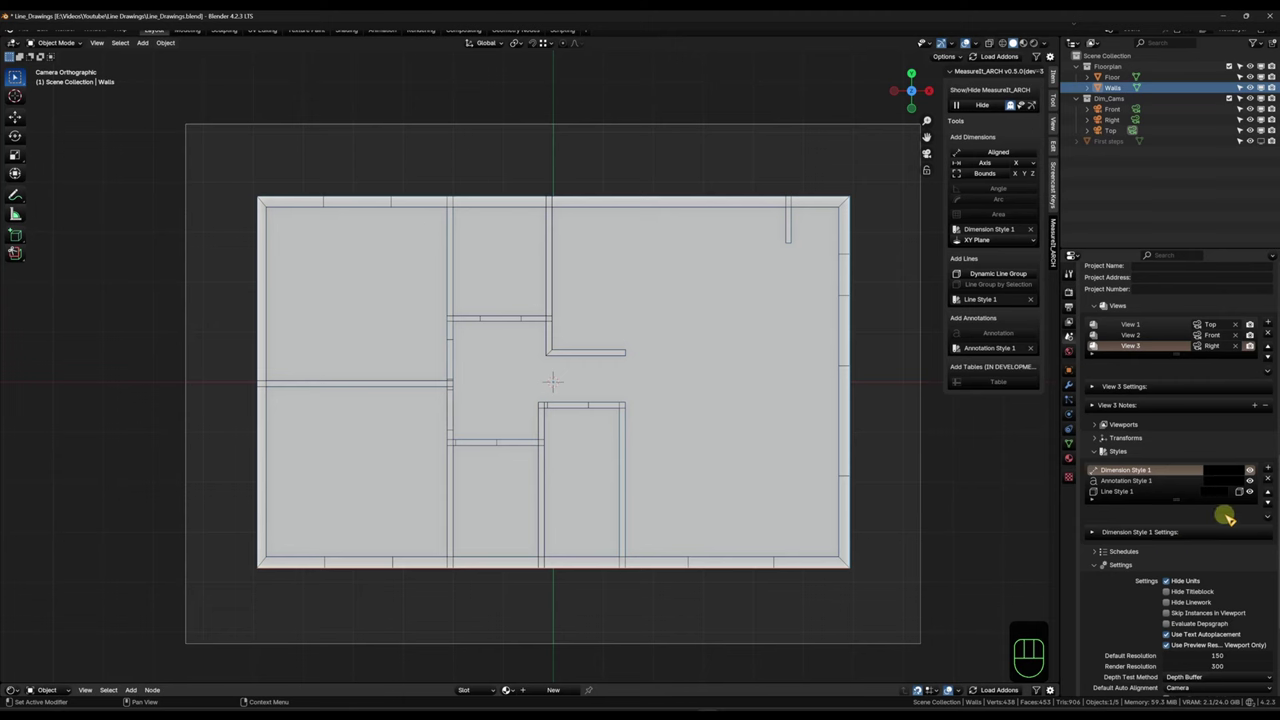
click(1268, 469)
click(1210, 471)
click(1214, 506)
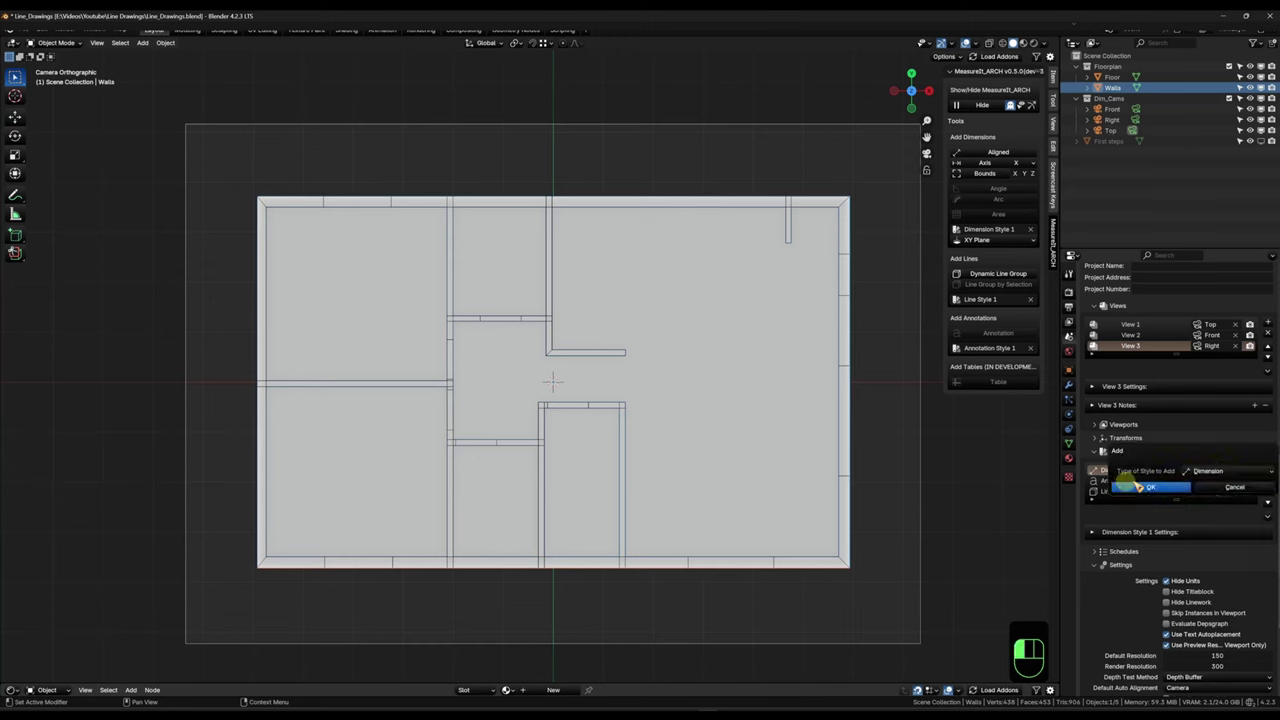
click(1144, 489)
text(Carpenter)
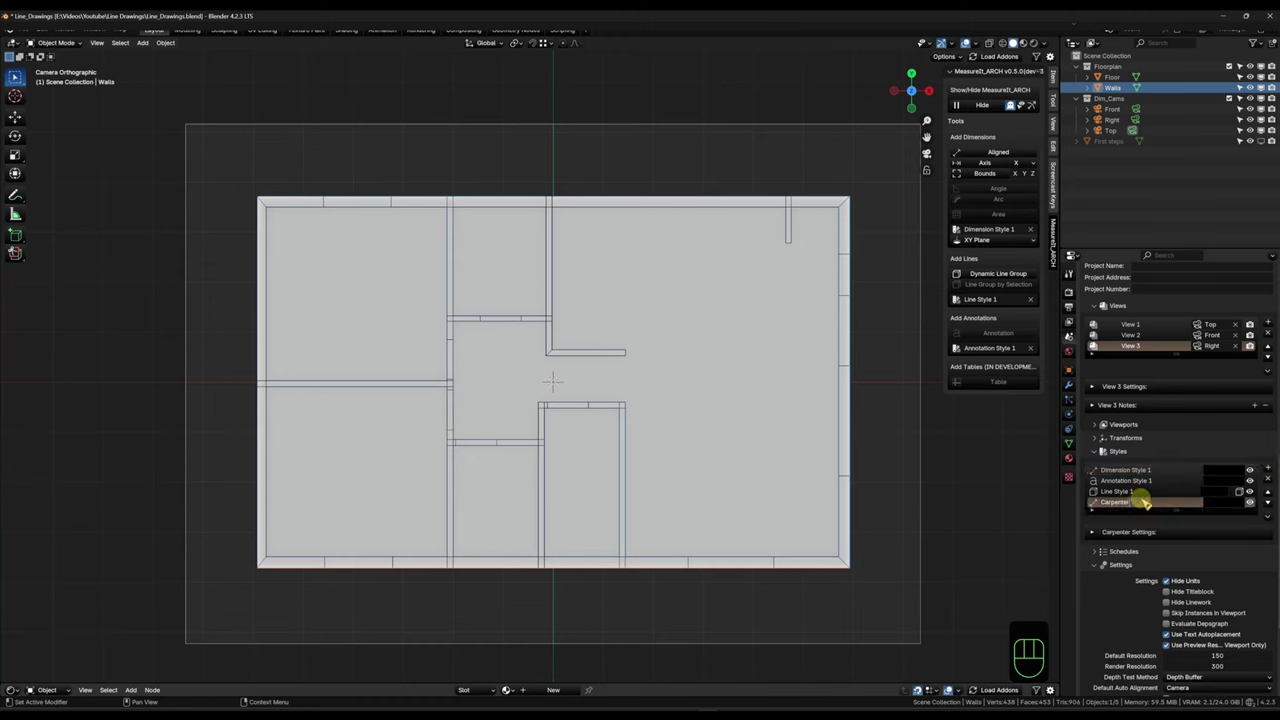
Step: Expand the Carpenter style settings and load Courier New Bold as its font
click(1093, 532)
scroll(1110, 525, down, 4)
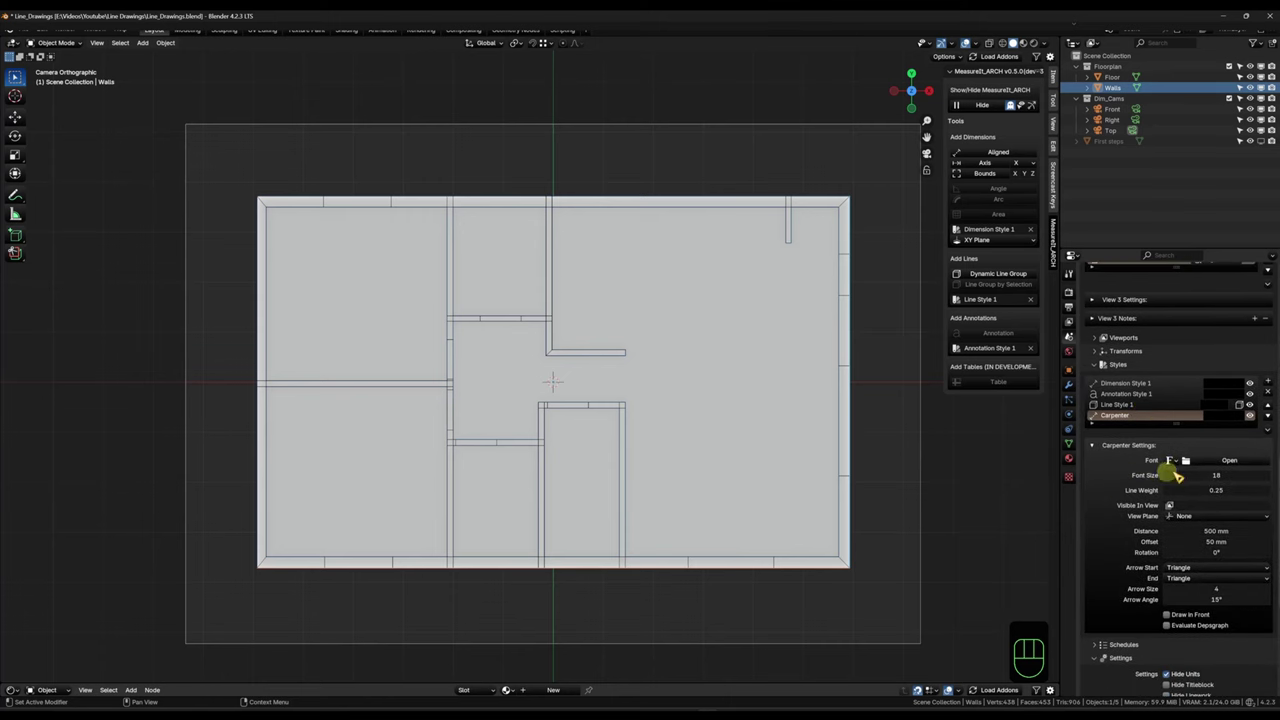
click(1245, 460)
scroll(680, 370, down, 5)
scroll(697, 375, down, 3)
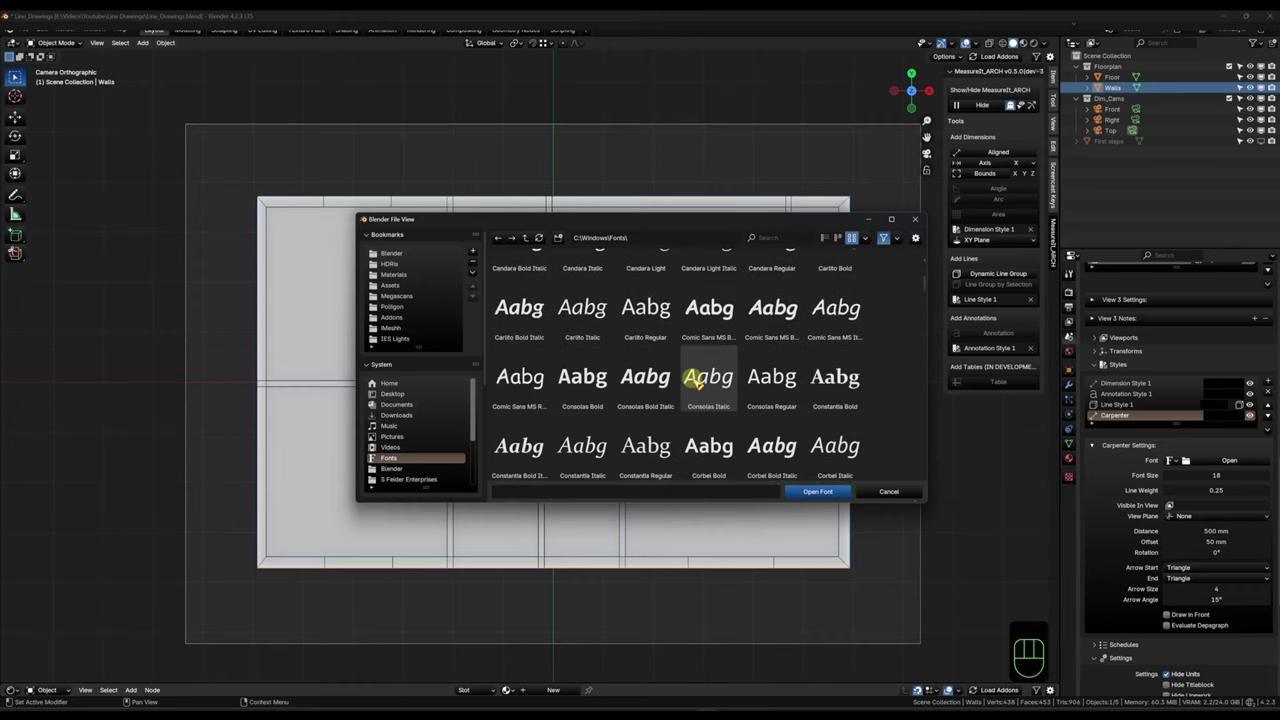
click(722, 410)
click(815, 491)
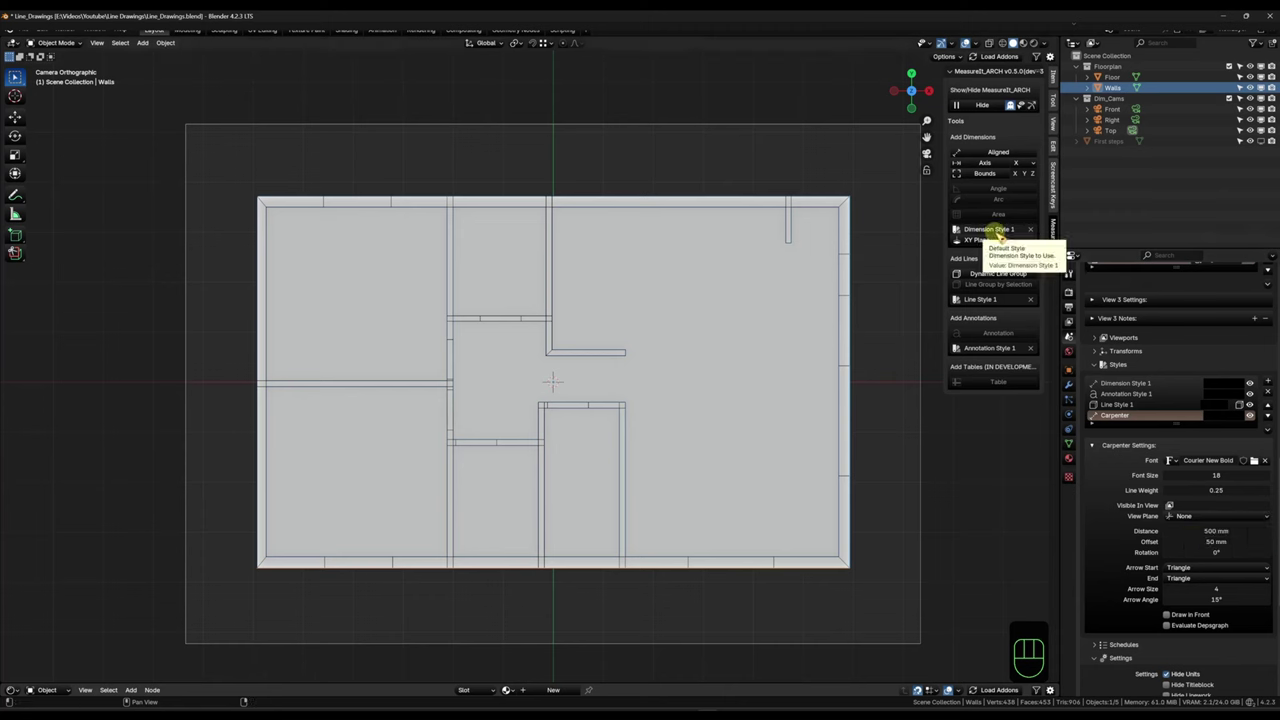
Step: Set the Carpenter style's arrow start and end to Dashed and the arrow size to 10
click(1218, 569)
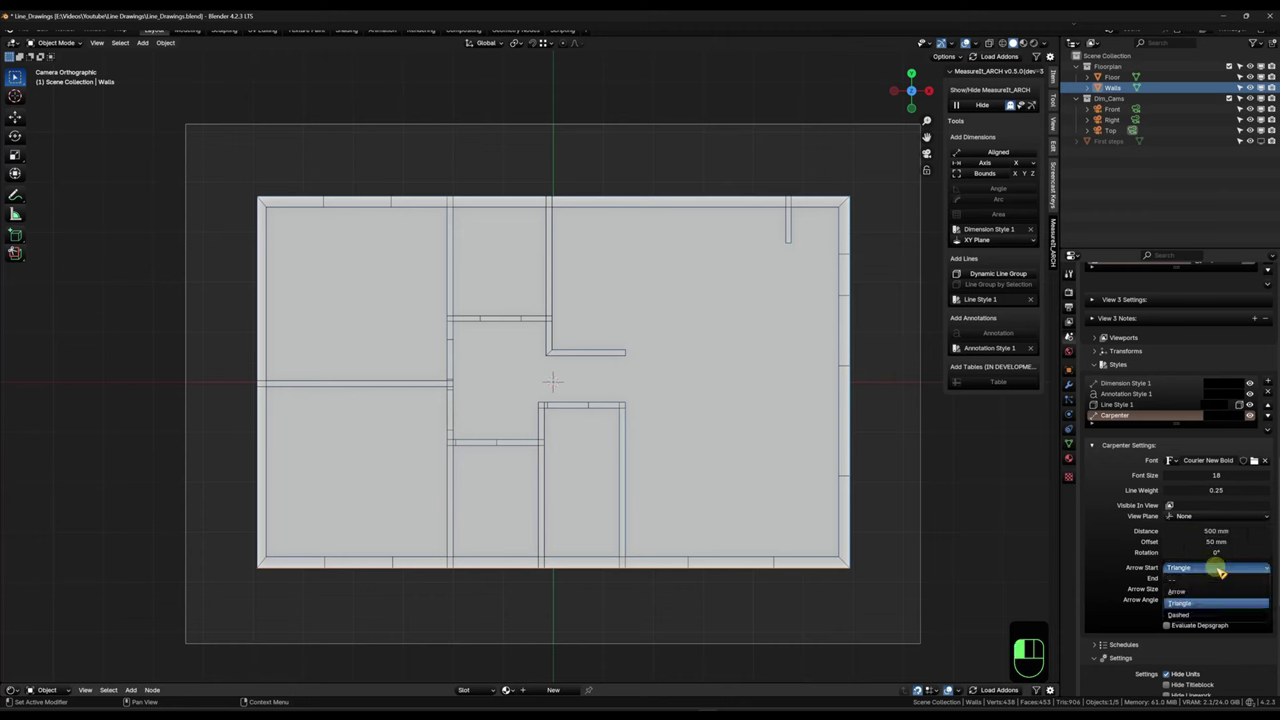
click(1195, 614)
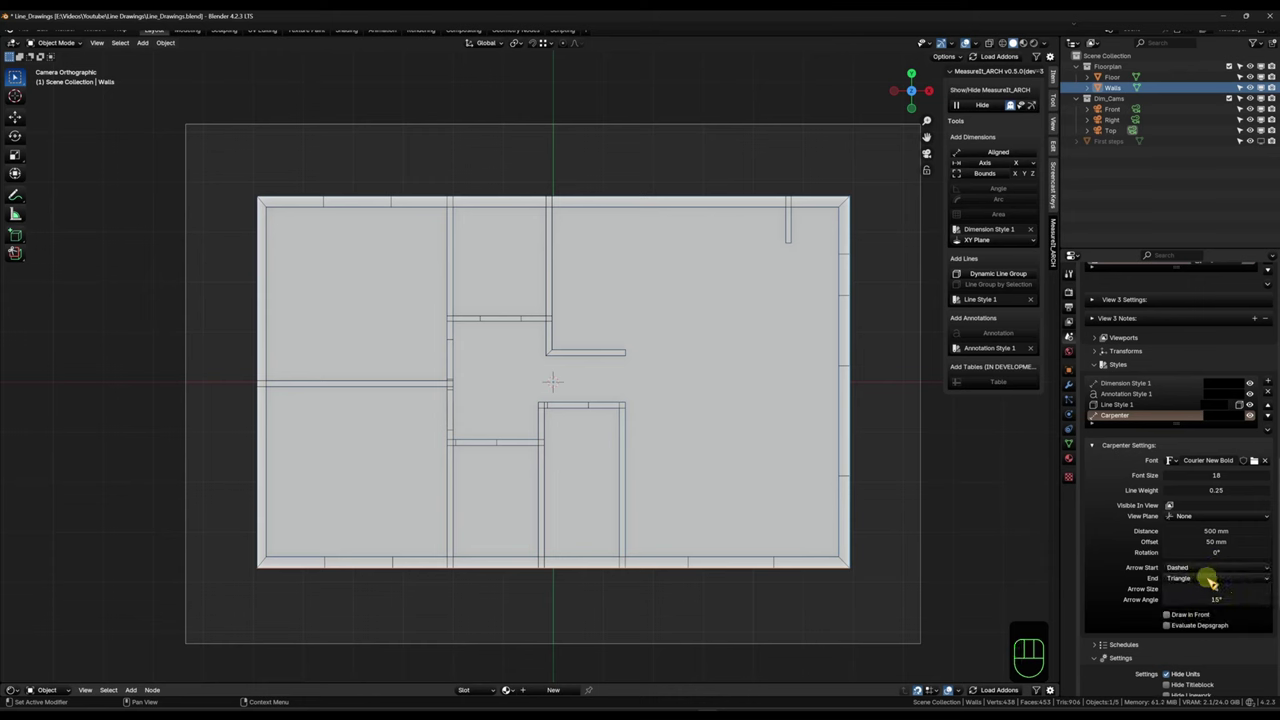
click(1212, 579)
click(1185, 621)
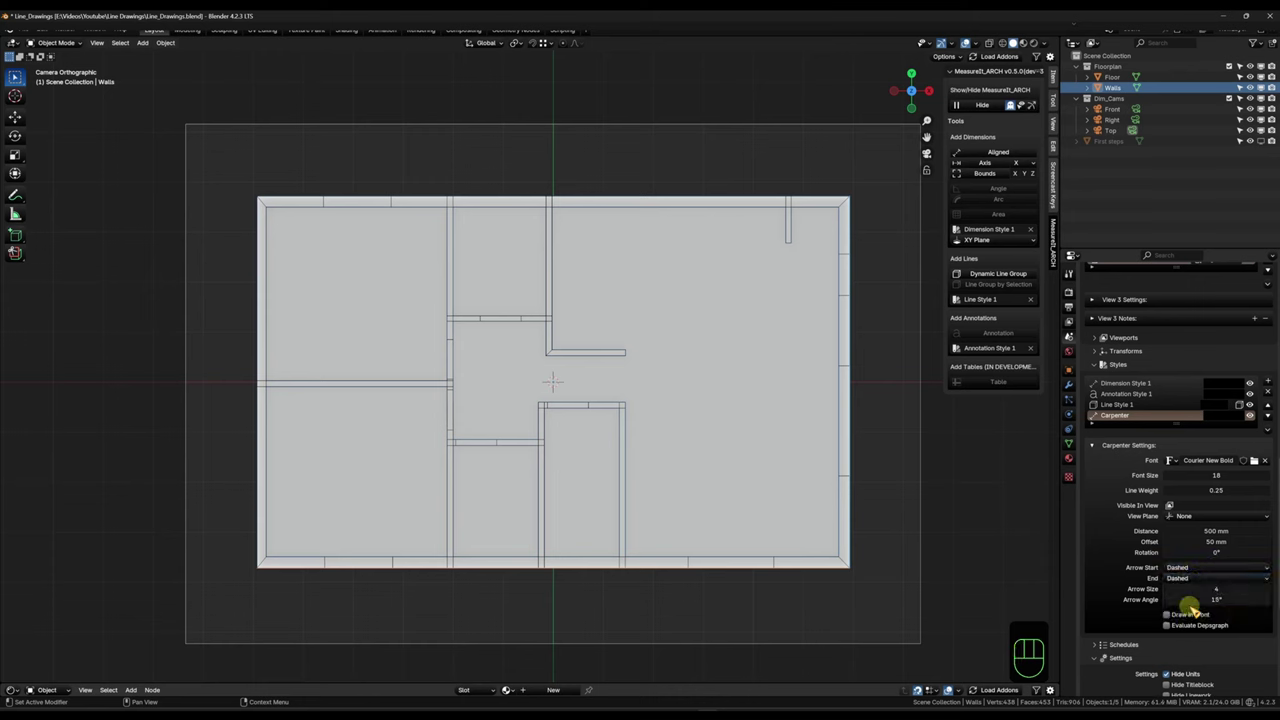
click(1190, 588)
text(10)
key(Return)
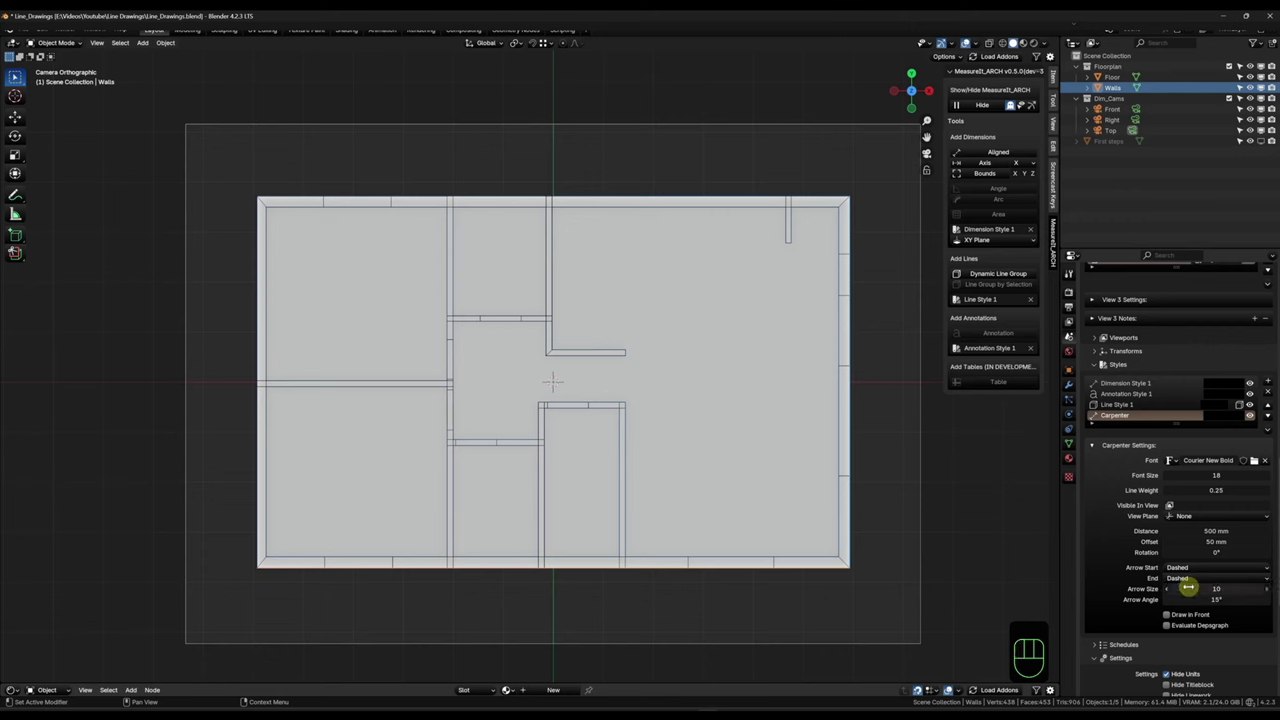
Step: Raise the Carpenter style's colour to full brightness and adjust it with the RGB values
click(1228, 416)
drag(1240, 300, 1236, 243)
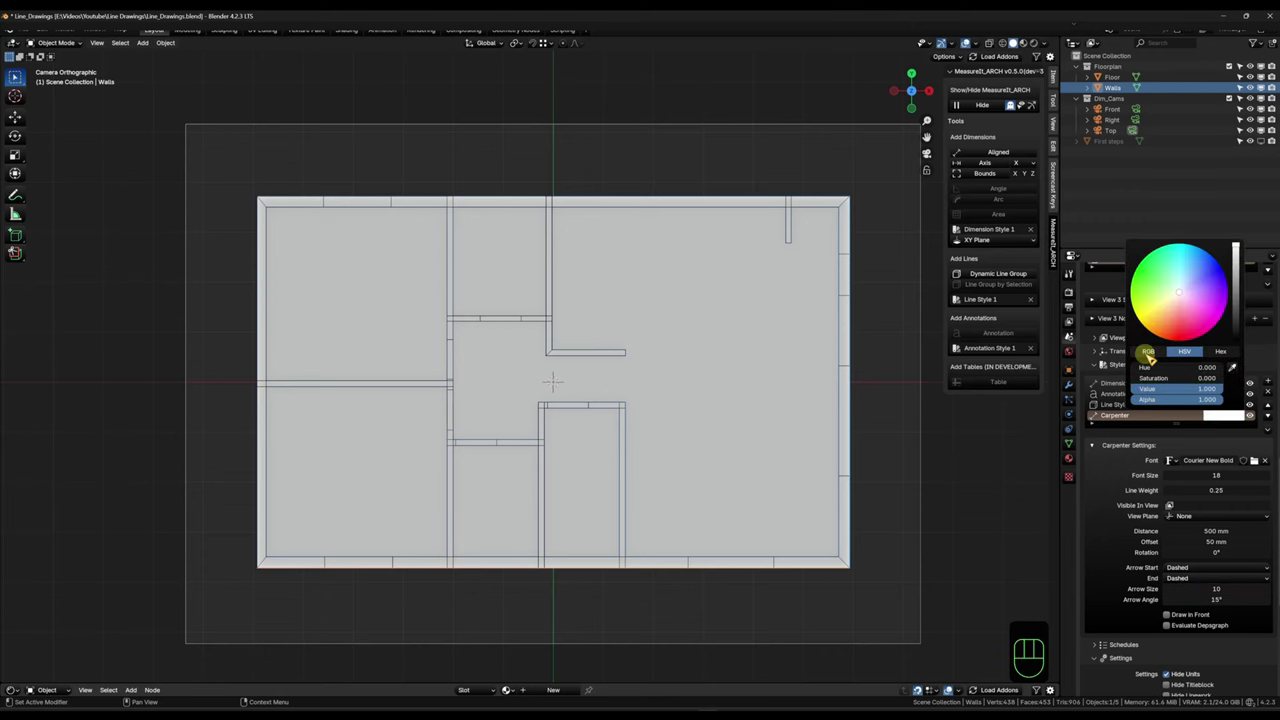
click(1148, 351)
drag(1196, 379, 174, 366)
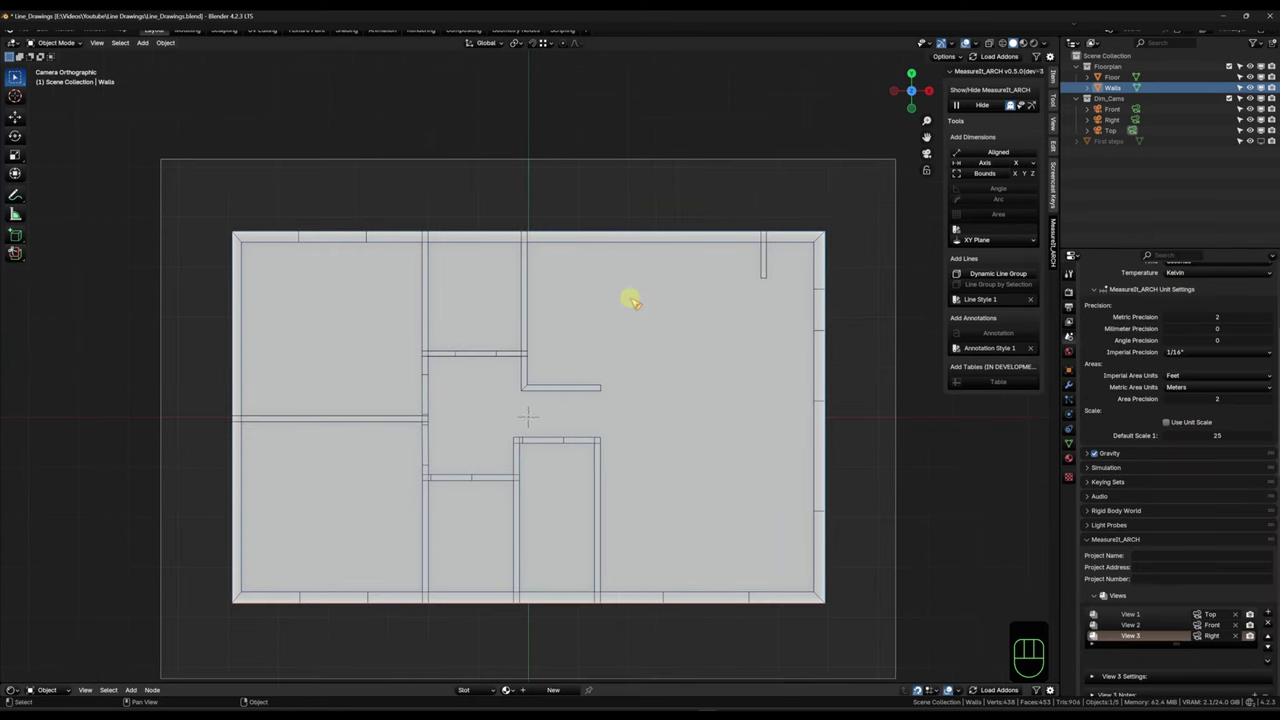
Step: In Edit Mode on the Walls, add an aligned Carpenter-style dimension between the two outer corners of the plan's upper wall
key(Tab)
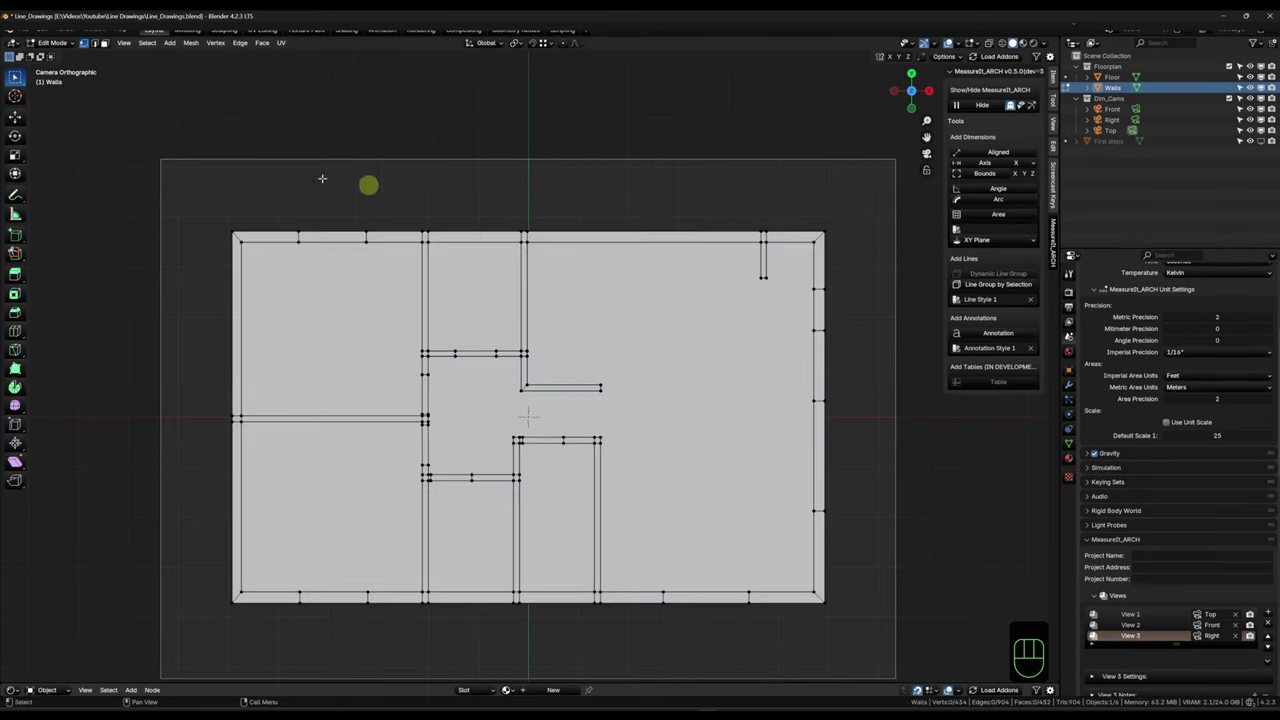
click(231, 233)
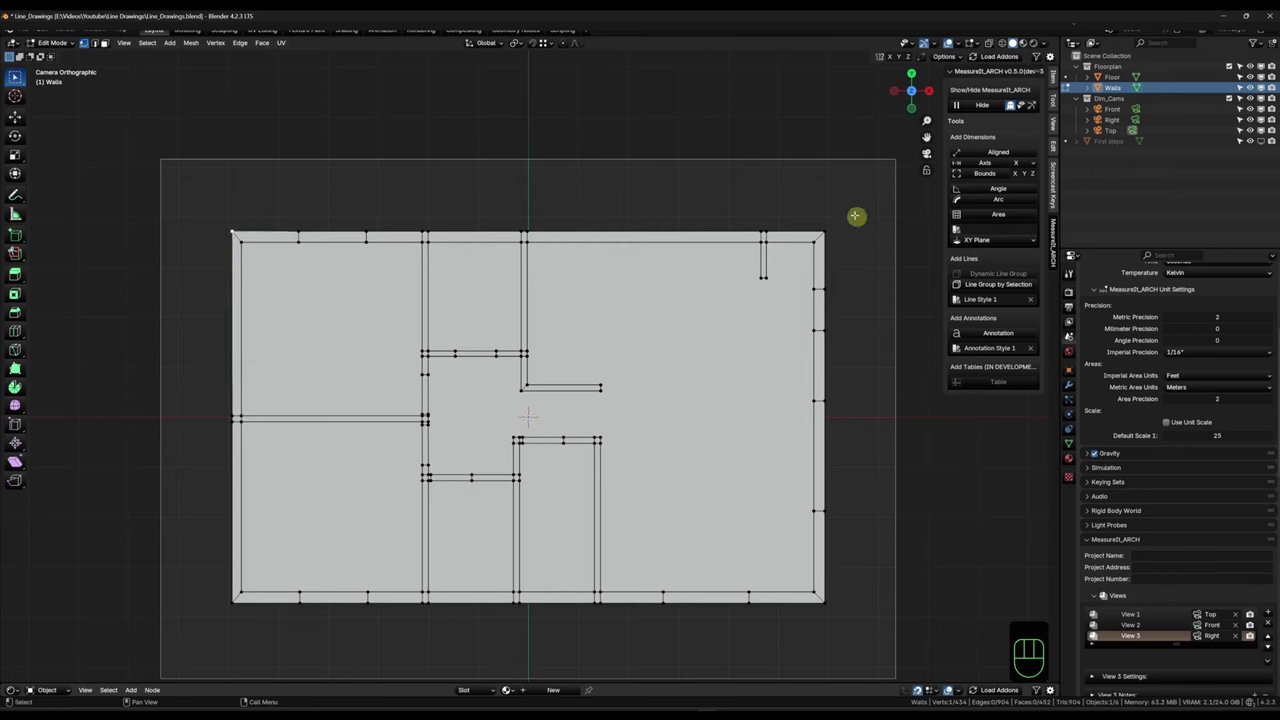
shift+click(825, 234)
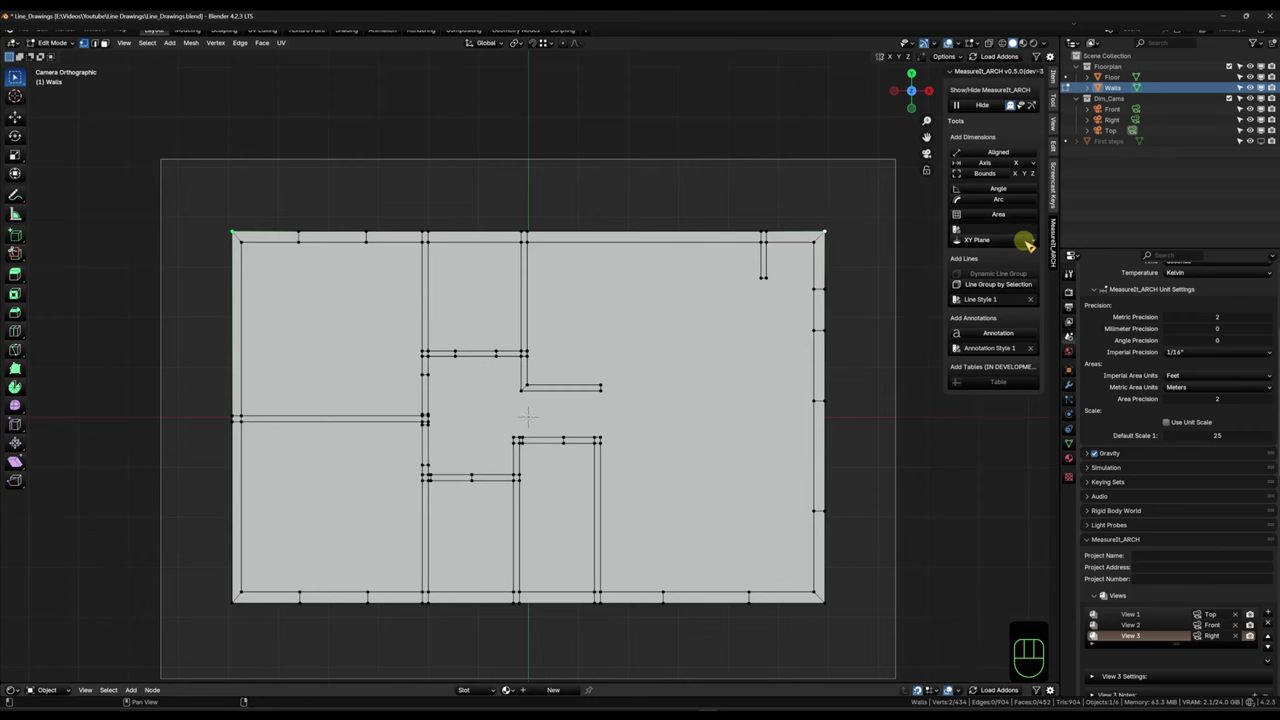
scroll(540, 415, down, 1)
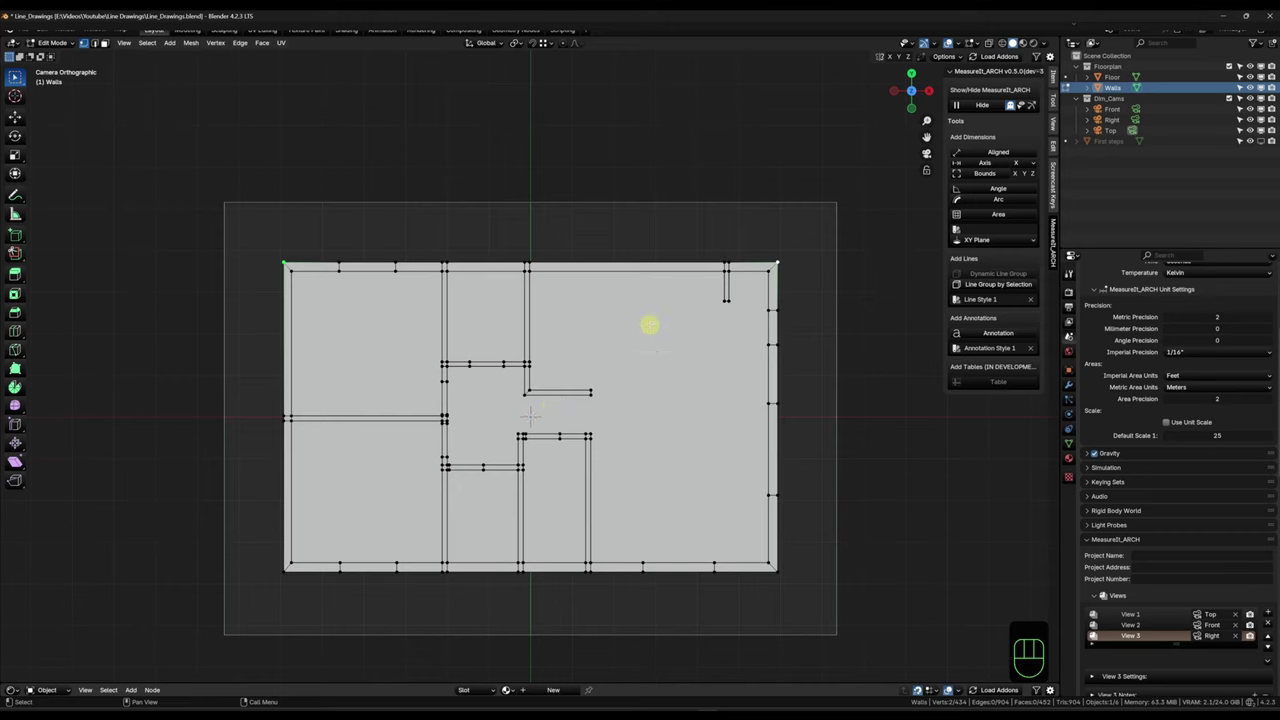
scroll(650, 325, up, 1)
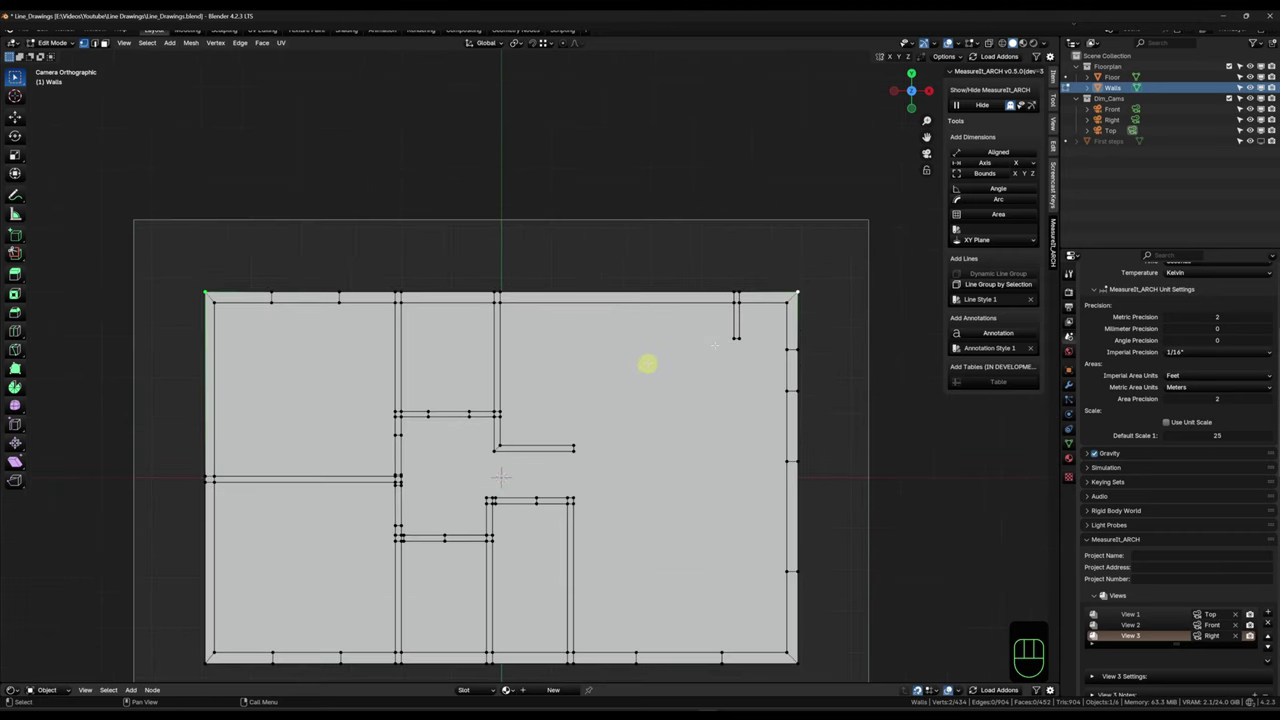
click(985, 240)
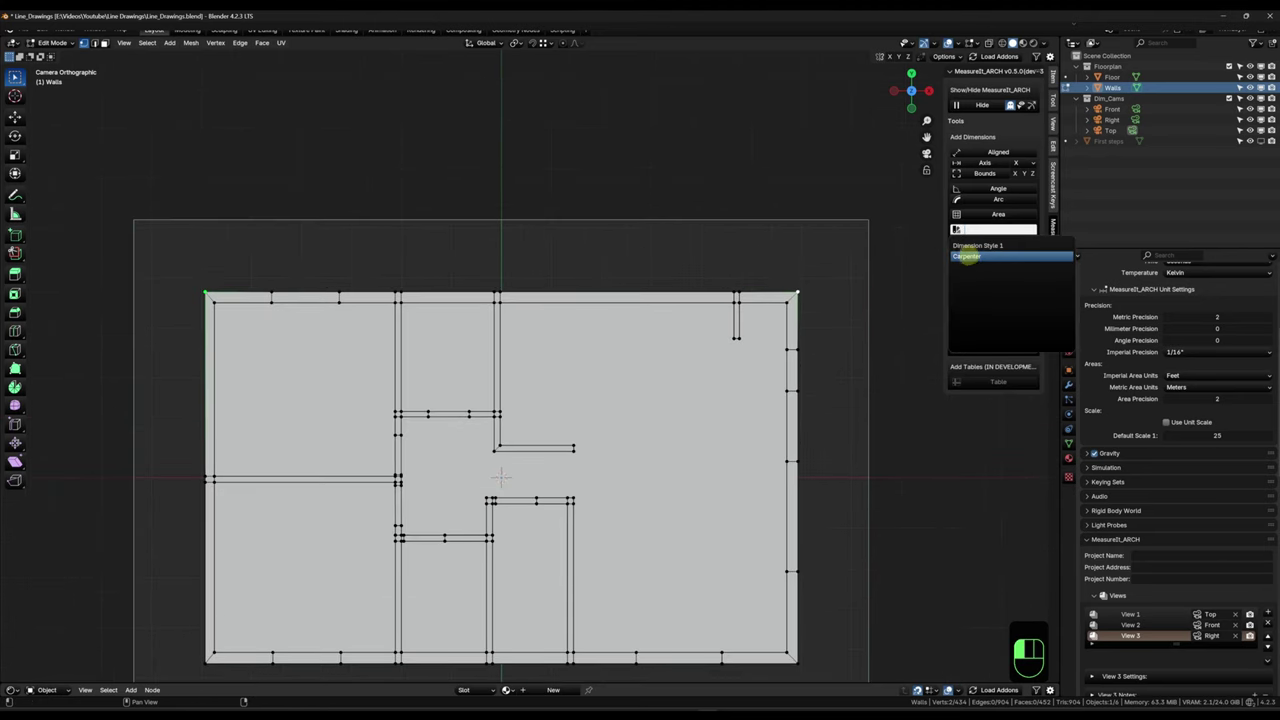
click(967, 256)
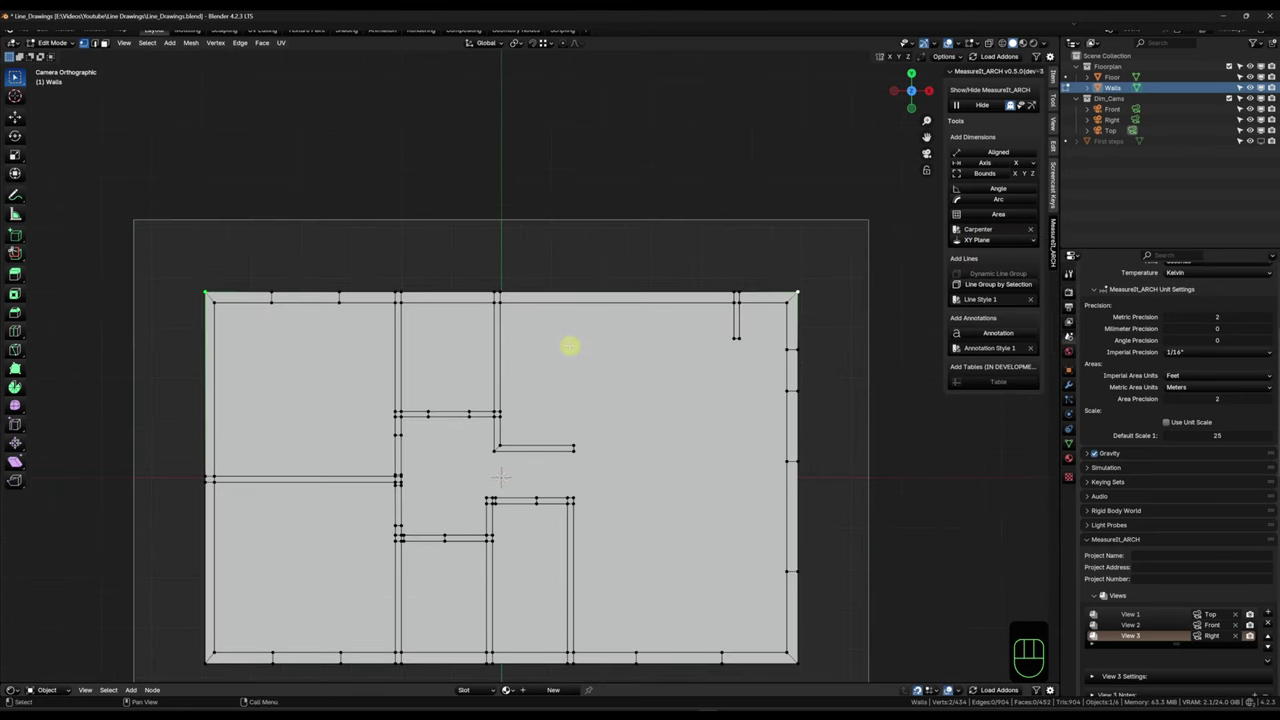
click(990, 153)
scroll(205, 286, up, 1)
scroll(206, 286, up, 4)
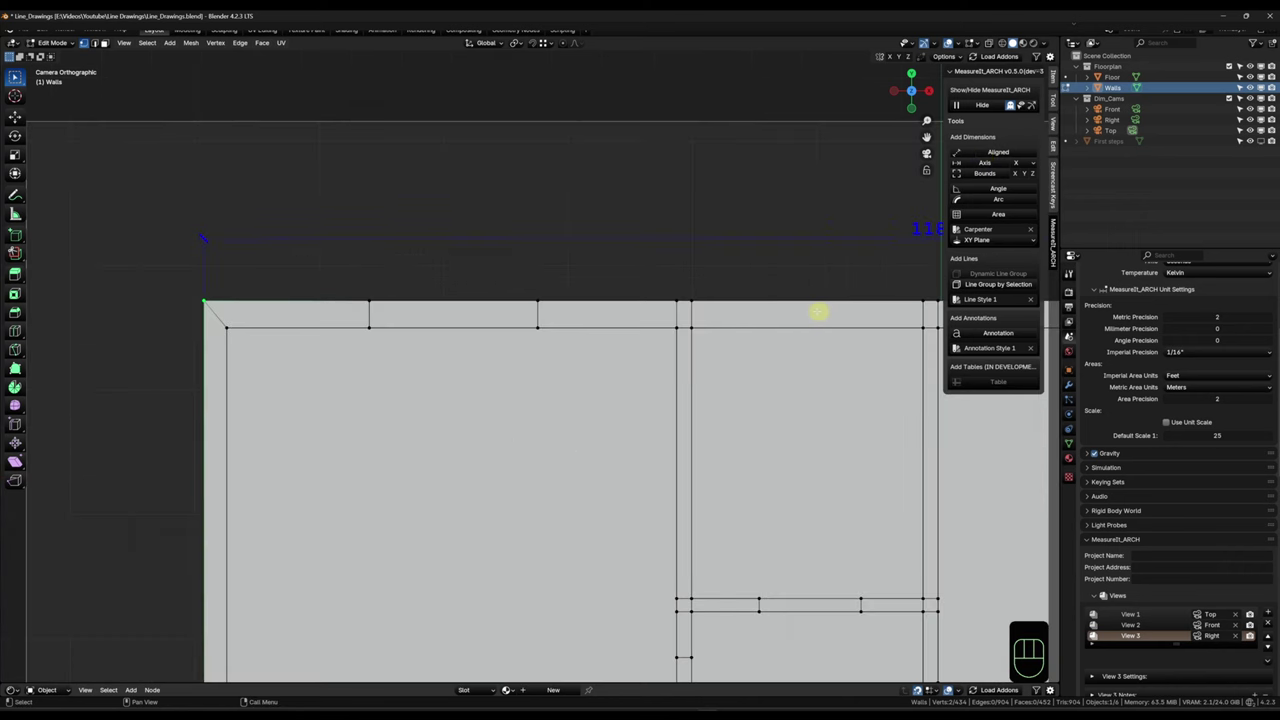
shift+middle_drag(884, 295, 461, 359)
scroll(497, 346, down, 3)
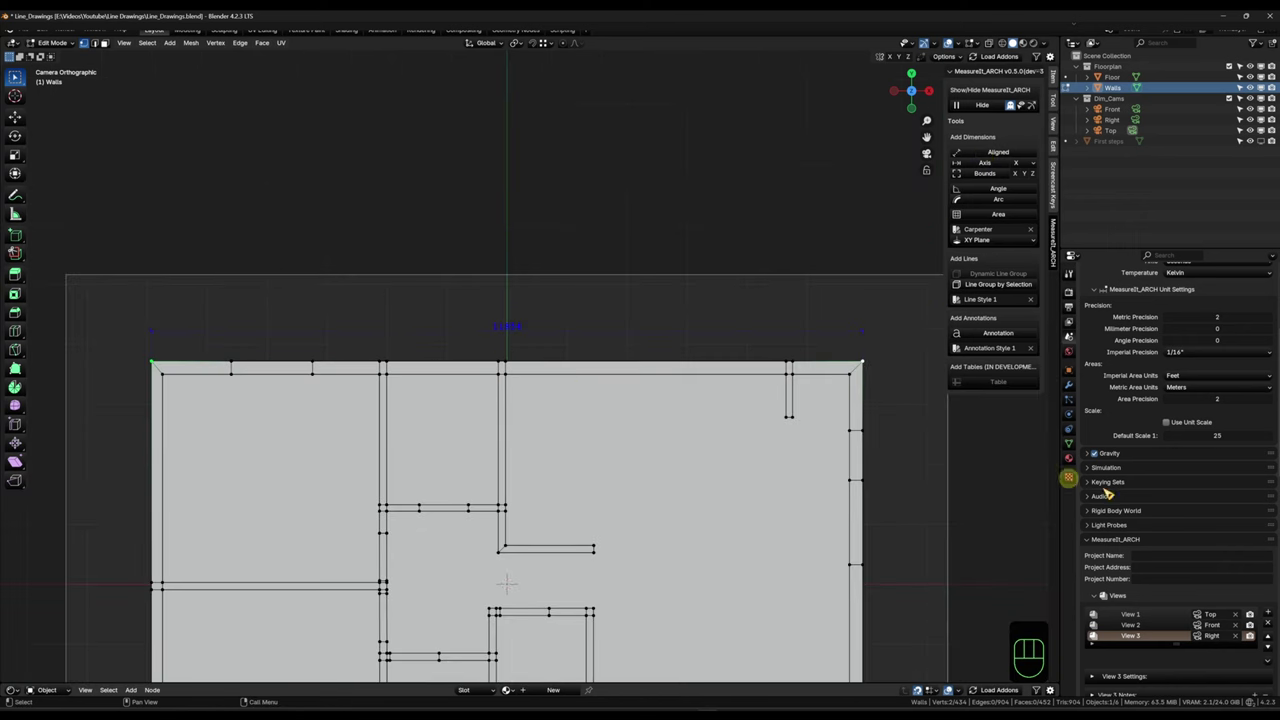
Step: Expand the overall wall dimension's settings and set its Tweak Distance to 500 mm
click(1069, 370)
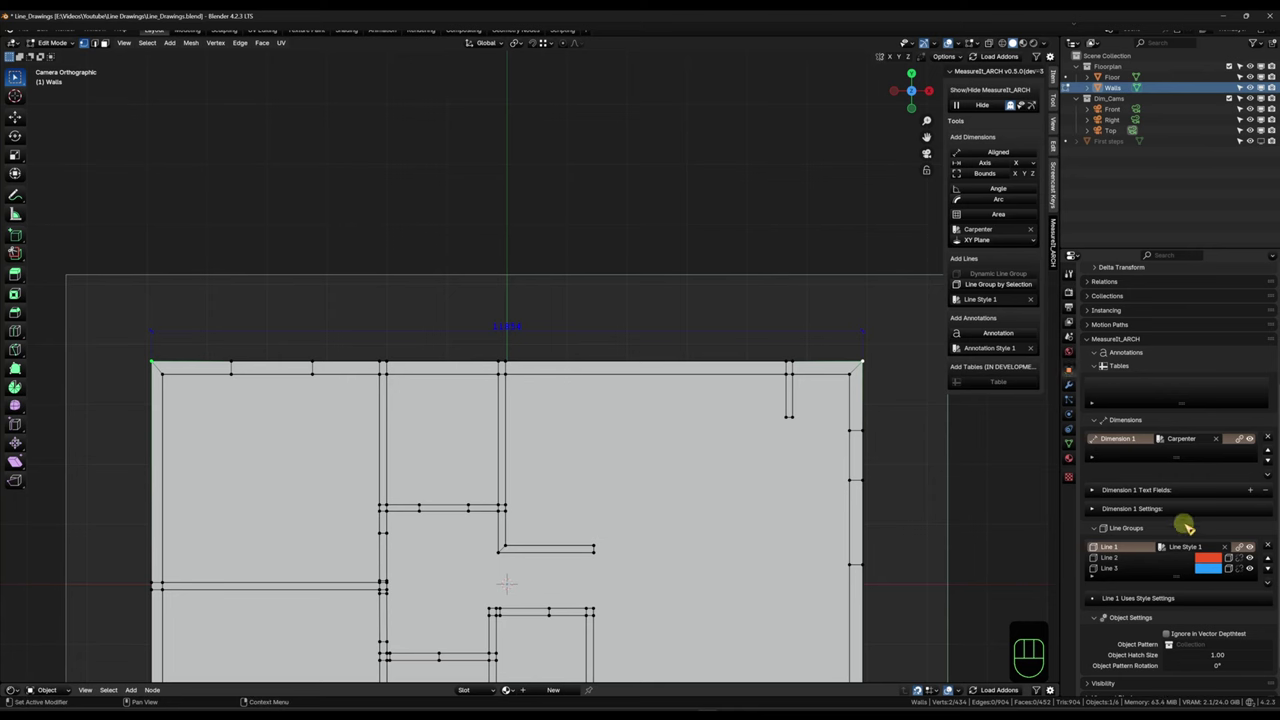
scroll(1185, 524, down, 1)
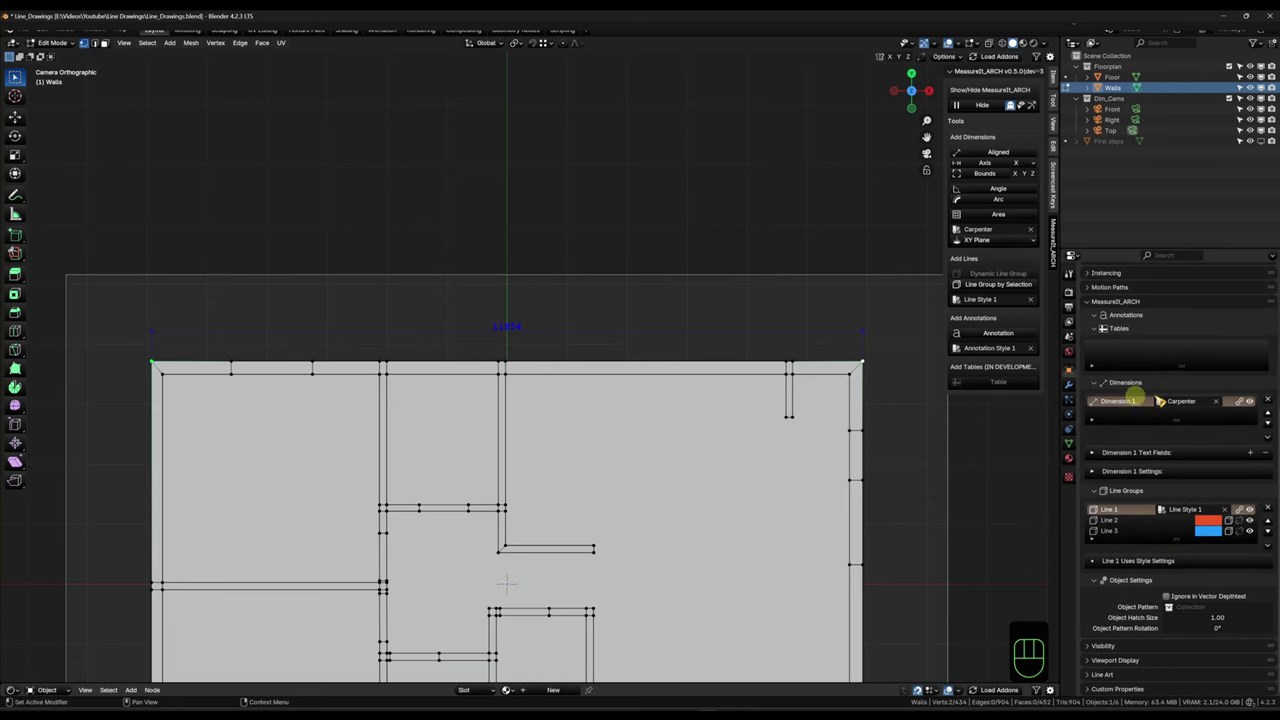
click(1095, 470)
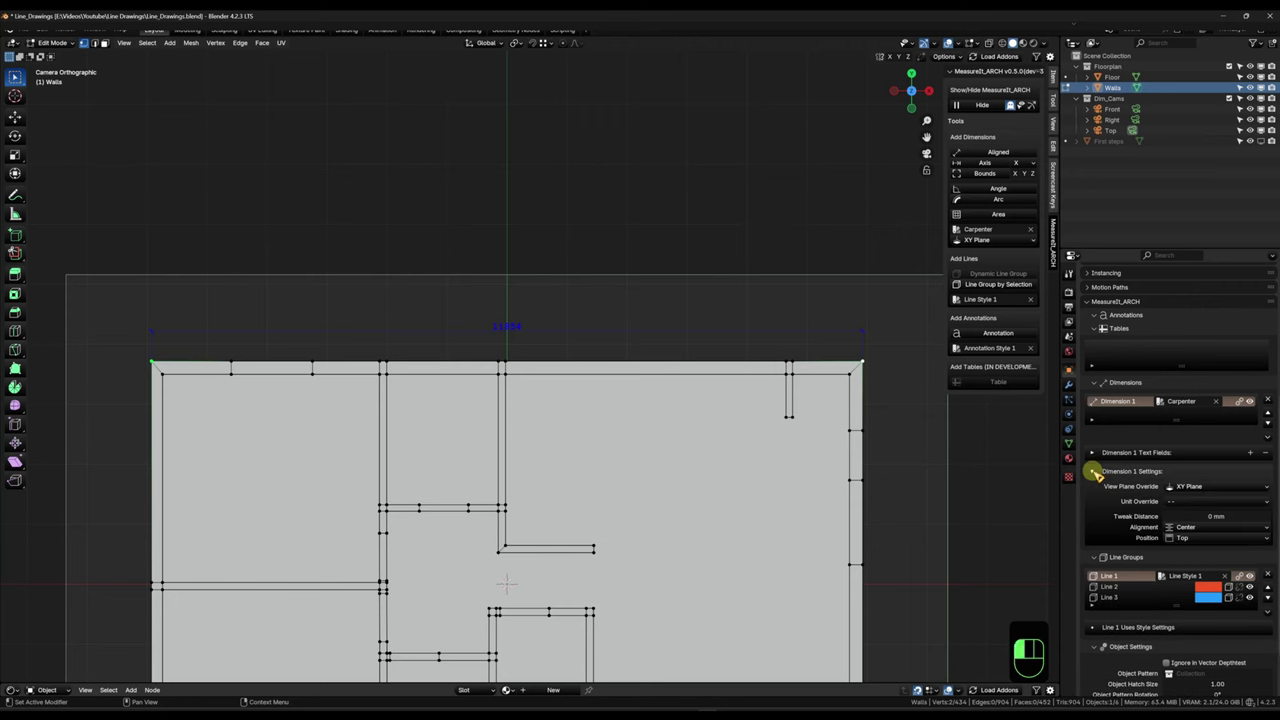
click(1198, 513)
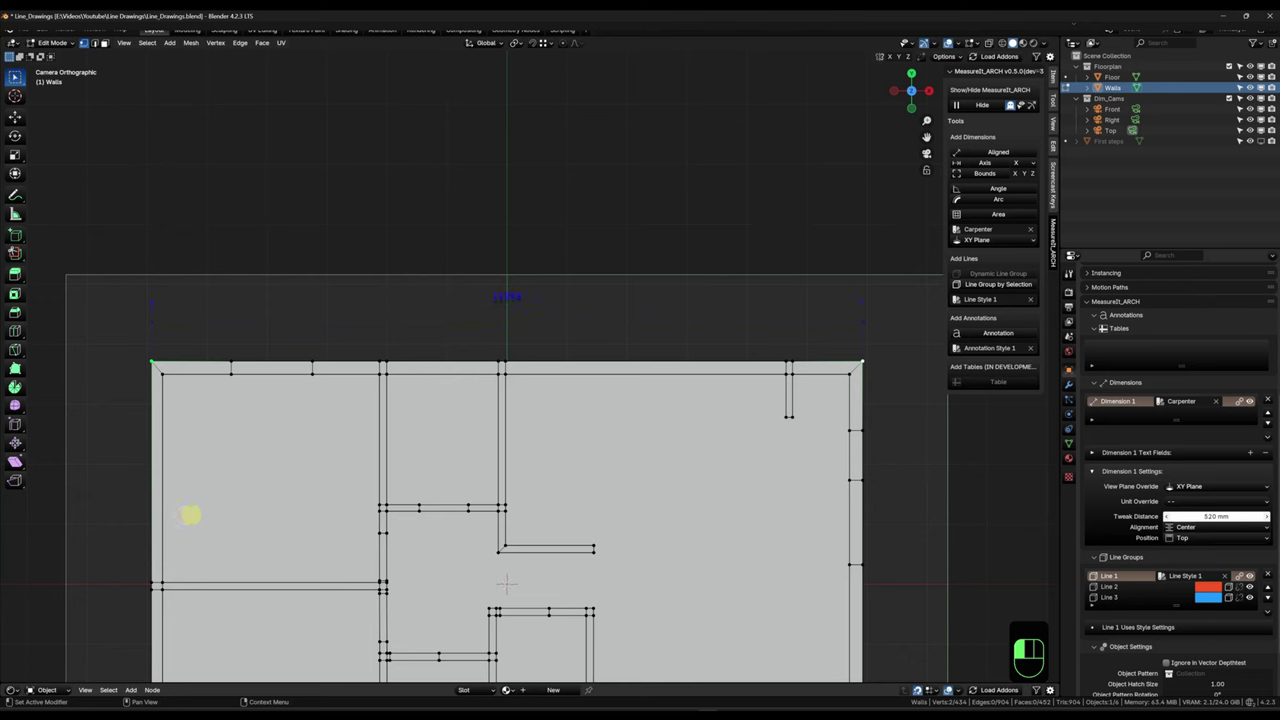
click(190, 515)
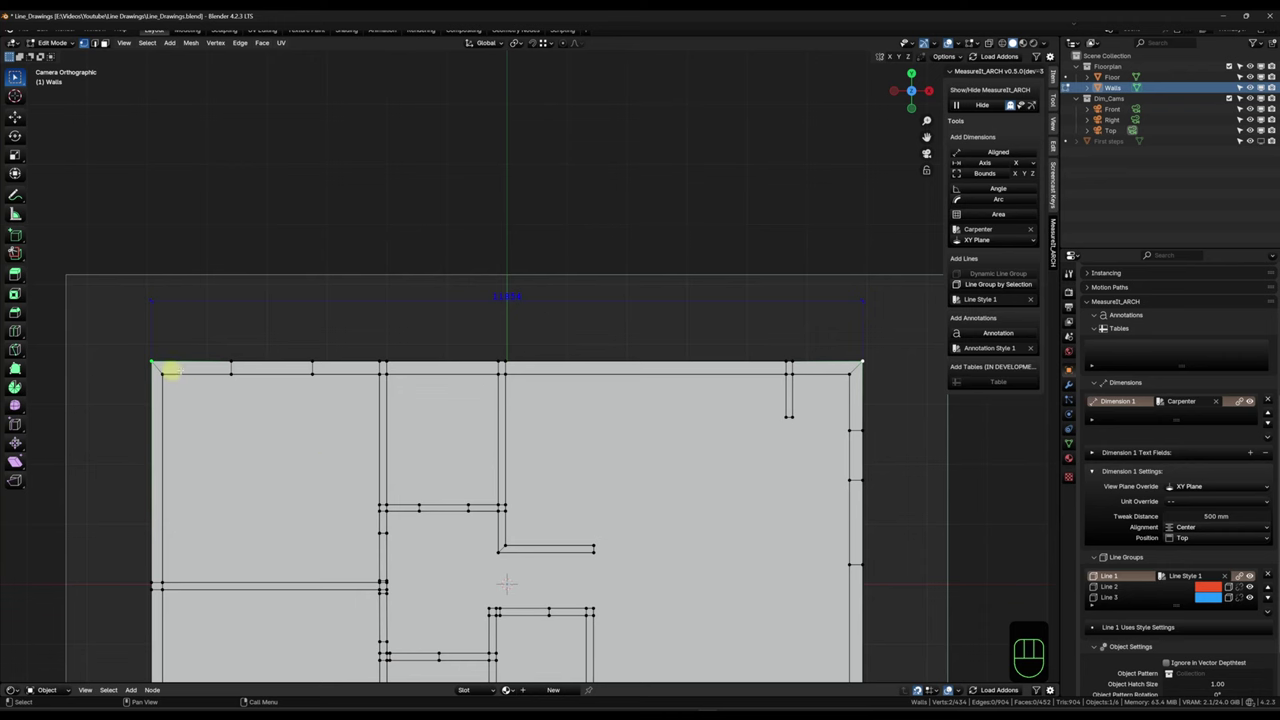
Step: Dimension the upper-left room along X from its inner corner to the window opening, then across the opening and on to the first partition
click(167, 378)
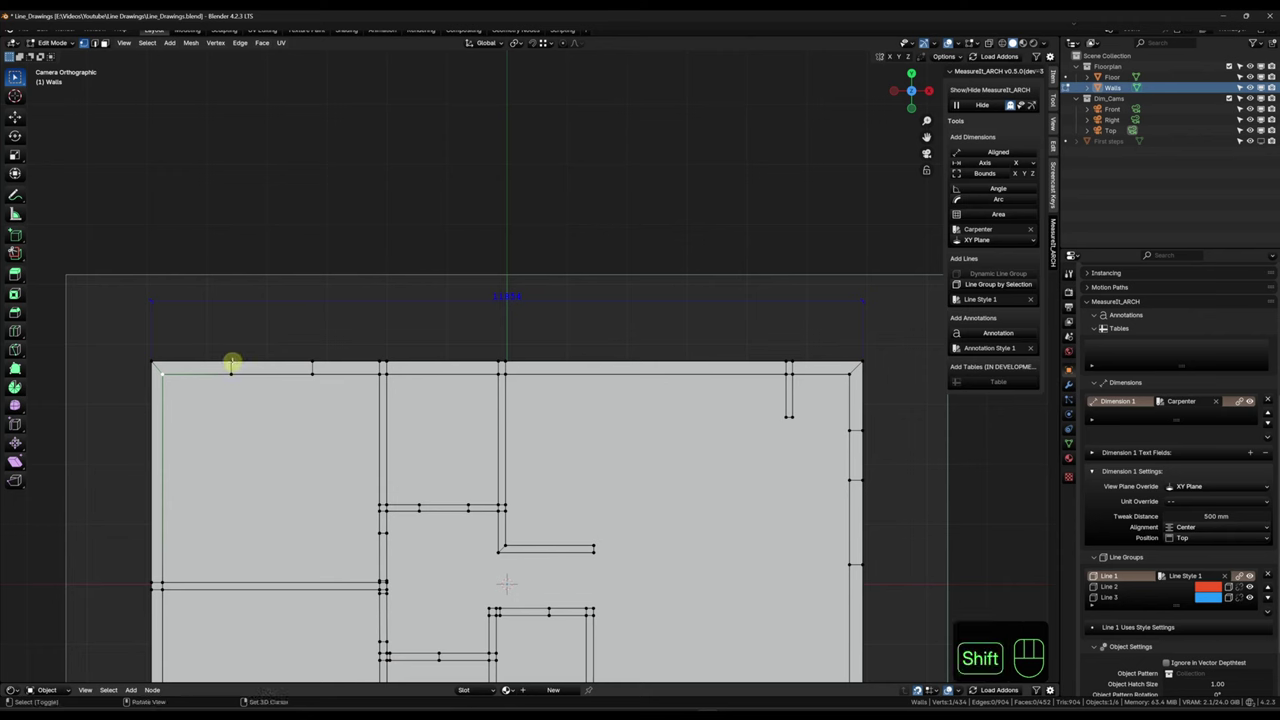
click(516, 371)
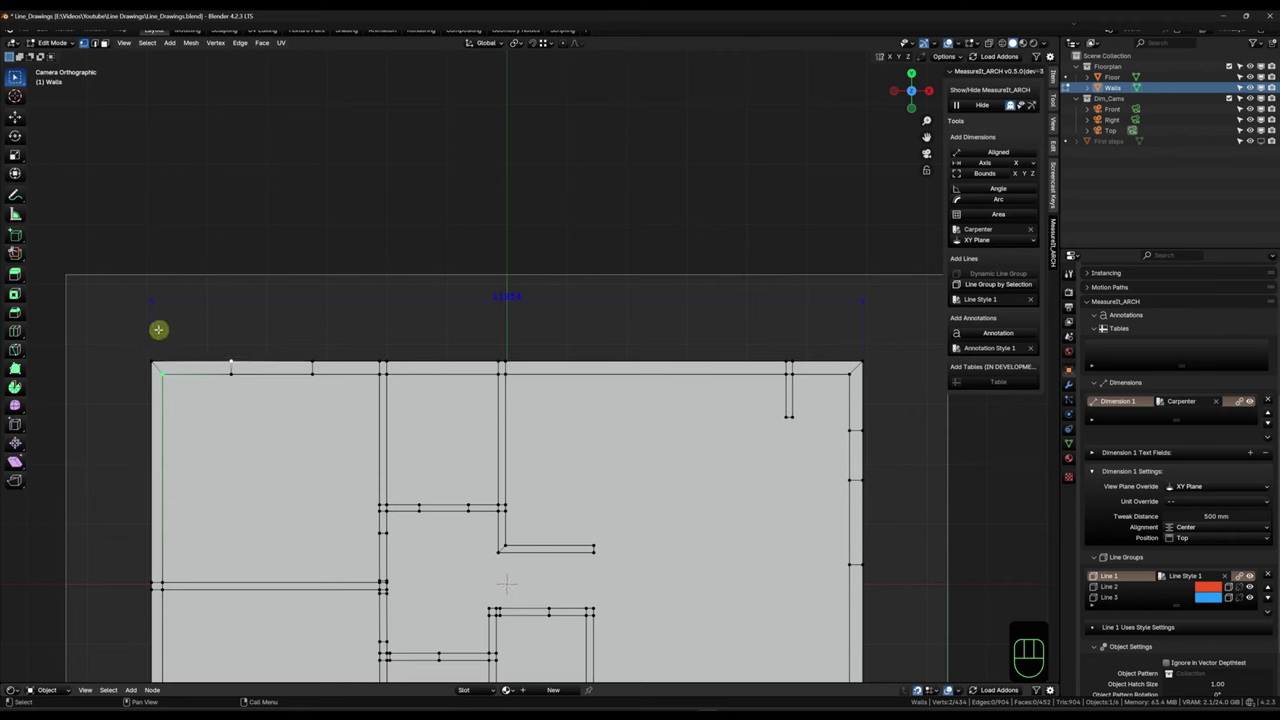
click(988, 165)
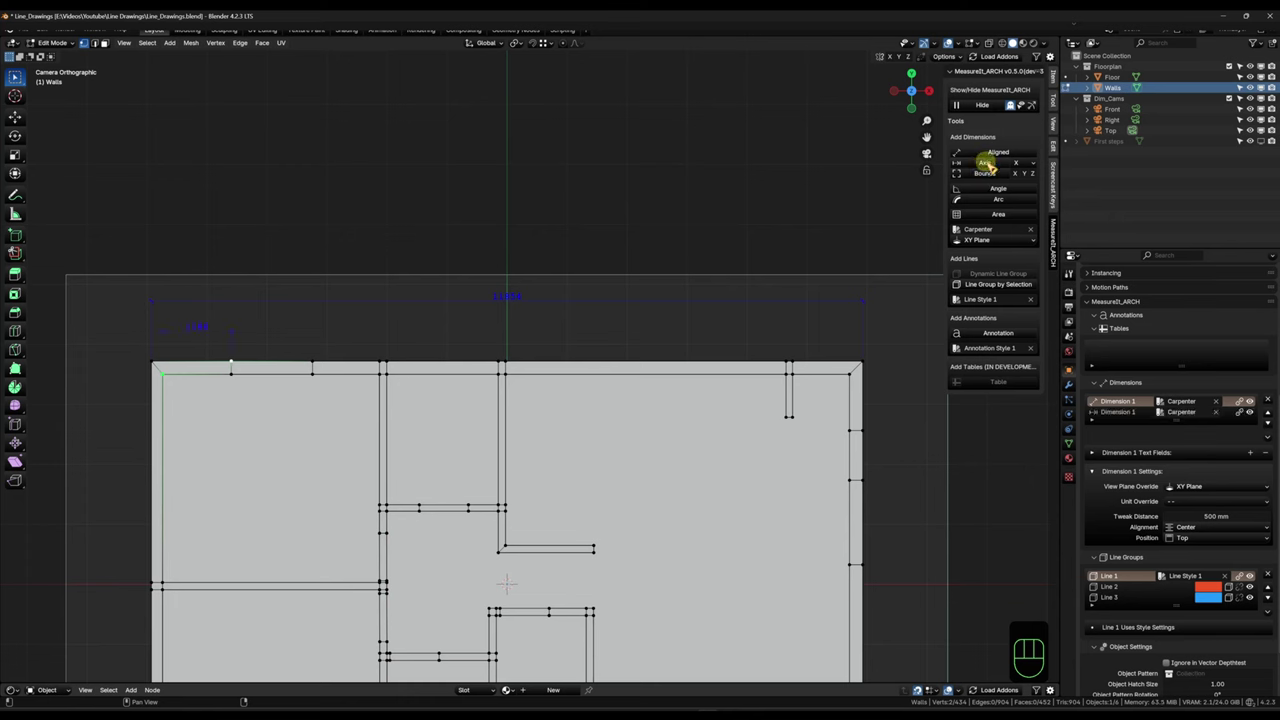
shift+click(312, 363)
click(957, 164)
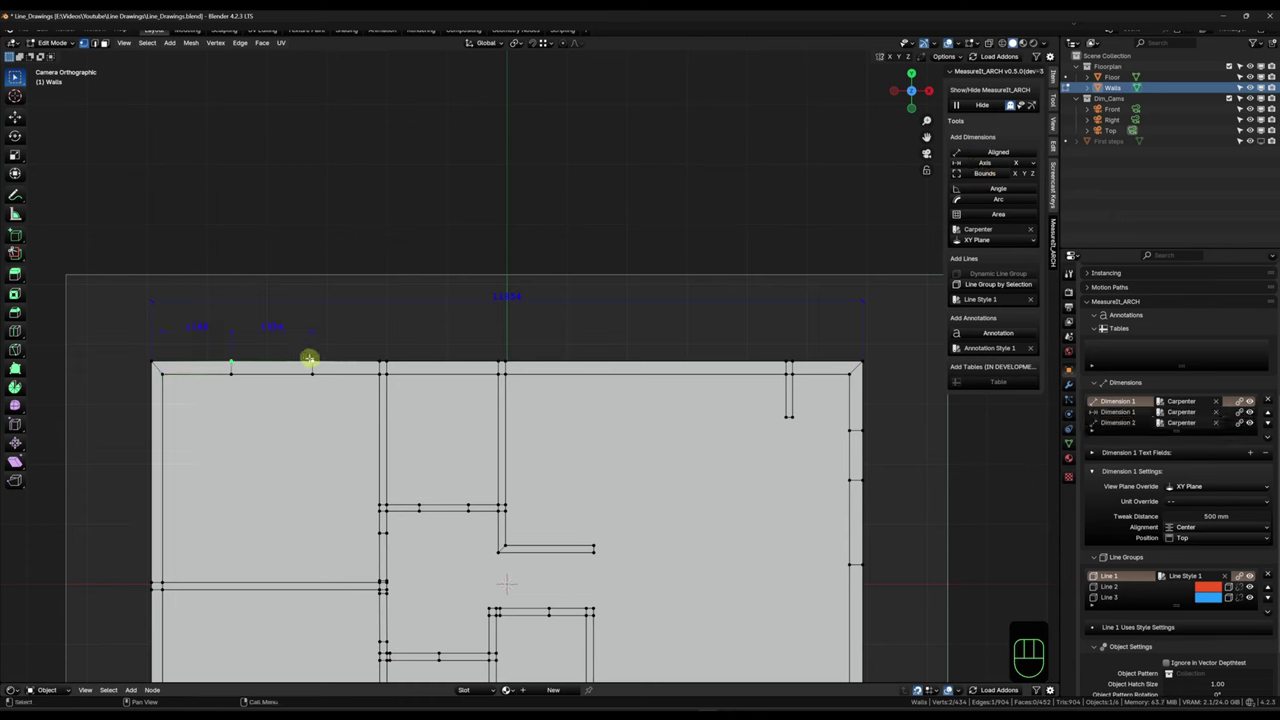
shift+click(380, 363)
click(988, 163)
Step: Add an aligned dimension across the thickness of the first partition on the upper wall
click(380, 362)
shift+click(386, 362)
click(1017, 152)
scroll(493, 352, up, 3)
scroll(252, 341, up, 6)
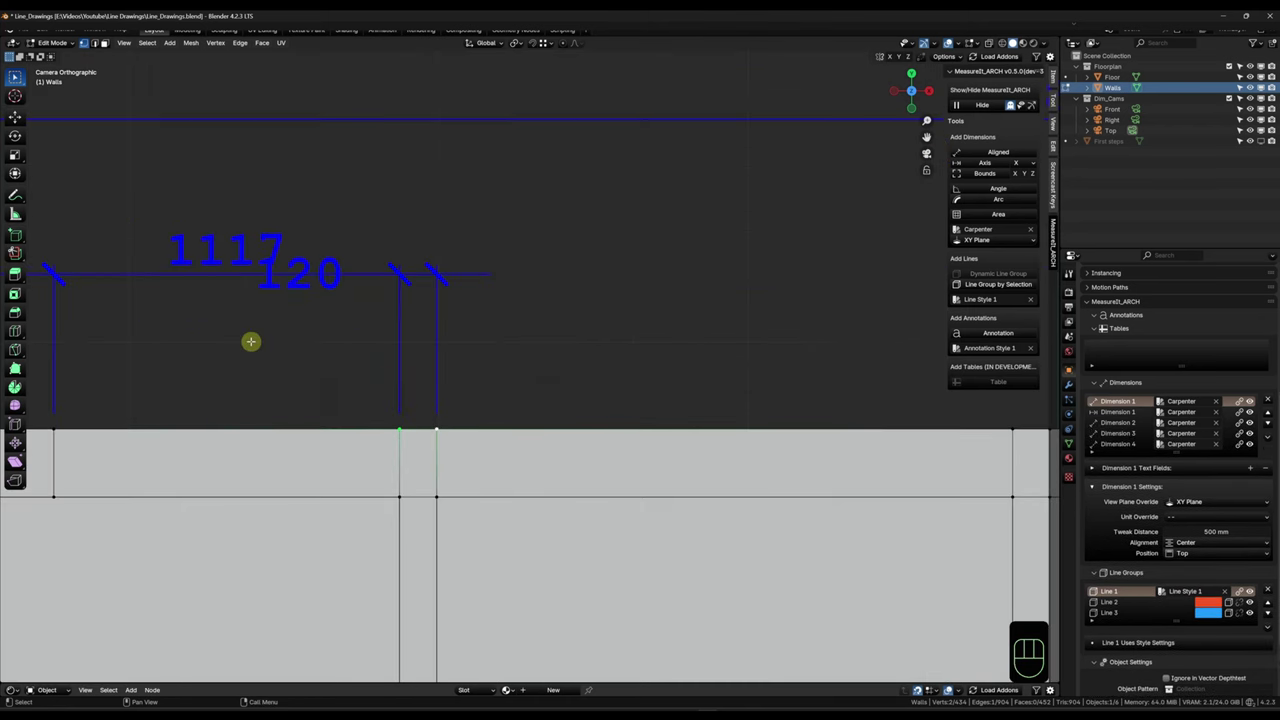
shift+middle_drag(449, 325, 556, 376)
scroll(1127, 452, down, 3)
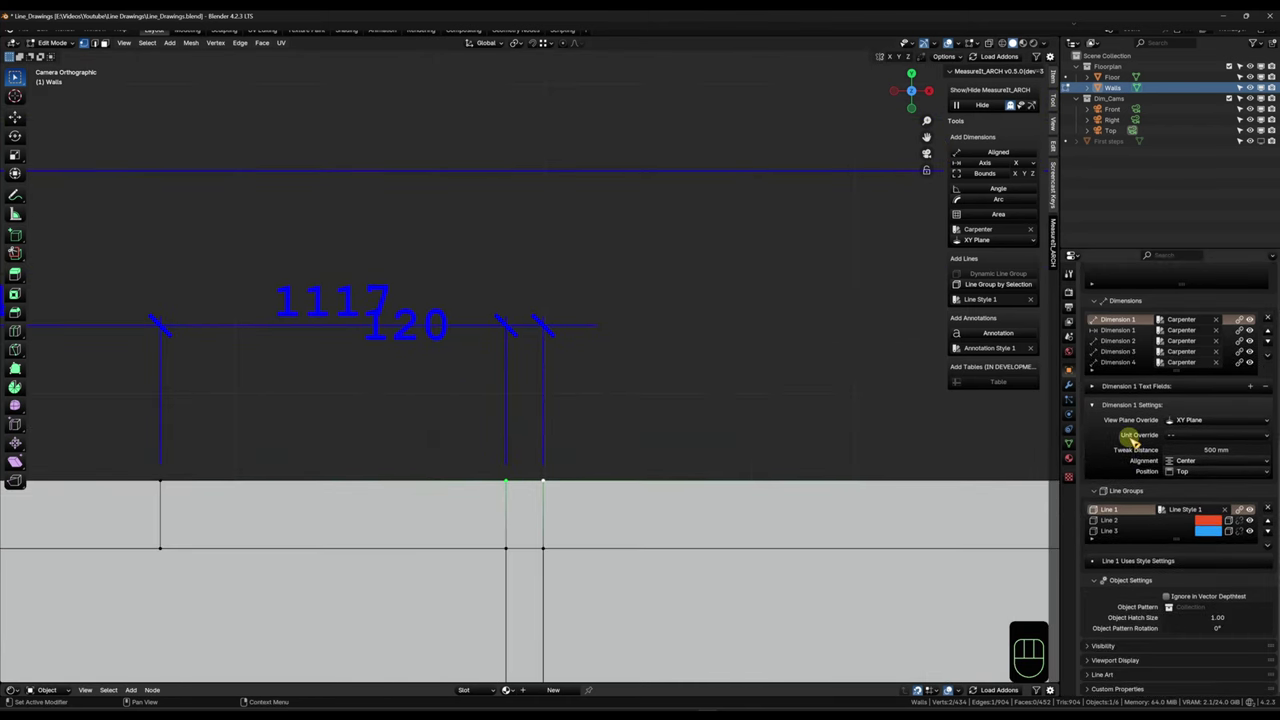
Step: Select Dimension 4, the partition thickness, and try the Mid text position before setting it to Bottom
click(1134, 363)
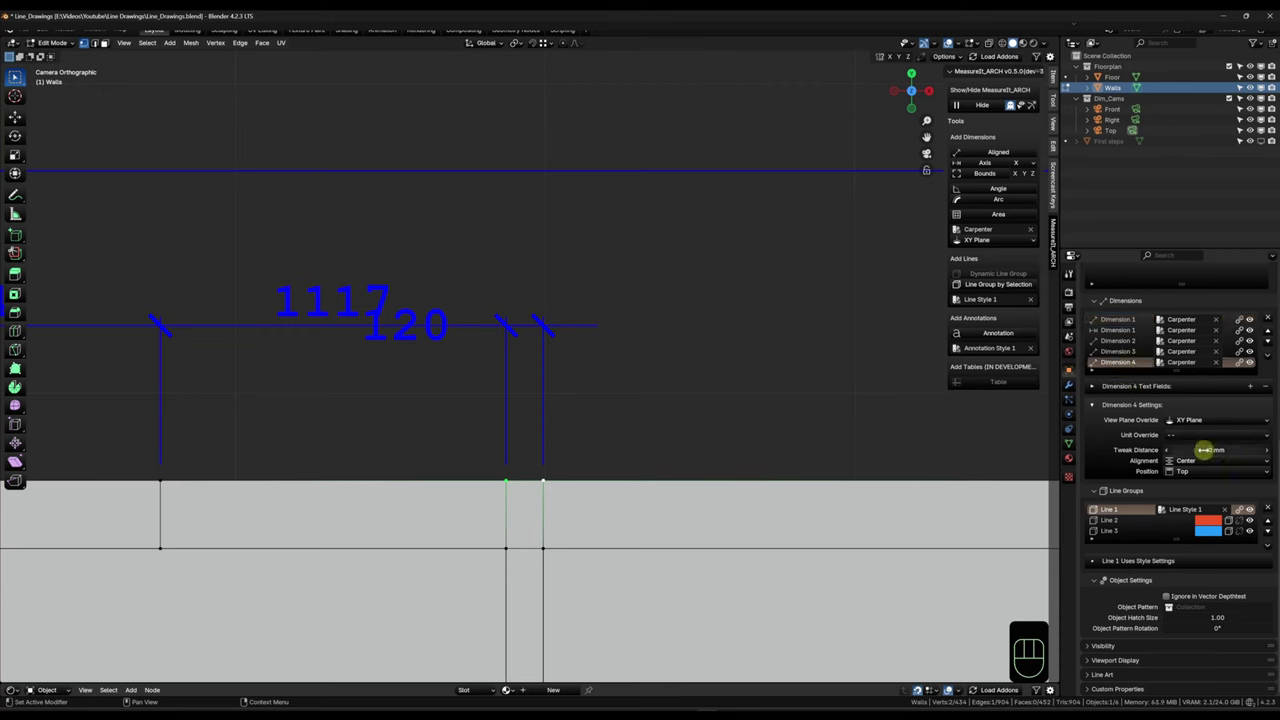
mouse_move(1213, 449)
mouse_down()
mouse_move(194, 449)
mouse_move(1213, 449)
mouse_up()
click(1208, 471)
click(1200, 497)
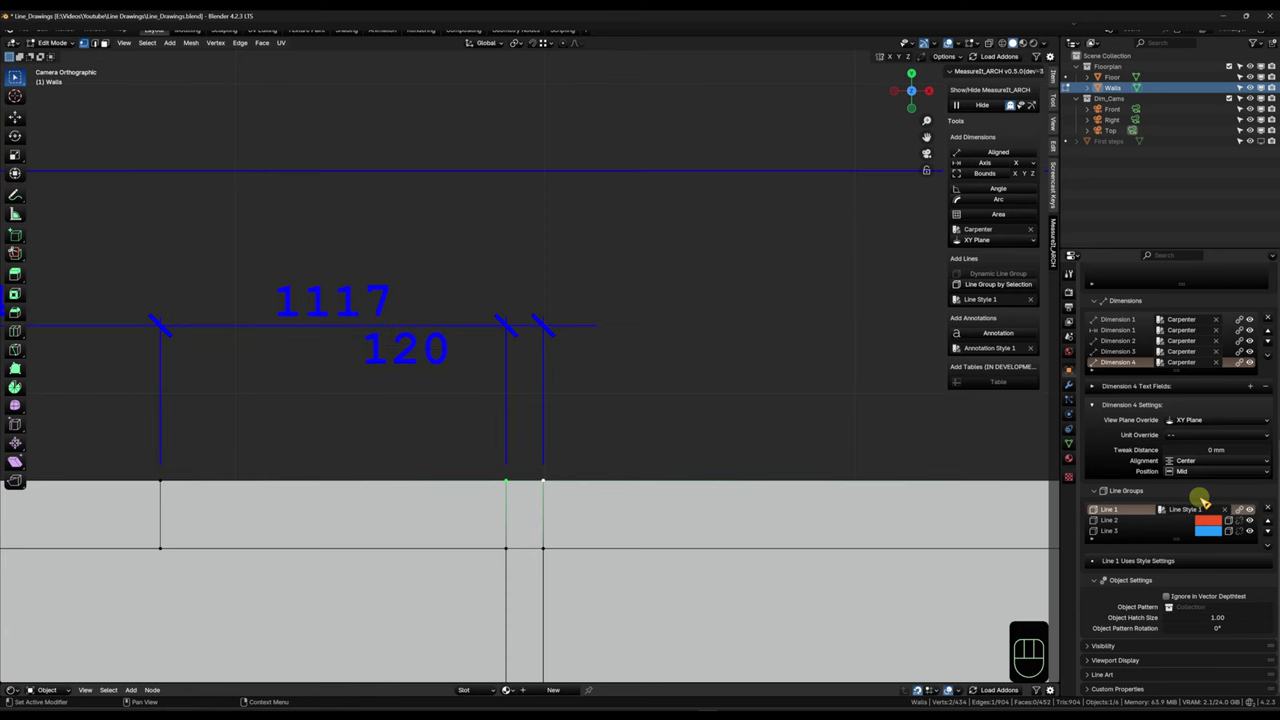
click(1230, 476)
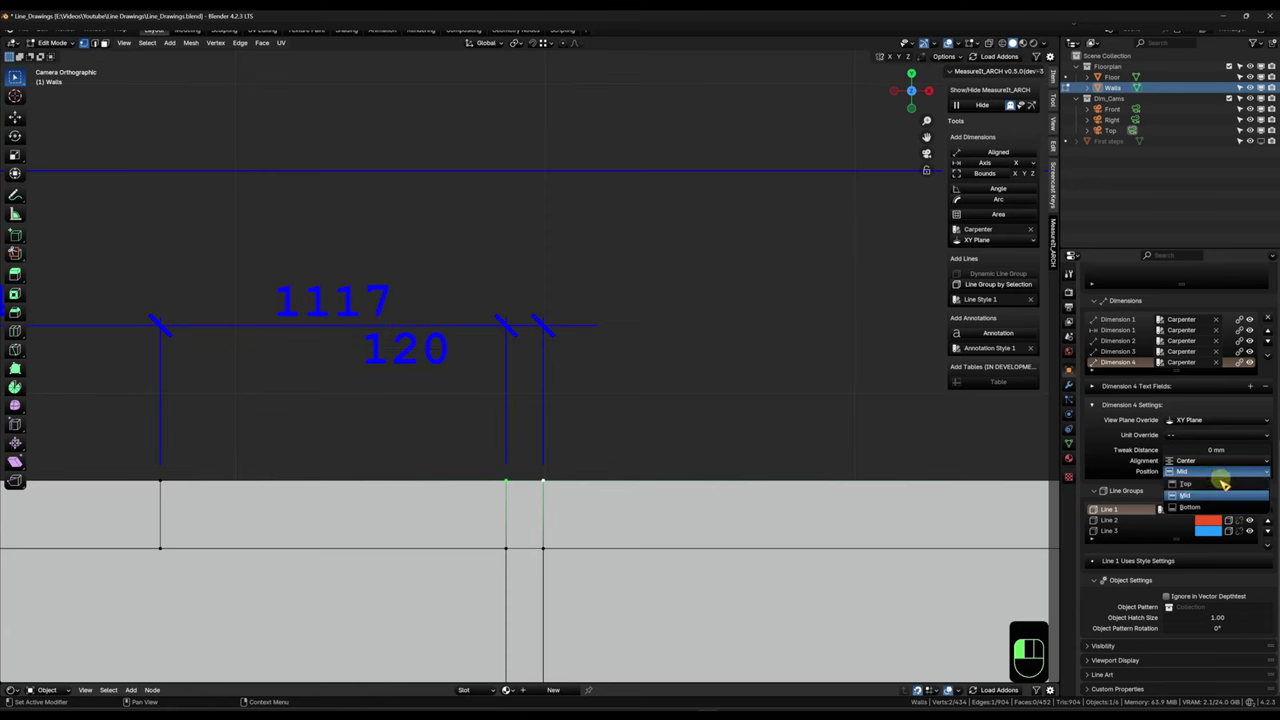
click(1206, 506)
Step: Add aligned dimensions for the span between the first two partitions and the second partition's thickness, with the thickness text at Bottom
scroll(453, 384, down, 4)
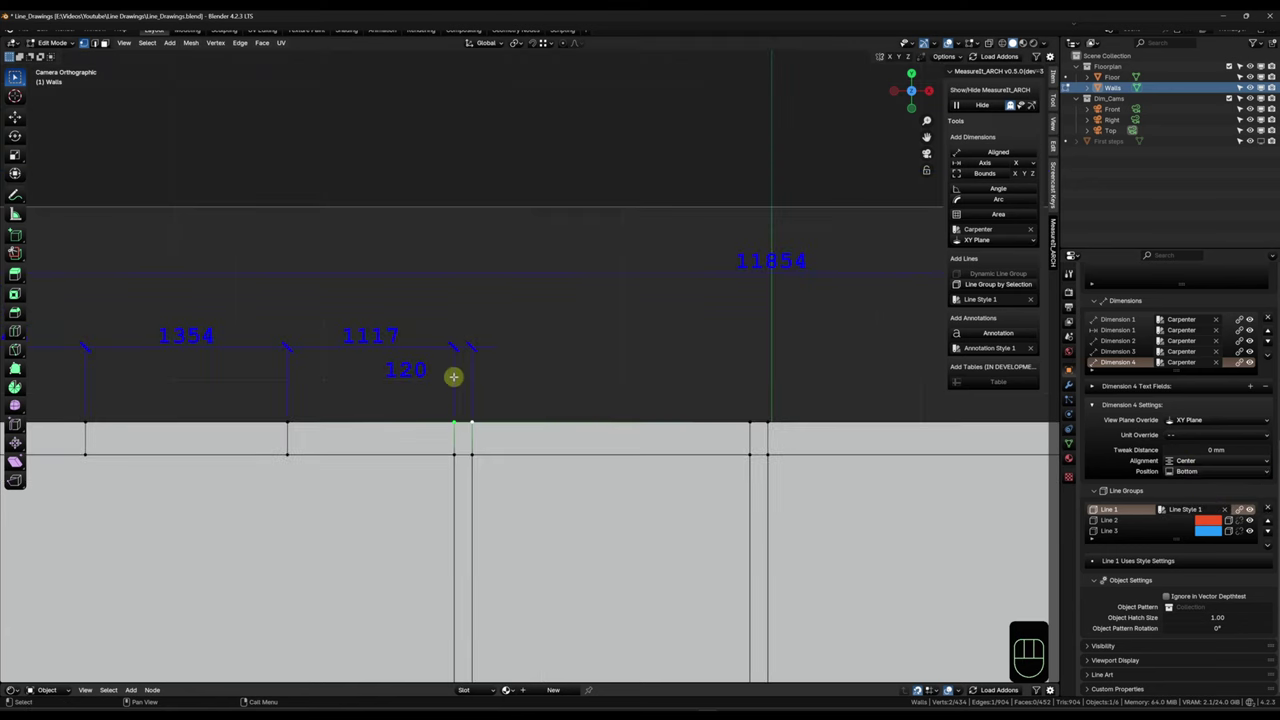
scroll(531, 317, down, 2)
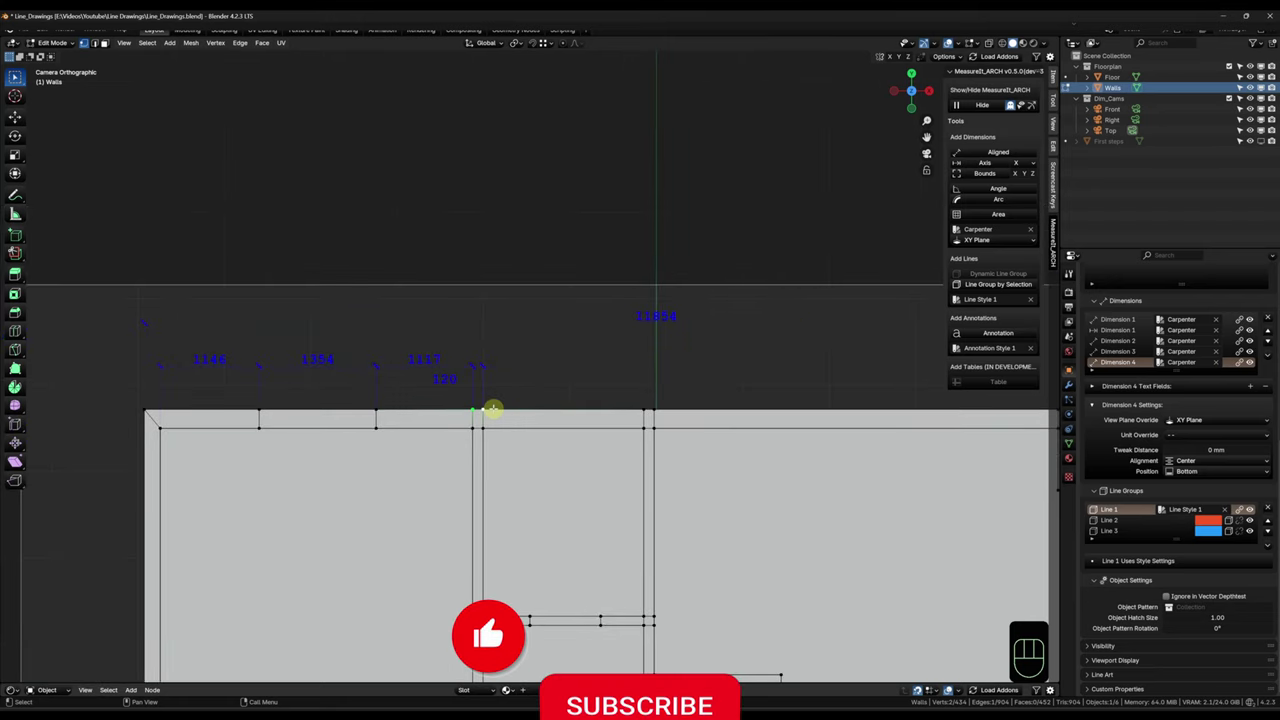
click(990, 152)
click(1220, 472)
click(1206, 502)
shift+middle_drag(662, 413, 431, 405)
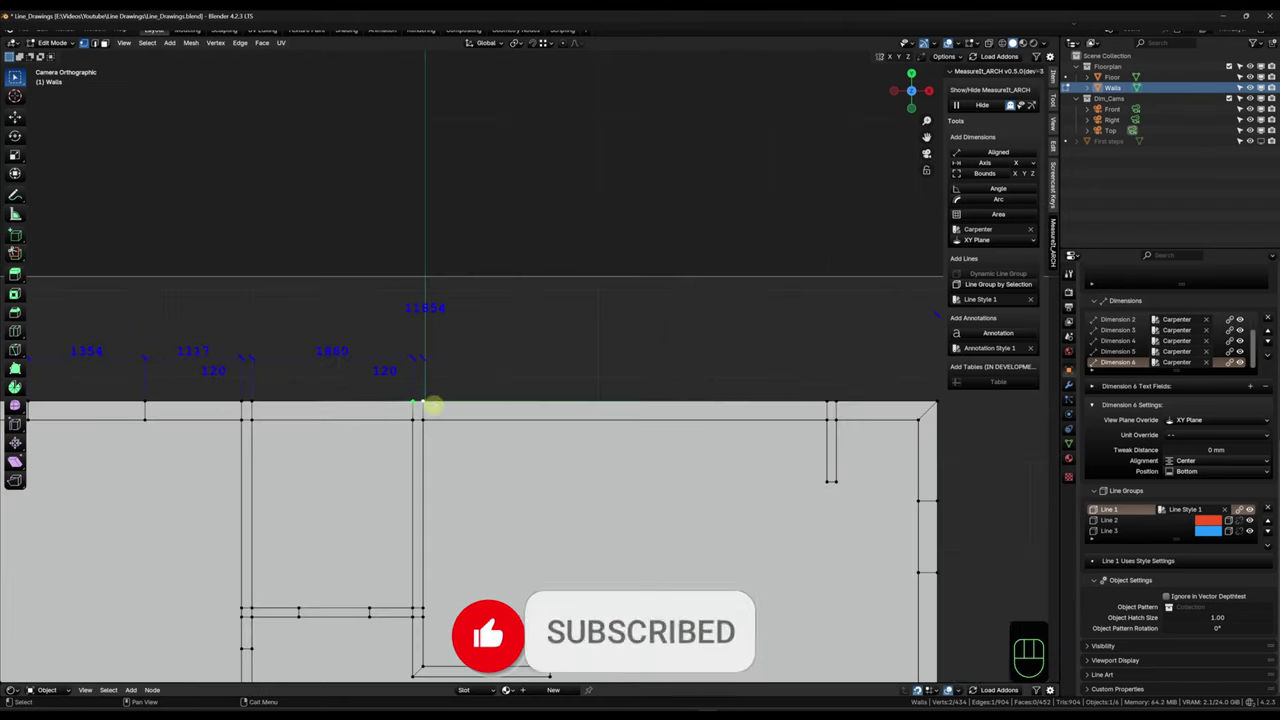
Step: Add aligned dimensions from the second partition to the short stub wall and across the stub wall, placing the stub's text at Bottom
click(990, 152)
click(827, 401)
shift+click(836, 401)
click(989, 154)
scroll(1142, 354, down, 2)
click(1120, 362)
click(1210, 471)
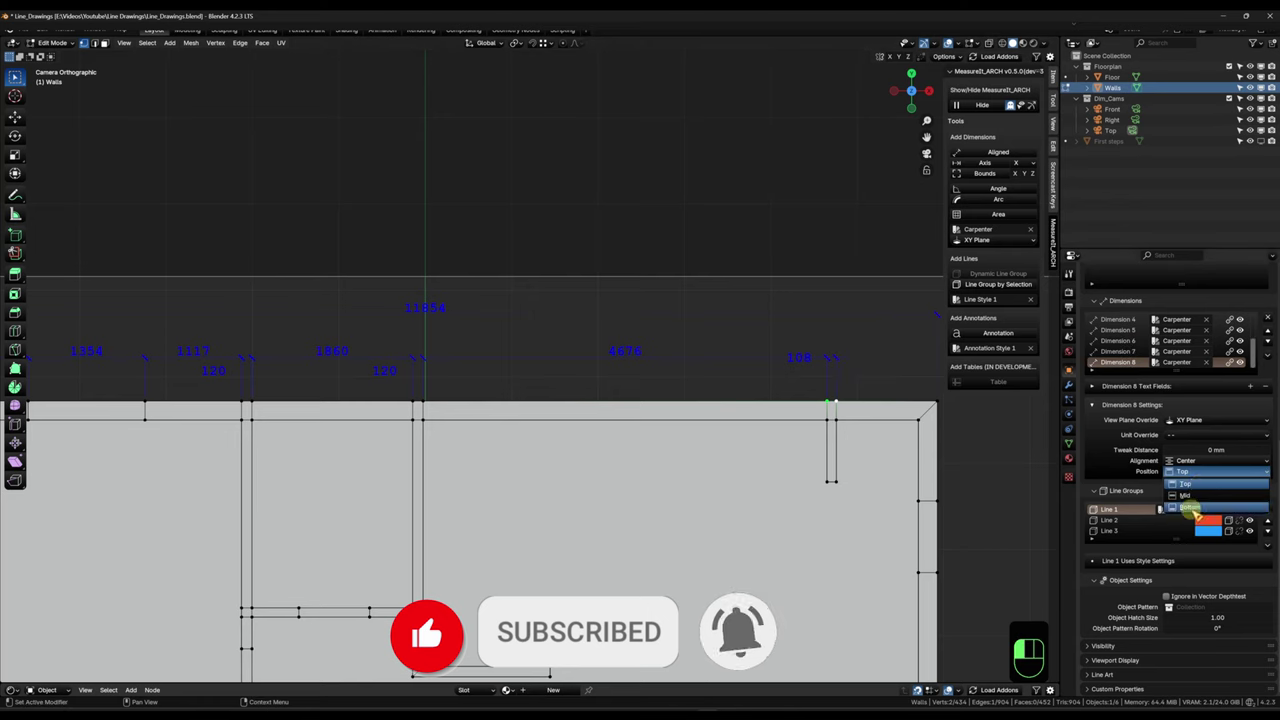
click(1194, 505)
Step: Add an aligned dimension from the stub wall to the outer upper-right corner of the plan
shift+middle_drag(850, 420, 644, 453)
click(630, 434)
shift+click(730, 433)
click(1005, 151)
scroll(477, 479, down, 2)
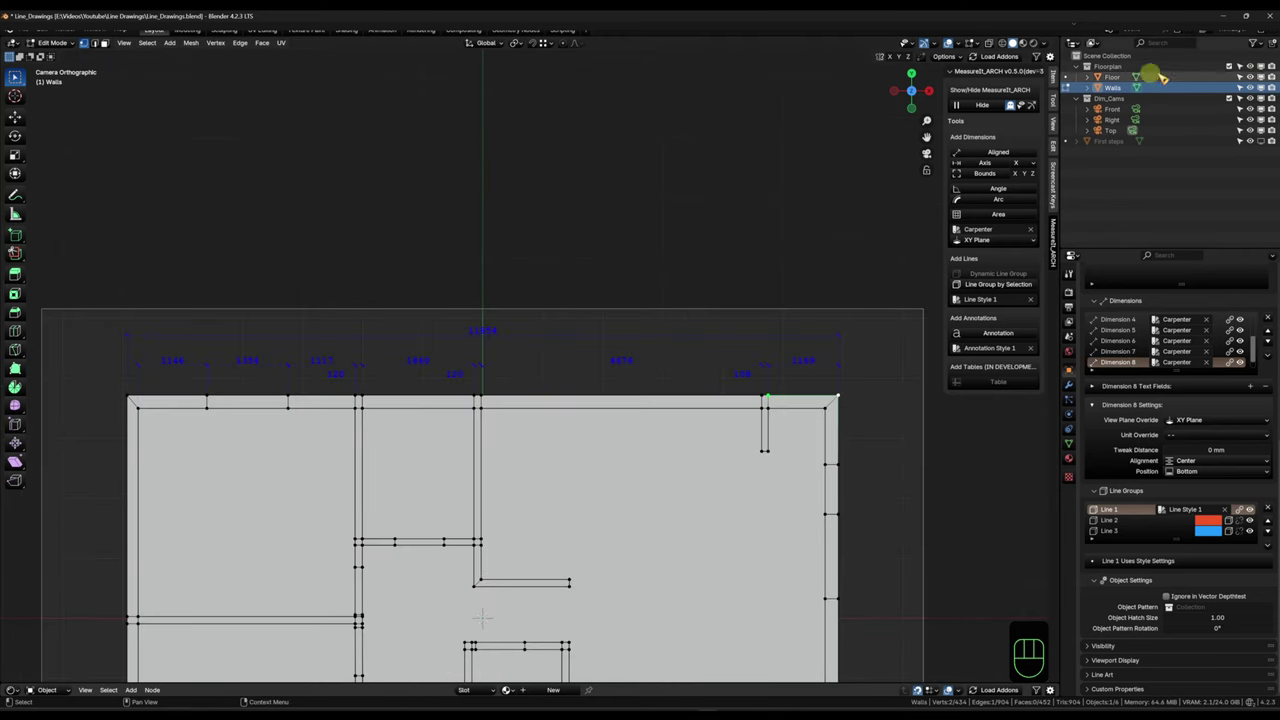
Step: Show the walls through the Front camera and check the view plane options for new dimensions
click(1132, 120)
shift+middle_drag(714, 425, 666, 405)
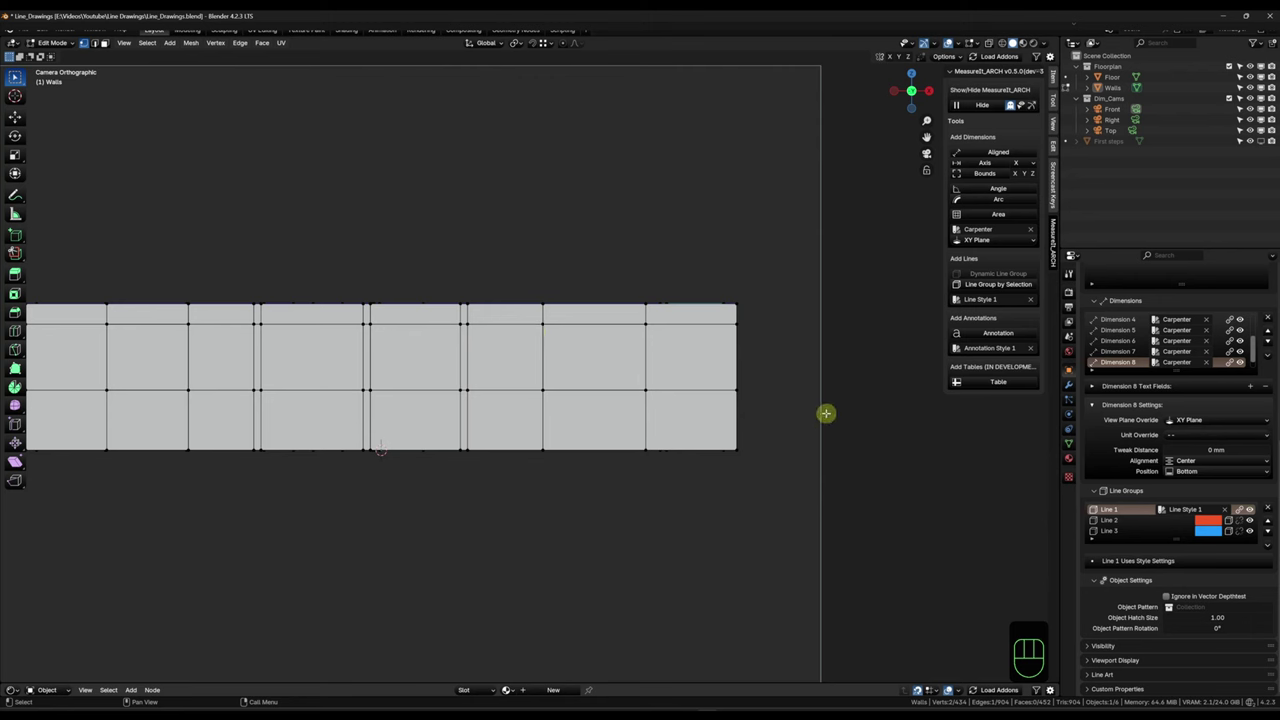
click(1006, 241)
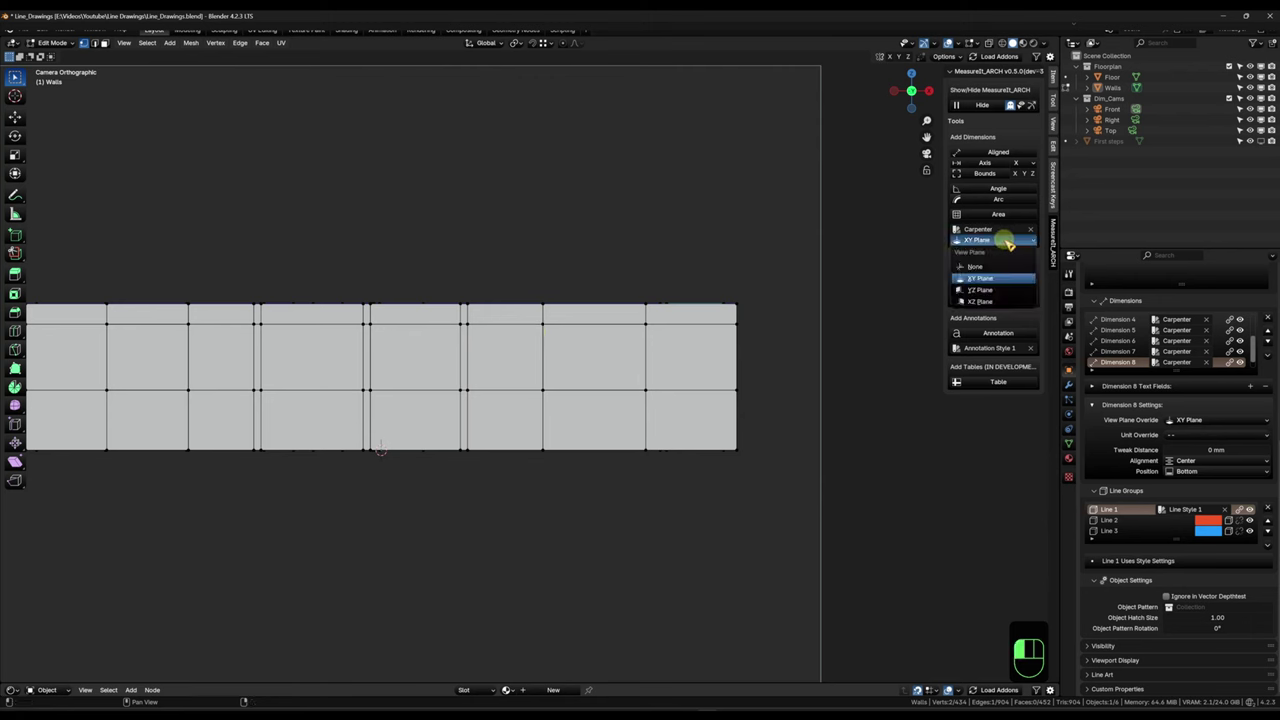
scroll(345, 486, down, 4)
shift+middle_drag(320, 486, 496, 446)
scroll(530, 468, up, 2)
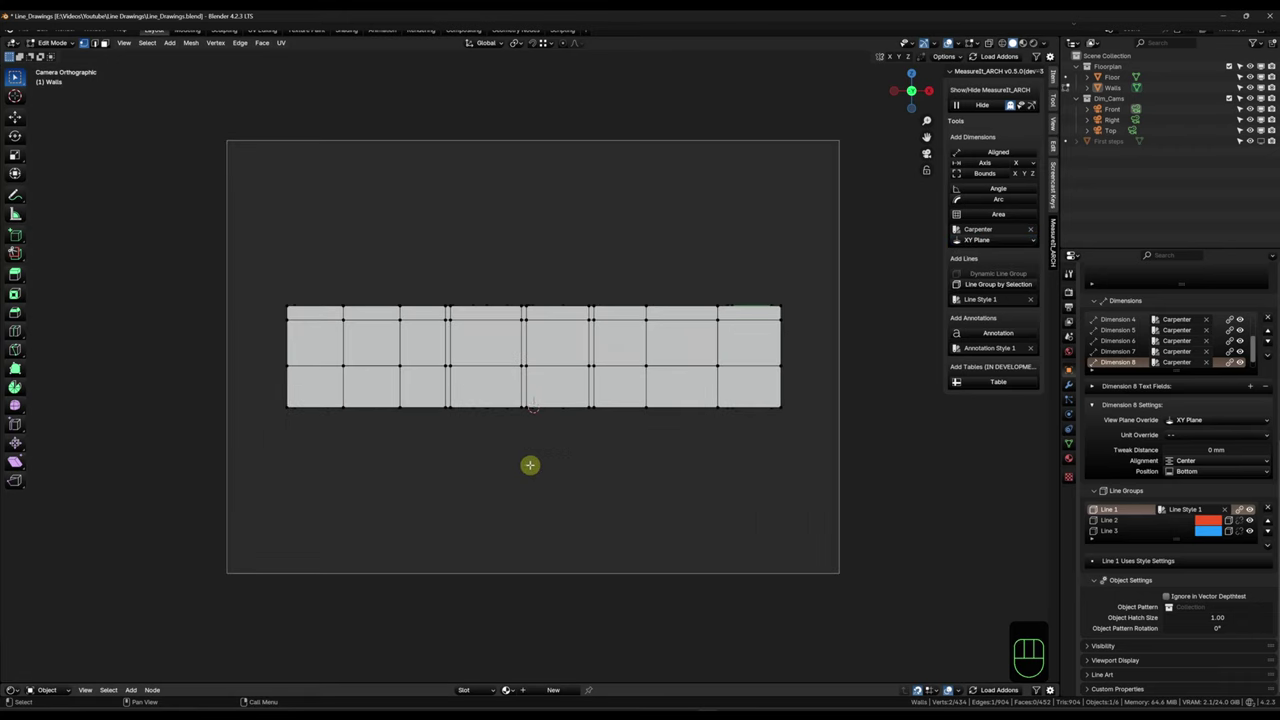
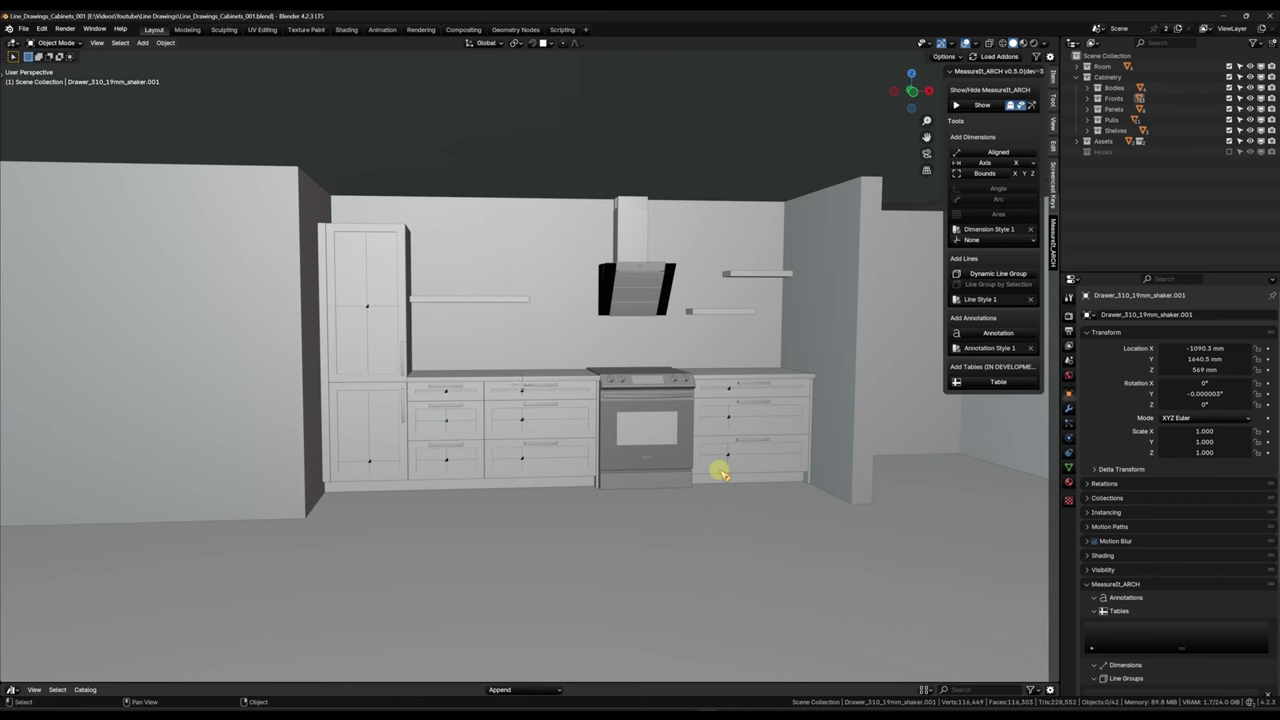
Step: Add a camera to the kitchen cabinet scene and align it to the front view
middle_drag(720, 474, 689, 480)
shift+middle_drag(689, 543, 686, 471)
key(grave)
click(609, 391)
scroll(760, 460, down, 2)
scroll(657, 500, up, 2)
scroll(651, 491, down, 2)
key(shift+a)
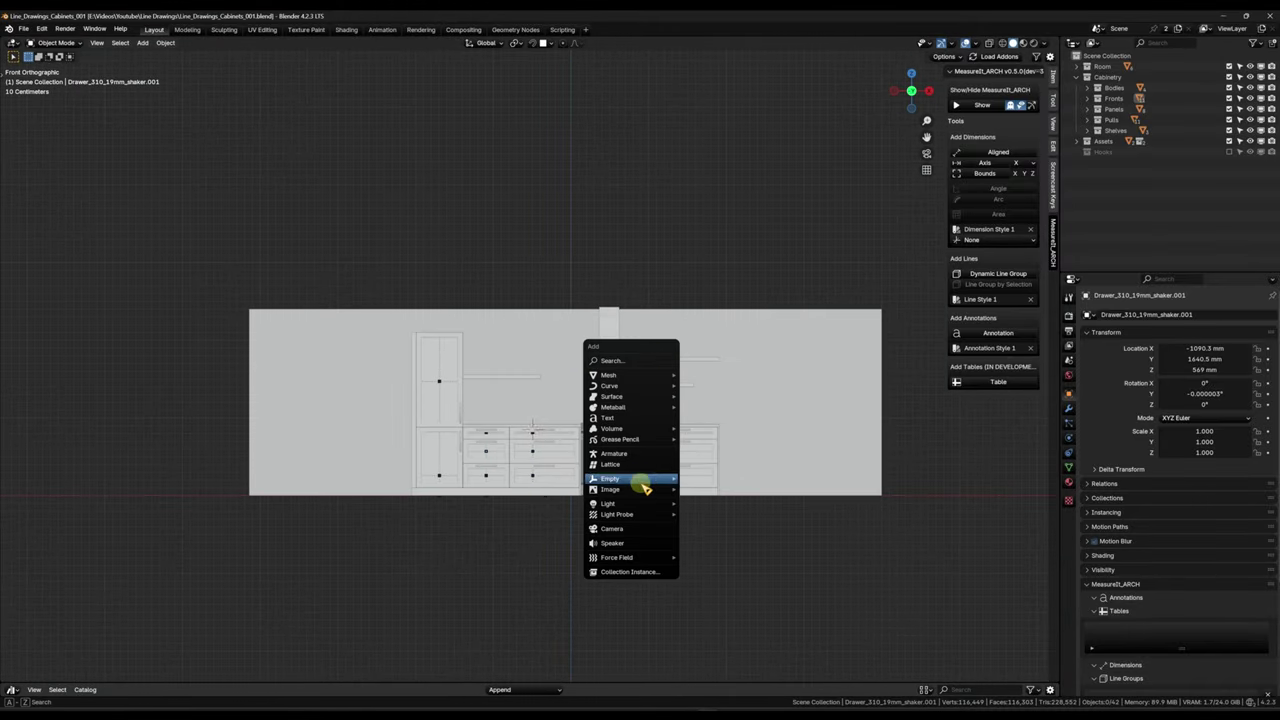
click(648, 529)
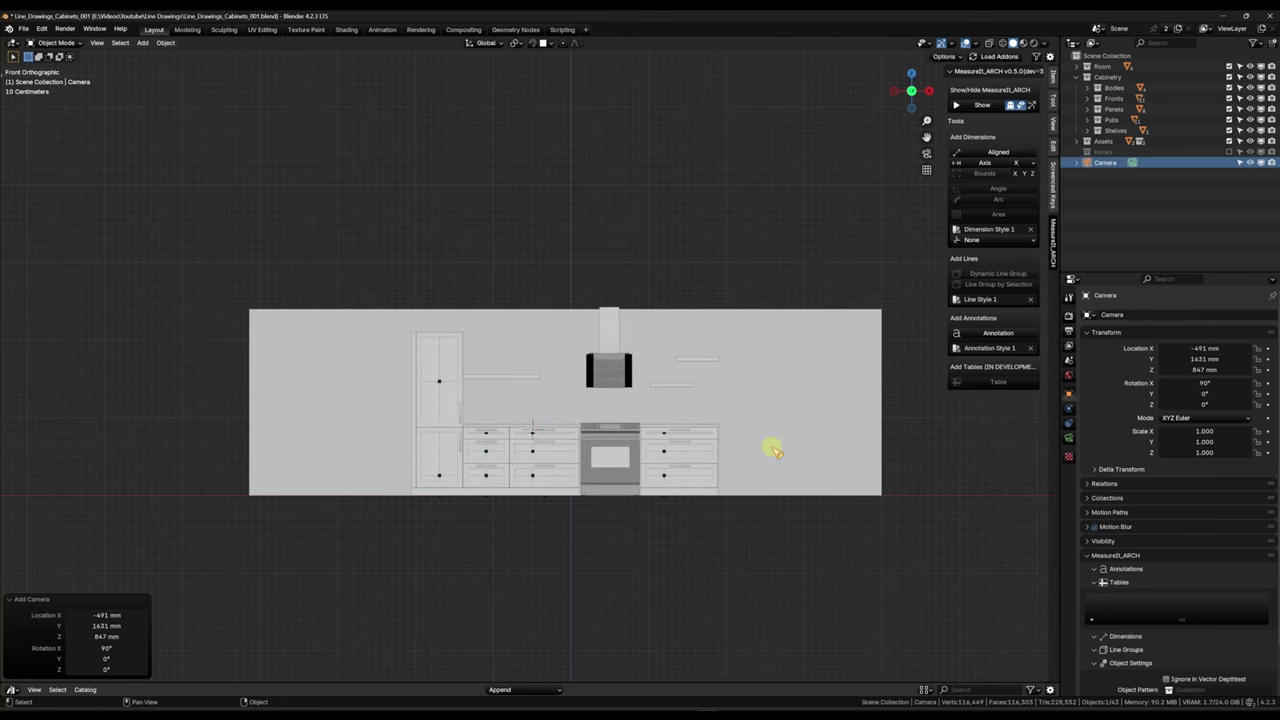
key(ctrl+alt+KP_0)
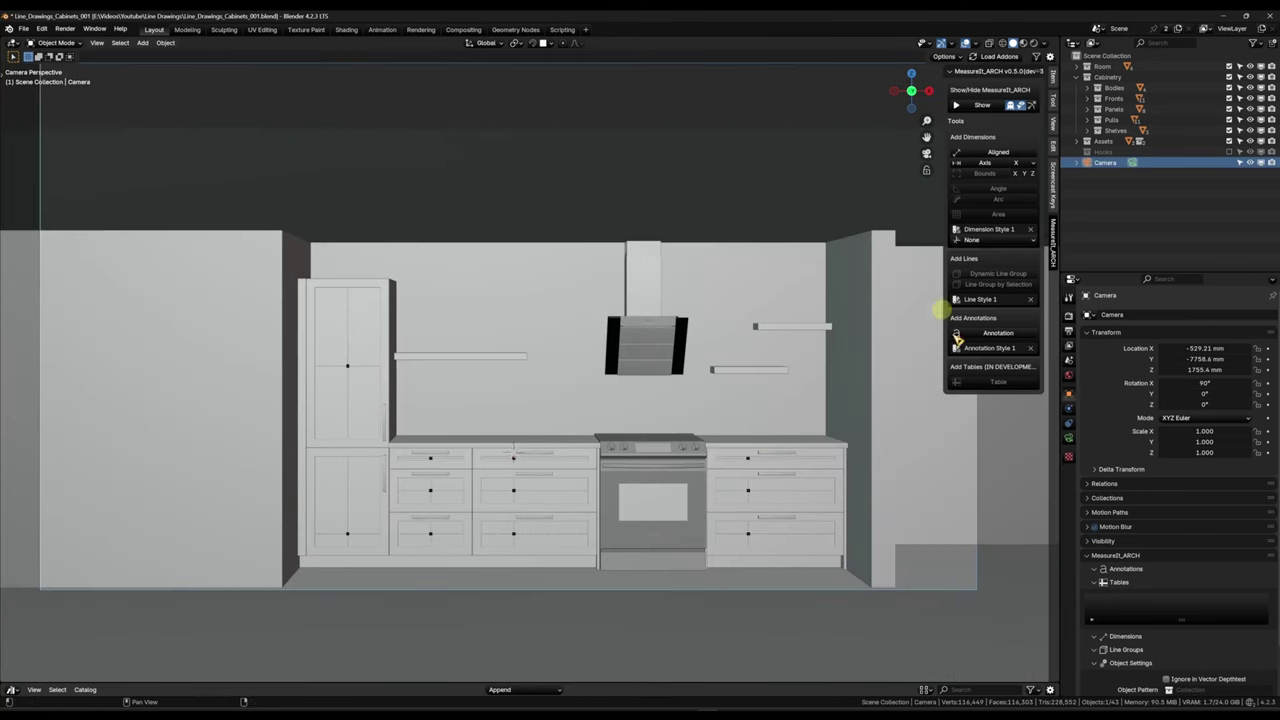
Step: Make the camera orthographic with a scale of 8.700 and shift it down to leave more space beneath the kitchen wall
click(1068, 437)
click(1210, 348)
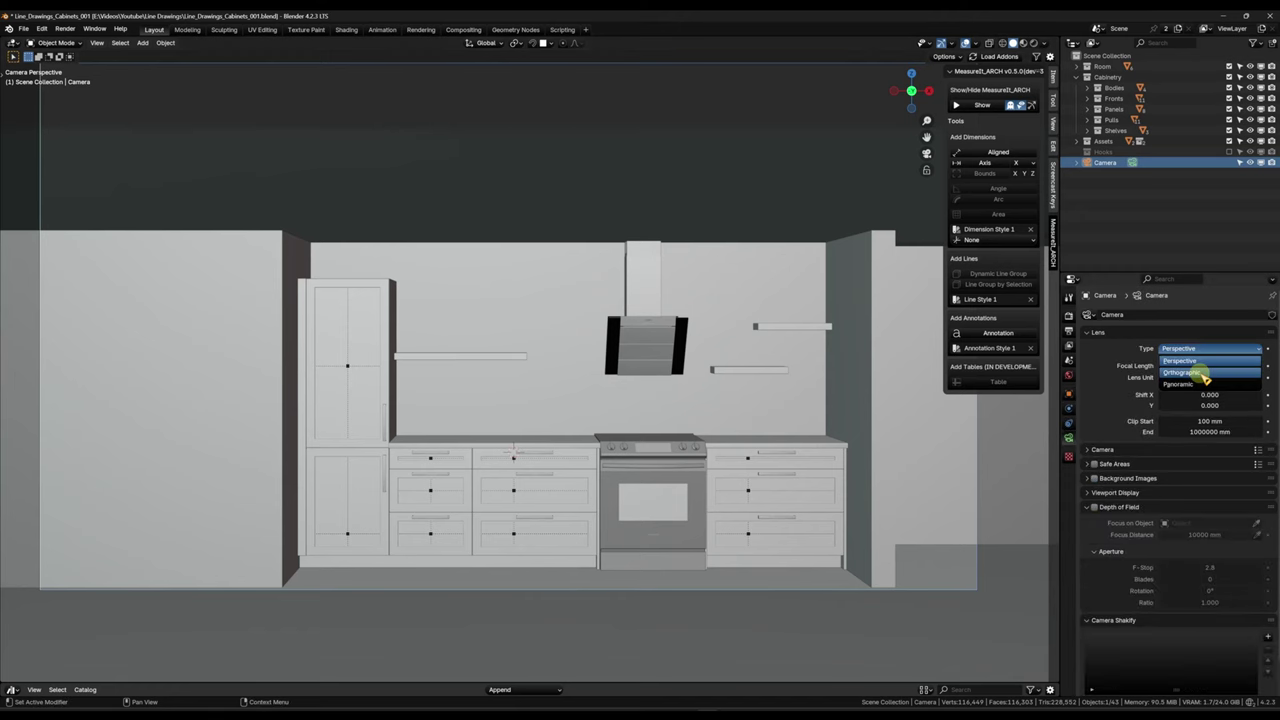
click(1190, 372)
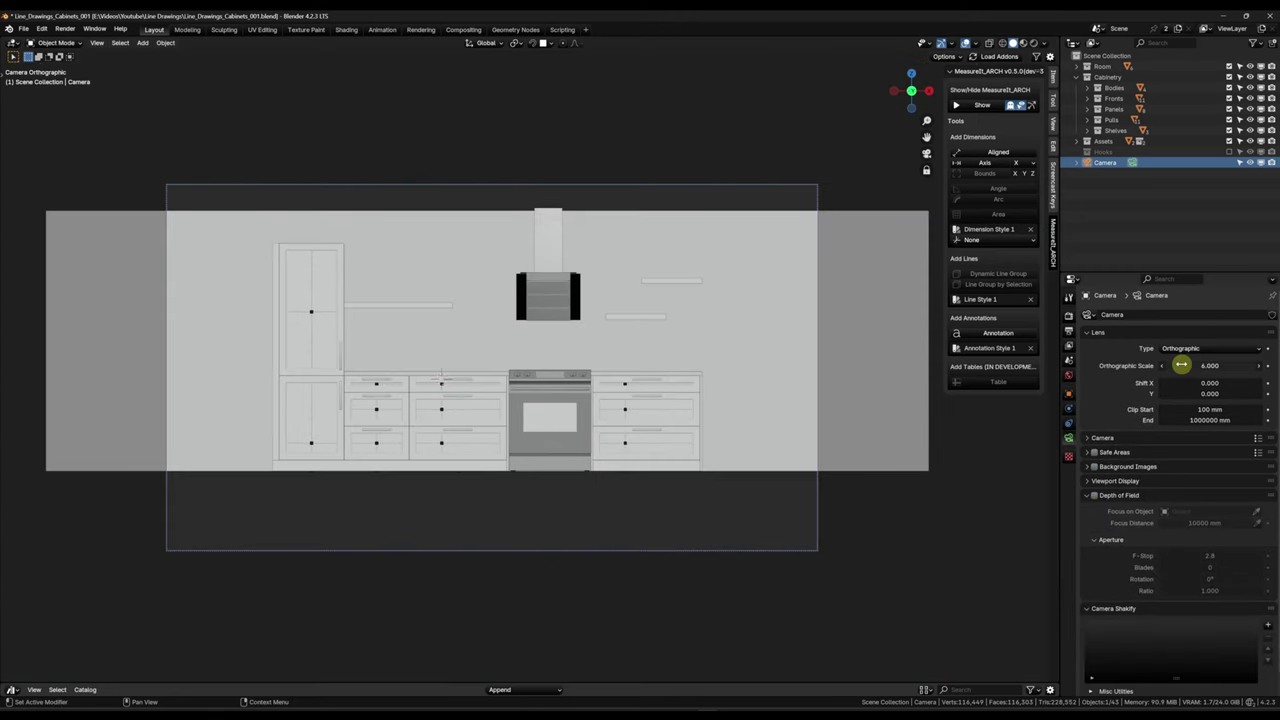
drag(1182, 365, 189, 366)
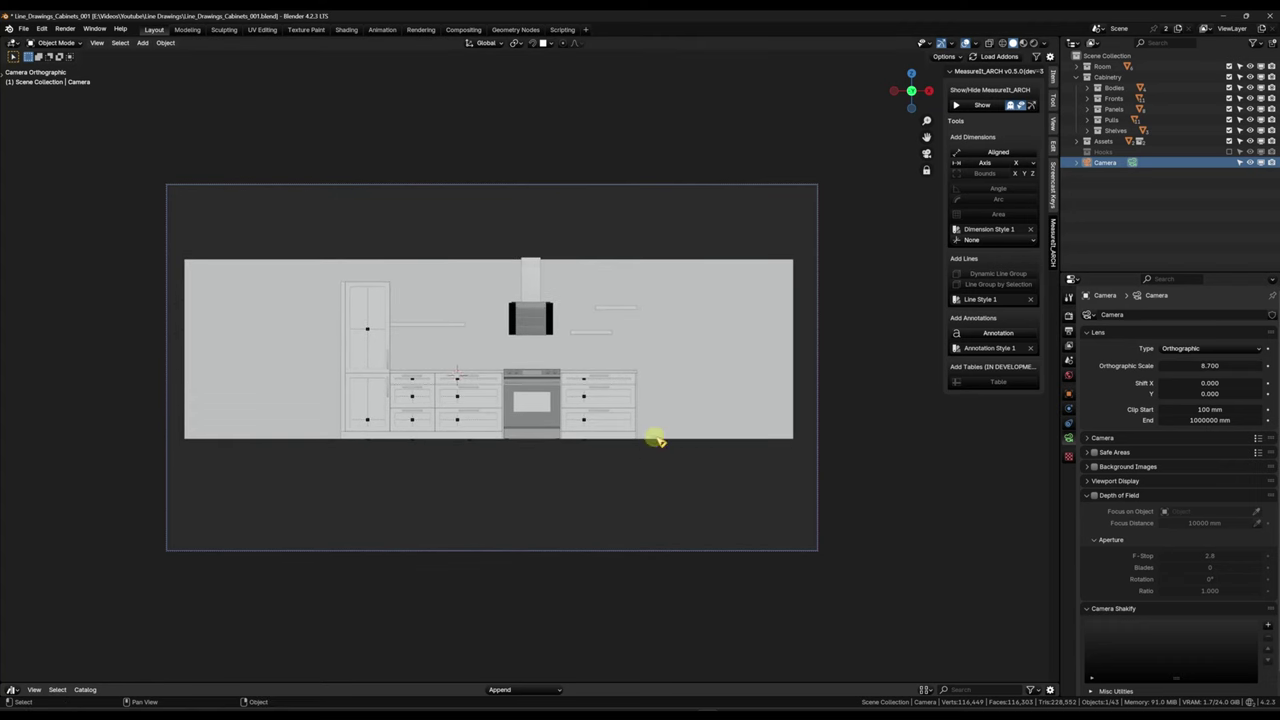
shift+middle_drag(695, 412, 697, 389)
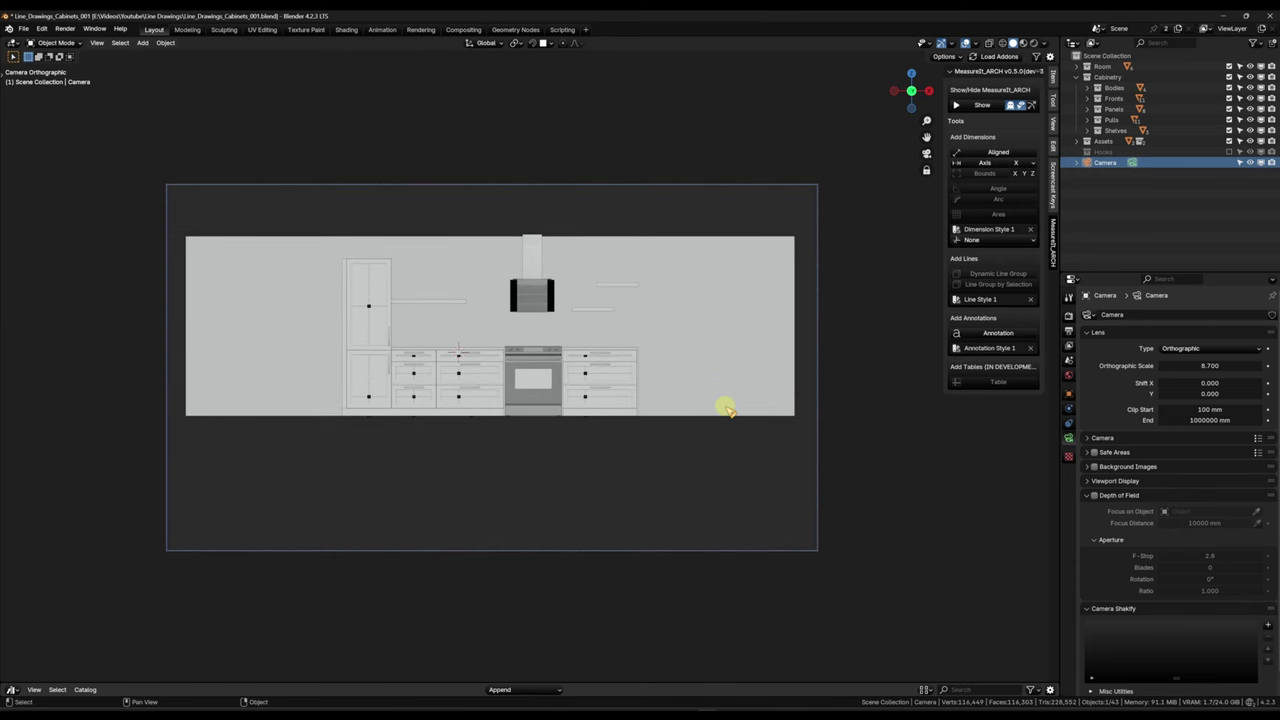
click(761, 520)
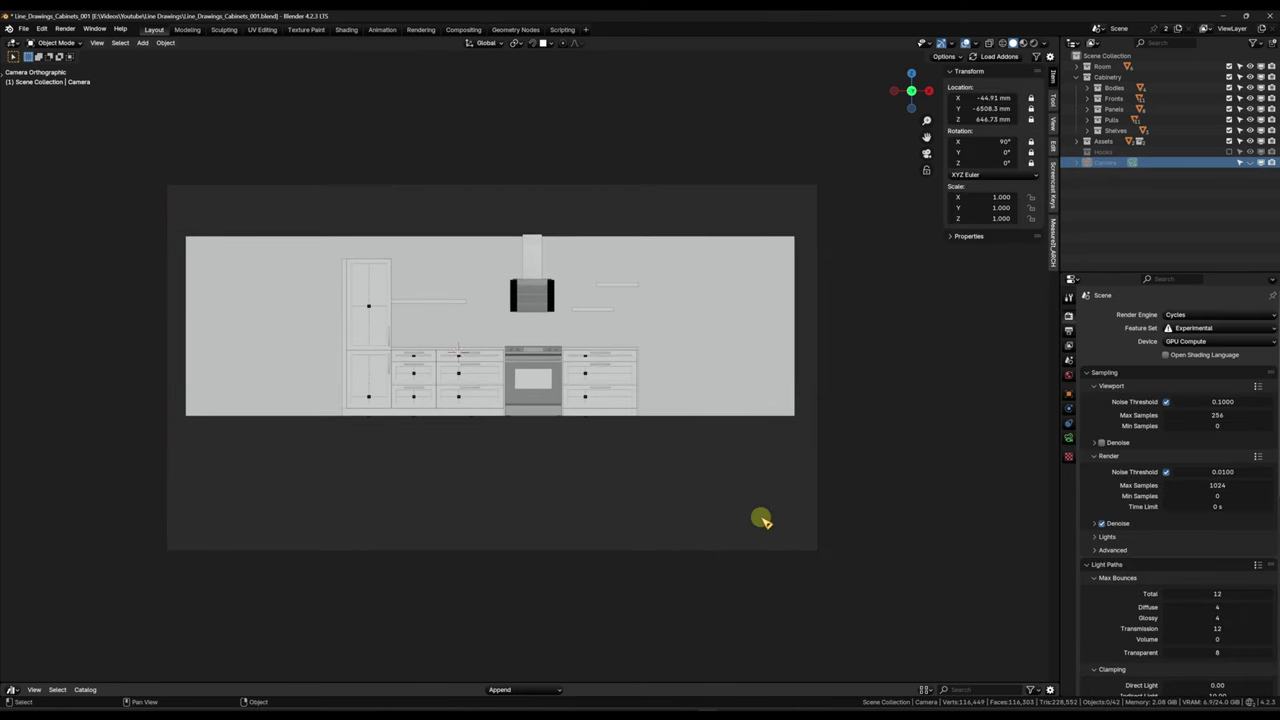
Step: Render the camera view to check the framing, then close the render window
key(F12)
drag(875, 302, 689, 152)
click(686, 23)
Step: Exclude the Pulls, Fronts, Shelves and Assets collections, leaving the room, cabinet bodies and panels in the scene
middle_drag(460, 370, 571, 418)
scroll(625, 440, up, 4)
shift+middle_drag(571, 418, 648, 490)
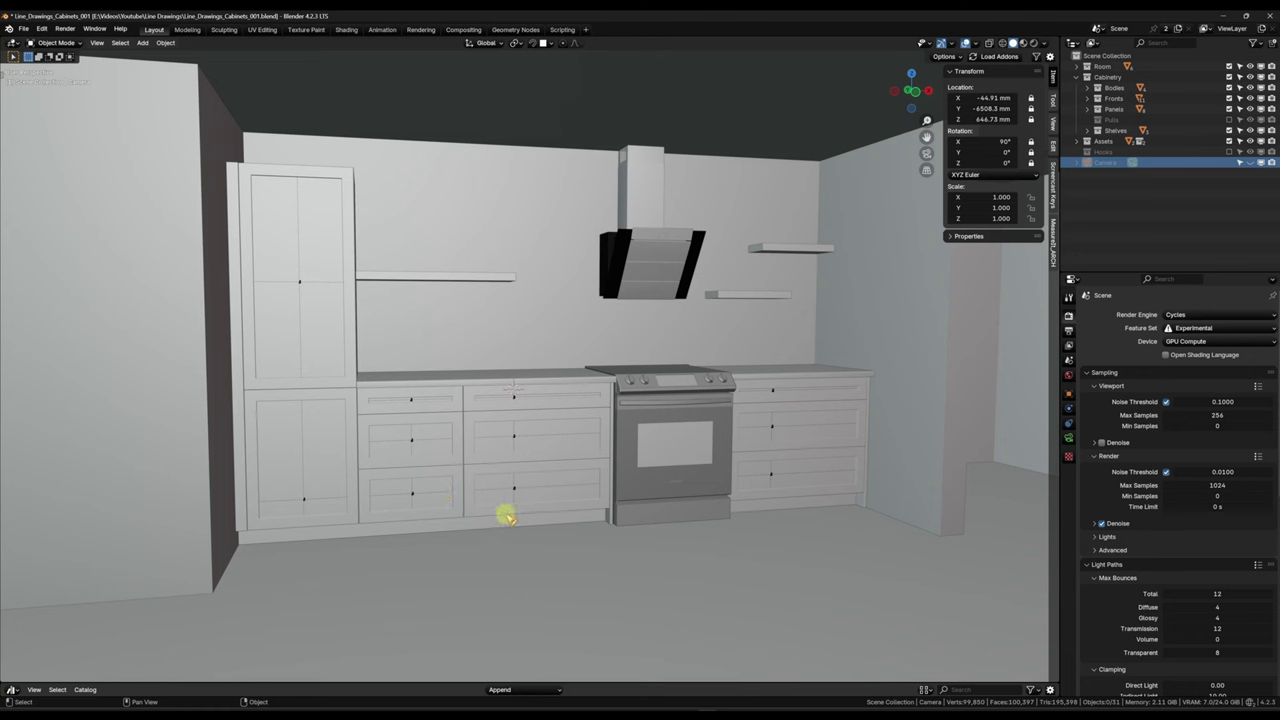
click(1229, 98)
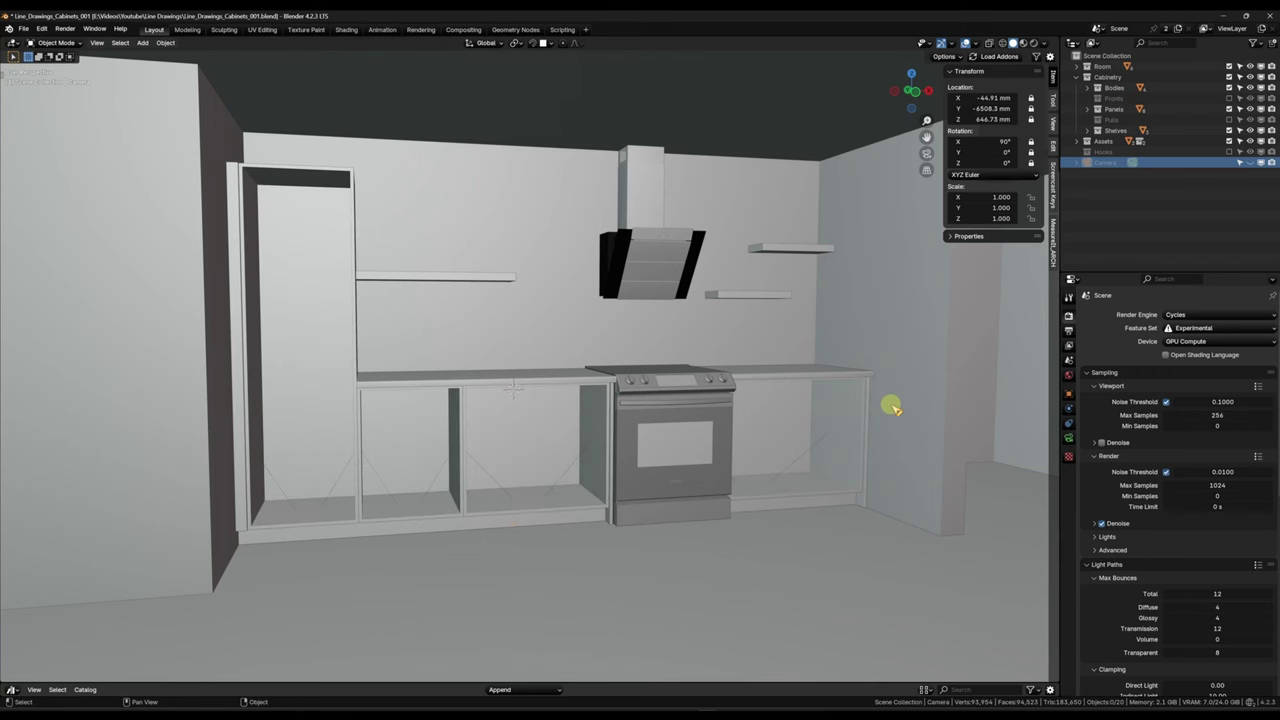
click(1229, 130)
click(1229, 141)
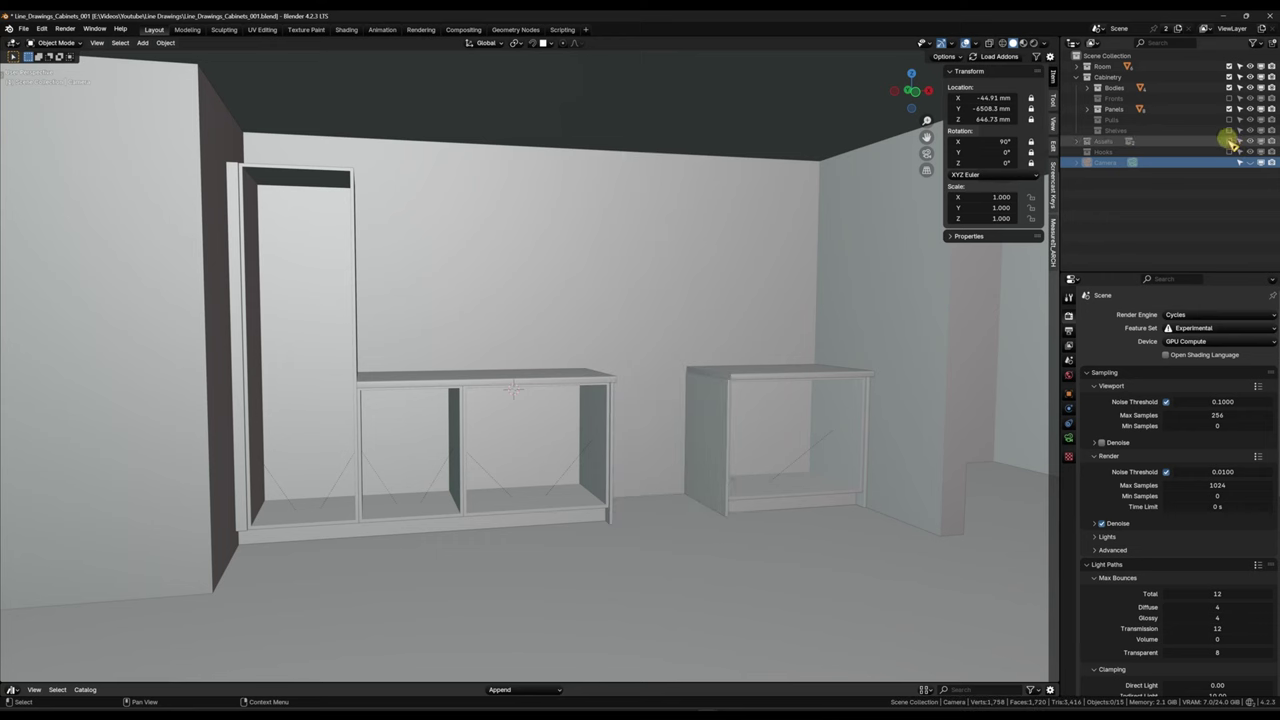
Step: Apply both Hook modifiers on the tall cabinet body, keeping its Bevel modifier
click(352, 438)
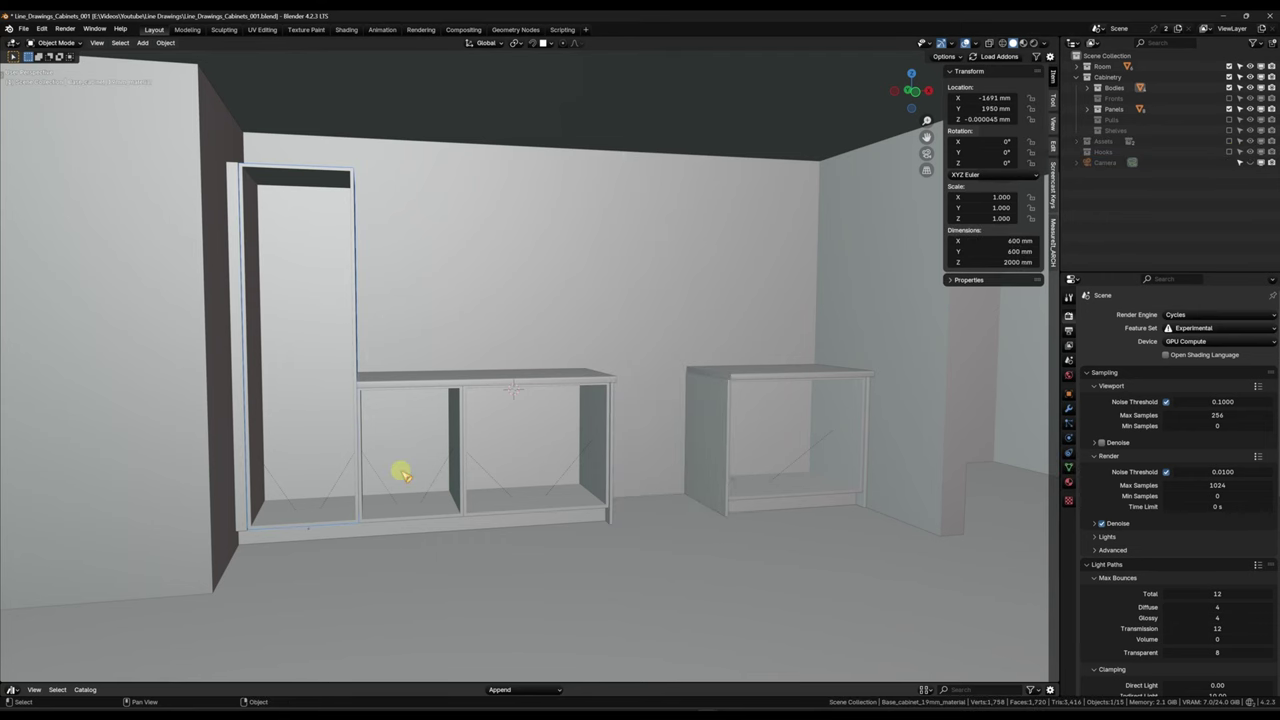
shift+middle_drag(401, 471, 417, 476)
click(1069, 409)
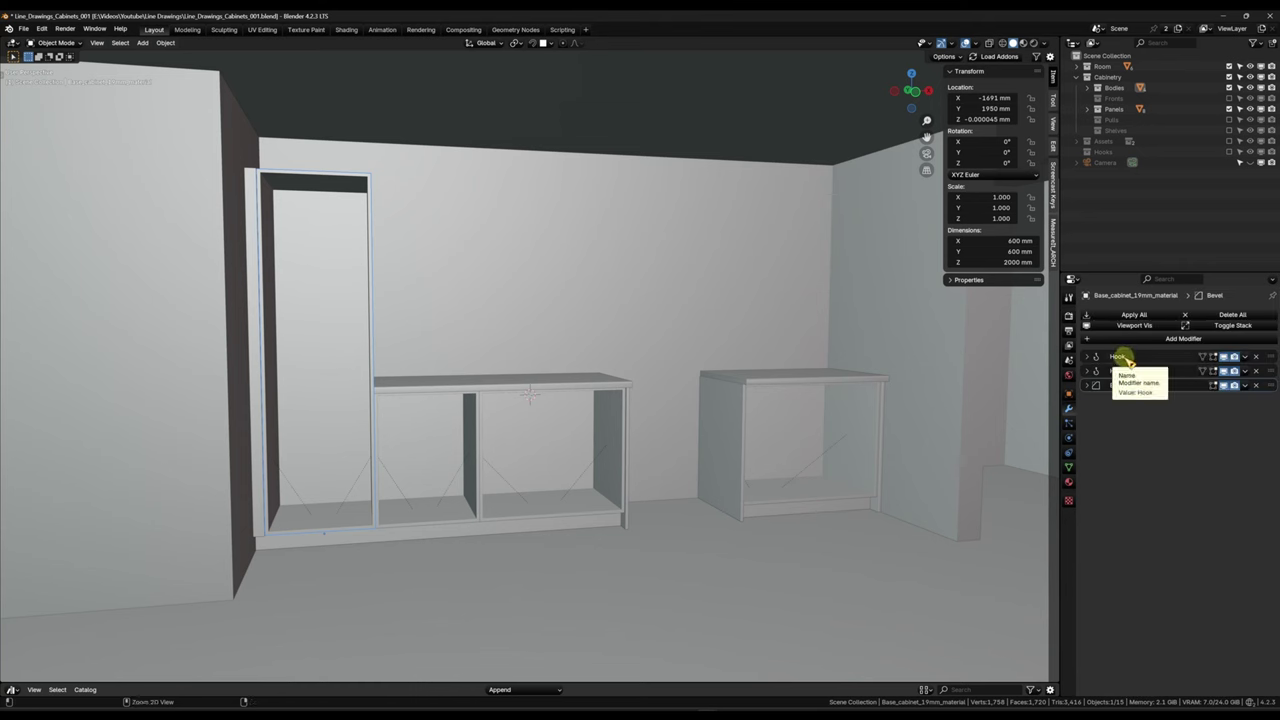
key(ctrl+a)
key(ctrl+a)
Step: Apply the Hook and Hook.001 modifiers on the three low base cabinet bodies
click(468, 465)
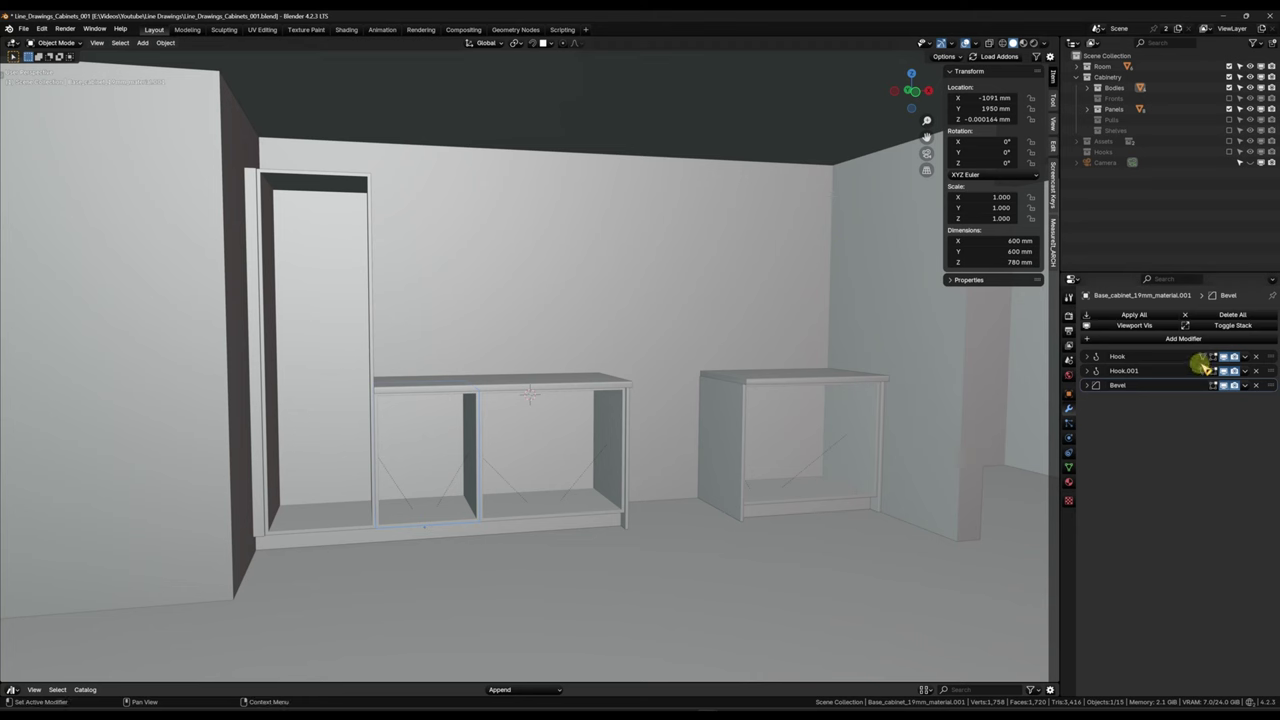
key(ctrl+a)
click(591, 500)
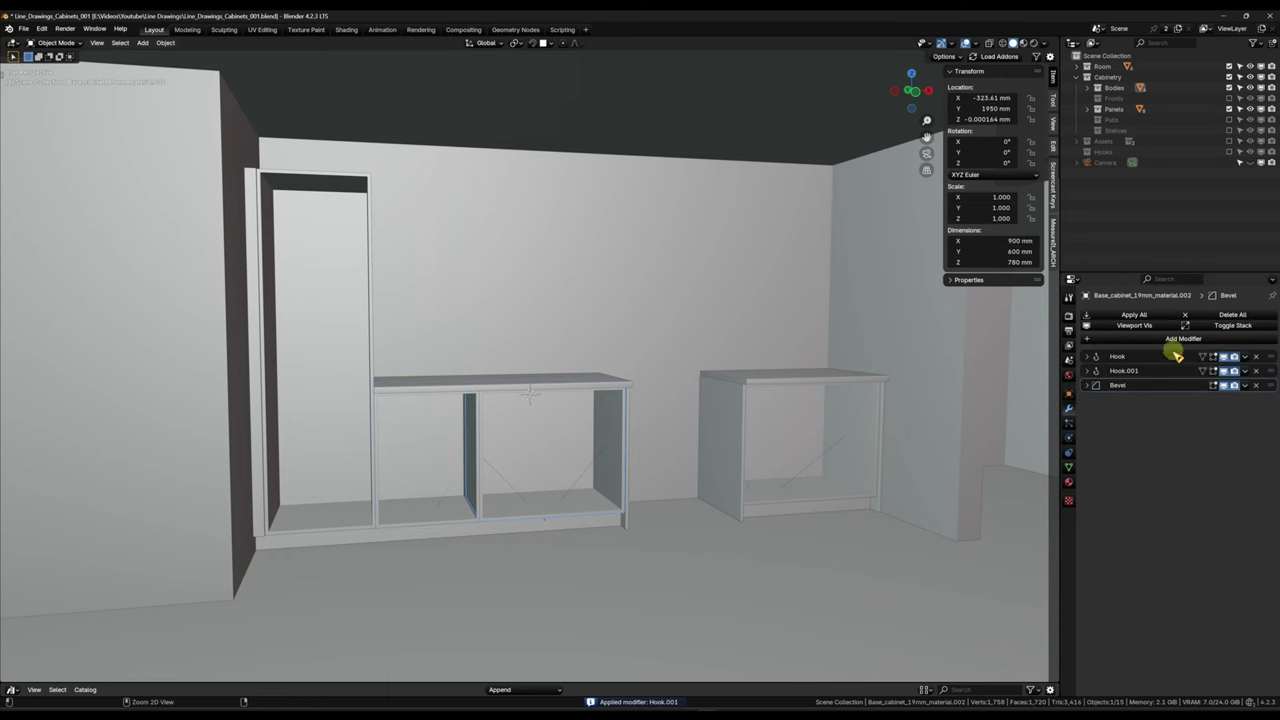
key(ctrl+a)
click(740, 500)
key(ctrl+a)
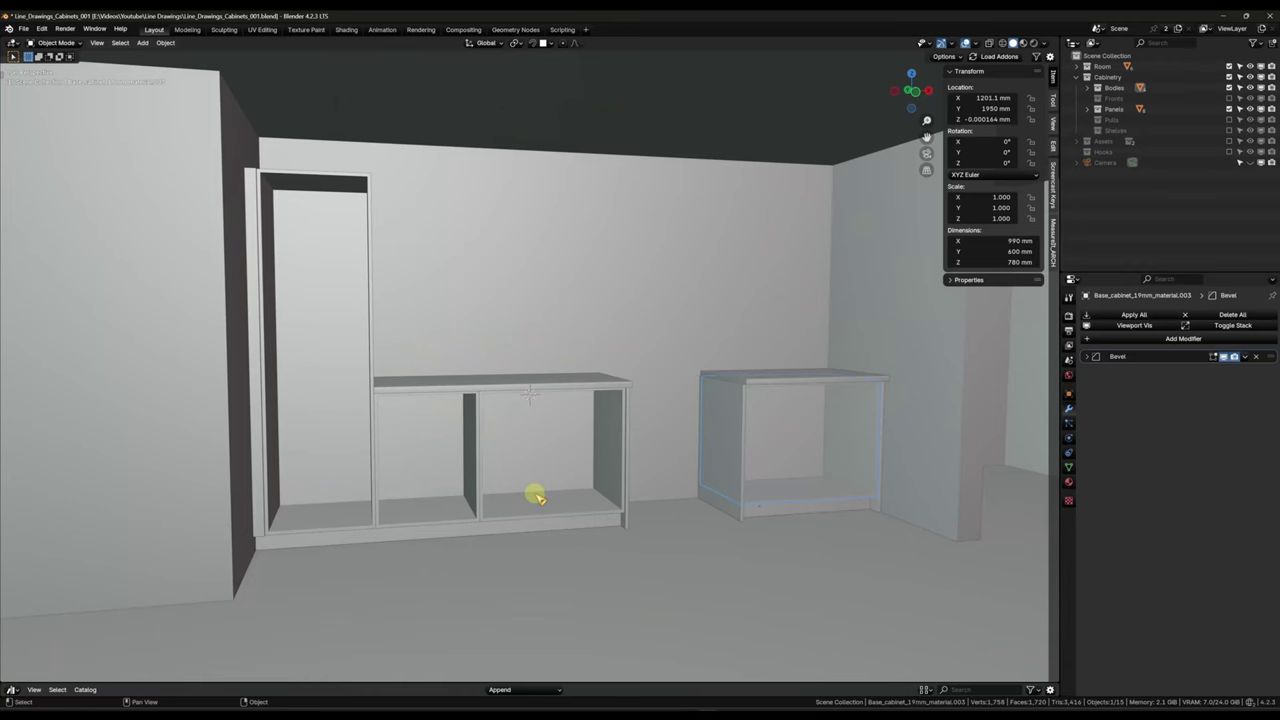
Step: Switch to the orthographic front view, turn on the MeasureIt_ARCH display and clear the selection
key(grave)
click(436, 394)
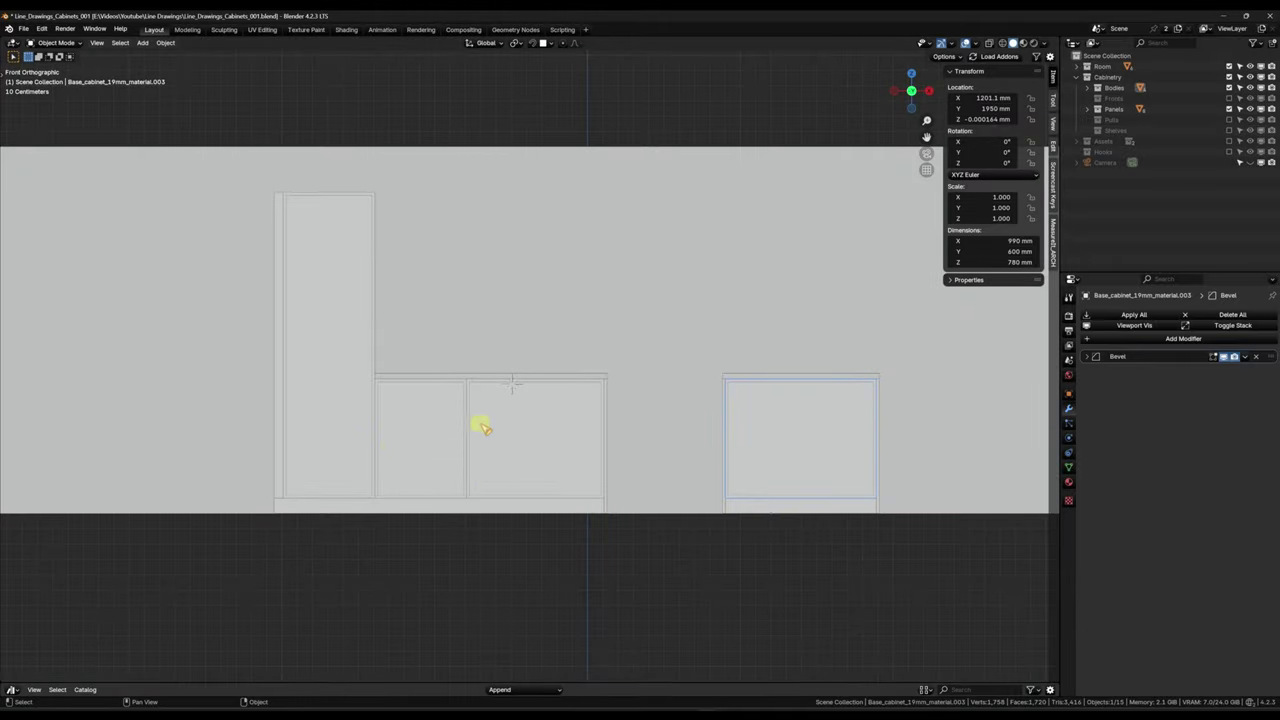
scroll(482, 427, down, 2)
click(1054, 240)
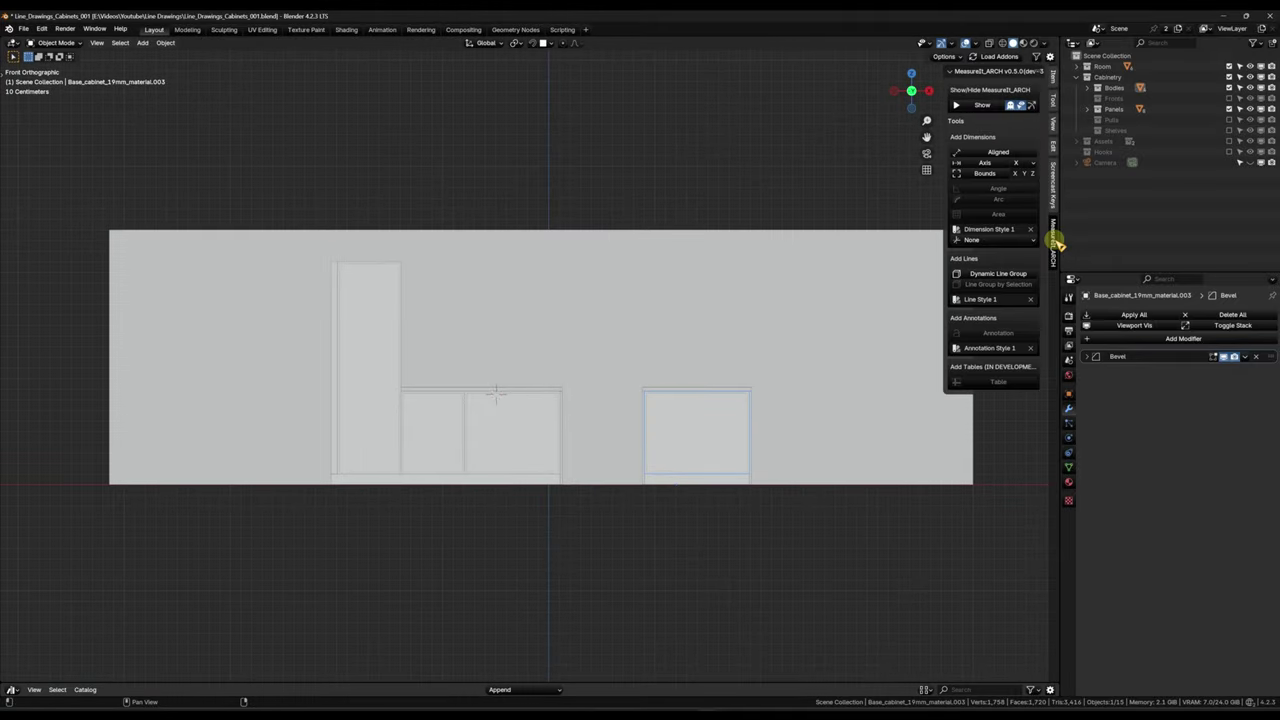
click(975, 106)
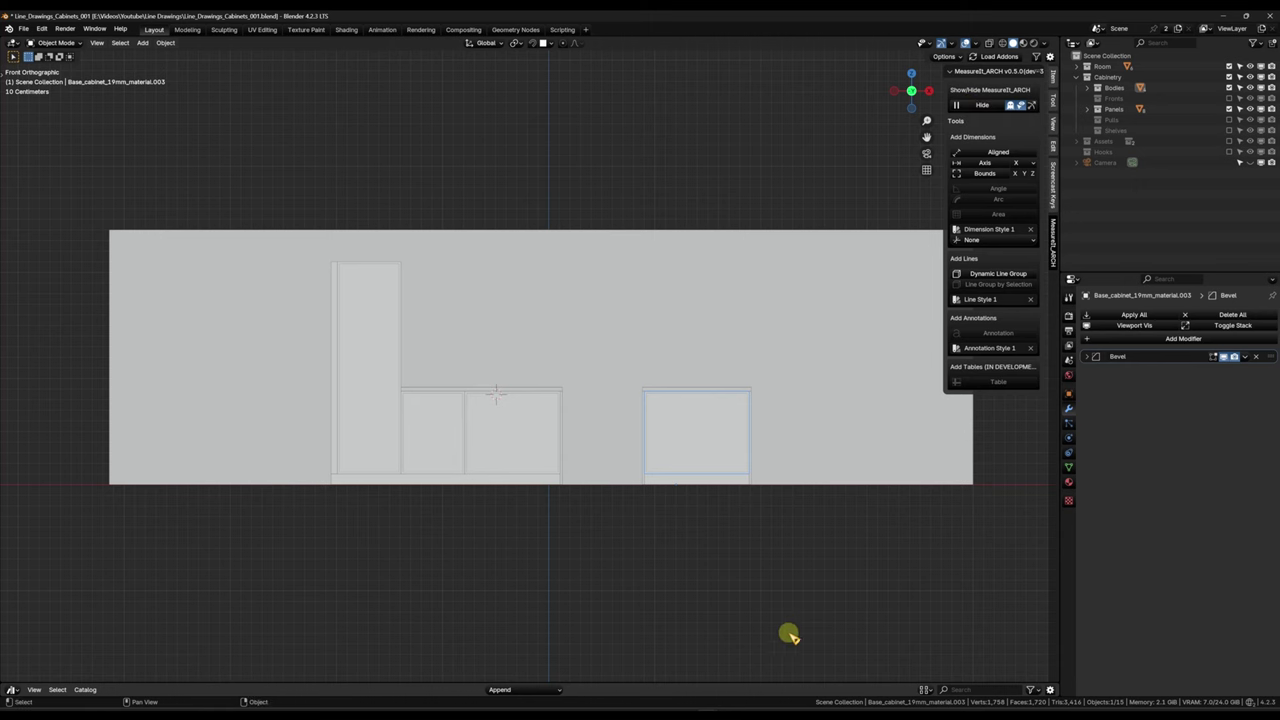
click(655, 632)
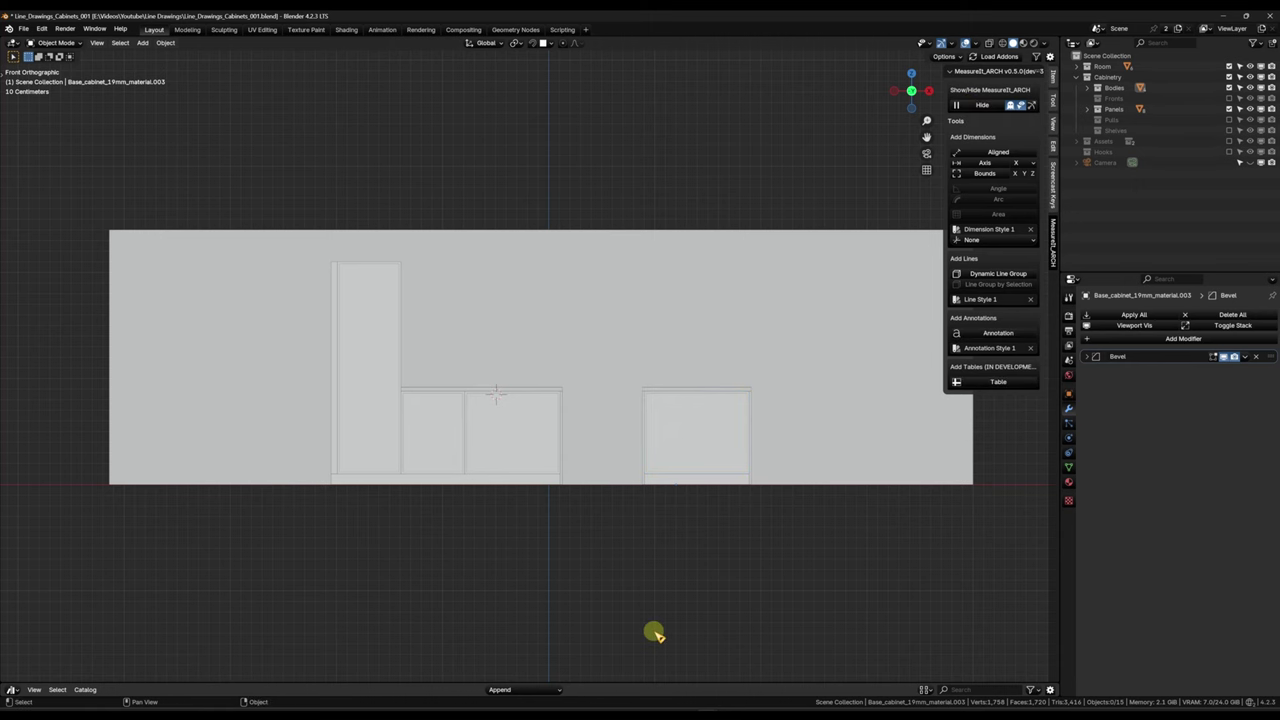
Step: Add an aligned dimension between the room's outer bottom corners, using the Carpenter style and the XZ Plane as view plane
click(694, 320)
key(Tab)
click(559, 318)
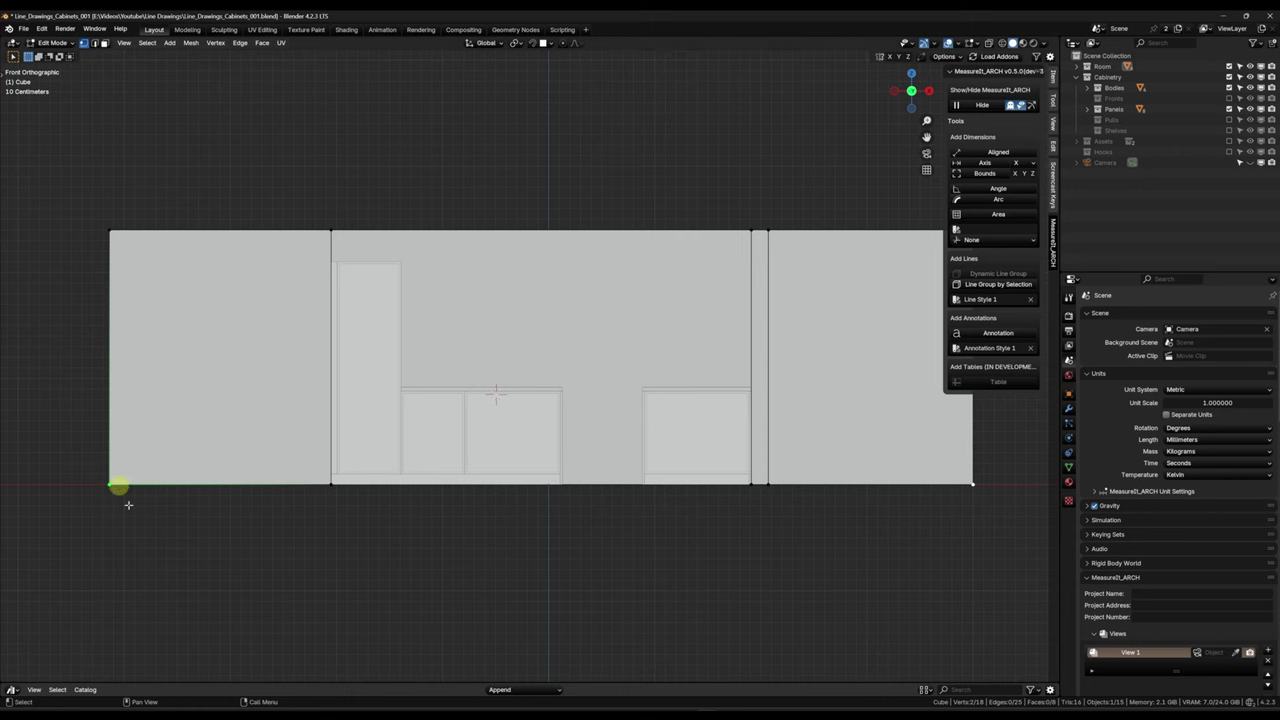
click(369, 563)
click(124, 485)
shift+click(972, 484)
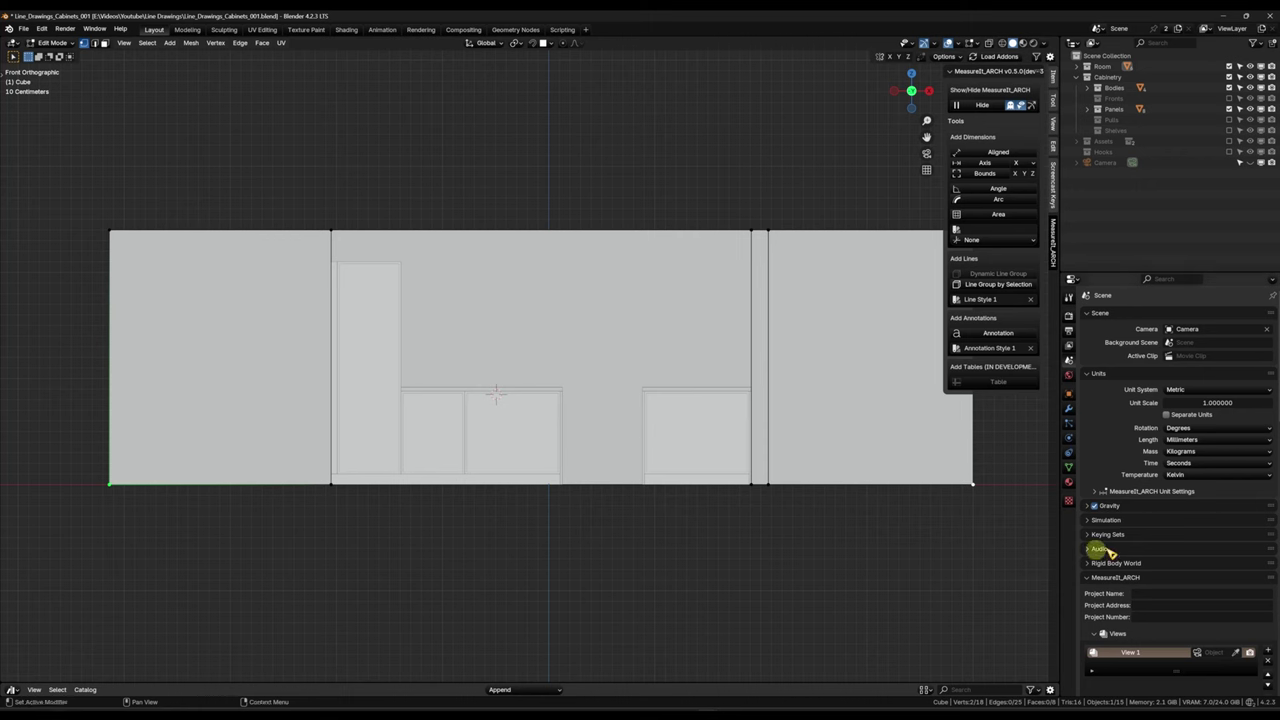
click(1028, 240)
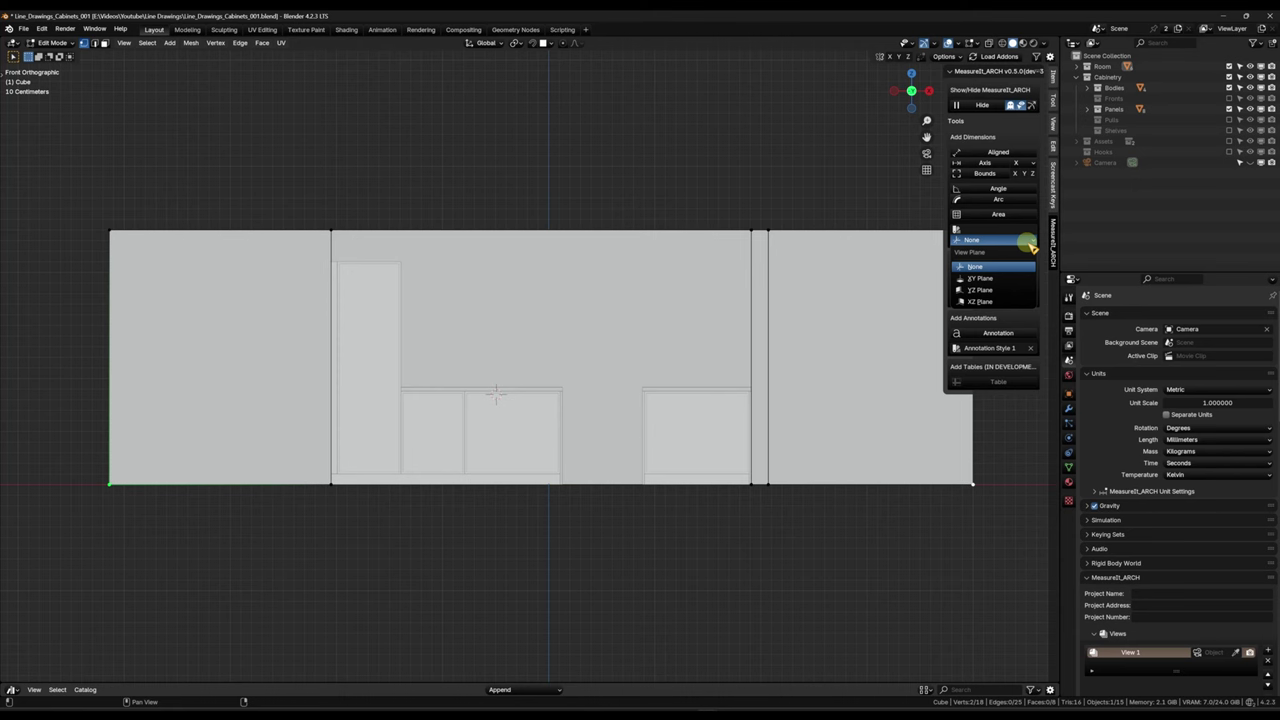
click(1010, 240)
click(1000, 298)
click(997, 231)
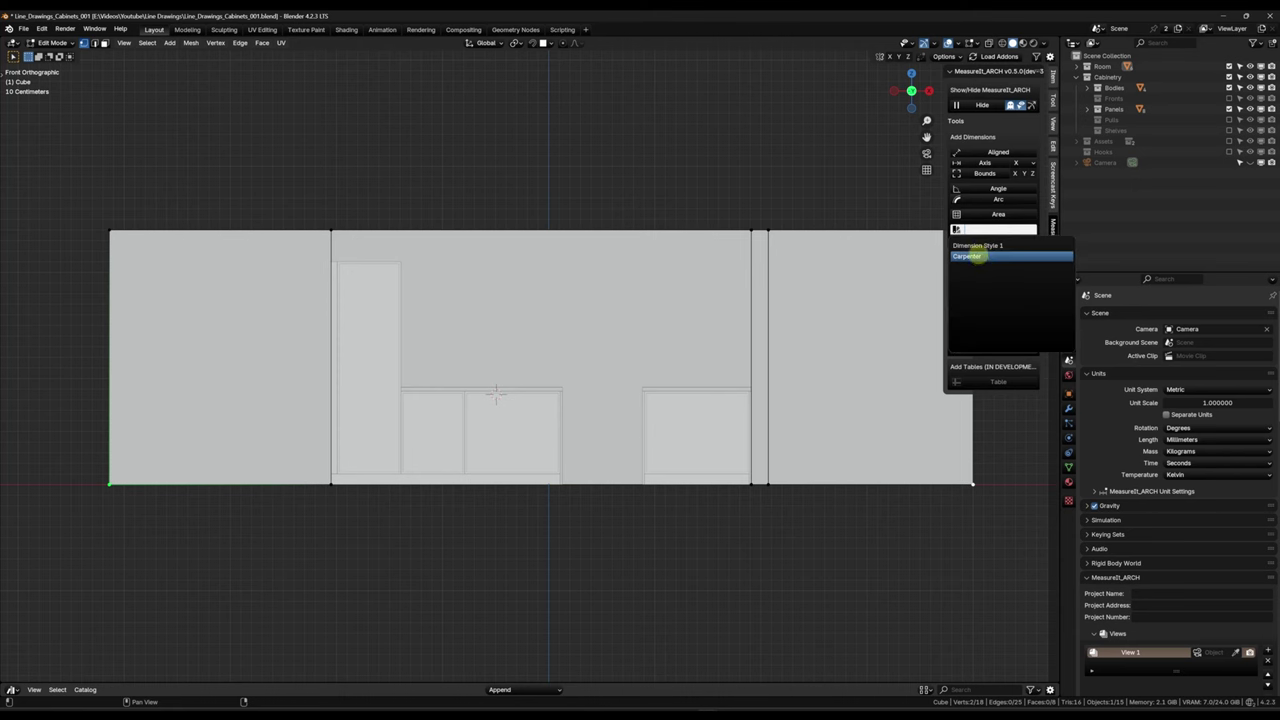
click(977, 257)
click(1003, 151)
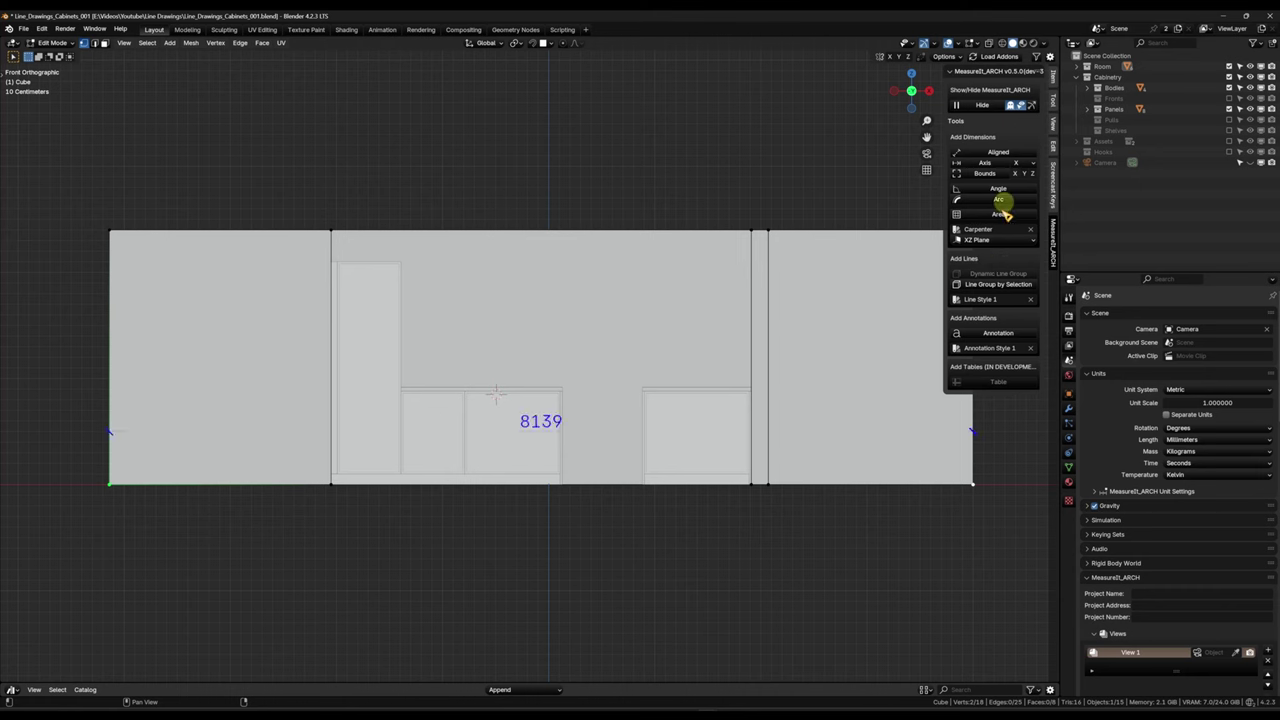
Step: Set the overall width dimension's tweak distance to -1500 mm
click(1068, 394)
scroll(1155, 560, down, 5)
scroll(1155, 560, down, 3)
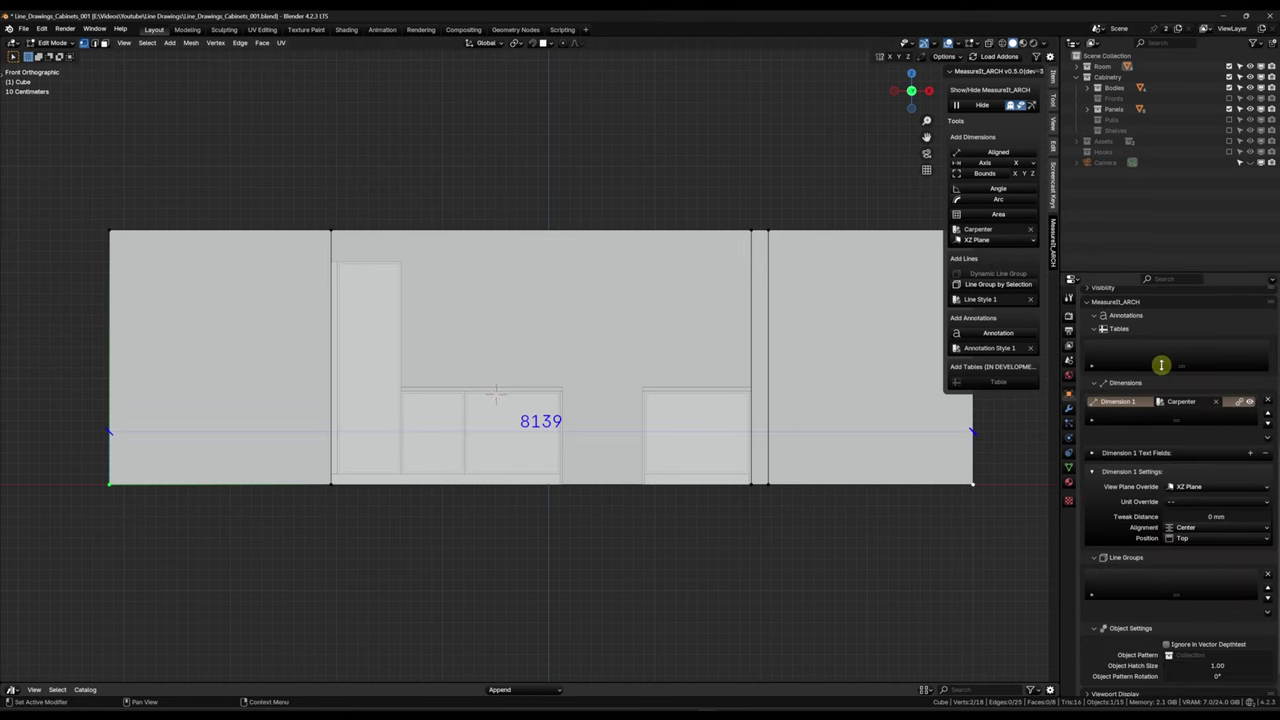
drag(1228, 515, 59, 520)
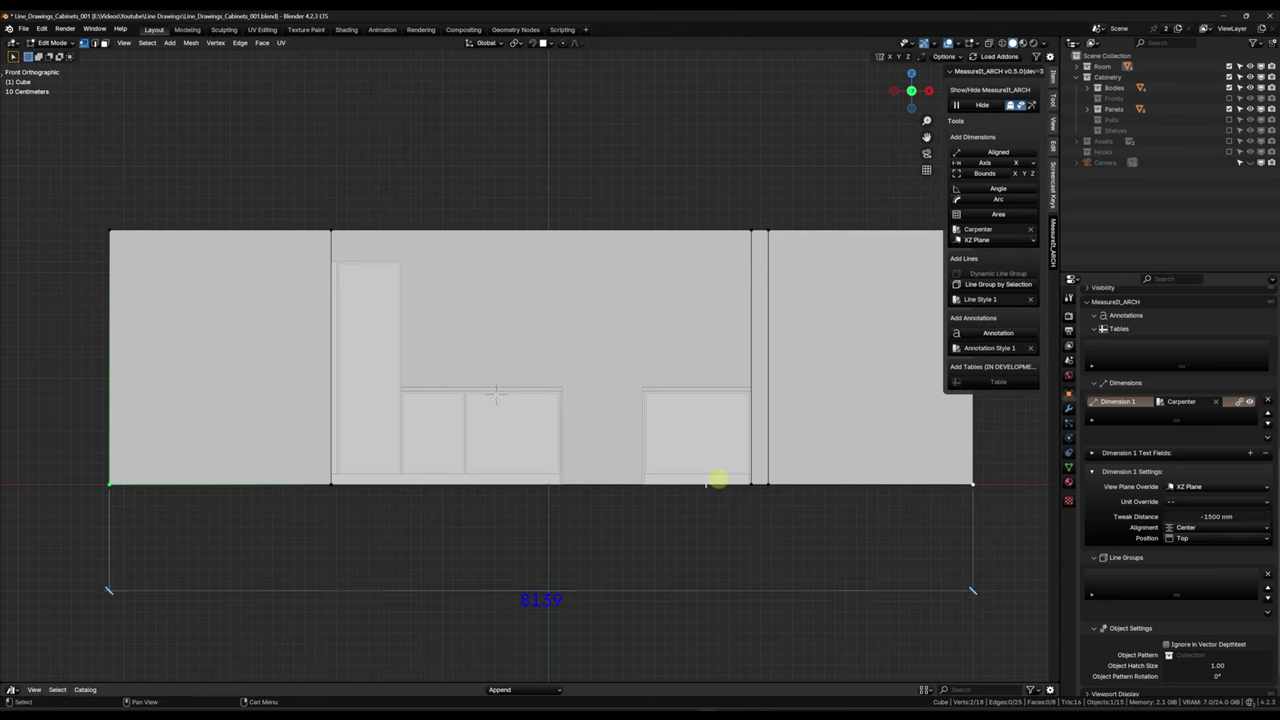
Step: Add aligned dimensions along the floor across the left wall section and the cabinet niche, each with a tweak distance of -1300 mm
click(108, 482)
shift+click(330, 485)
click(998, 151)
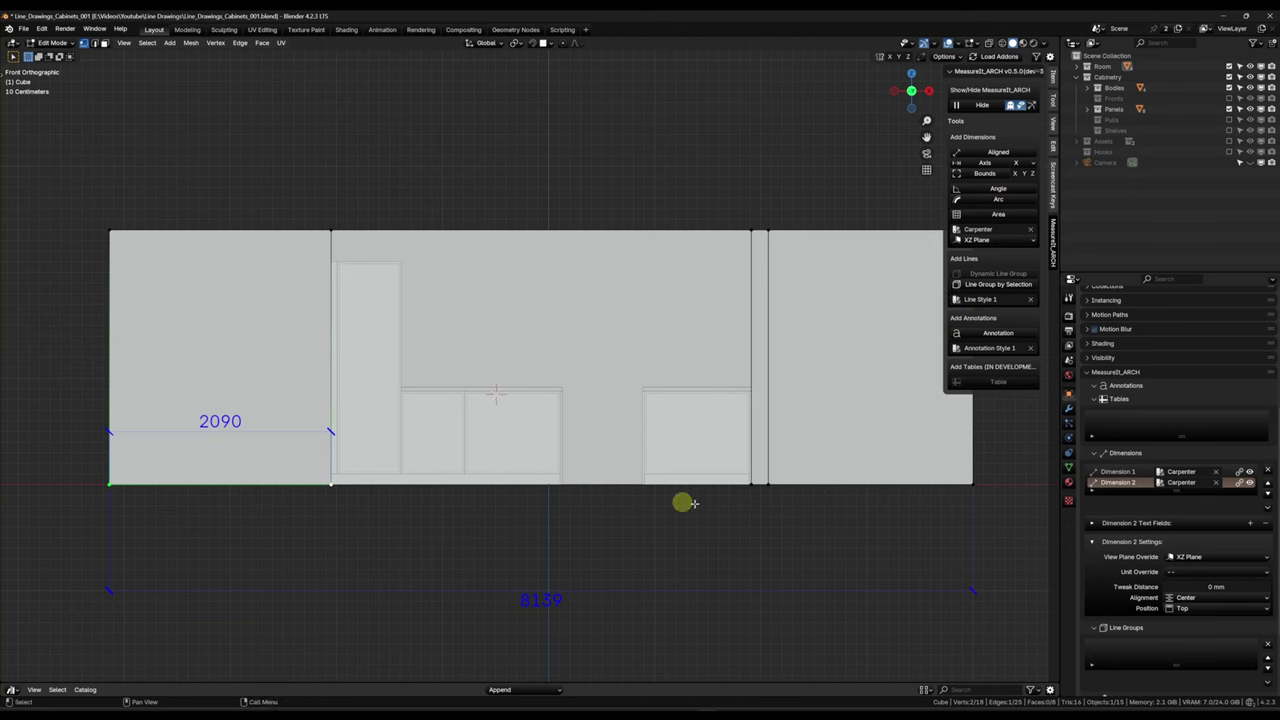
drag(1240, 587, 167, 154)
click(1000, 162)
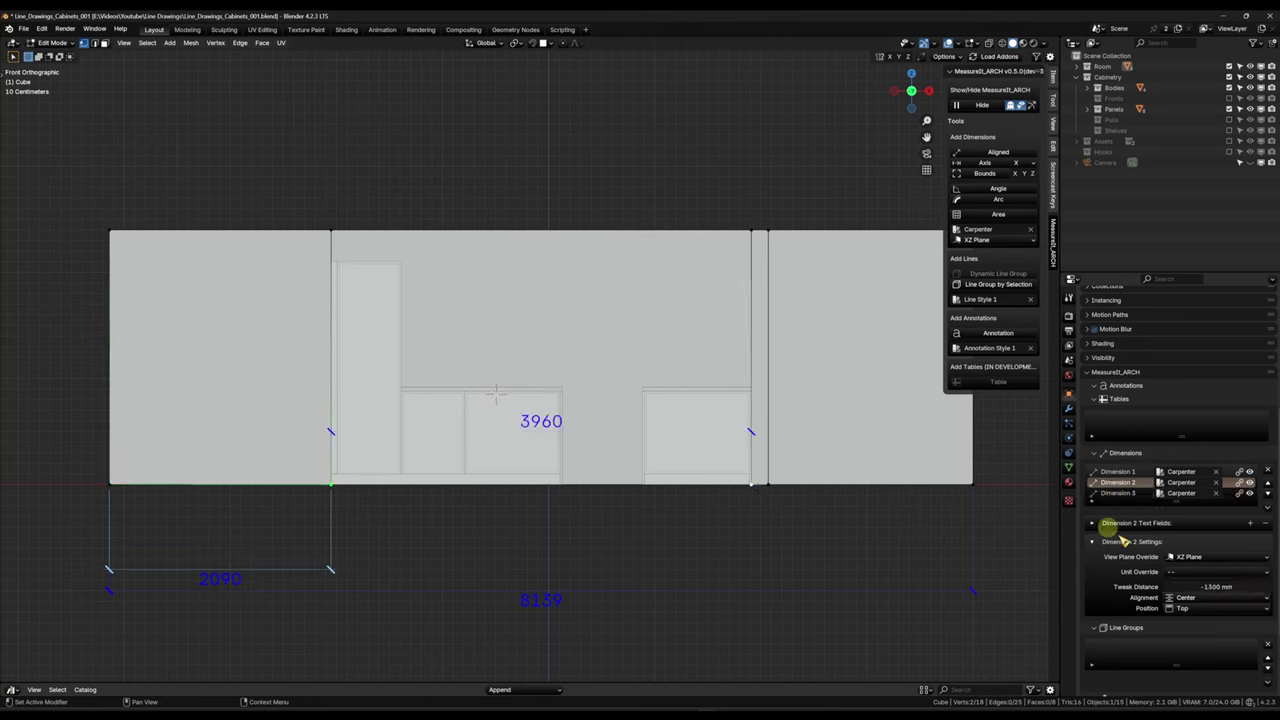
drag(1243, 586, 220, 157)
Step: Add an aligned dimension across the narrow partition with a tweak distance of -1300 mm and its text position set to Bottom
click(993, 152)
shift+middle_drag(876, 596, 820, 594)
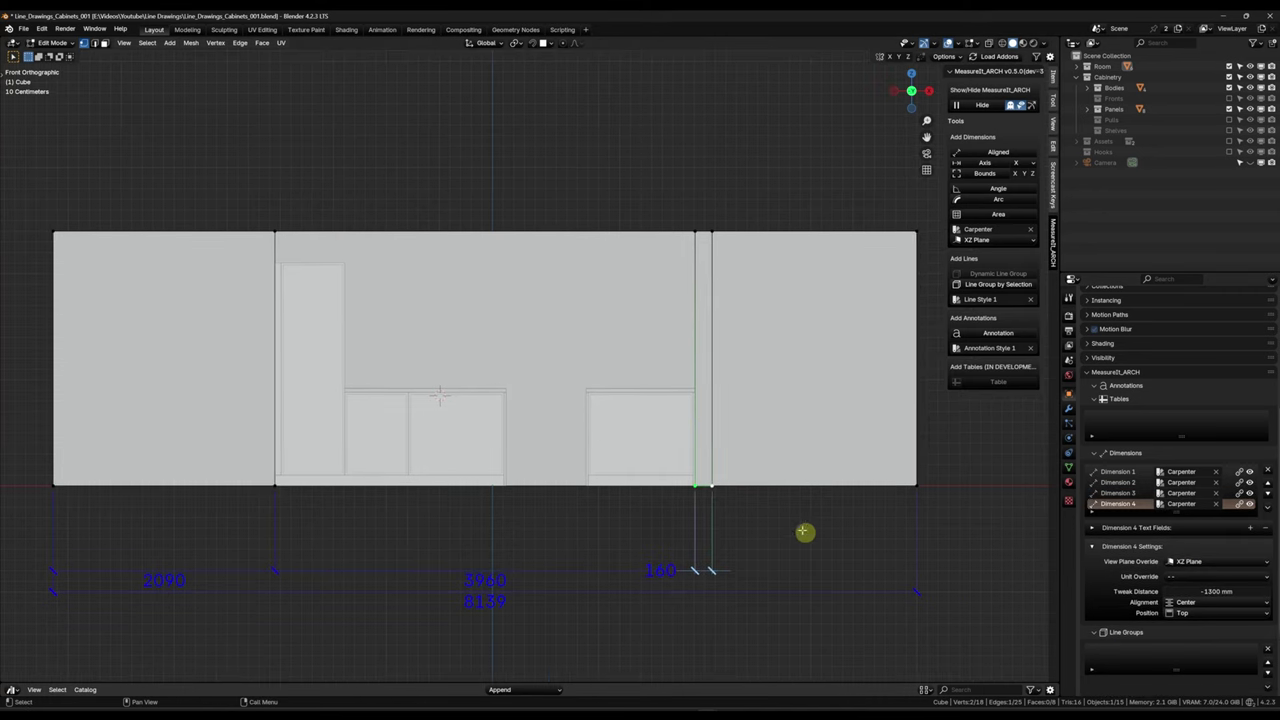
click(1218, 612)
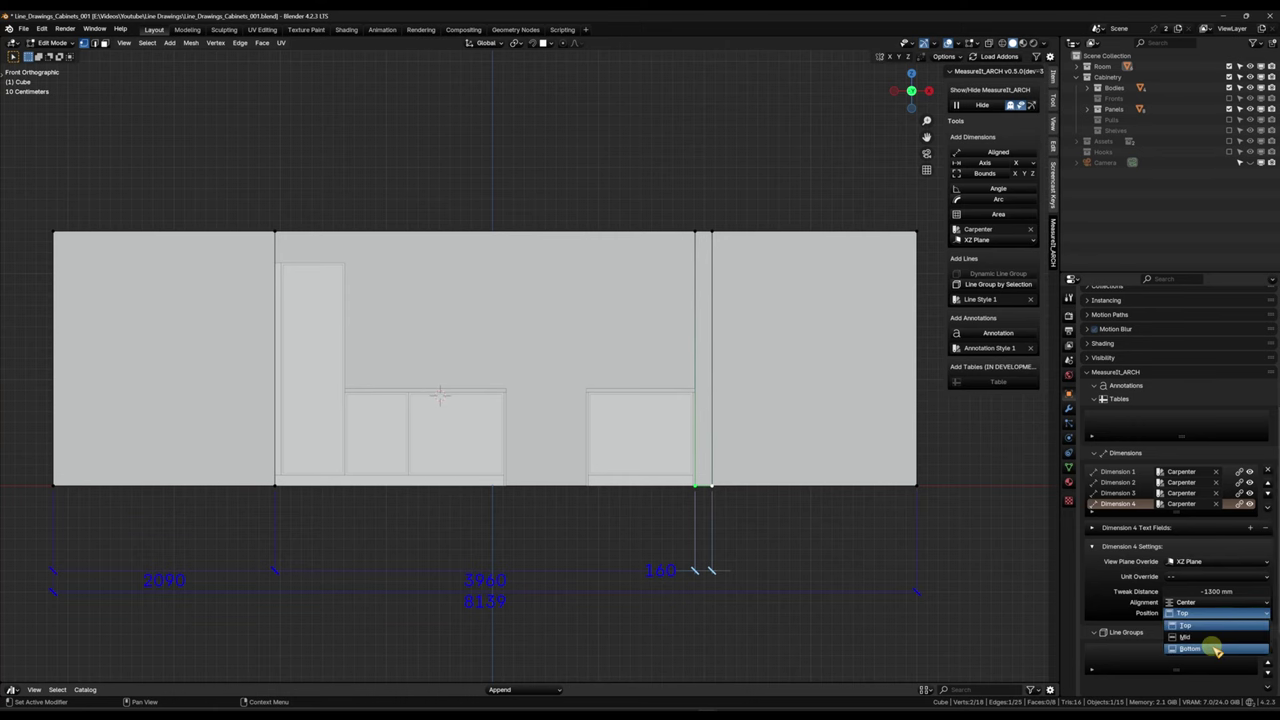
click(1218, 650)
Step: Add an aligned dimension from the narrow partition to the room's right outer corner with tweak distance -1300 mm, and leave Edit Mode
click(711, 485)
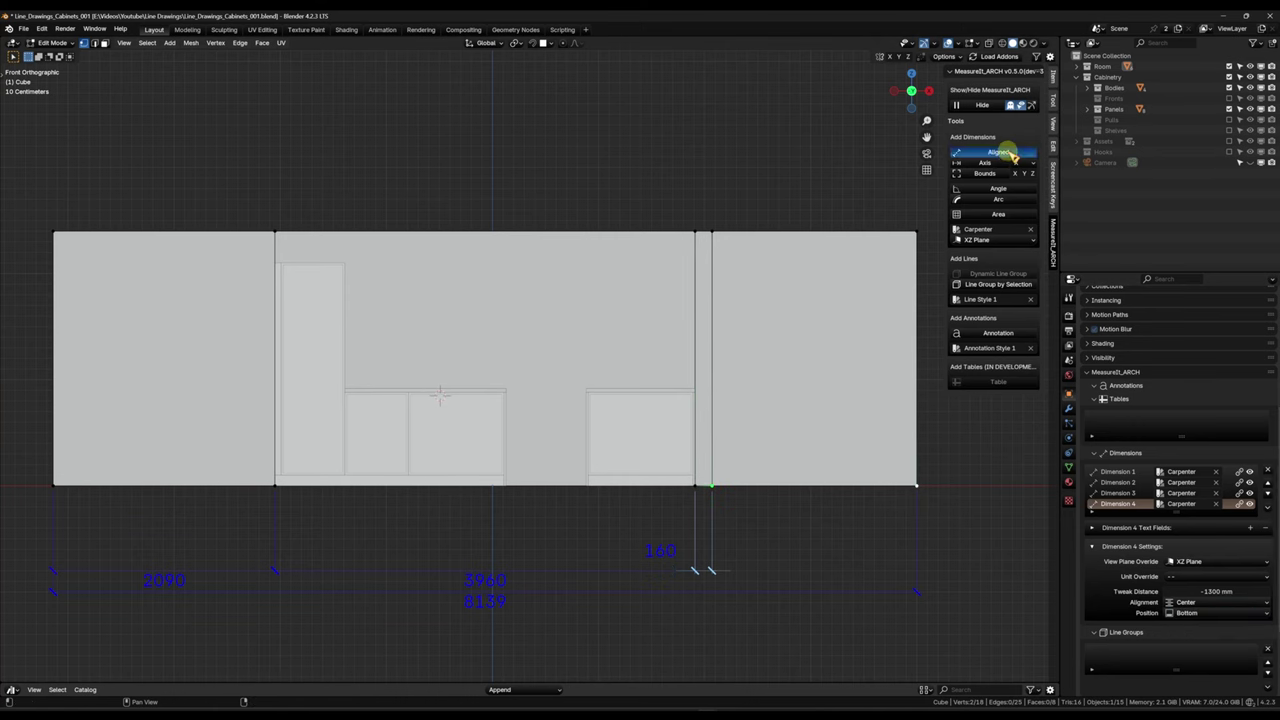
click(1005, 152)
text(-1300 mm)
key(Tab)
Step: Add an aligned dimension across the bottom of the tall cabinet's left side panel and offset it below the floor line
shift+middle_drag(268, 480, 472, 441)
scroll(523, 446, up, 3)
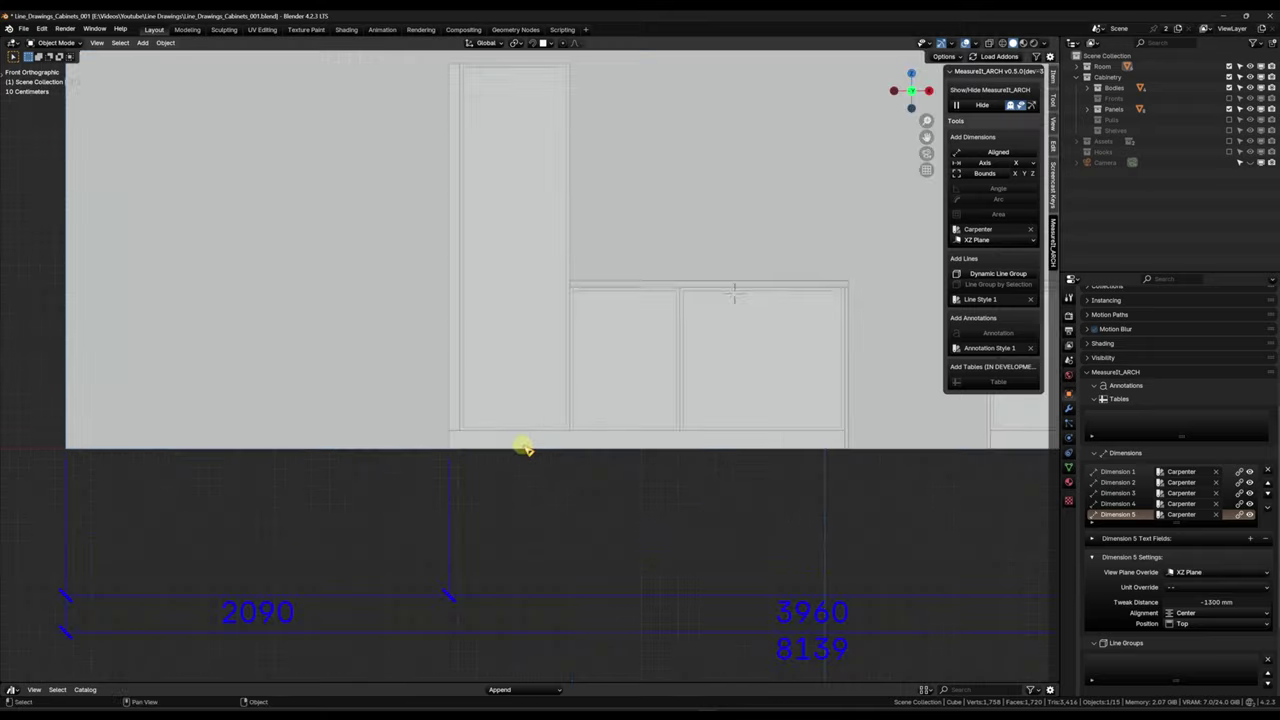
shift+middle_drag(595, 443, 523, 531)
scroll(471, 501, up, 1)
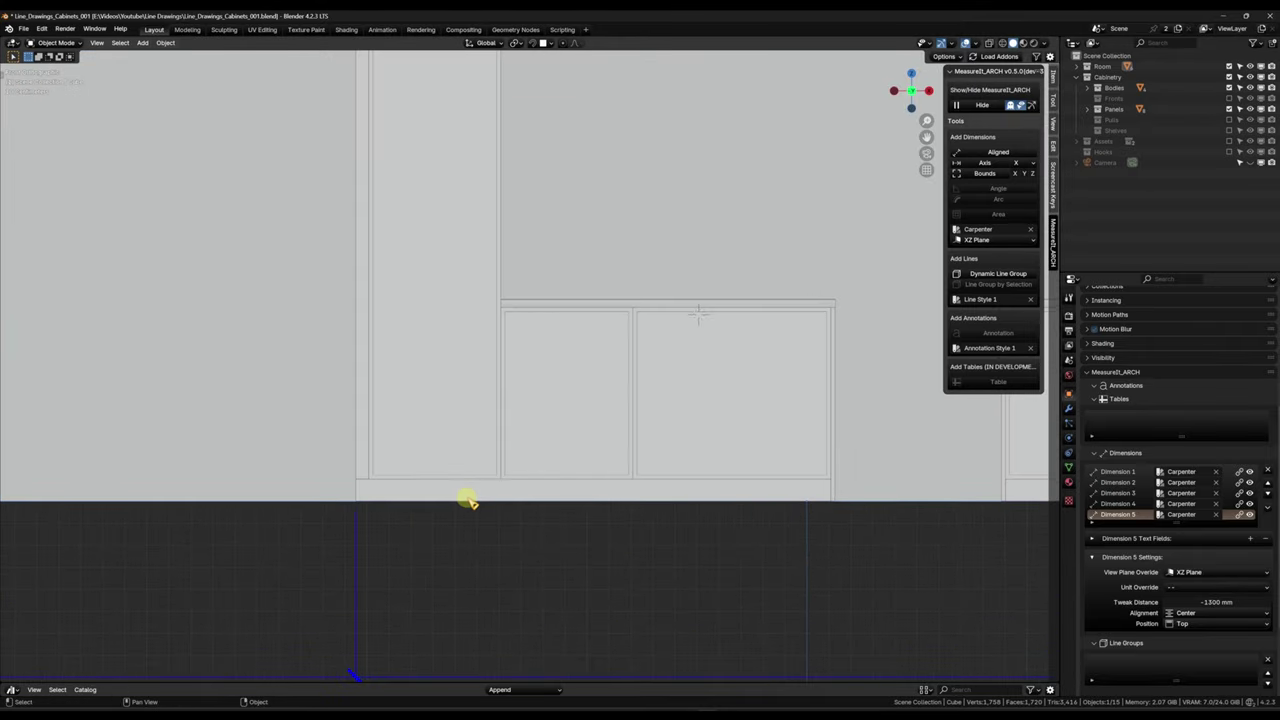
scroll(430, 520, down, 2)
click(380, 400)
key(Tab)
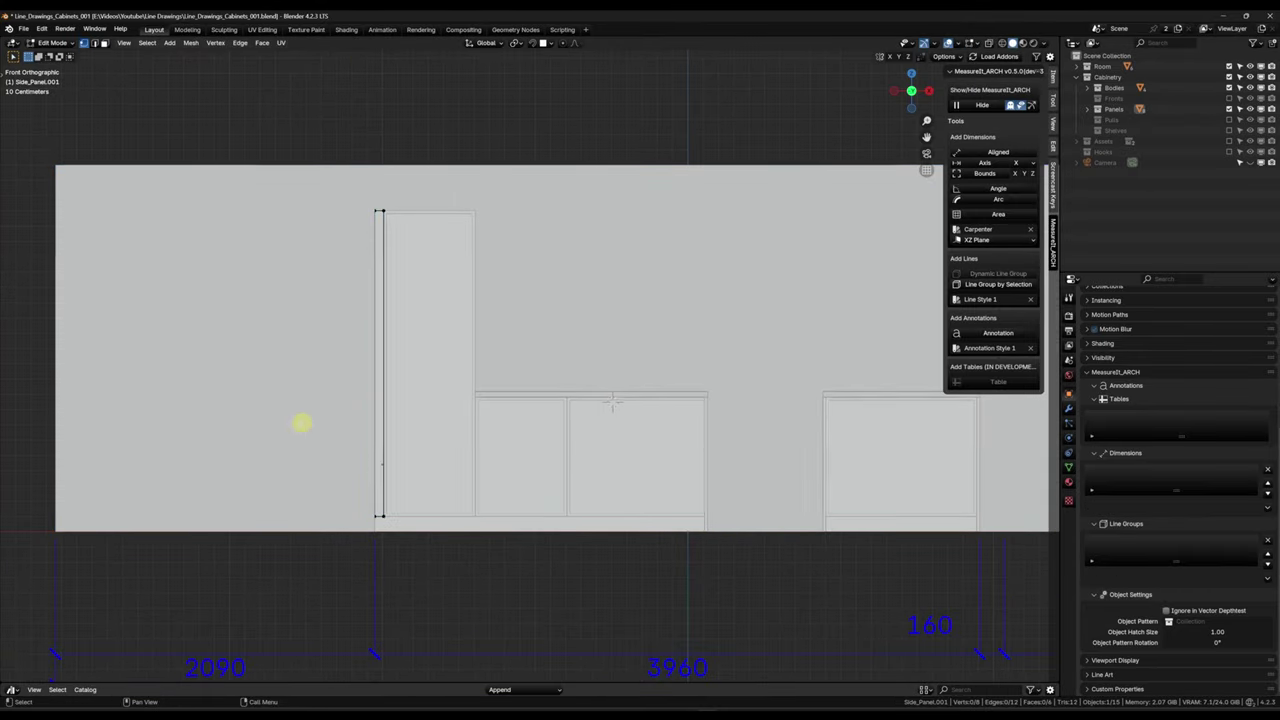
scroll(445, 466, up, 4)
click(299, 574)
shift+click(318, 574)
scroll(585, 455, down, 3)
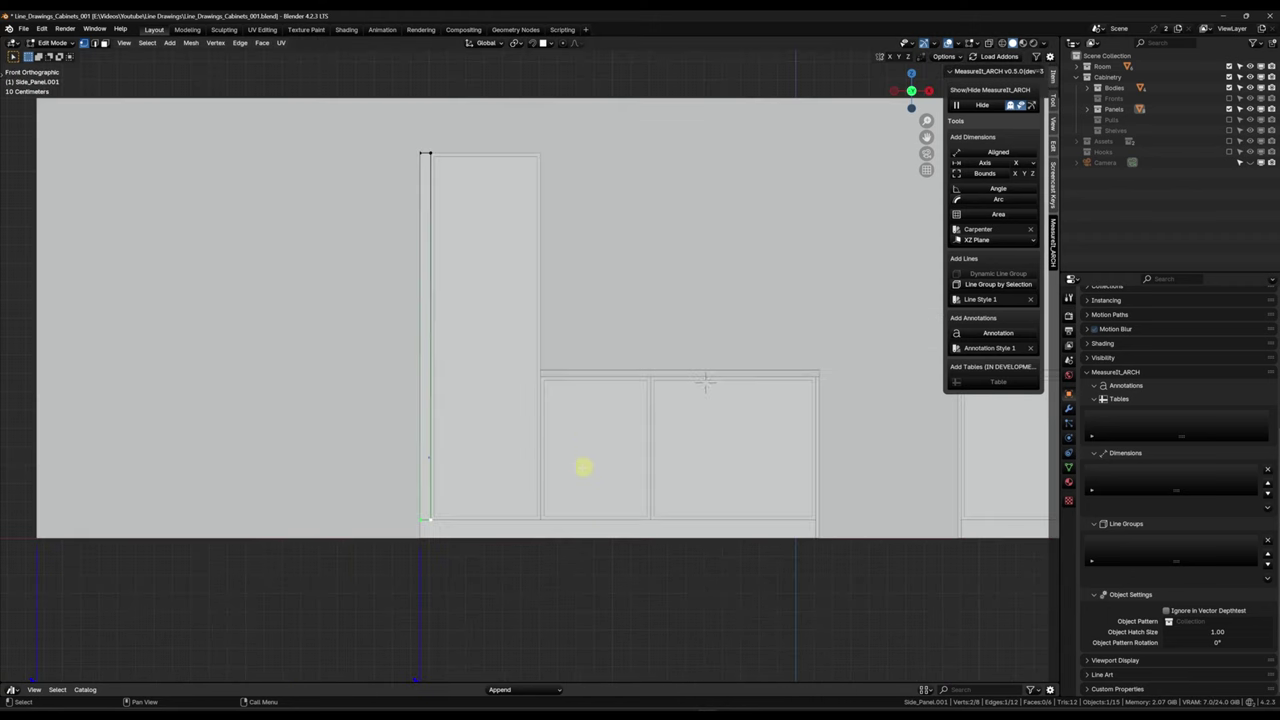
shift+middle_drag(583, 466, 586, 358)
click(998, 152)
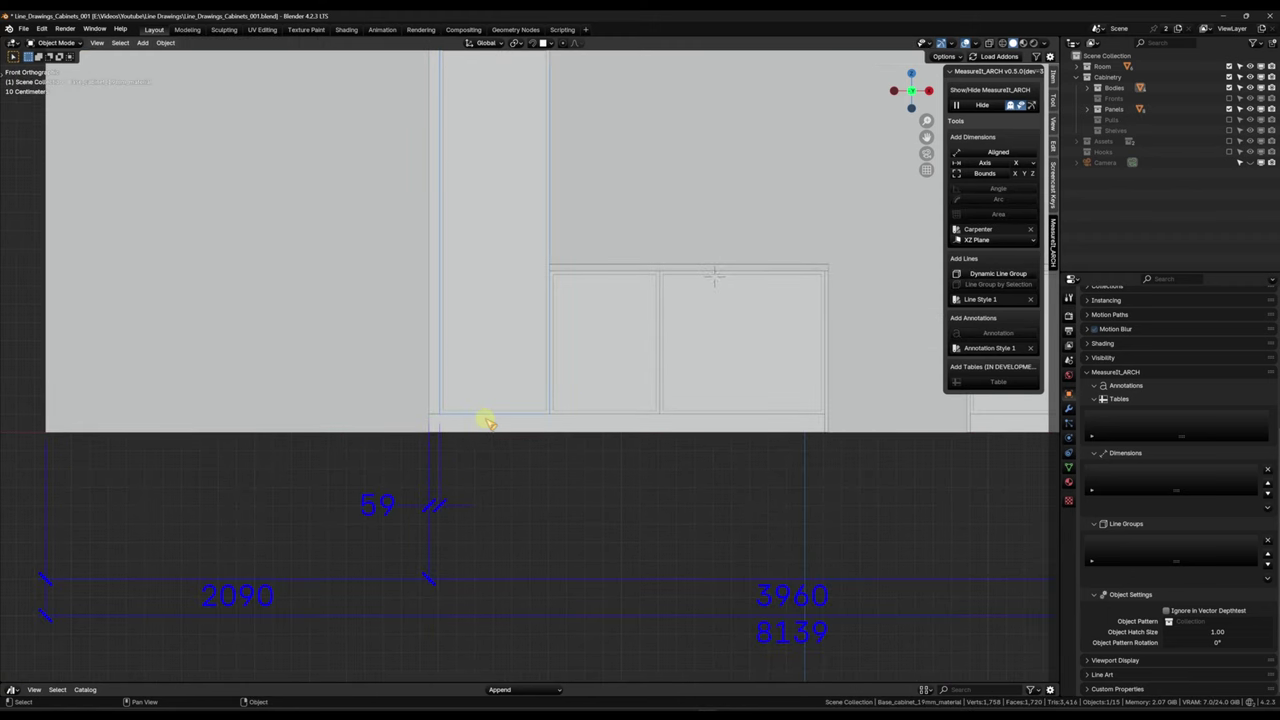
Step: Add an aligned dimension across the bottom of the tall cabinet body and offset it below the floor line
click(443, 413)
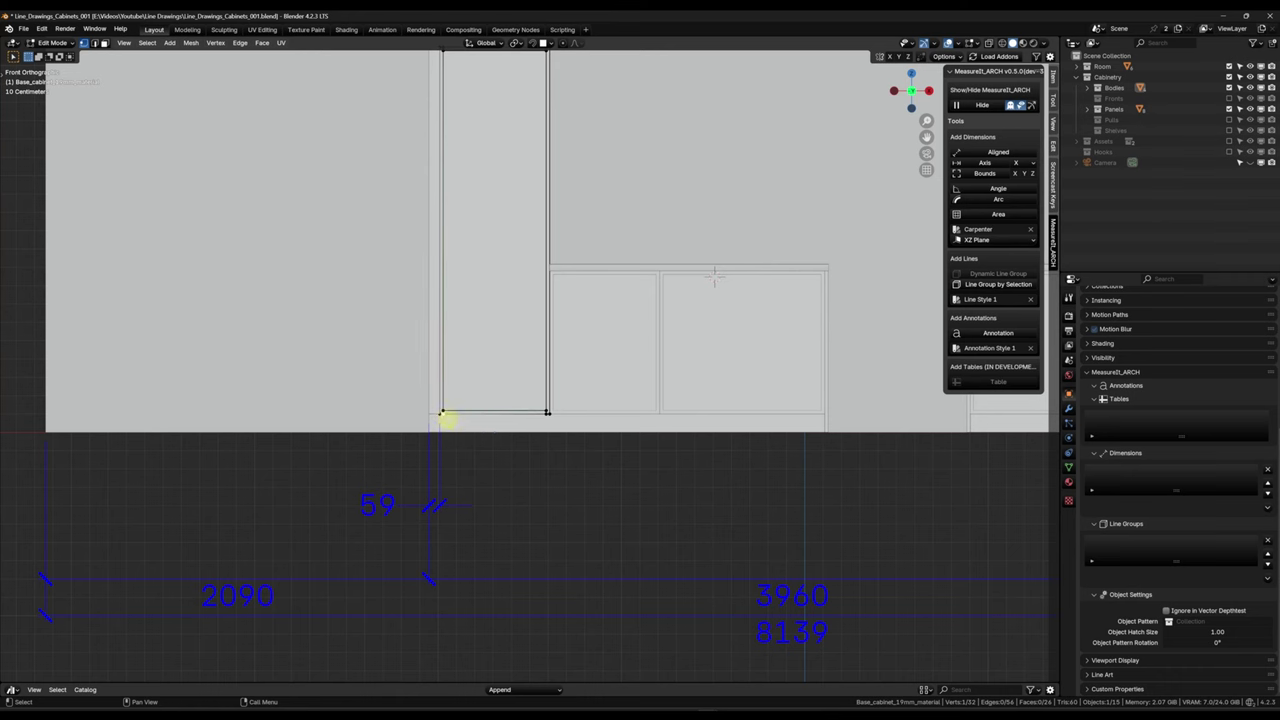
shift+click(547, 413)
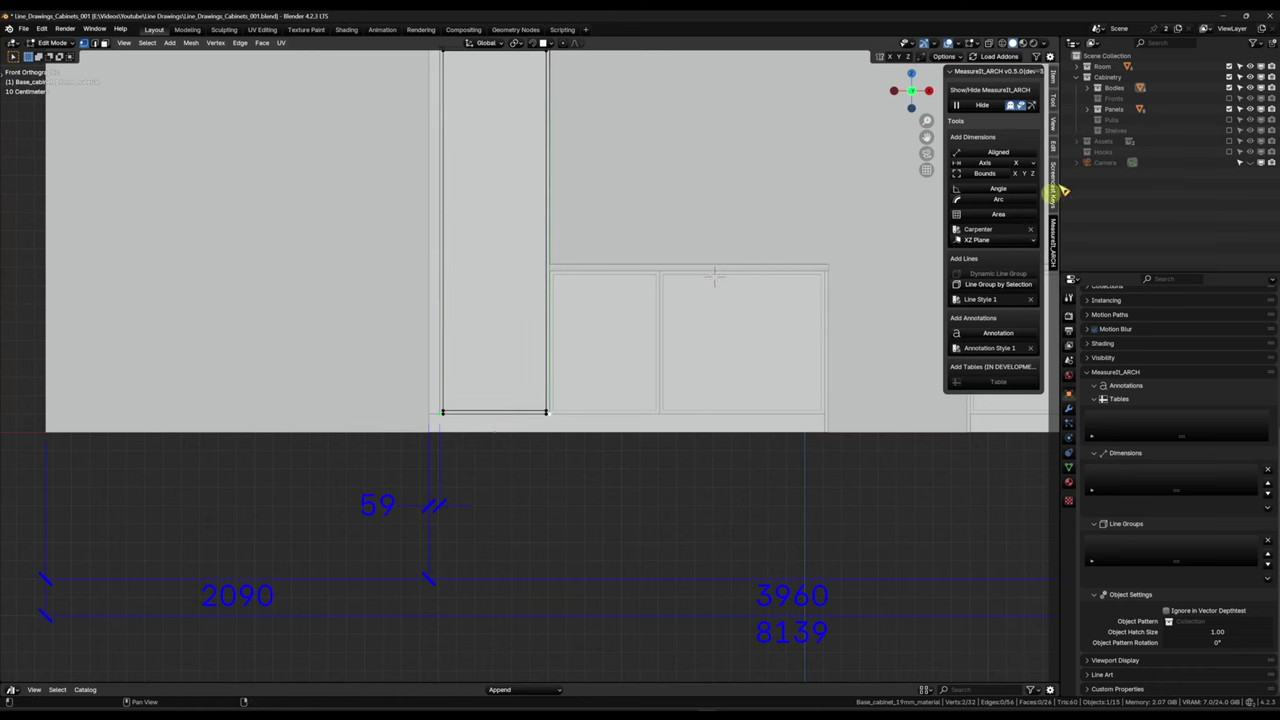
click(998, 152)
drag(1223, 587, 175, 155)
key(Tab)
Step: Add an aligned dimension across the bottom of the base cabinet beside the tall cabinet, with a tweak distance of -1000 mm
click(603, 340)
key(Tab)
click(550, 413)
shift+click(659, 413)
click(998, 152)
drag(1223, 587, 176, 152)
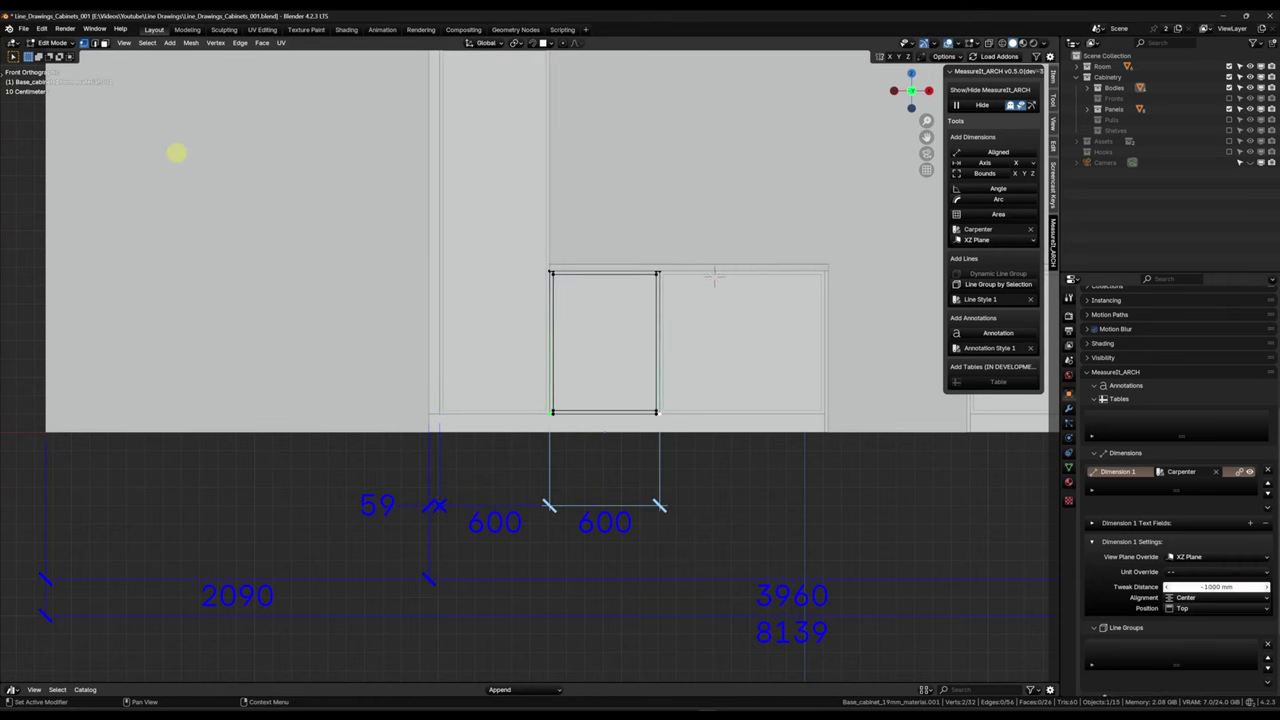
key(Tab)
Step: Add an aligned dimension across the bottom of the wider second base cabinet, with a tweak distance of -1000 mm
click(741, 342)
key(Tab)
click(662, 413)
shift+click(824, 413)
click(998, 152)
drag(1223, 587, 180, 569)
shift+middle_drag(910, 476, 616, 458)
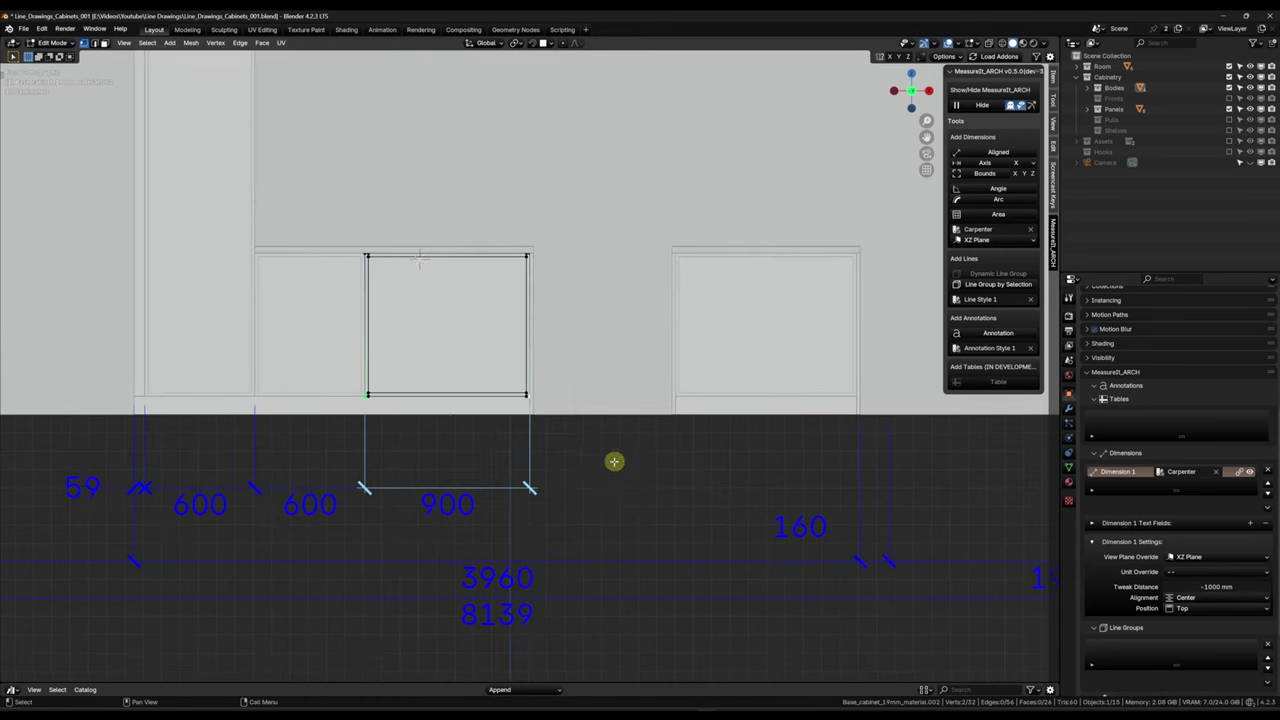
key(Tab)
Step: Dimension the end panel of the left base cabinet run with tweak distance -100 mm and text position Bottom
click(534, 411)
scroll(510, 478, up, 5)
key(Tab)
click(998, 152)
drag(1216, 606, 196, 174)
drag(1218, 627, 1200, 662)
scroll(801, 593, down, 2)
key(Tab)
Step: Dimension the gap-side end panel of the right base cabinet with tweak distance -100 mm and text position Bottom
click(602, 340)
key(Tab)
click(998, 152)
key(Tab)
drag(1216, 521, 209, 520)
drag(1240, 543, 1221, 576)
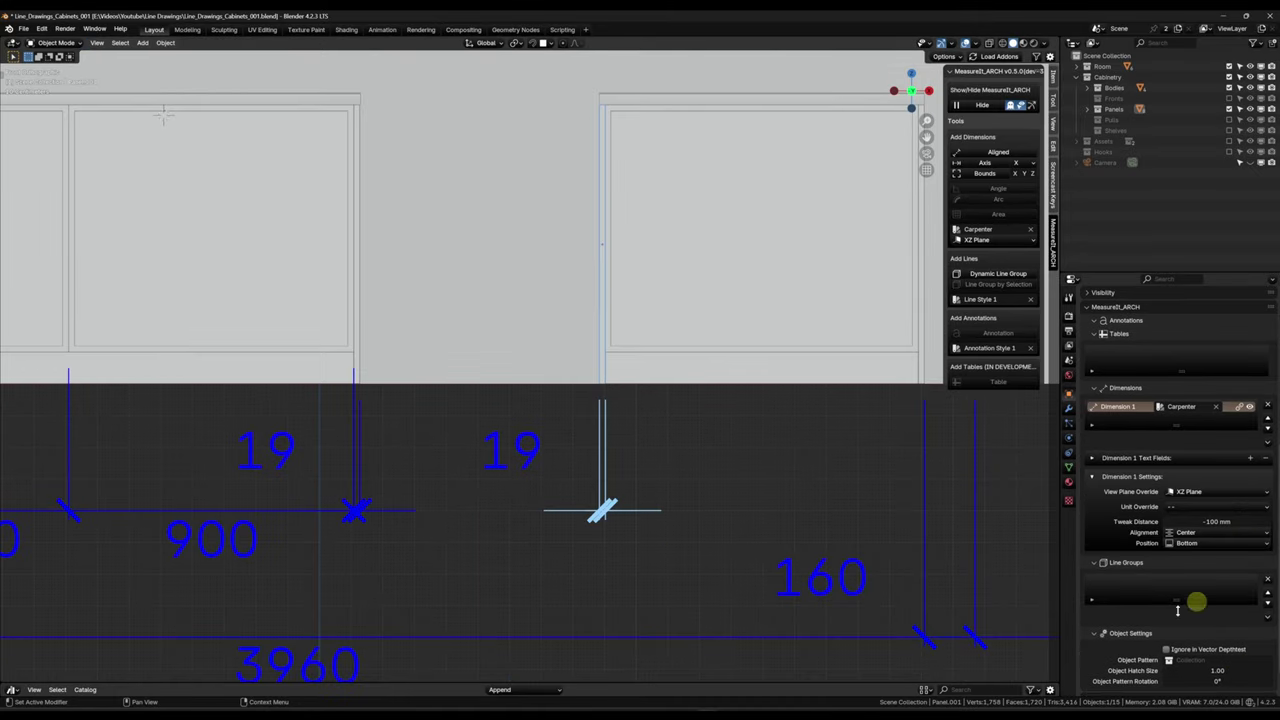
Step: Add an aligned dimension across the bottom of the right base cabinet body, with a tweak distance of -1000 mm
click(608, 306)
key(Tab)
shift+middle_drag(821, 381, 661, 406)
click(449, 377)
shift+click(757, 377)
click(990, 153)
click(1103, 599)
drag(1216, 644, 859, 562)
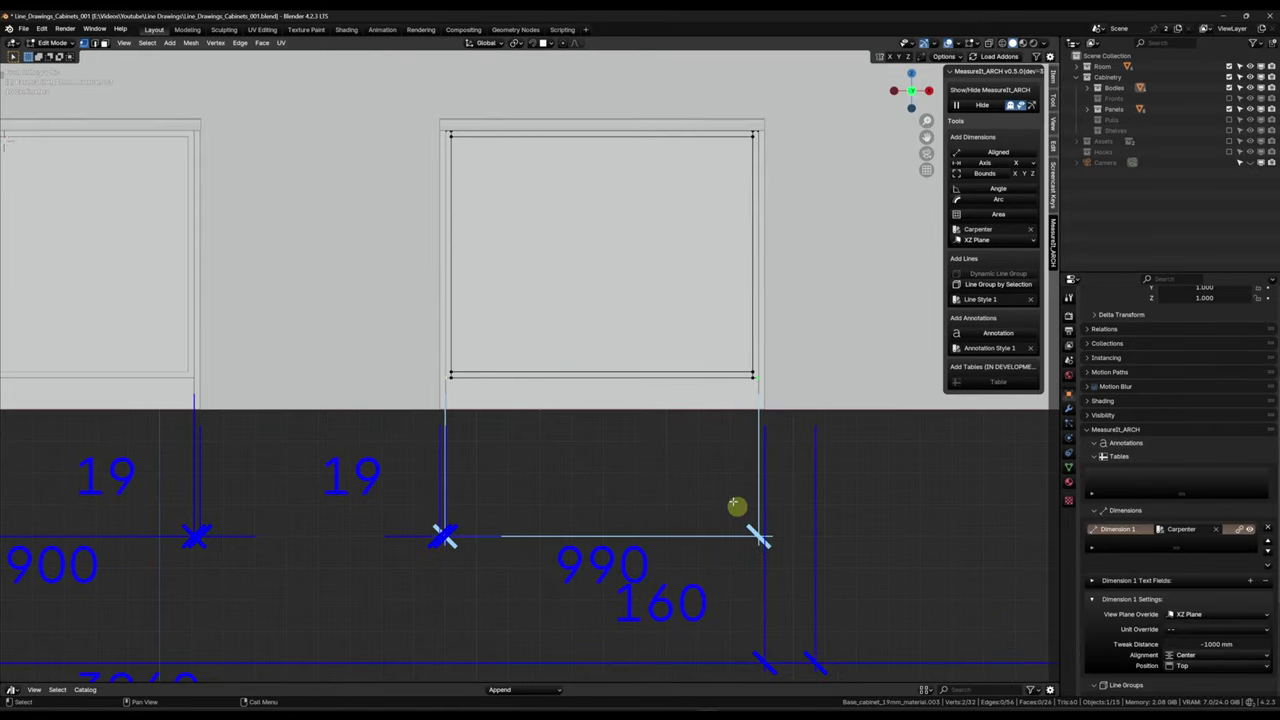
key(Tab)
Step: Dimension the outer end panel of the right base cabinet with tweak distance -100 mm and text position Bottom
click(762, 400)
key(Tab)
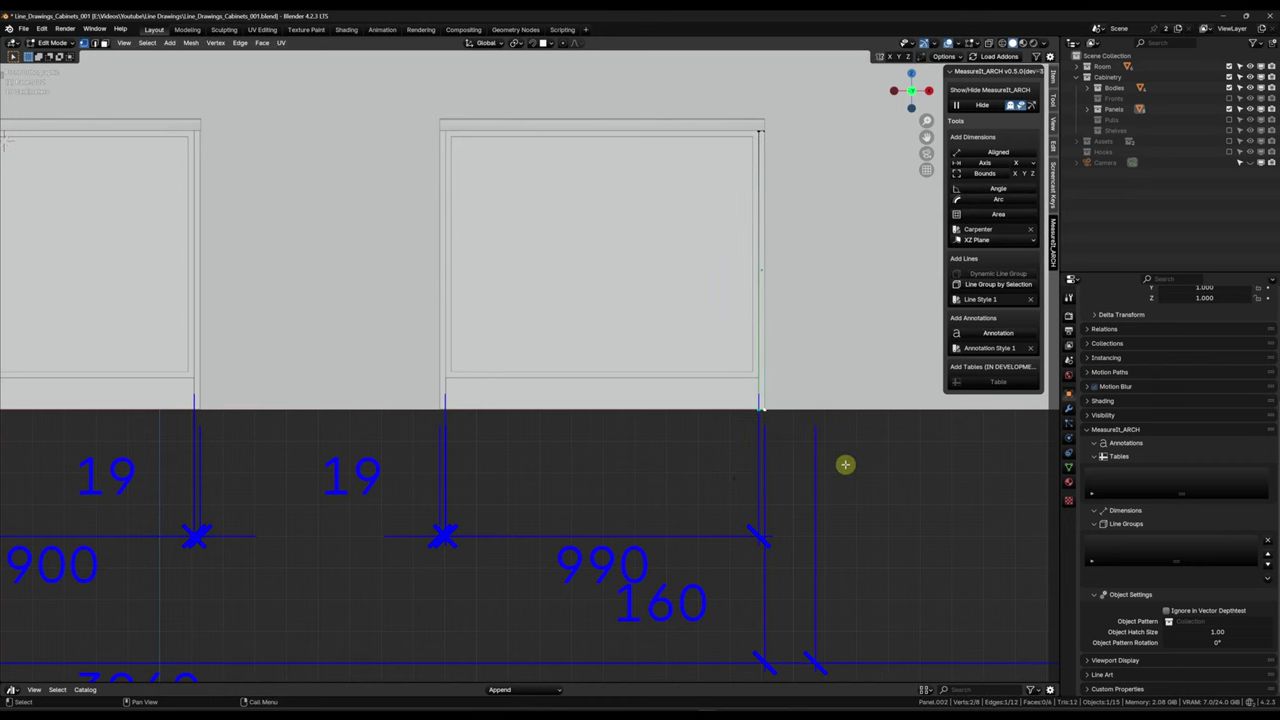
click(1000, 154)
click(1100, 599)
drag(1215, 644, 806, 654)
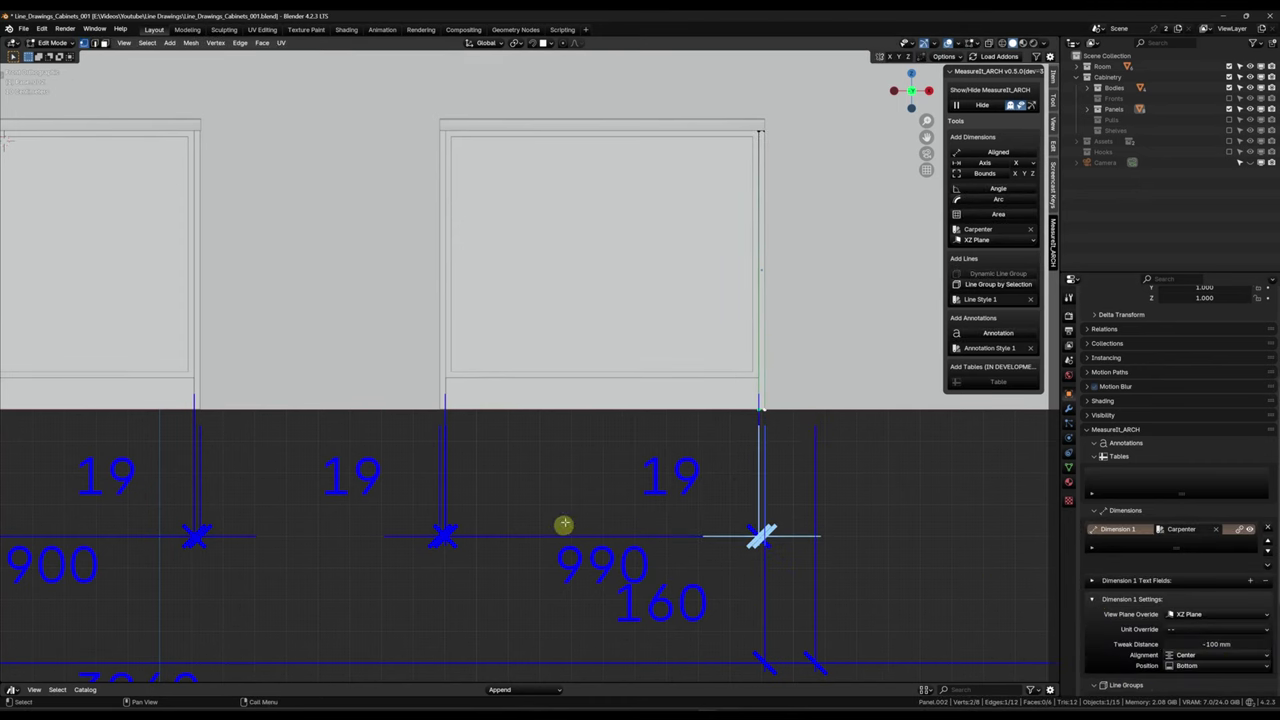
scroll(466, 503, down, 5)
shift+middle_drag(466, 503, 643, 574)
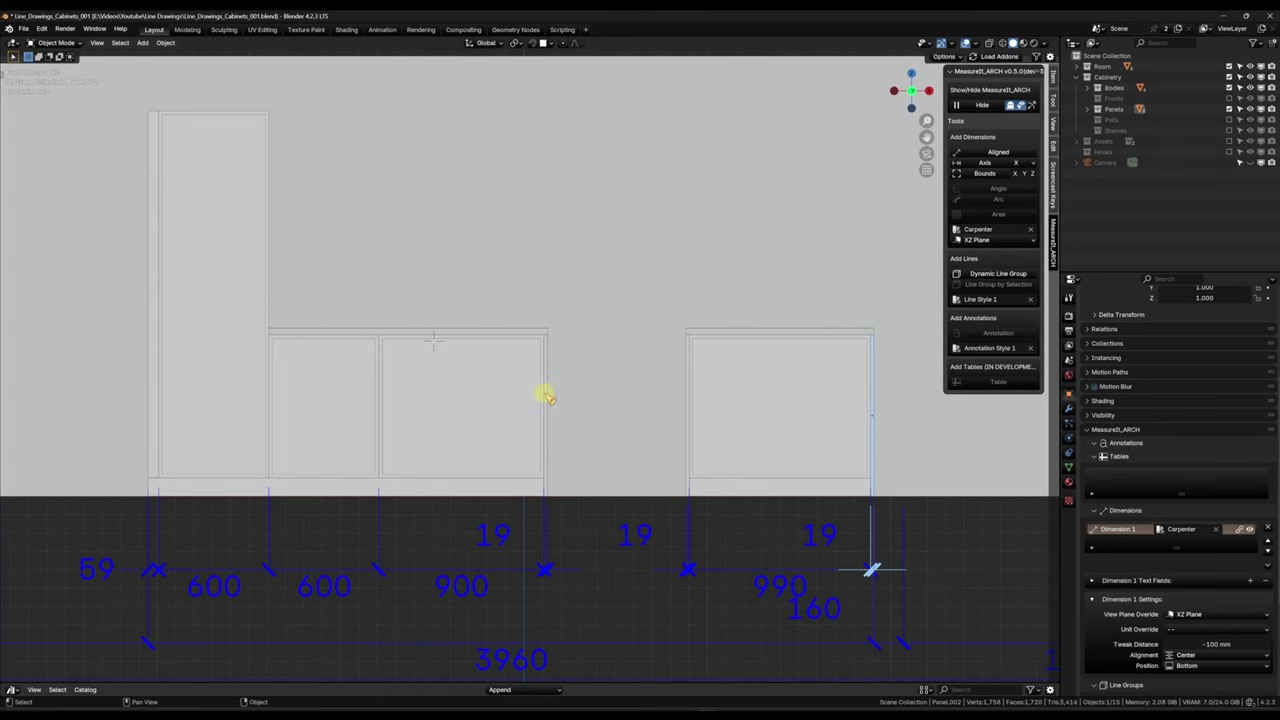
Step: Examine the origins of the two end panels on either side of the gap between the base cabinets
click(545, 395)
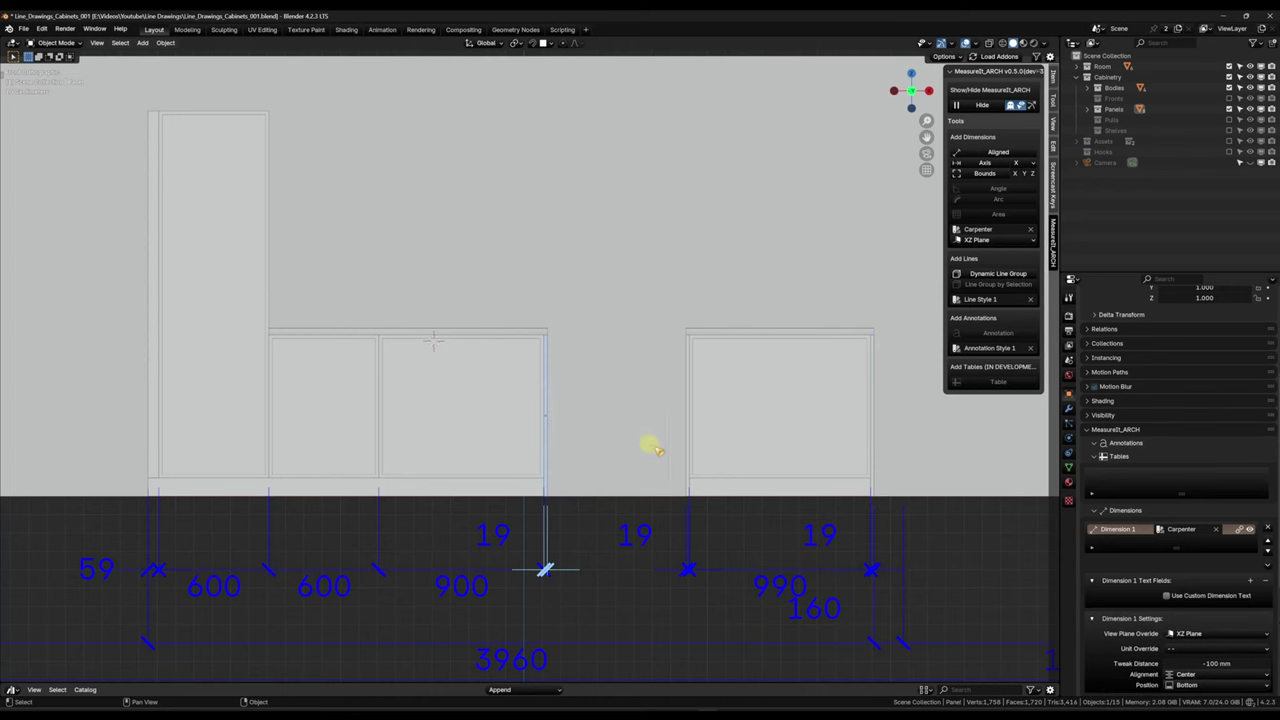
scroll(689, 414, up, 2)
shift+click(689, 414)
scroll(607, 476, up, 2)
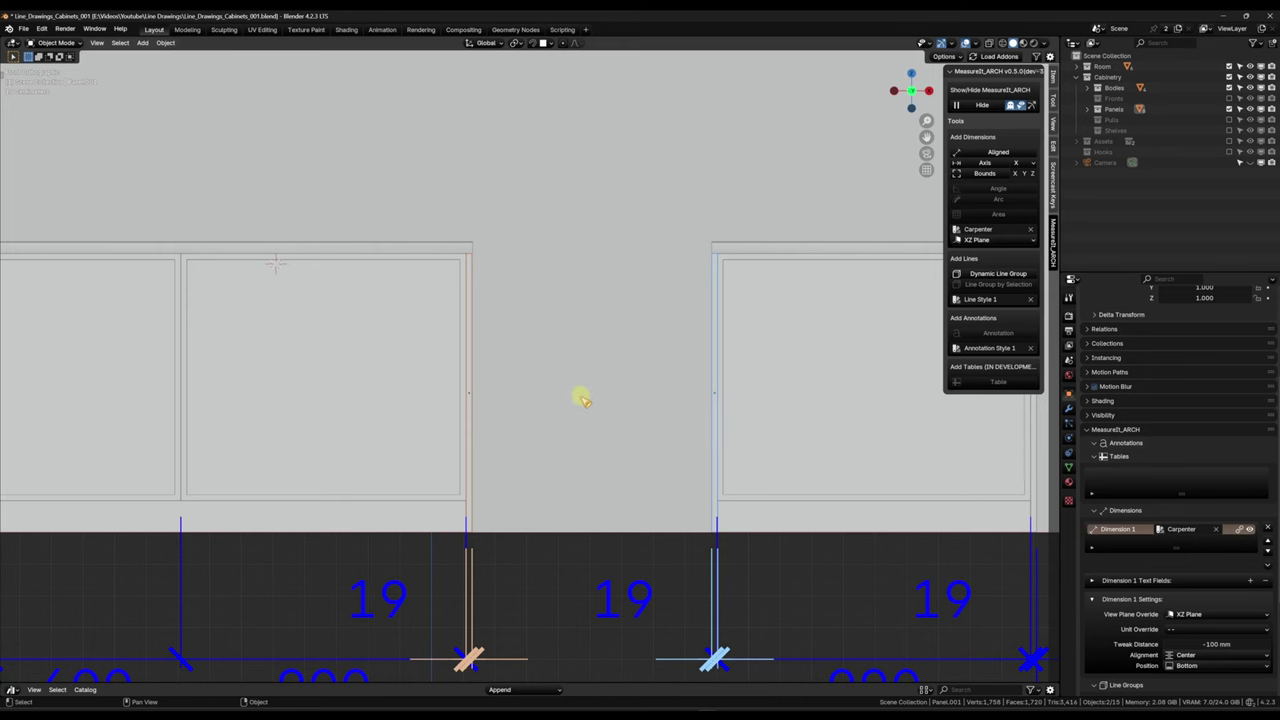
middle_drag(583, 399, 581, 410)
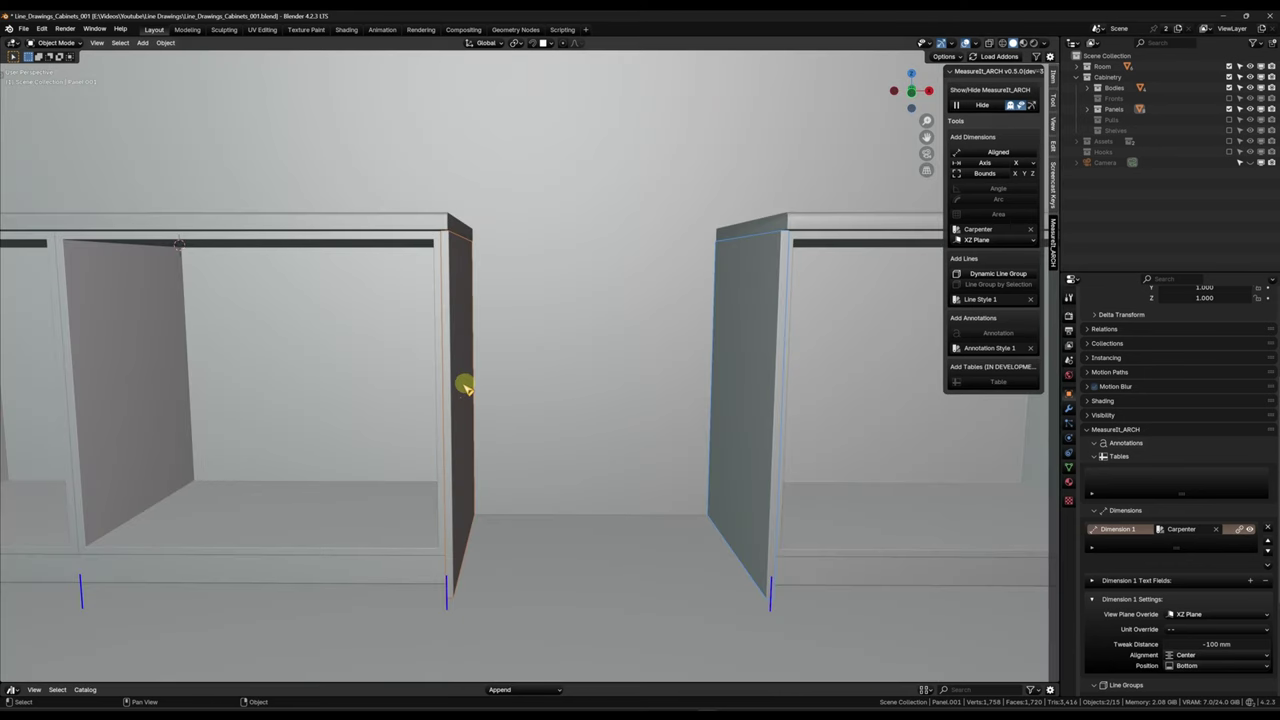
scroll(540, 490, down, 3)
scroll(487, 360, up, 2)
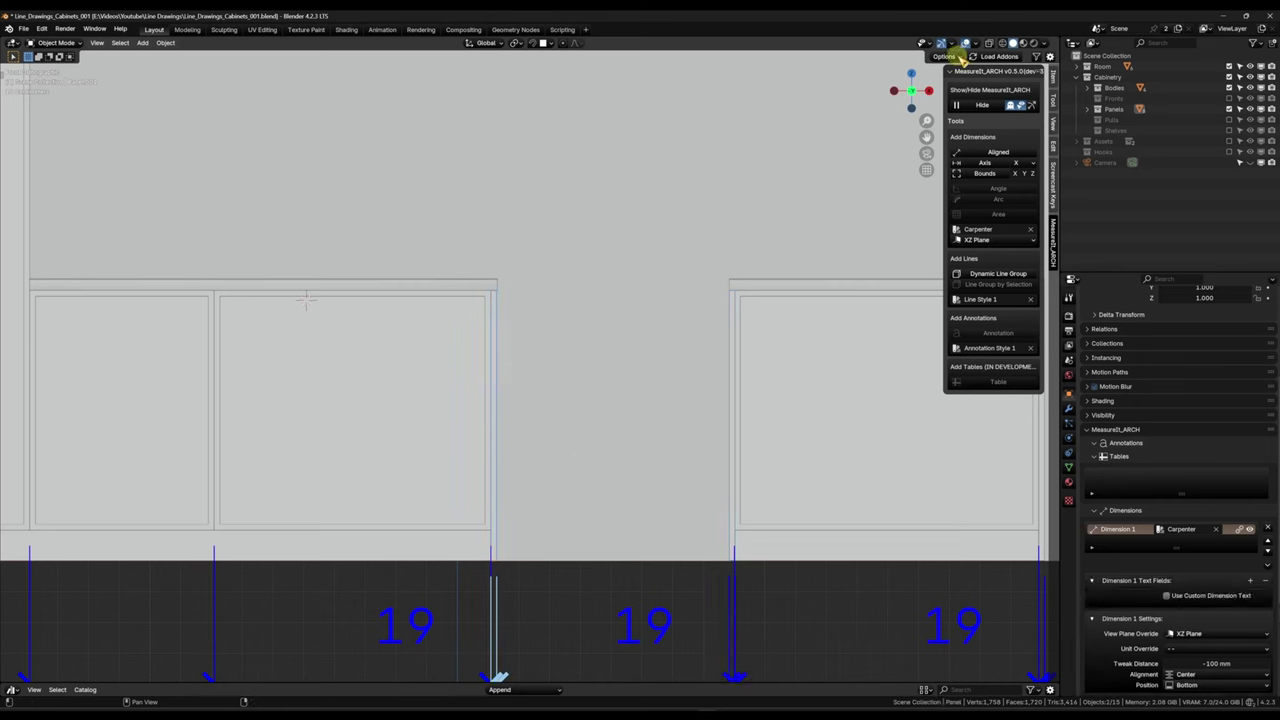
Step: Enable transforming origins only and move the origin of the panel on the gap's left side 9.5 mm along X
click(955, 56)
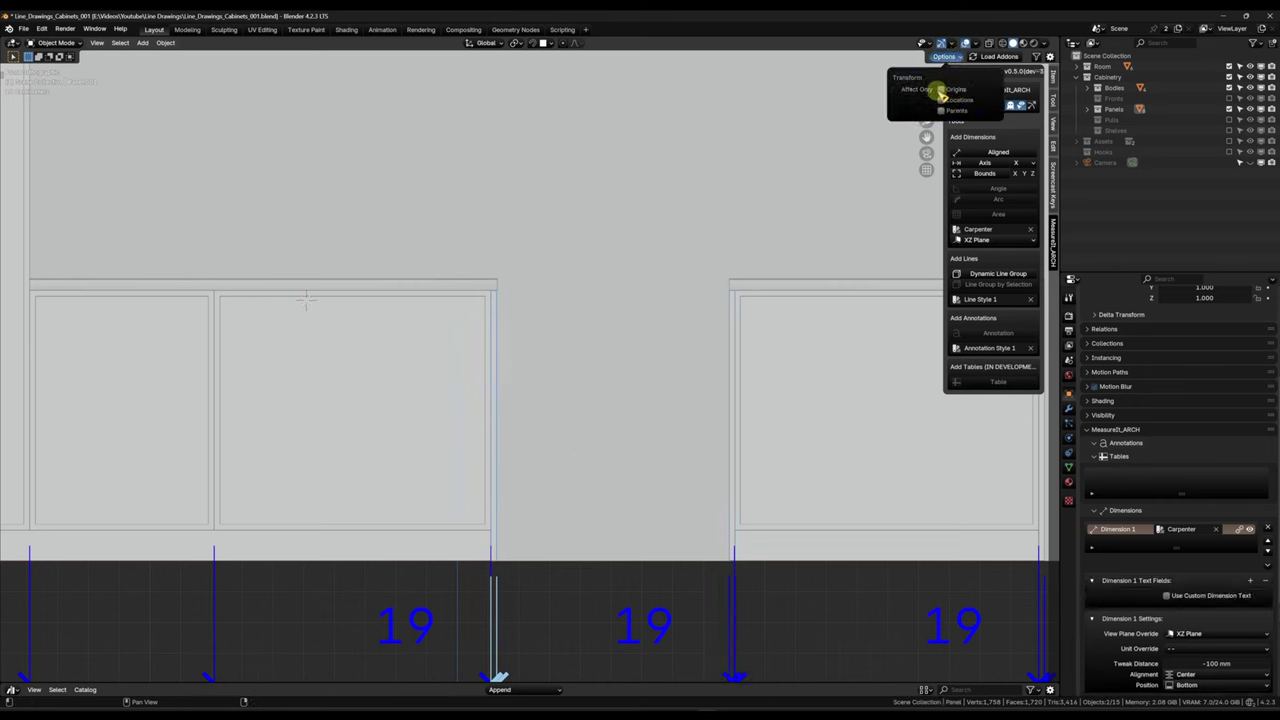
click(946, 90)
key(g)
key(x)
key(9)
key(Return)
scroll(563, 486, down, 3)
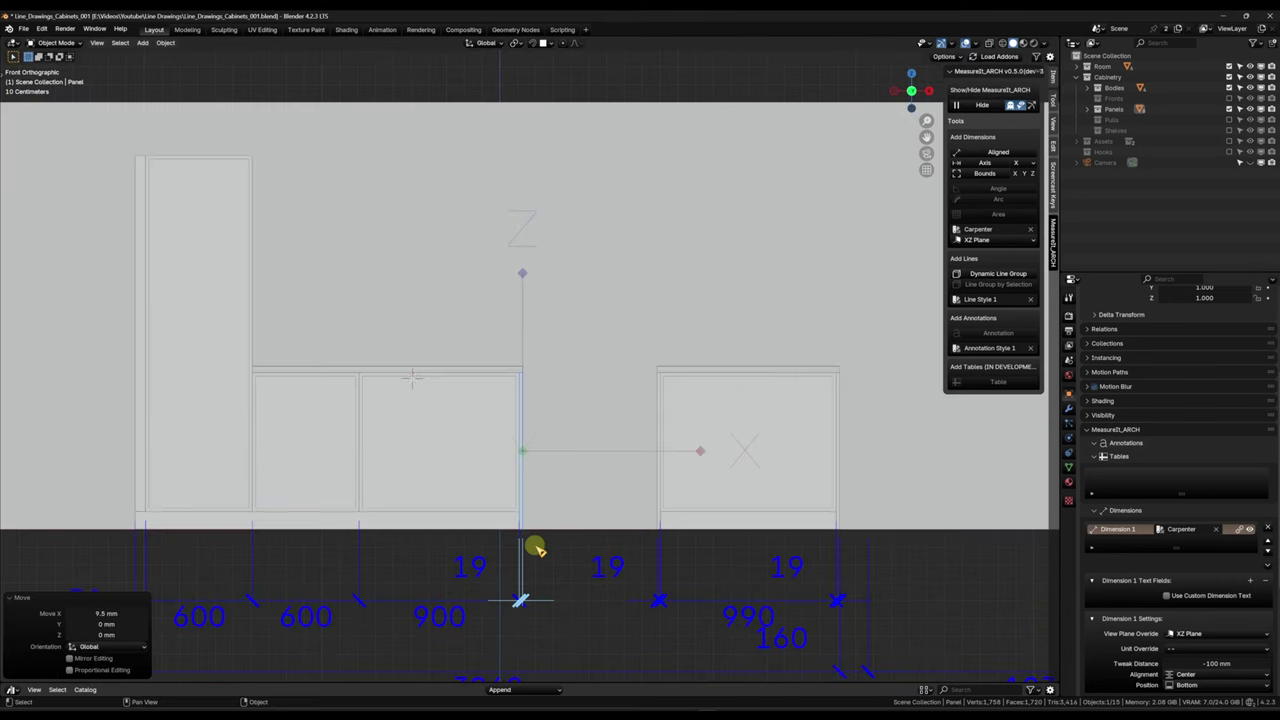
scroll(674, 366, up, 5)
key(Tab)
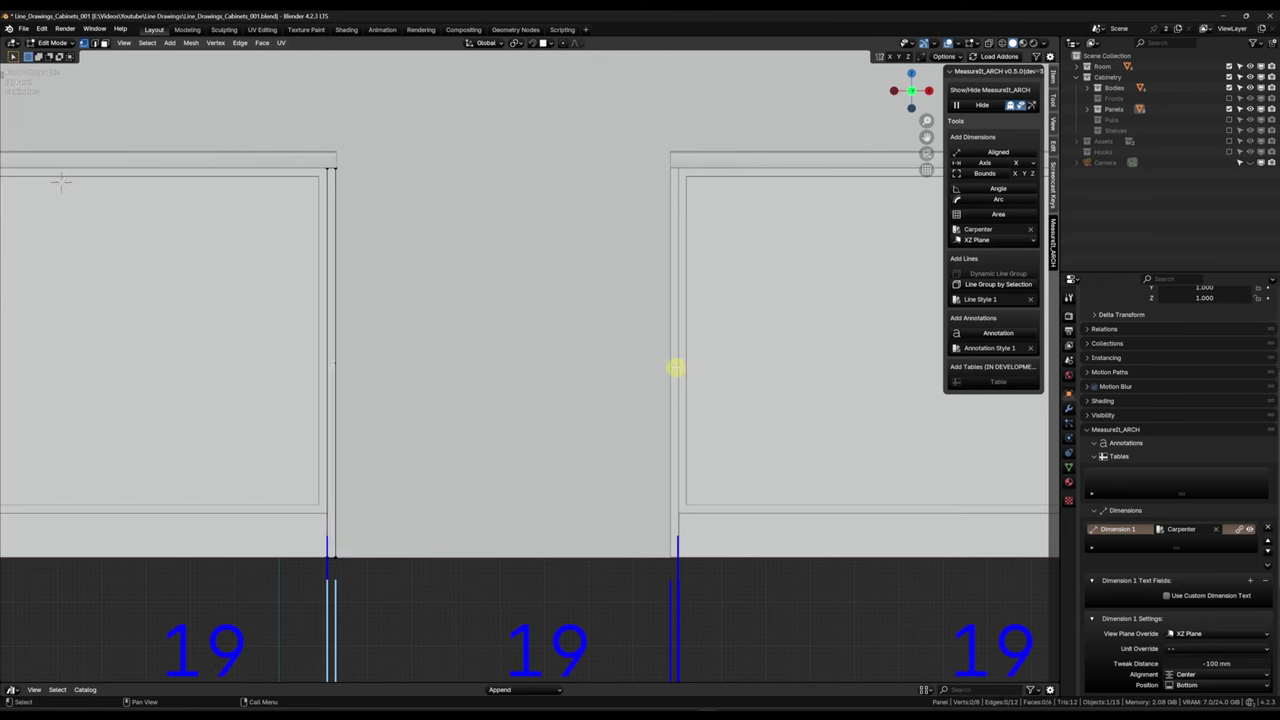
Step: Move the origin of the panel on the gap's right side in the negative X direction onto its gap-facing face
key(Tab)
click(676, 366)
key(g)
key(x)
key(9)
key(minus)
key(Return)
key(Tab)
click(566, 305)
middle_drag(534, 350, 529, 403)
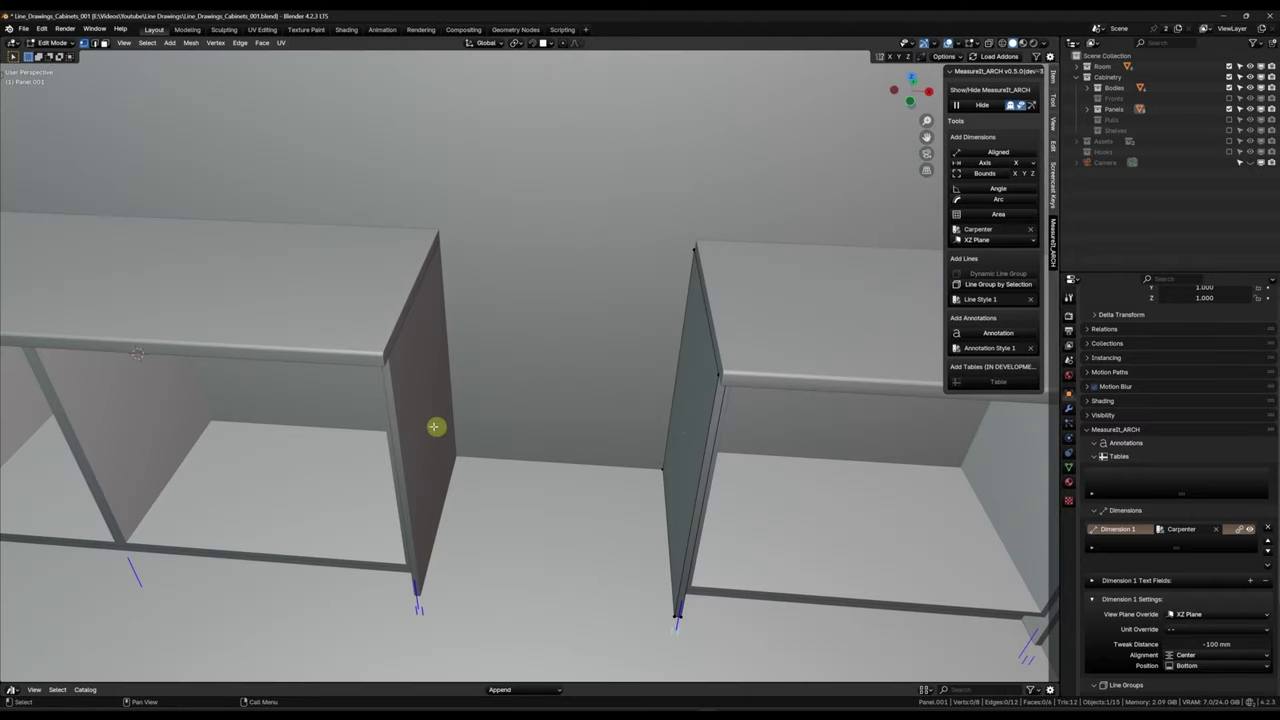
key(Tab)
Step: Turn off the origins-only transform option and return to the front orthographic view
shift+middle_drag(598, 517, 646, 360)
scroll(649, 470, down, 3)
middle_drag(650, 471, 650, 410)
click(943, 56)
click(941, 89)
middle_drag(710, 333, 709, 326)
key(KP_1)
Step: Add an aligned dimension between the two end panels, spanning the gap between the base cabinets
click(510, 365)
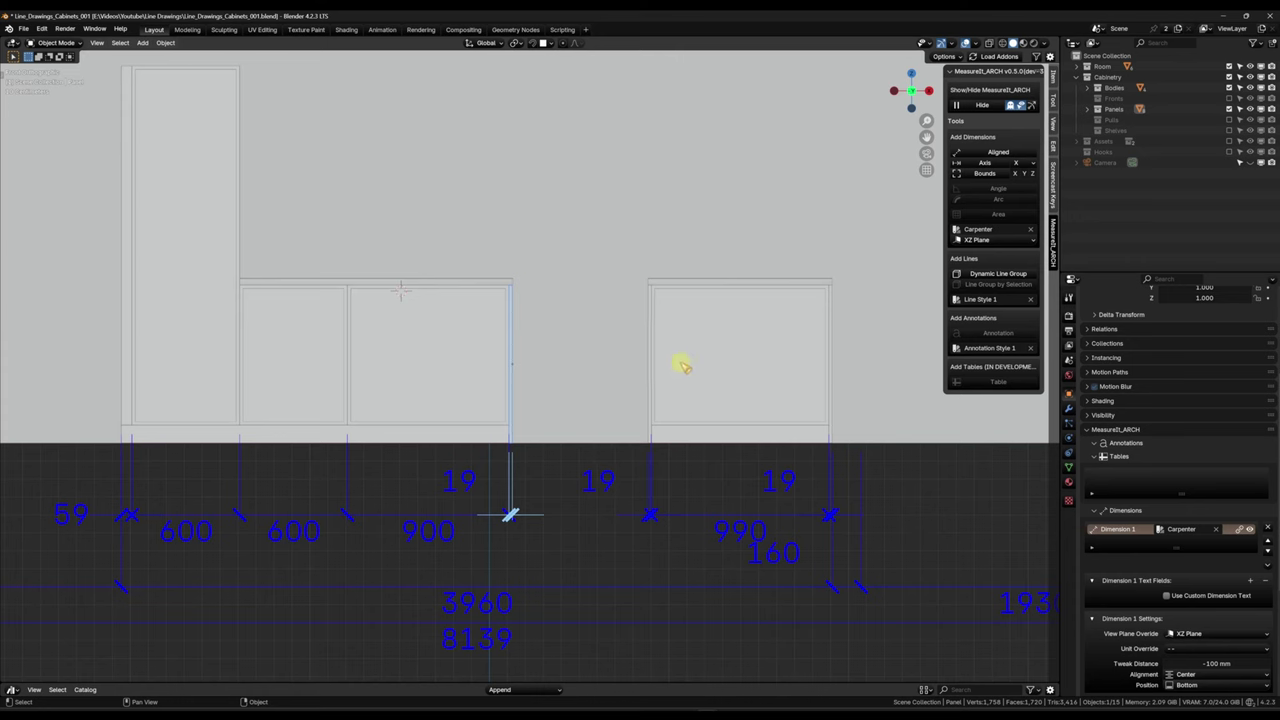
shift+click(651, 355)
click(998, 150)
scroll(620, 390, up, 5)
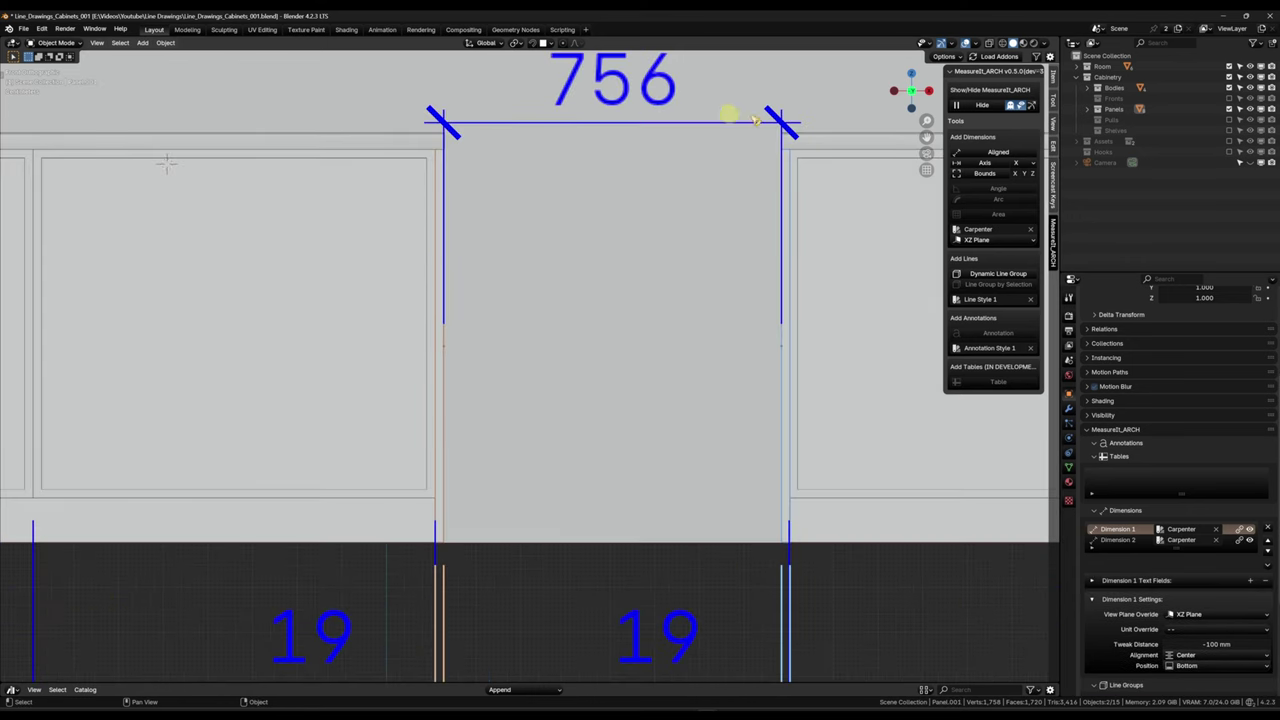
scroll(734, 428, down, 3)
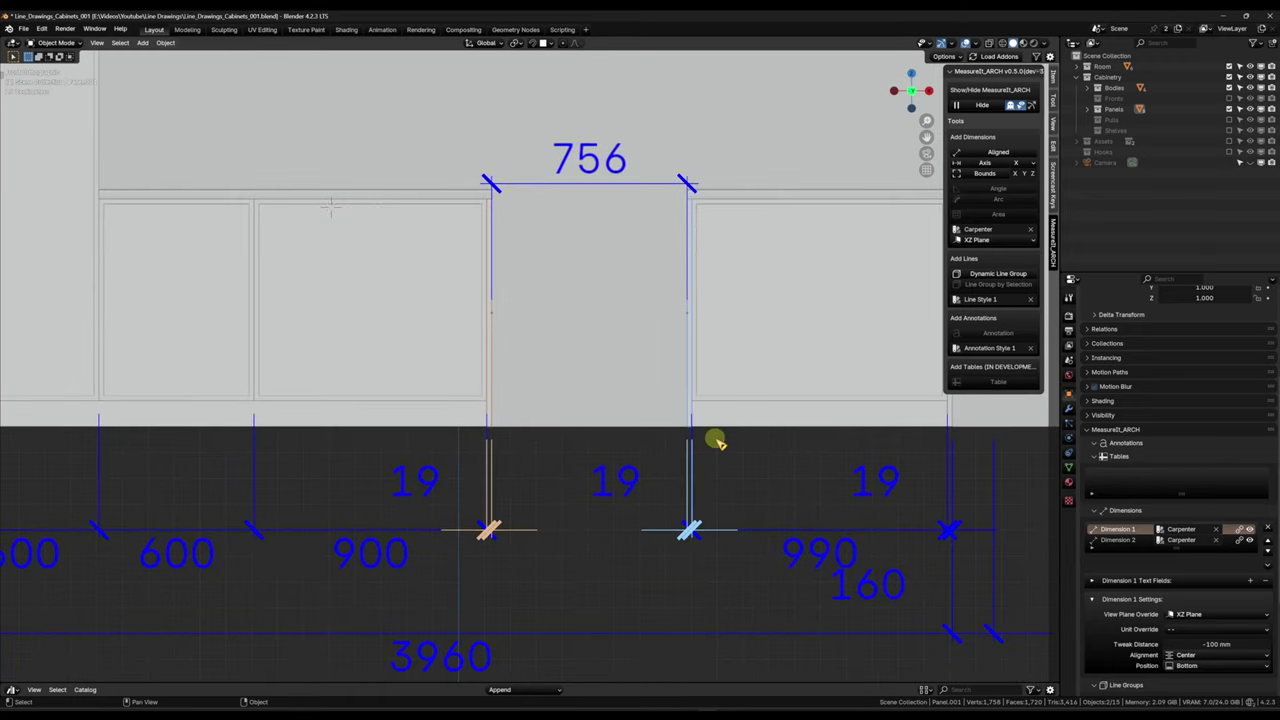
Step: Set the gap dimension's tweak distance to -1340 mm so it sits in line with the cabinet dimensions below the floor
click(1124, 541)
drag(1216, 644, 1166, 644)
drag(194, 213, 166, 211)
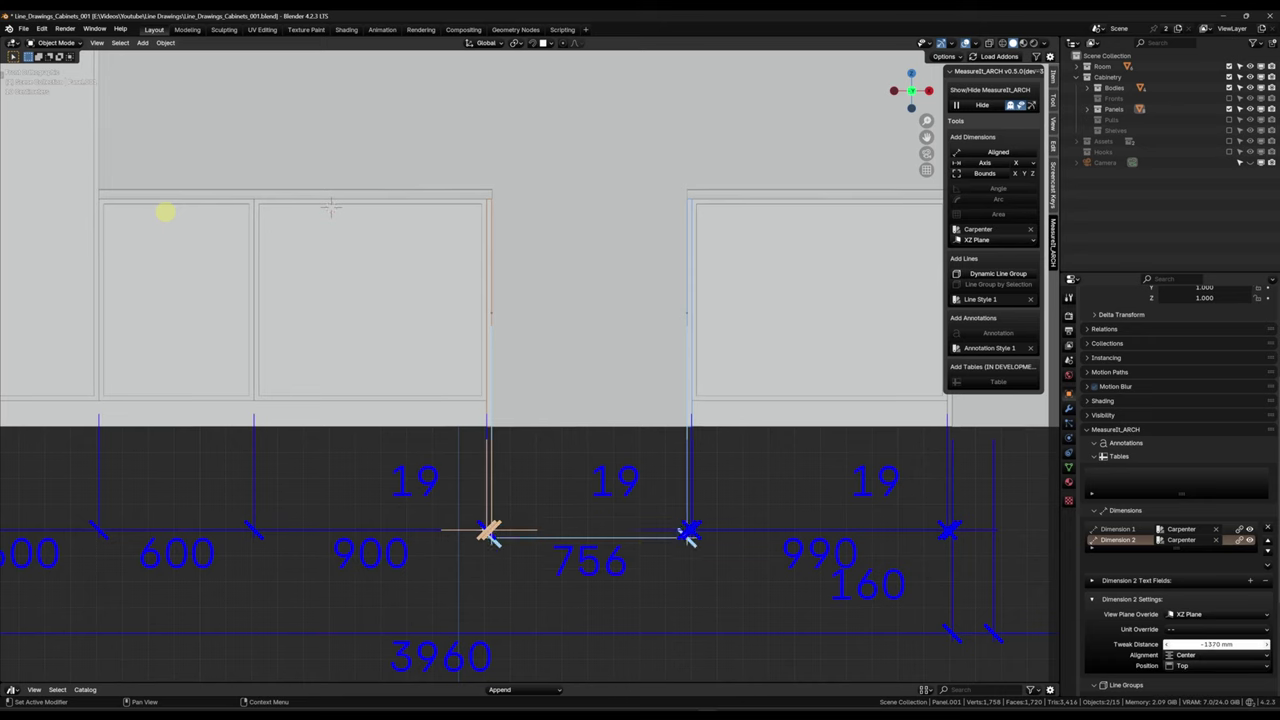
scroll(688, 563, down, 2)
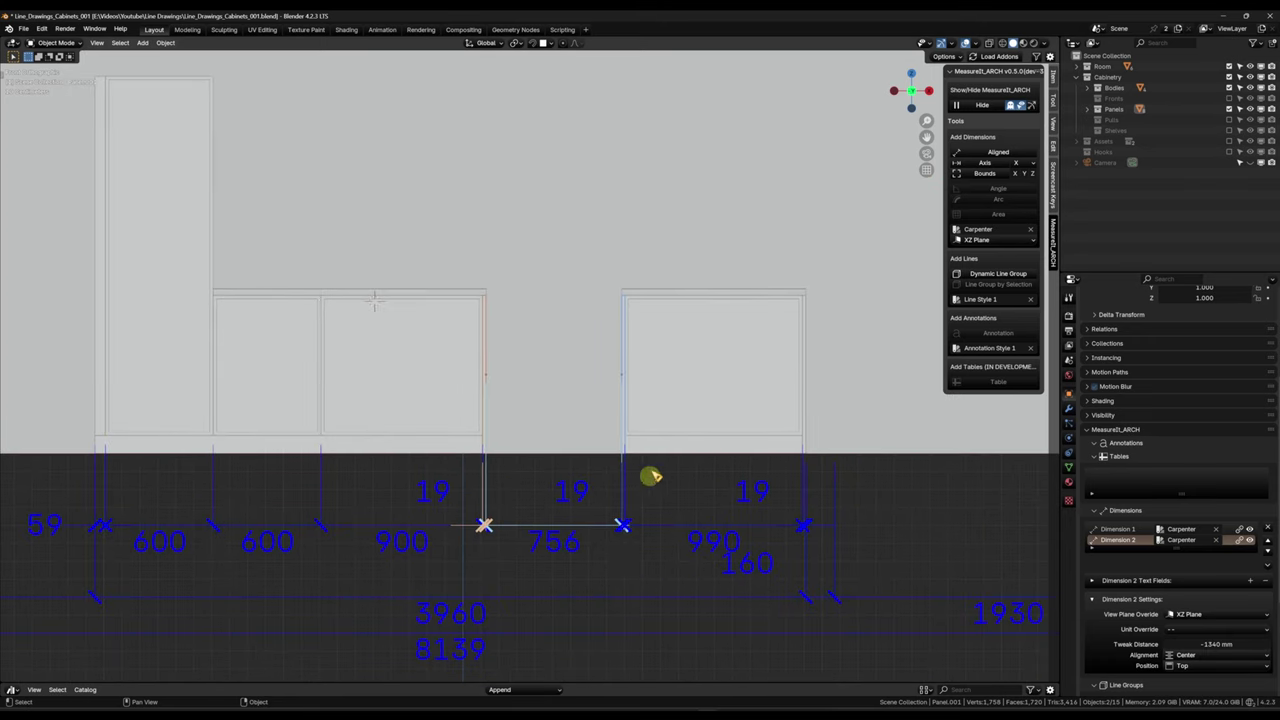
Step: Add a vertical loop cut through the room wall at the middle of the gap and a horizontal one across its lower part
scroll(625, 540, down, 4)
scroll(625, 471, up, 2)
click(617, 445)
key(Tab)
click(616, 513)
key(ctrl+r)
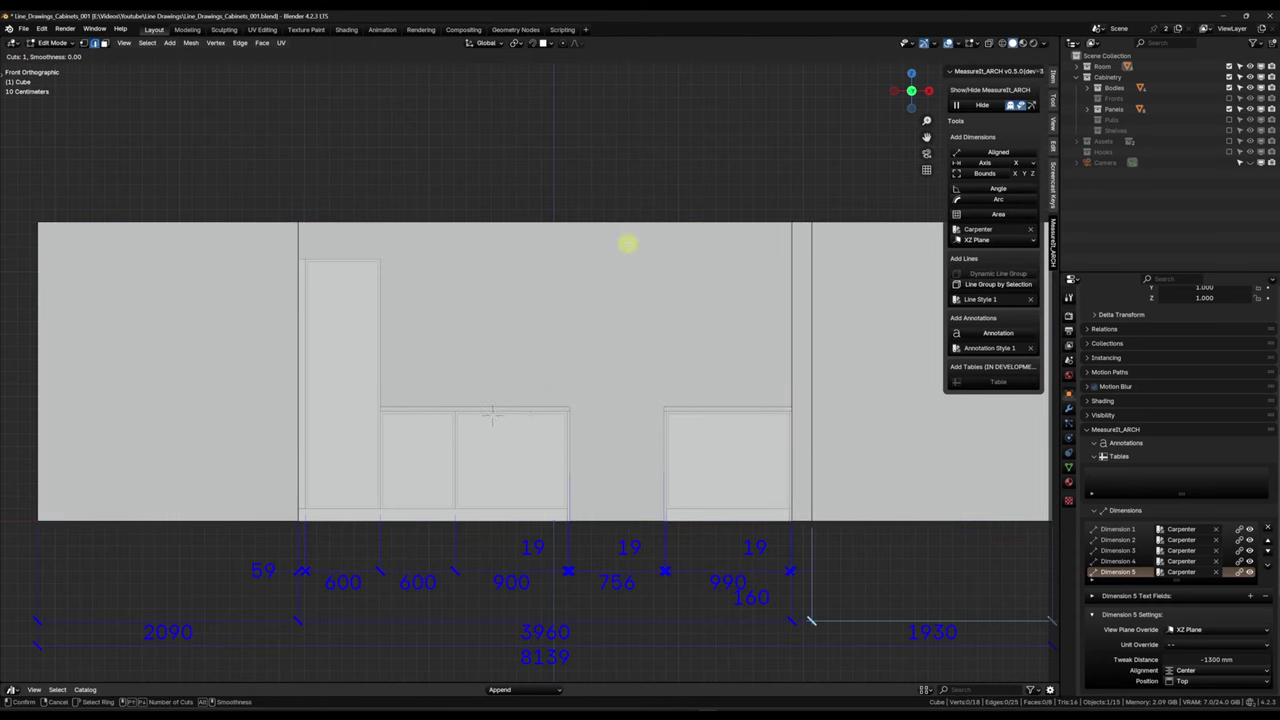
click(634, 222)
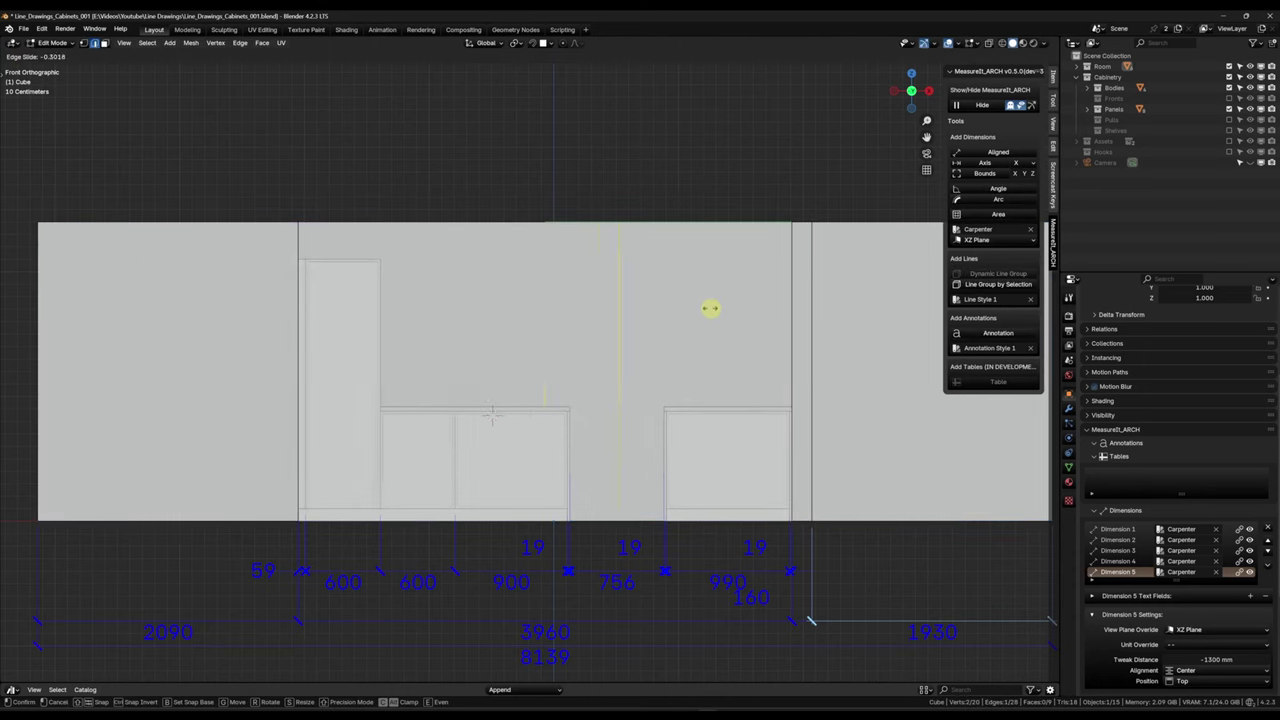
click(708, 308)
key(ctrl+r)
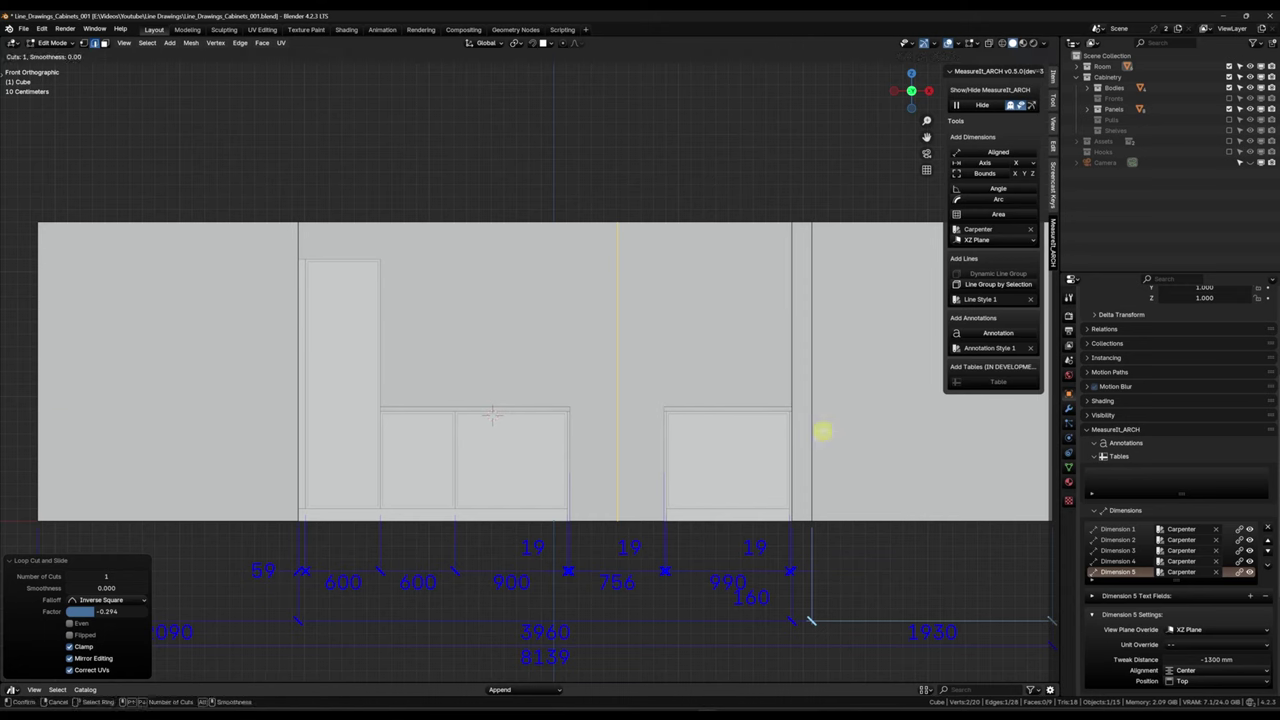
key(Tab)
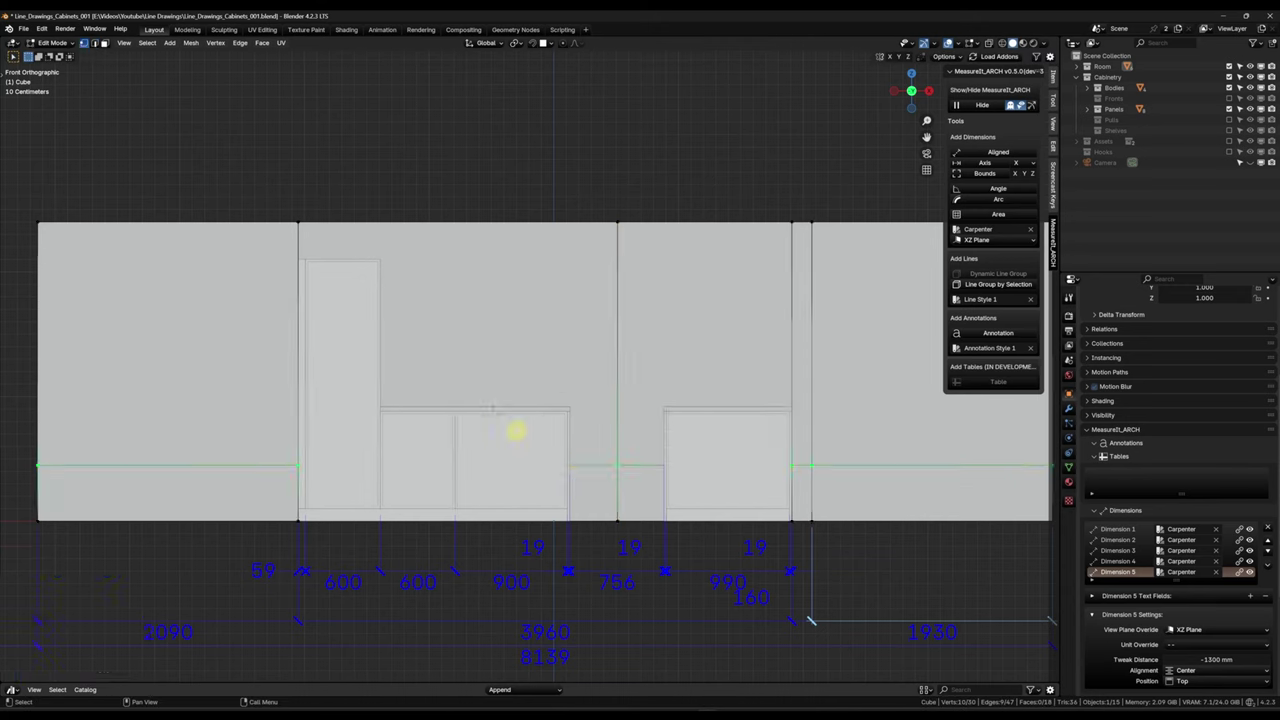
Step: Add an annotation at the vertex where the two loop cuts cross in the gap between the base cabinets
click(517, 429)
scroll(563, 453, up, 6)
scroll(736, 502, down, 8)
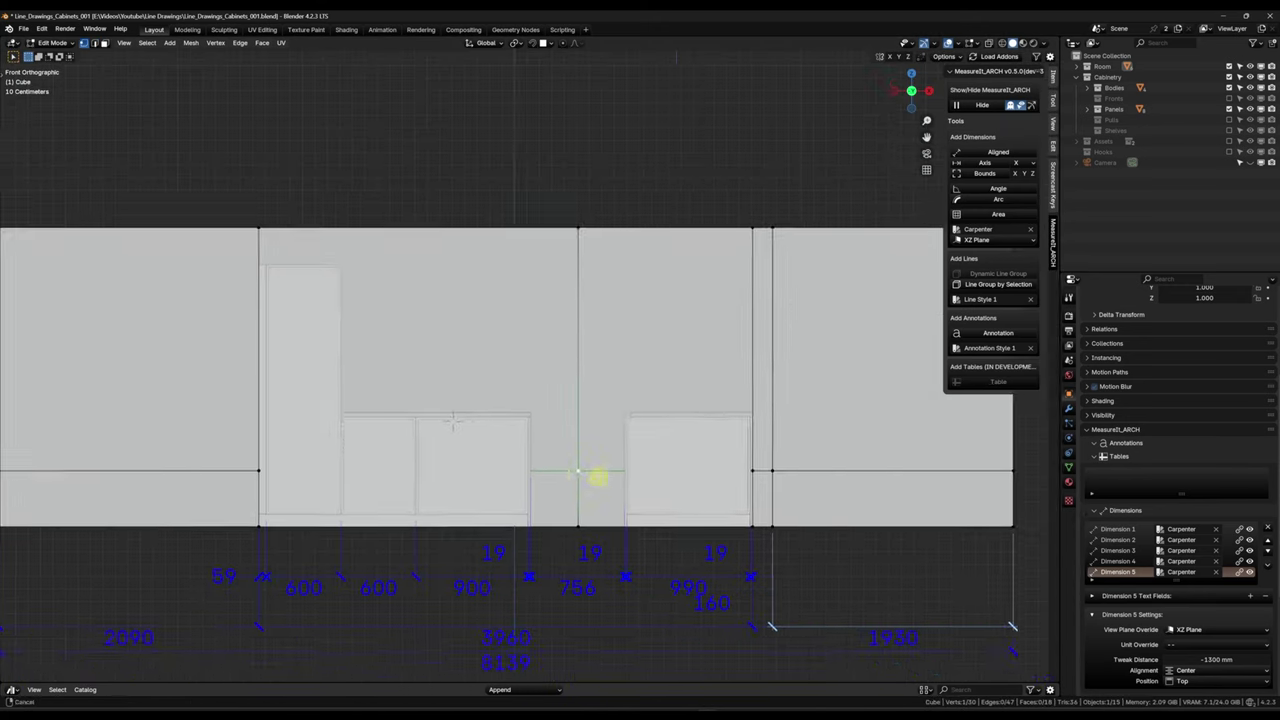
scroll(600, 477, up, 8)
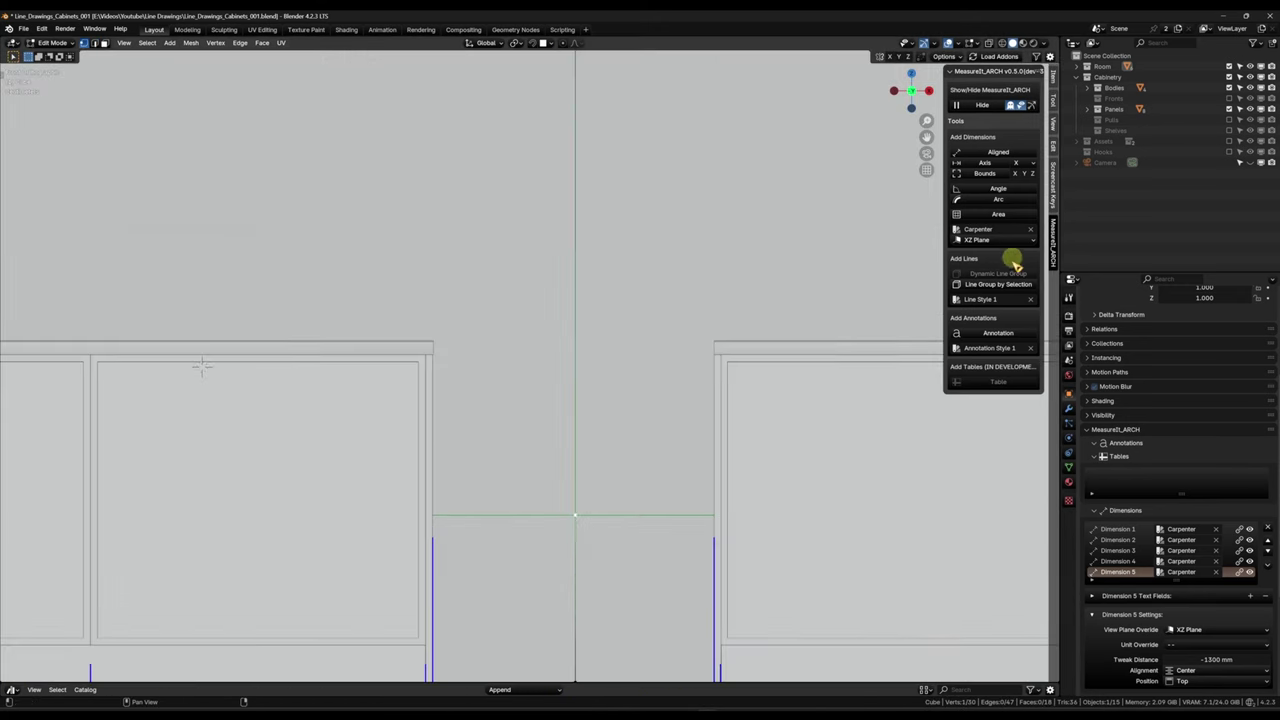
click(998, 334)
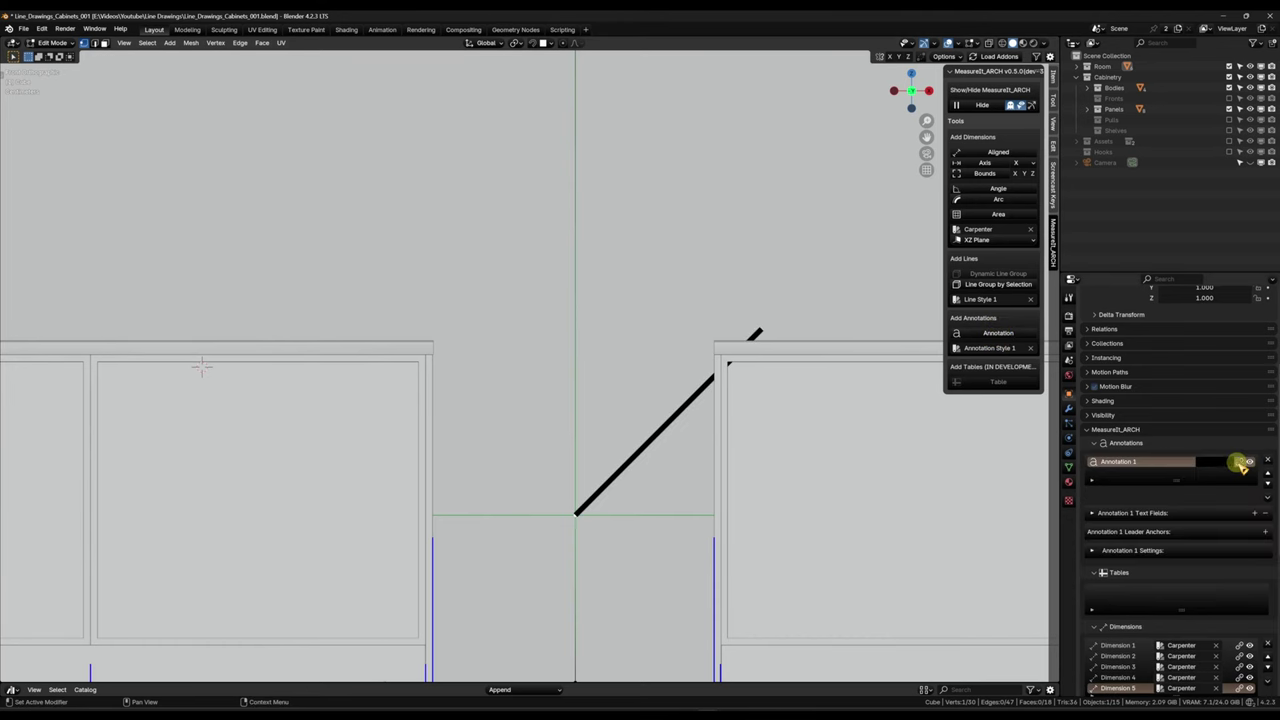
Step: Expand the annotation's settings and set its offset to 1830 mm in X and -460 mm in Y
scroll(657, 430, down, 2)
mouse_move(702, 400)
middle_down()
mouse_move(689, 386)
mouse_move(737, 437)
mouse_move(817, 440)
mouse_move(480, 364)
middle_up()
mouse_move(434, 297)
middle_down()
mouse_move(846, 426)
mouse_move(480, 460)
mouse_move(806, 440)
mouse_move(686, 415)
mouse_move(766, 423)
mouse_move(814, 446)
middle_up()
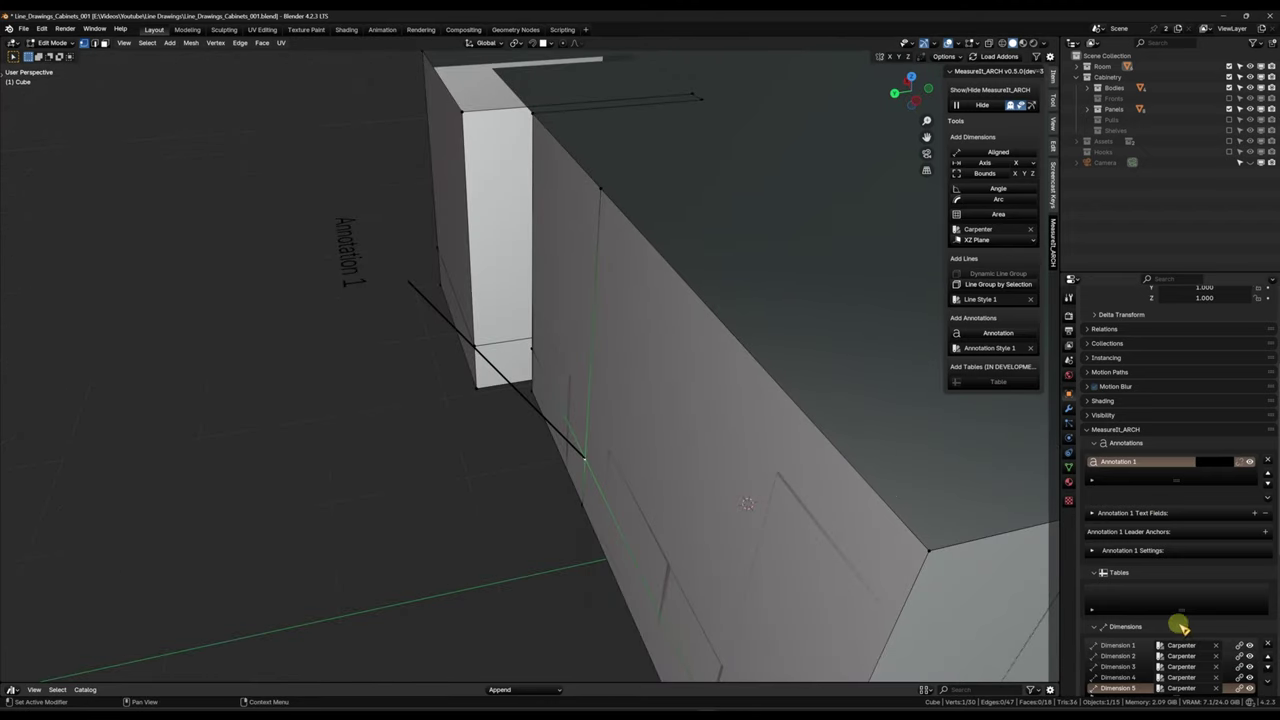
scroll(1165, 590, down, 2)
click(1092, 490)
scroll(1225, 508, down, 2)
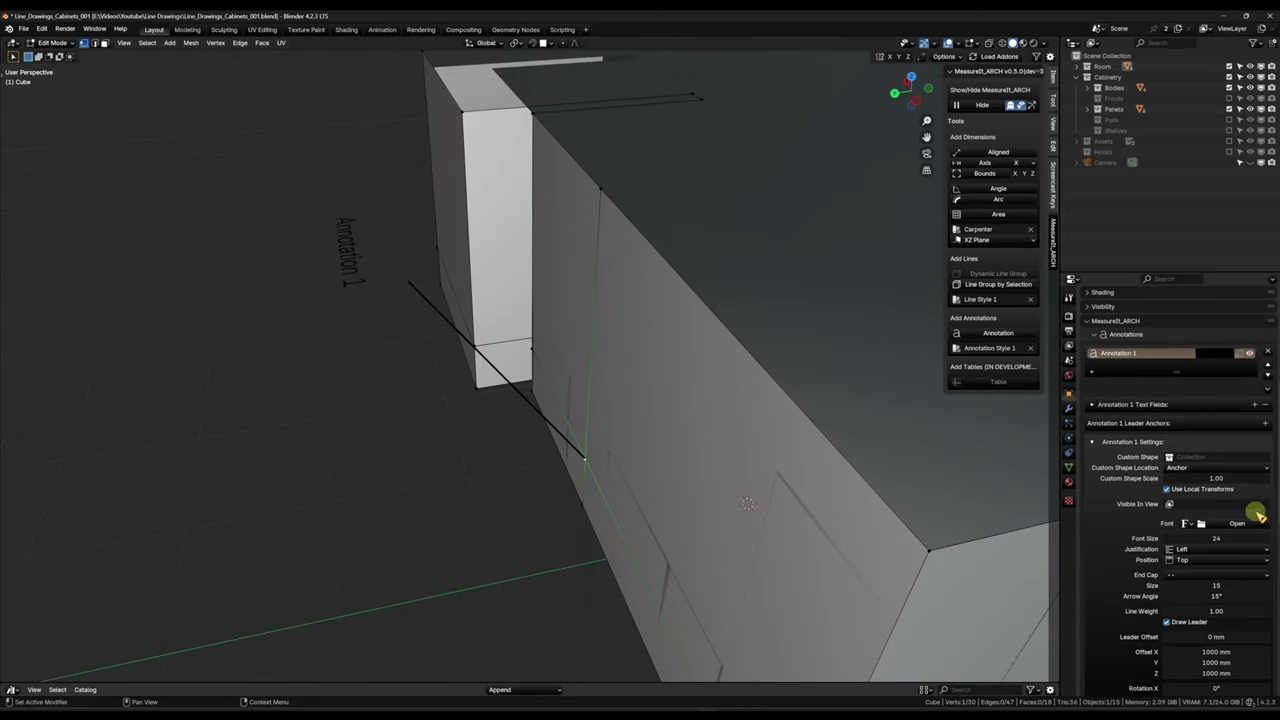
scroll(1258, 515, down, 3)
drag(1200, 521, 1250, 521)
drag(1216, 532, 1148, 532)
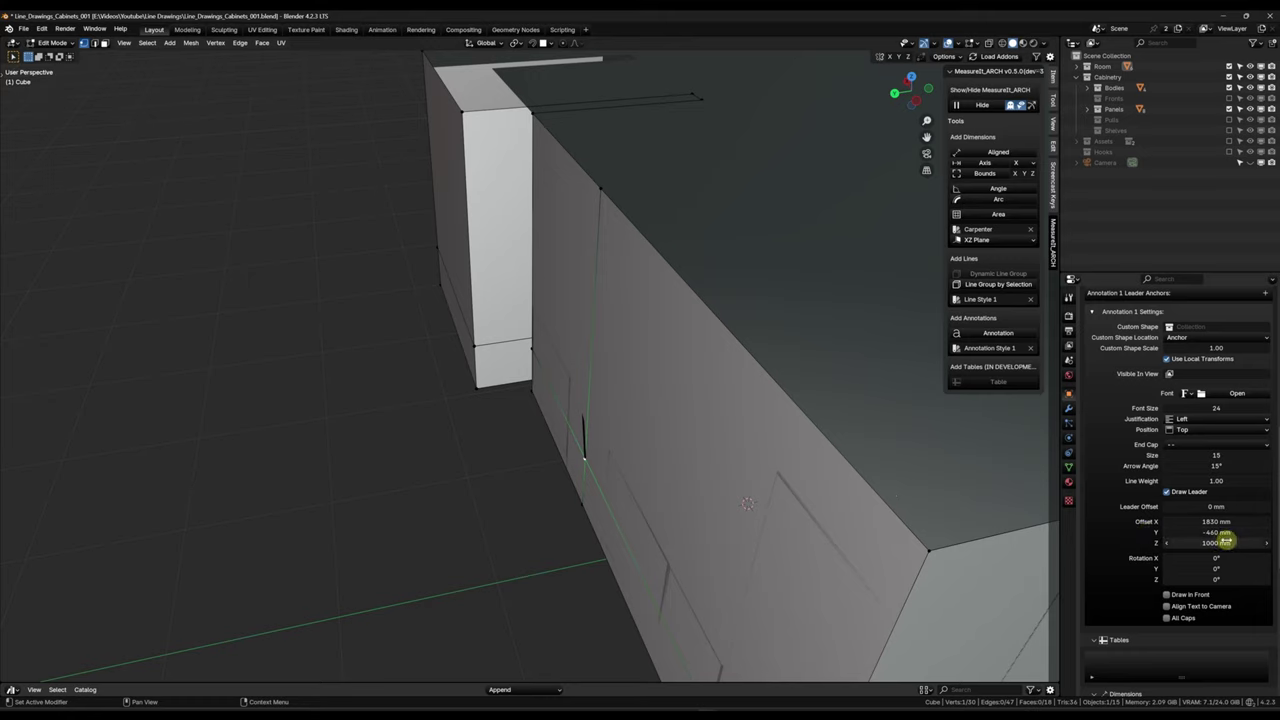
Step: Set the annotation's X offset to 0 mm and align its text to the camera
middle_drag(814, 413, 760, 420)
click(1216, 520)
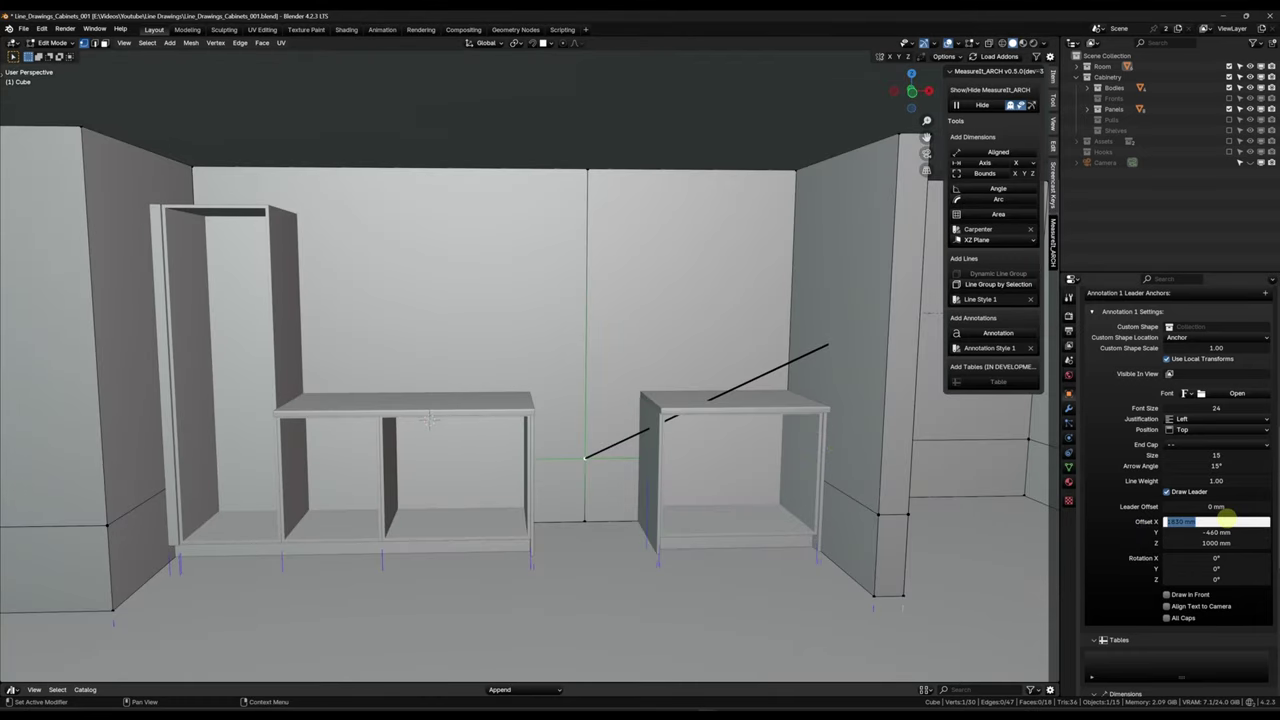
text(0)
key(Return)
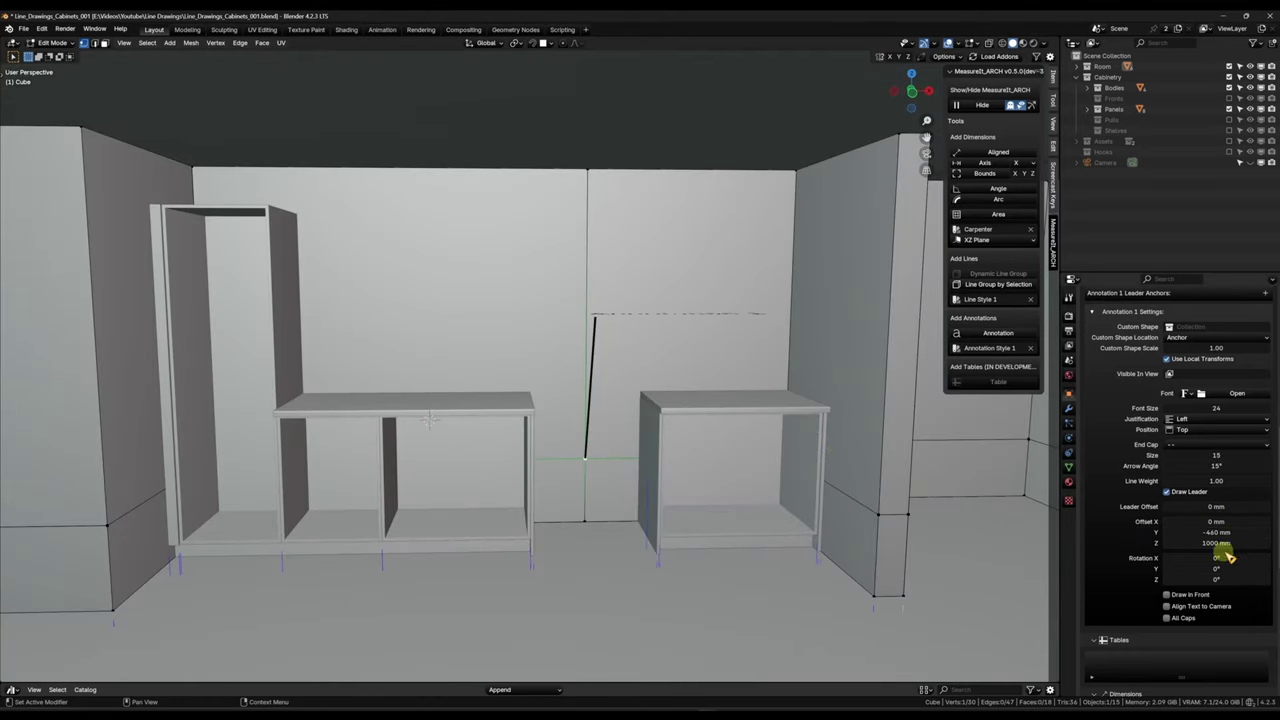
click(1167, 606)
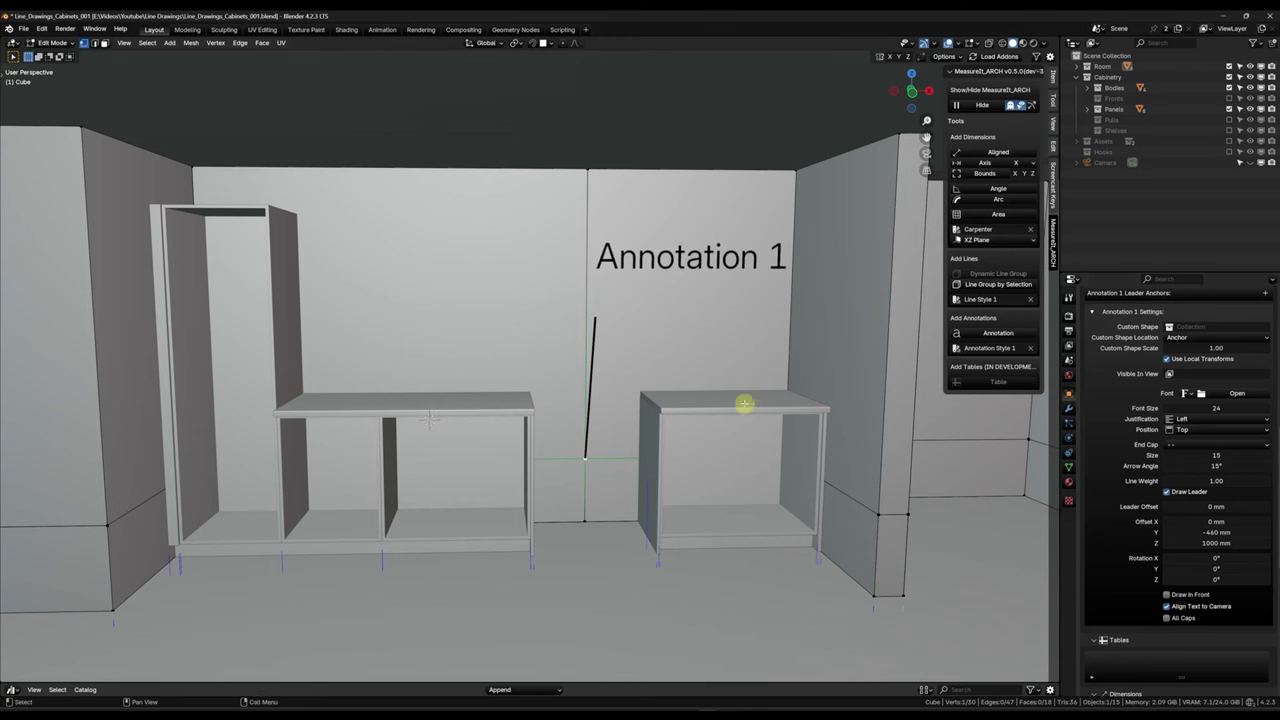
Step: Center the annotation's text justification and set its offset to -70 mm in Y and 420 mm in Z
click(1215, 418)
click(1190, 440)
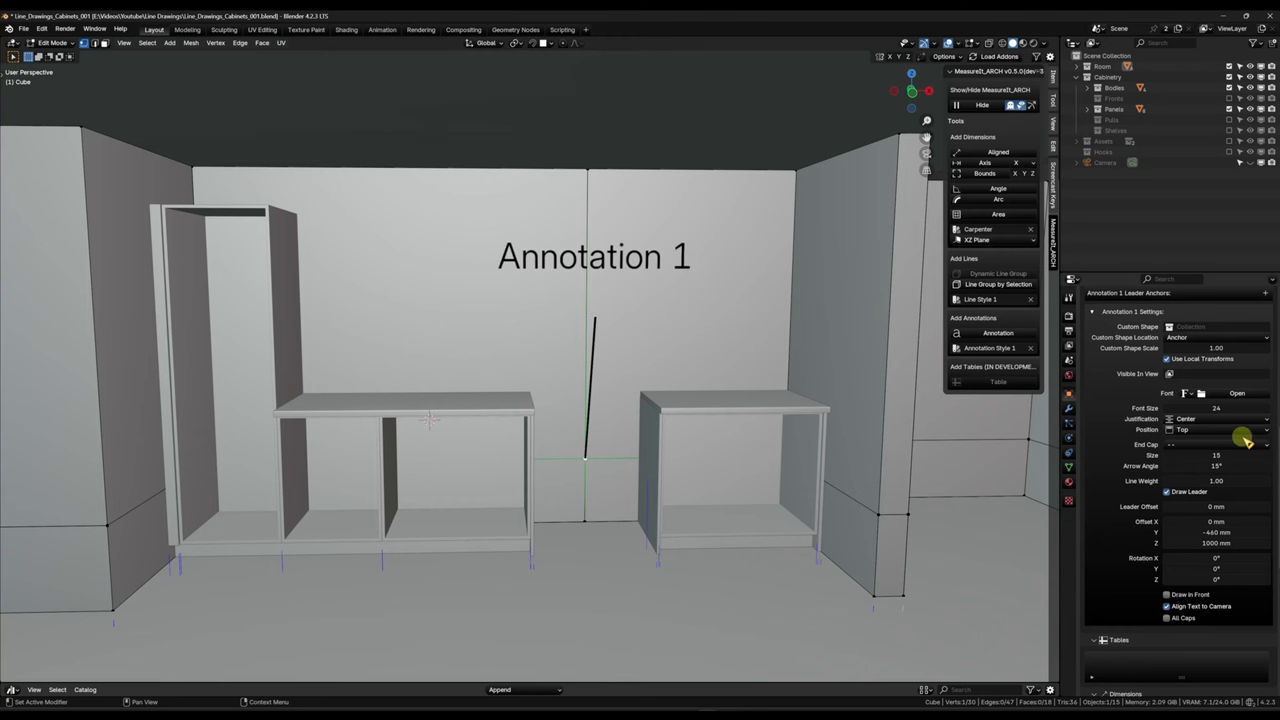
click(1230, 532)
click(1138, 544)
drag(1218, 543, 176, 537)
drag(1243, 530, 195, 530)
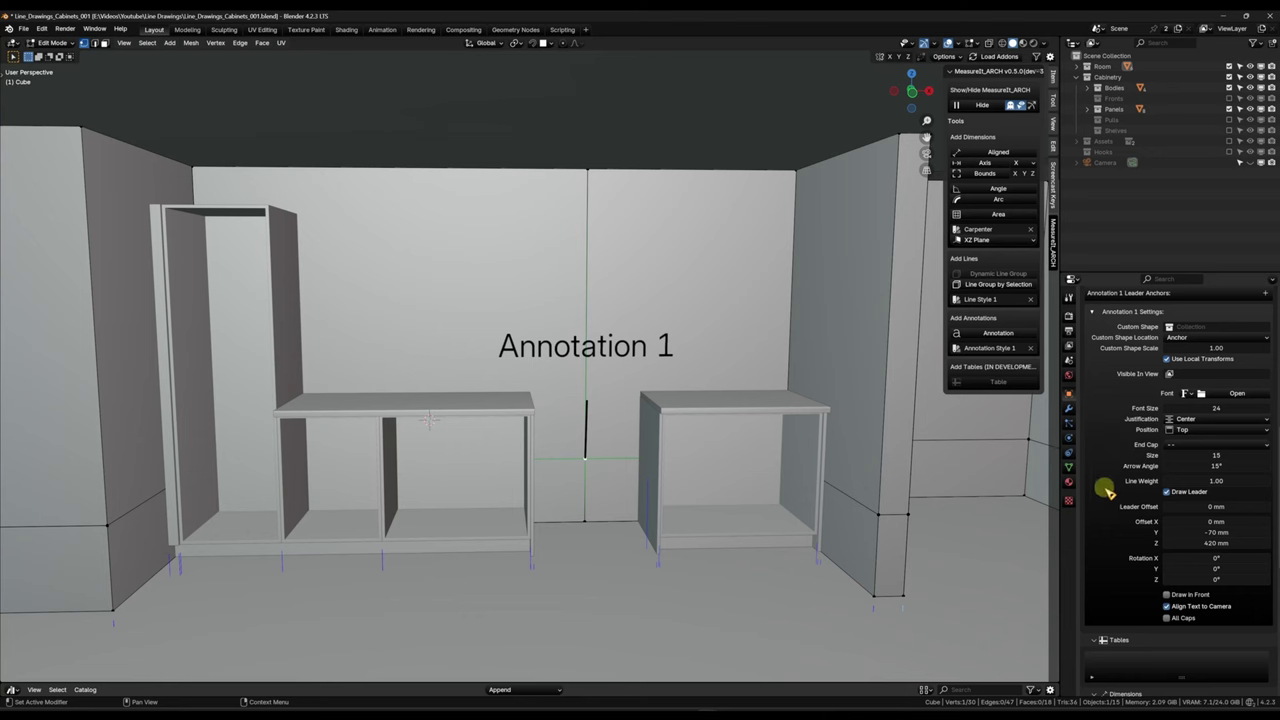
Step: Give the annotation's leader a Dot end cap and change the annotation text to Stove
click(1238, 444)
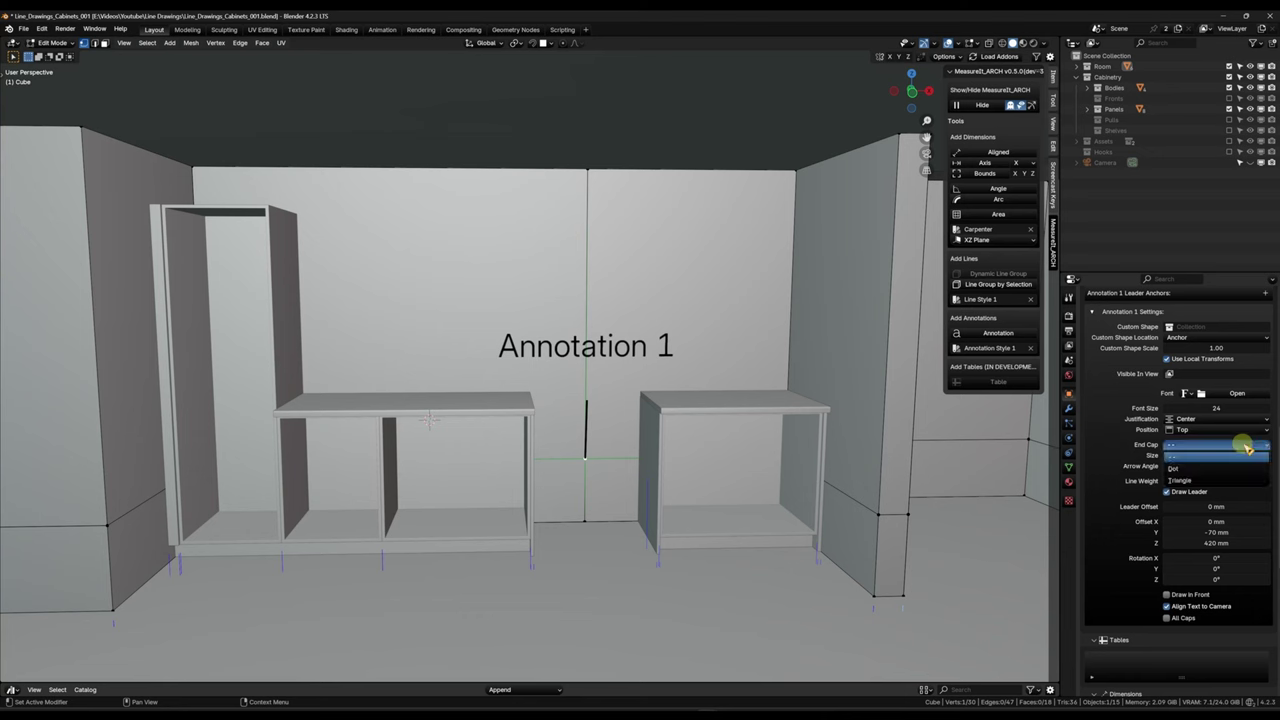
click(1210, 468)
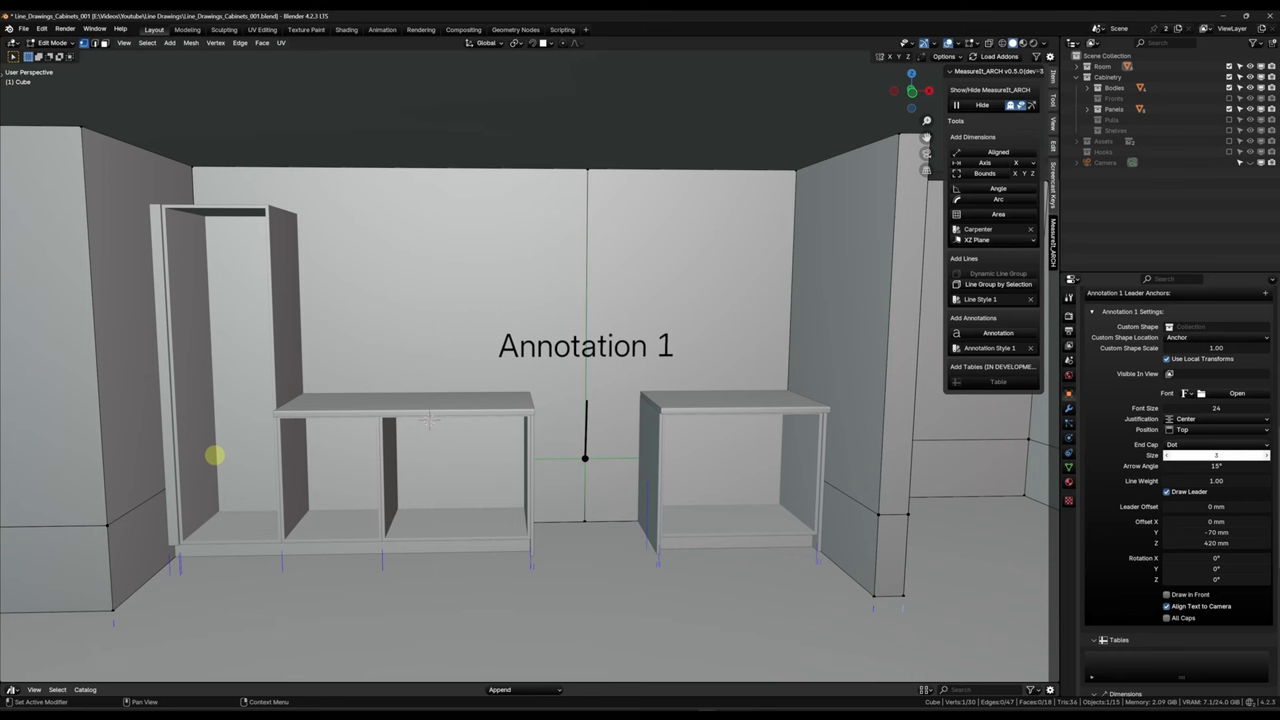
scroll(1090, 490, up, 6)
double_click(1125, 511)
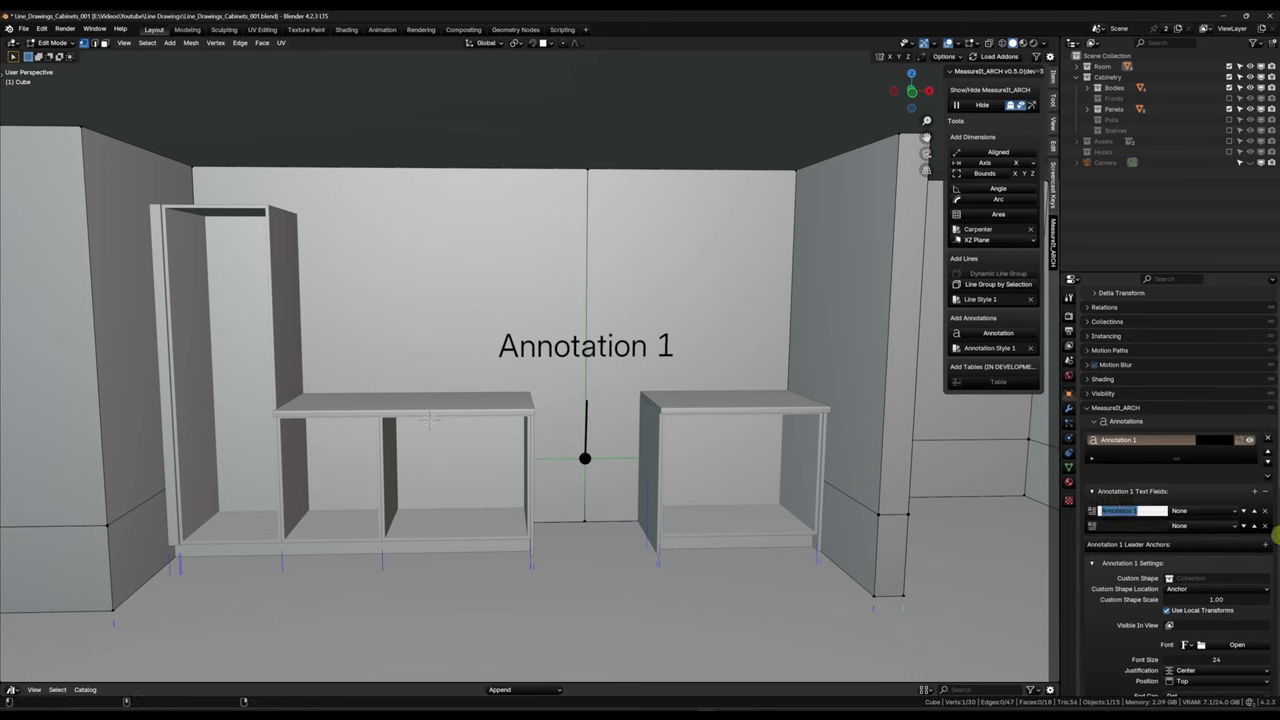
text(AS)
key(BackSpace)
key(BackSpace)
text(Stove)
key(Return)
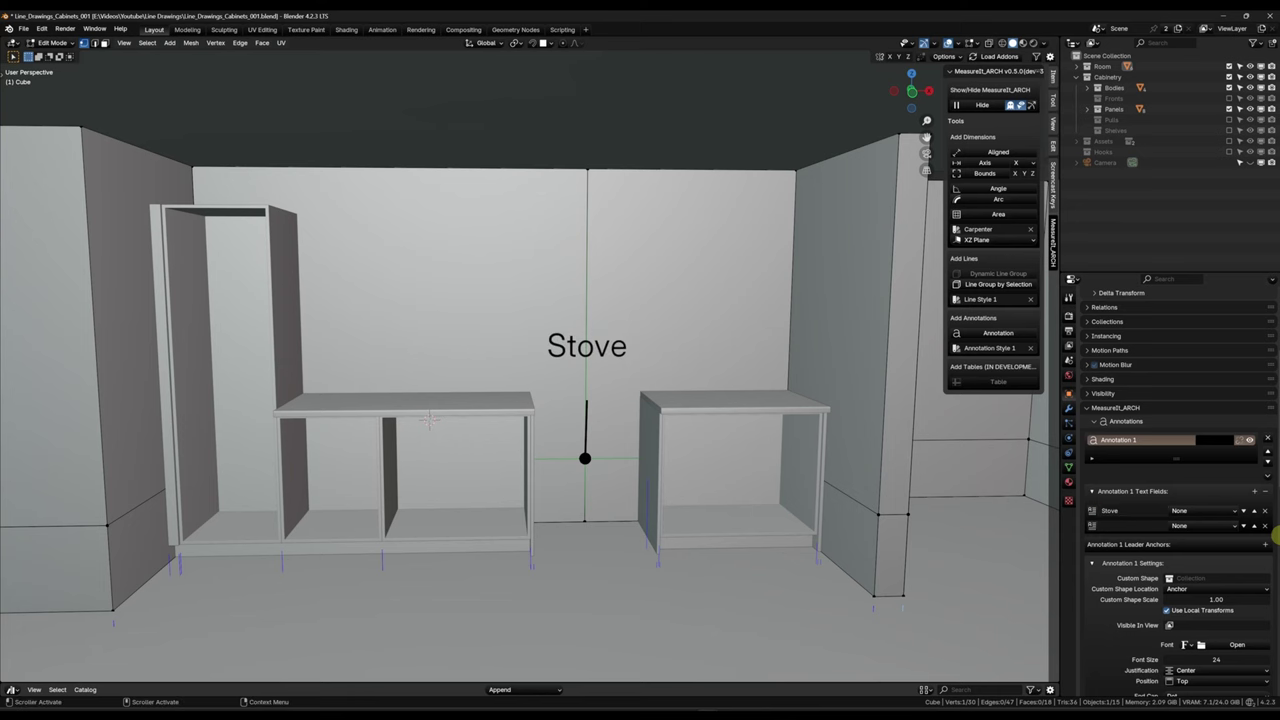
Step: From the camera view in Object Mode, color the Stove annotation blue and render the MeasureIt_ARCH image
key(Tab)
key(KP_0)
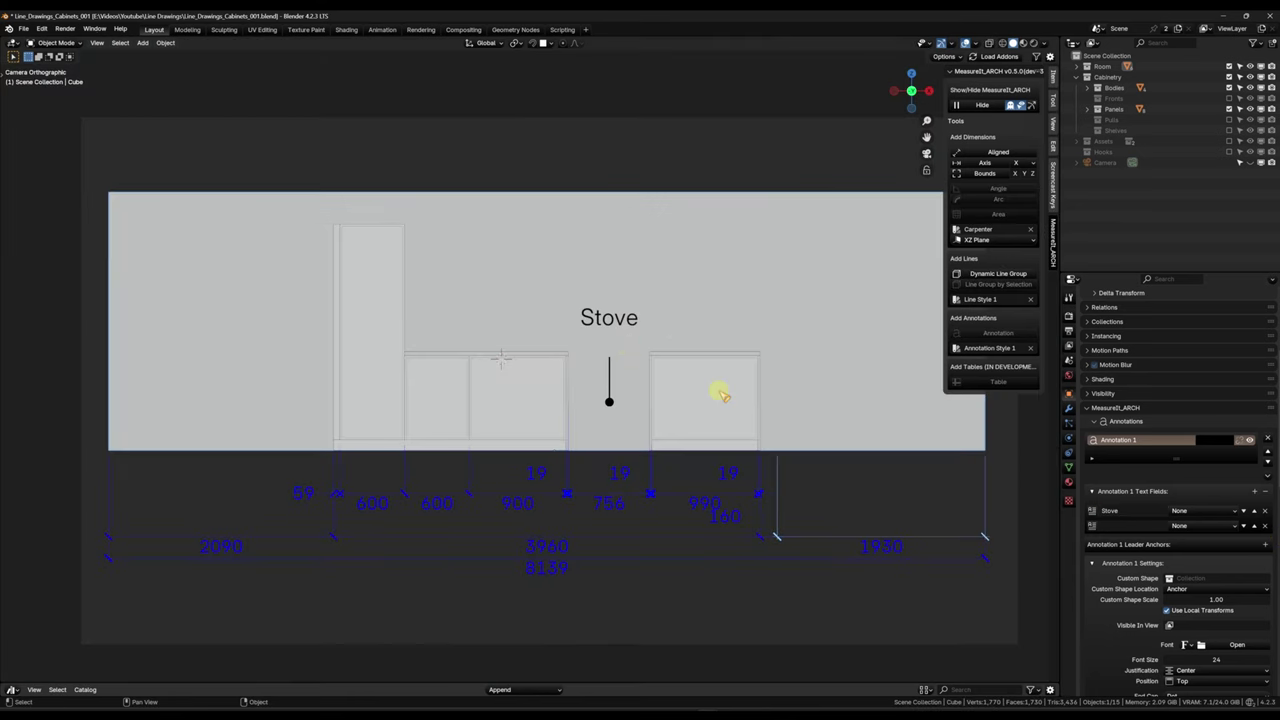
click(1218, 442)
drag(1225, 364, 1225, 272)
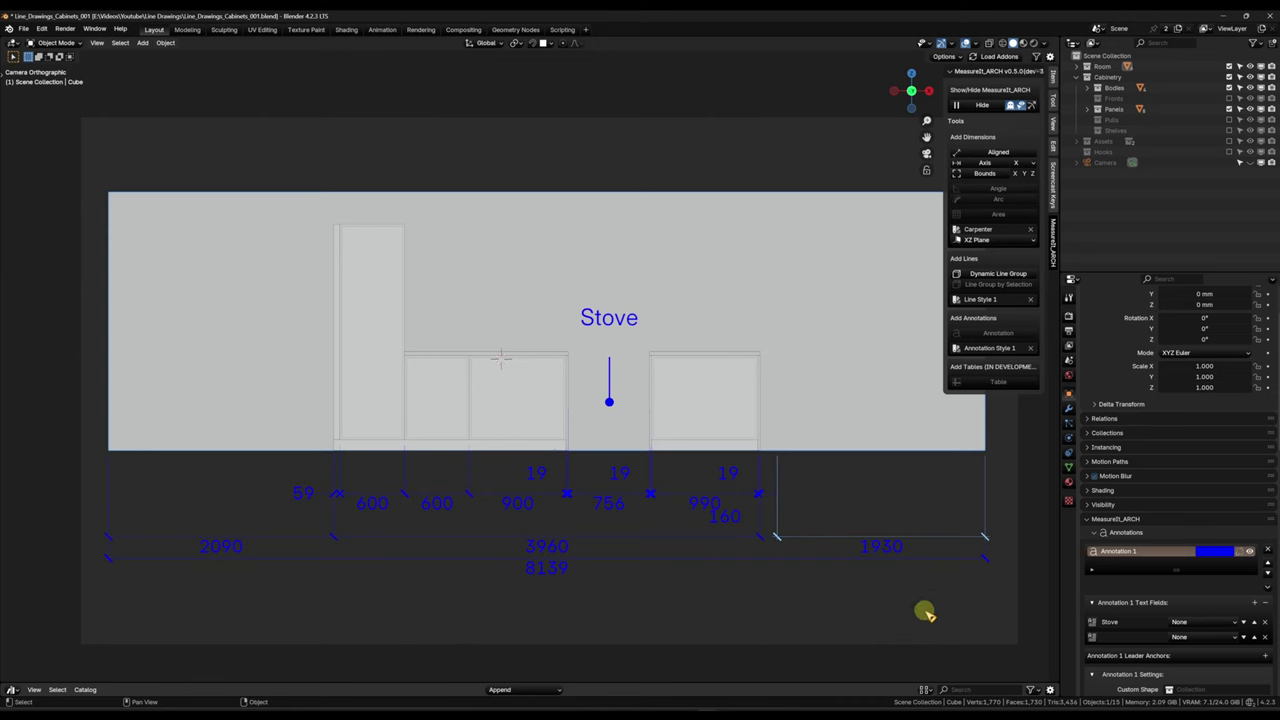
click(1068, 331)
click(1230, 334)
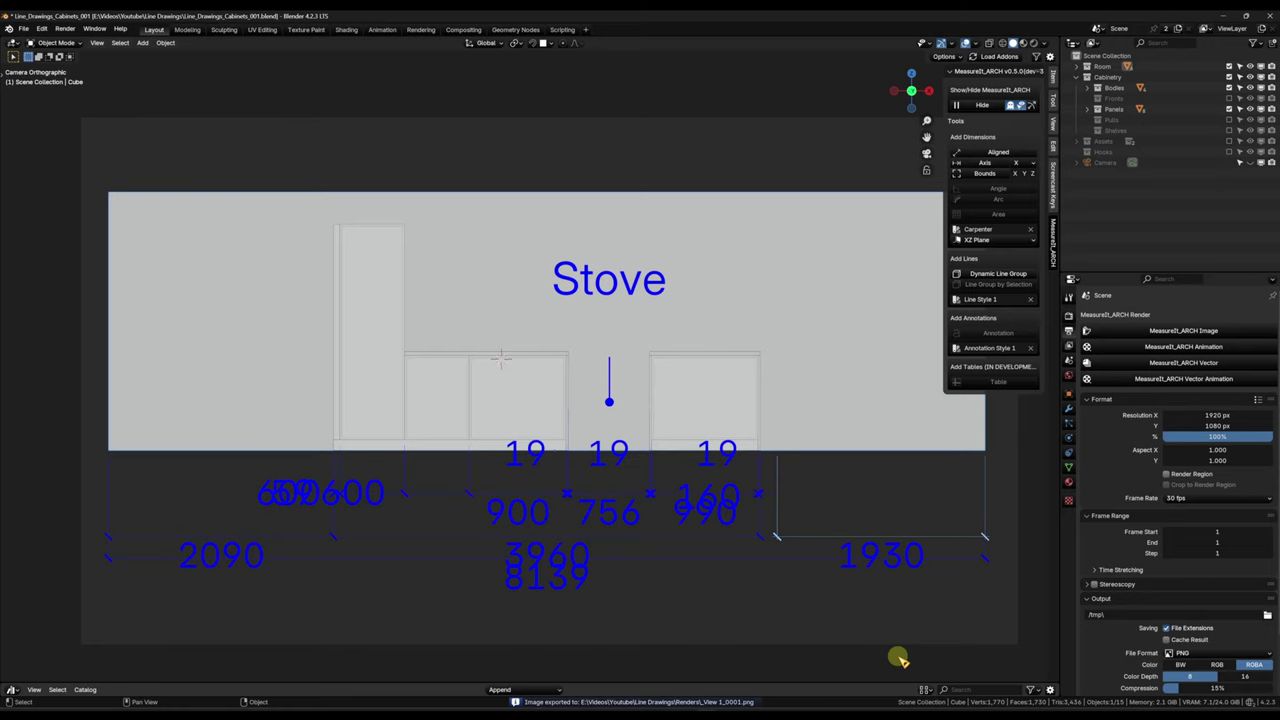
Step: Switch to the Compositing workspace and add an Image input node below the Render Layers node
click(463, 29)
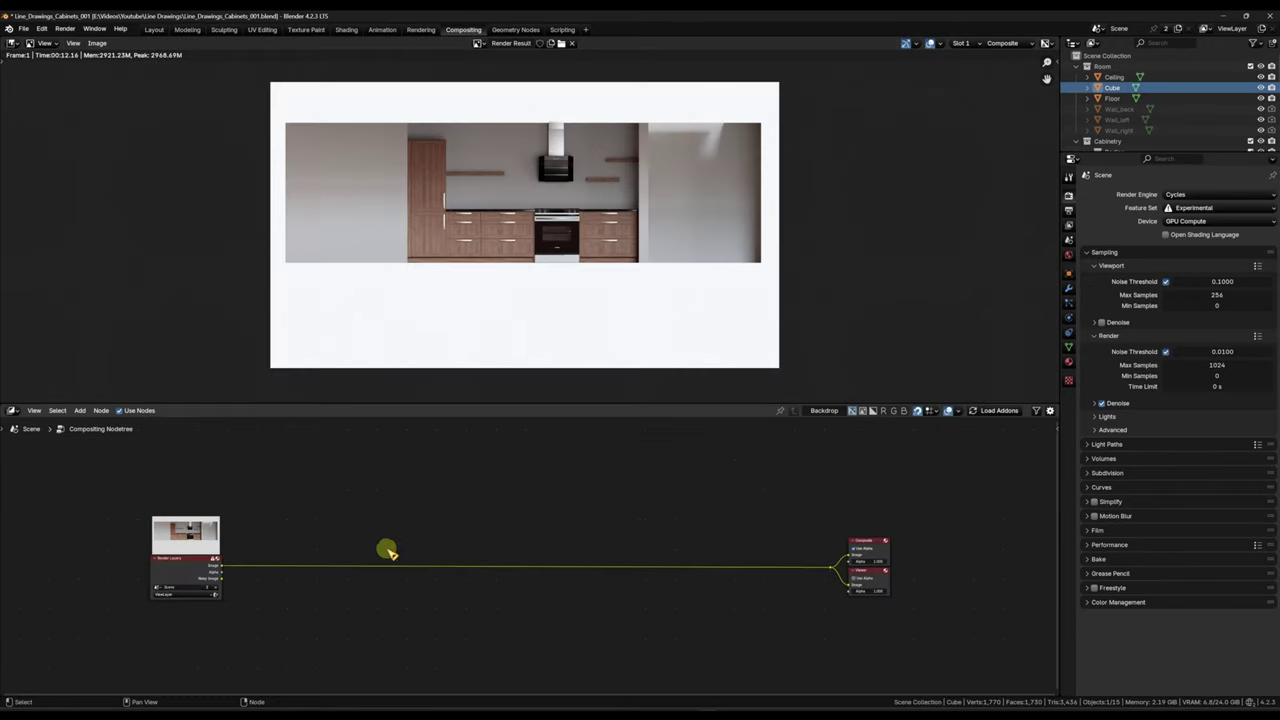
middle_drag(483, 558, 497, 512)
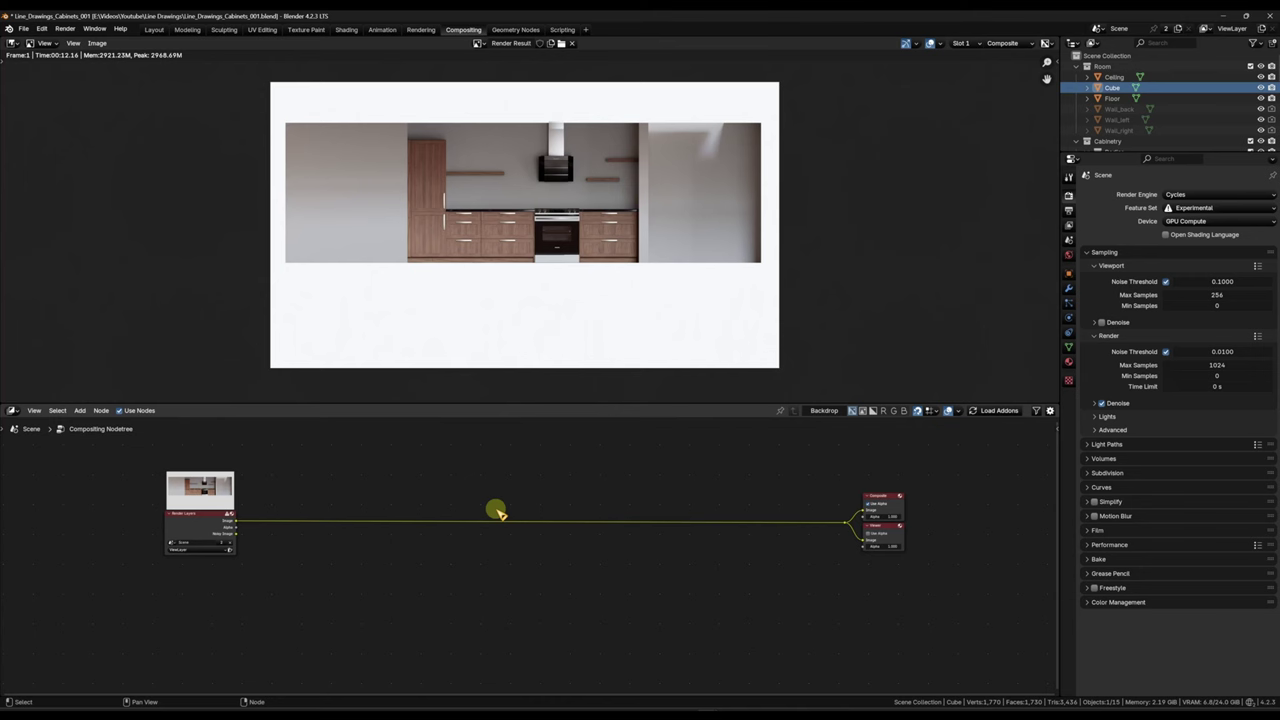
middle_drag(409, 574, 569, 524)
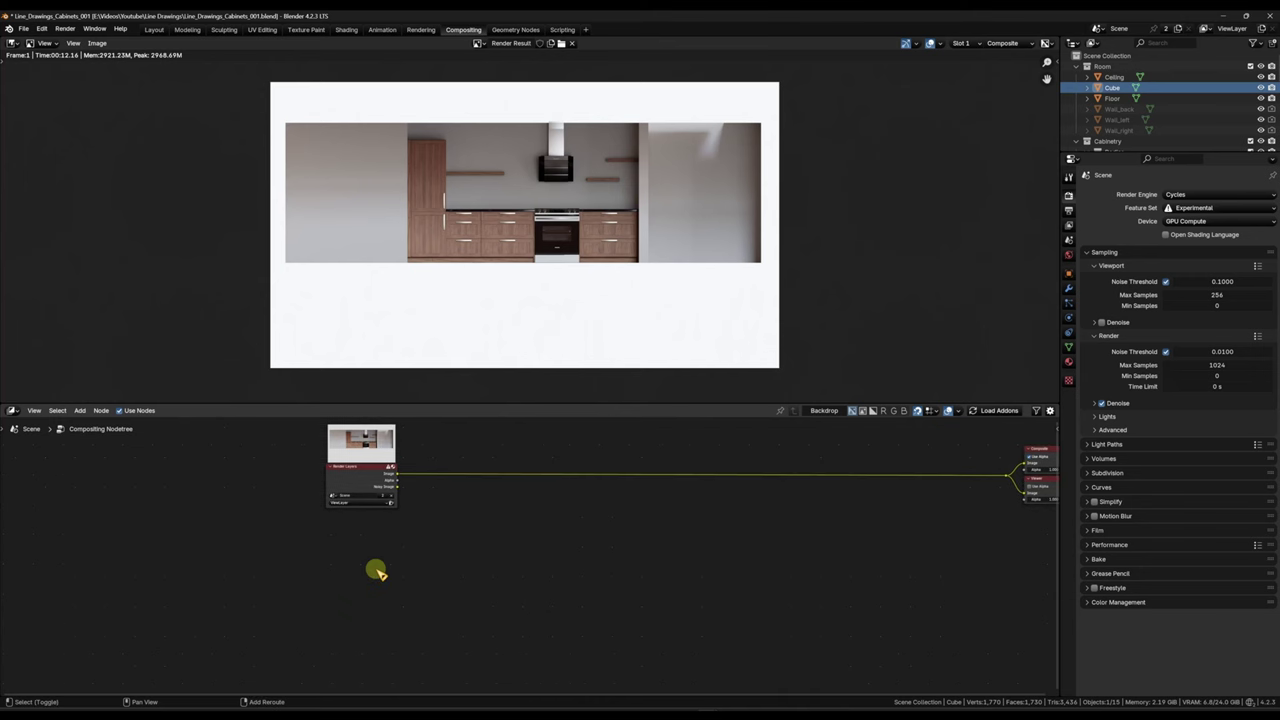
key(shift+a)
mouse_move(383, 539)
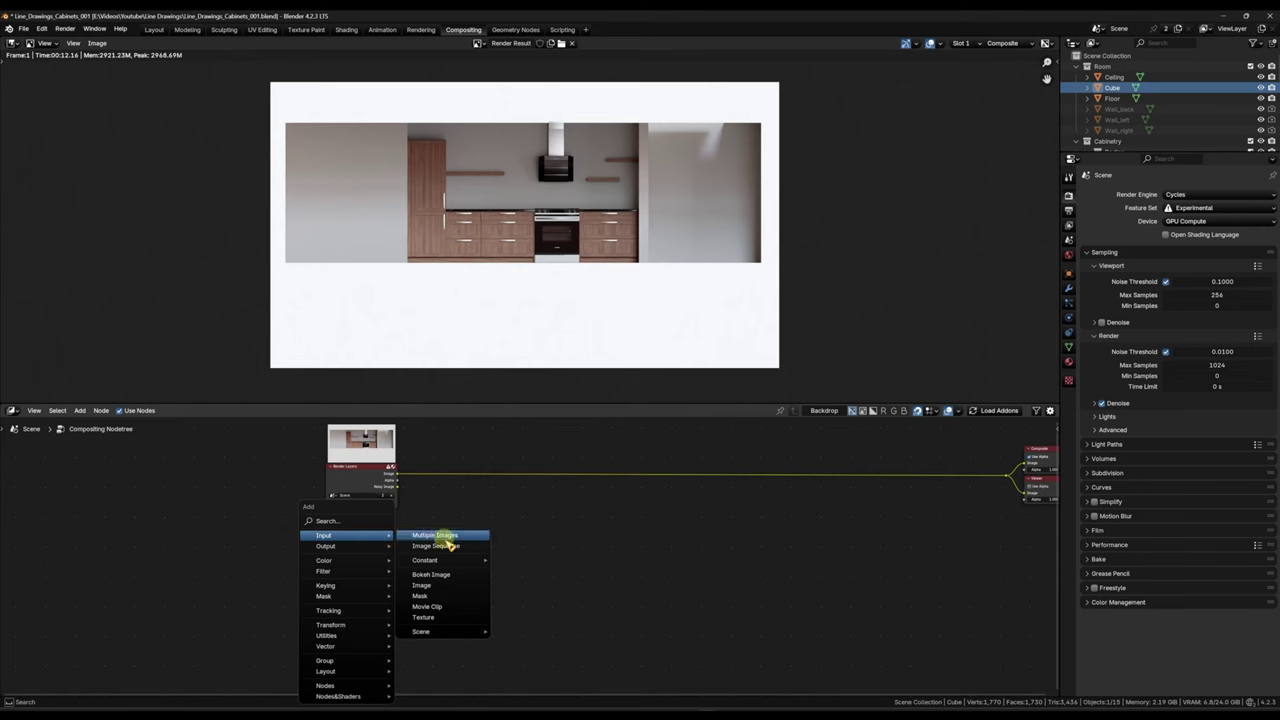
click(448, 592)
click(348, 537)
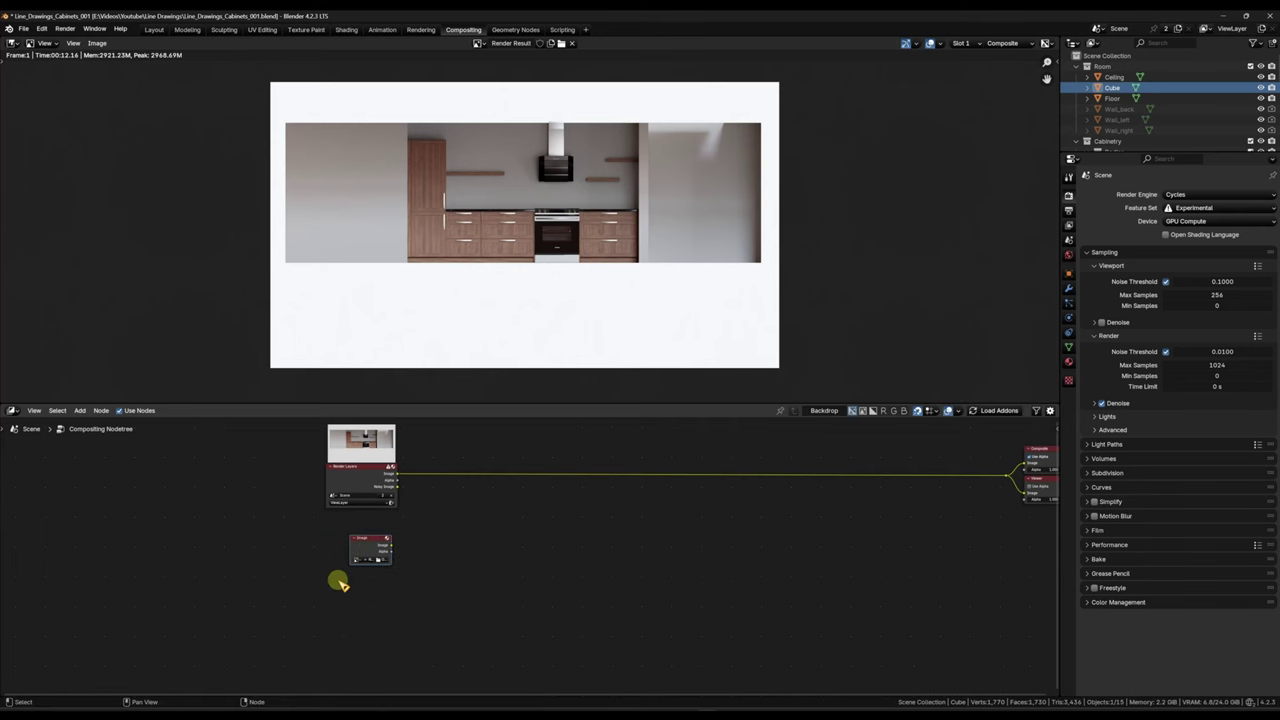
Step: Assign the existing measureit_arch_output image to the new Image node
scroll(355, 570, up, 5)
click(370, 551)
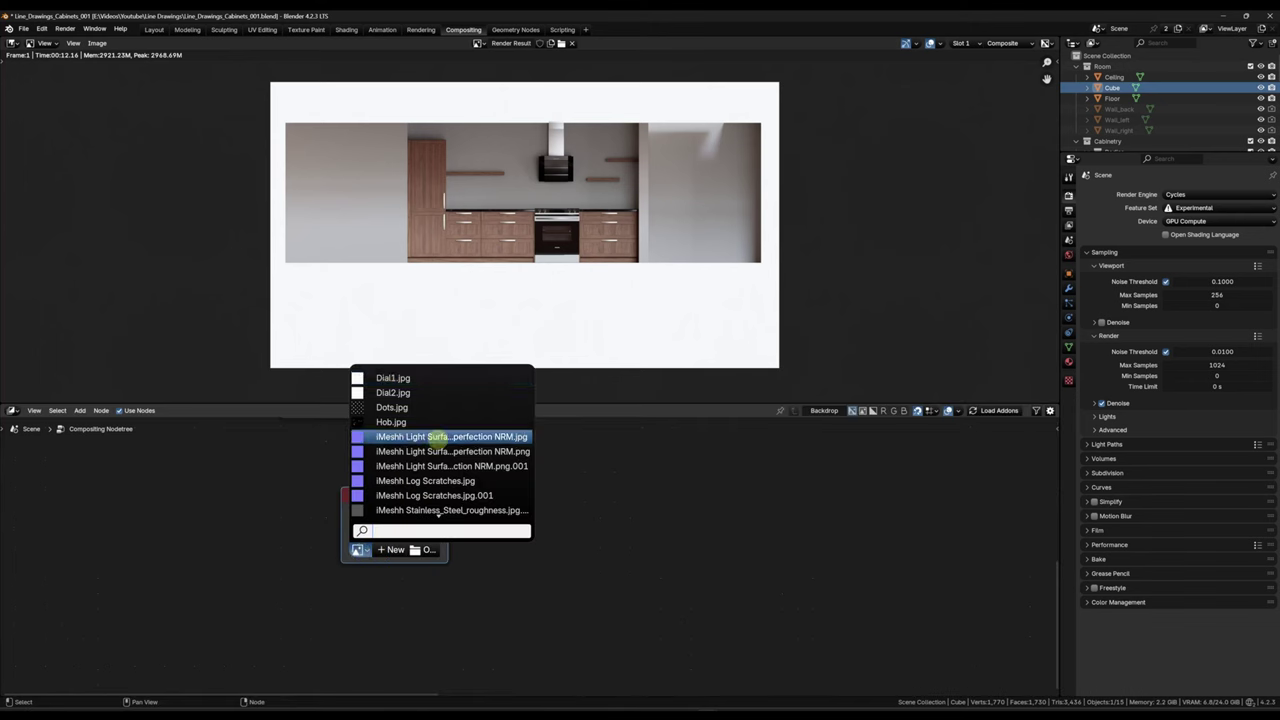
scroll(463, 482, down, 3)
scroll(463, 482, down, 5)
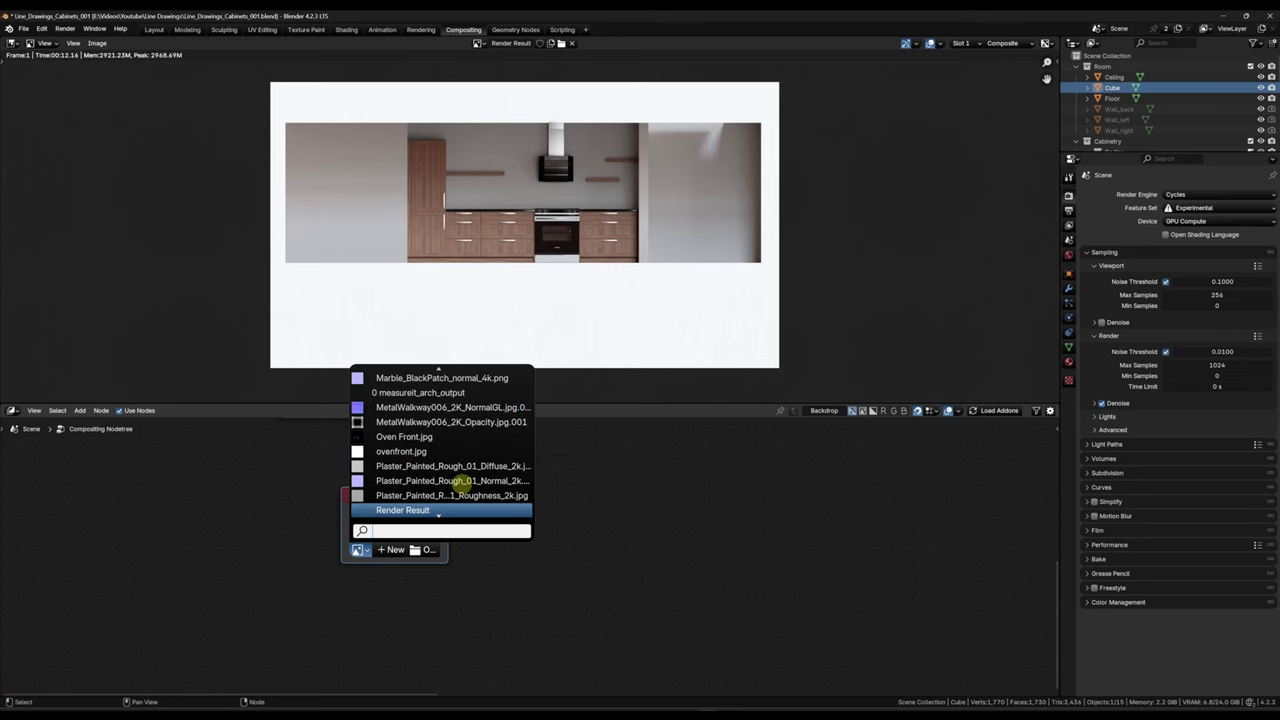
click(481, 394)
Step: Connect the measureit_arch_output node to a Viewer node and display the Viewer Node in the image editor
middle_drag(394, 537, 260, 613)
ctrl+shift+click(266, 615)
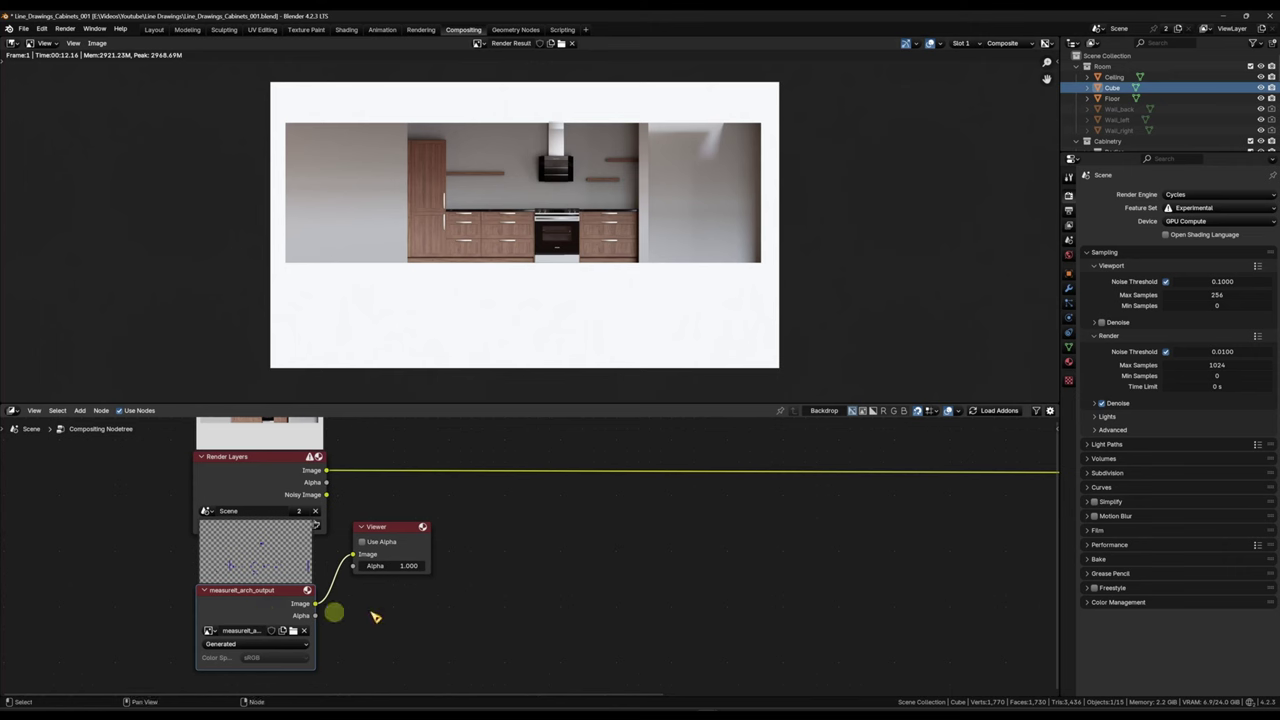
drag(386, 524, 530, 523)
click(478, 43)
click(535, 140)
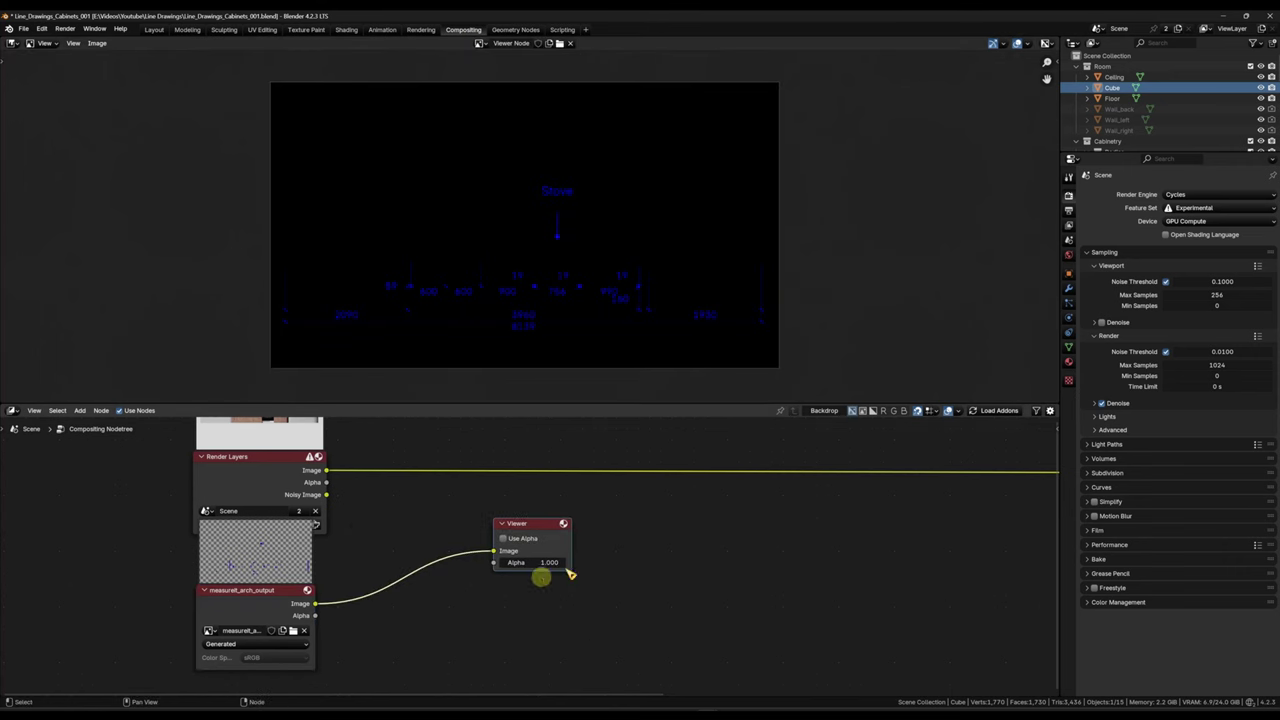
Step: Insert an Alpha Over node on the link from Render Layers to the composite output and enable Convert Premultiplied
scroll(520, 563, down, 2)
key(shift+a)
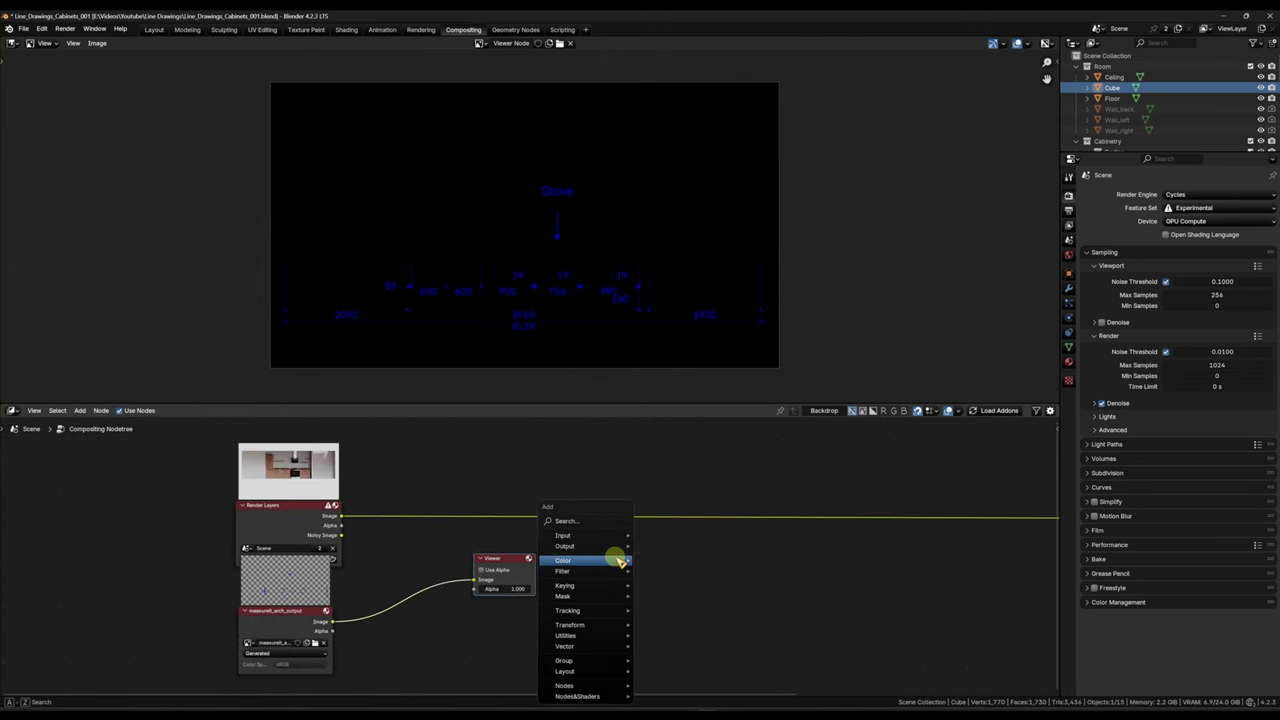
text(alph)
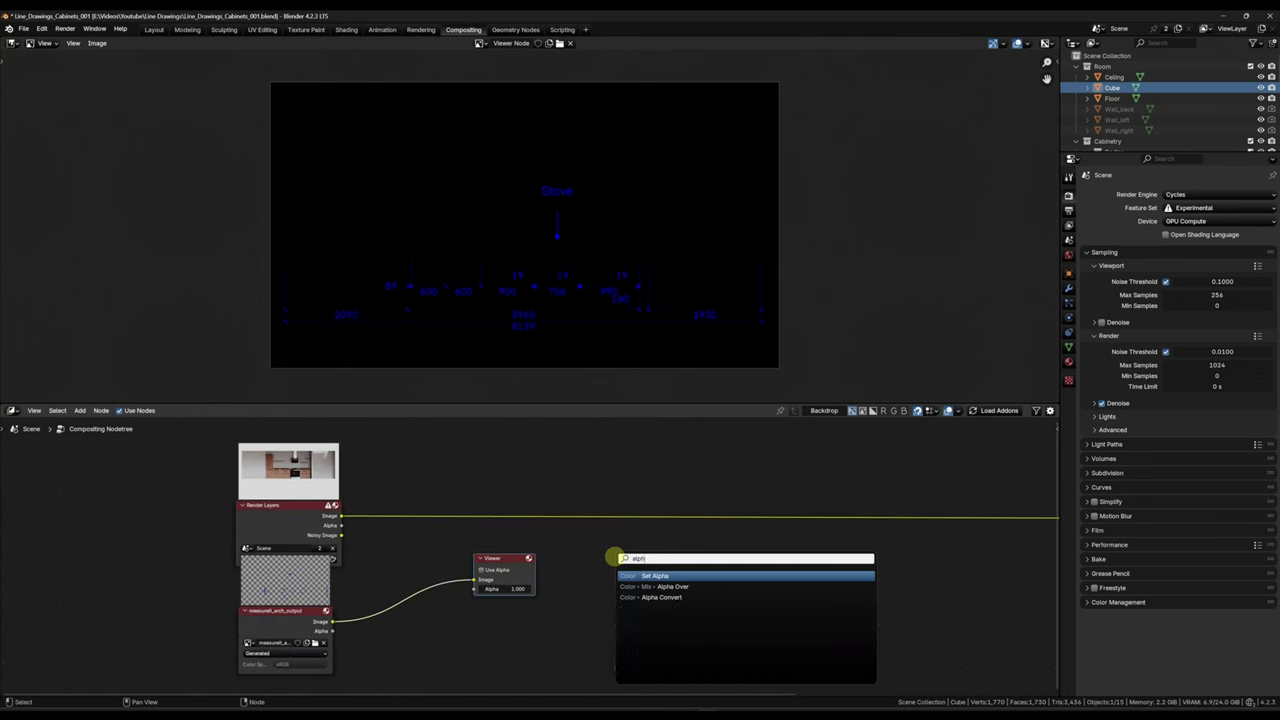
click(673, 586)
click(562, 518)
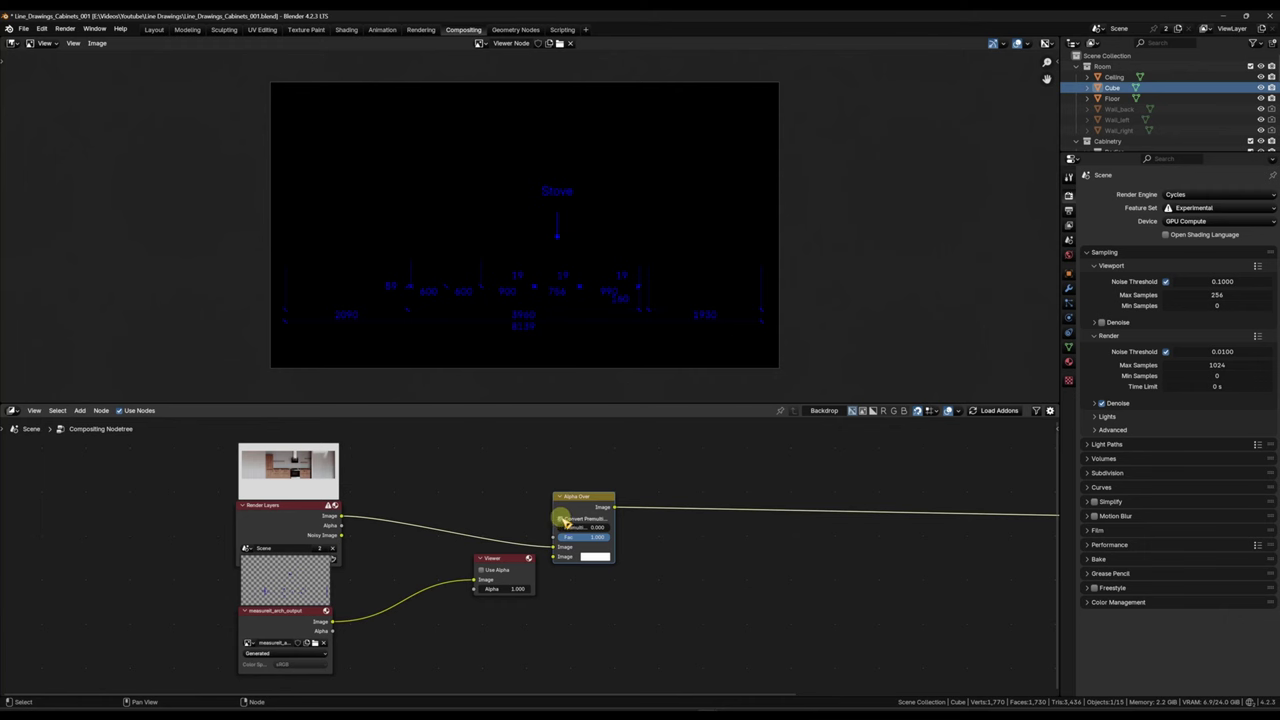
click(562, 518)
Step: Feed measureit_arch_output into Alpha Over's second image input and preview the combined render with its dimensions up close
drag(505, 562, 656, 606)
drag(331, 621, 552, 558)
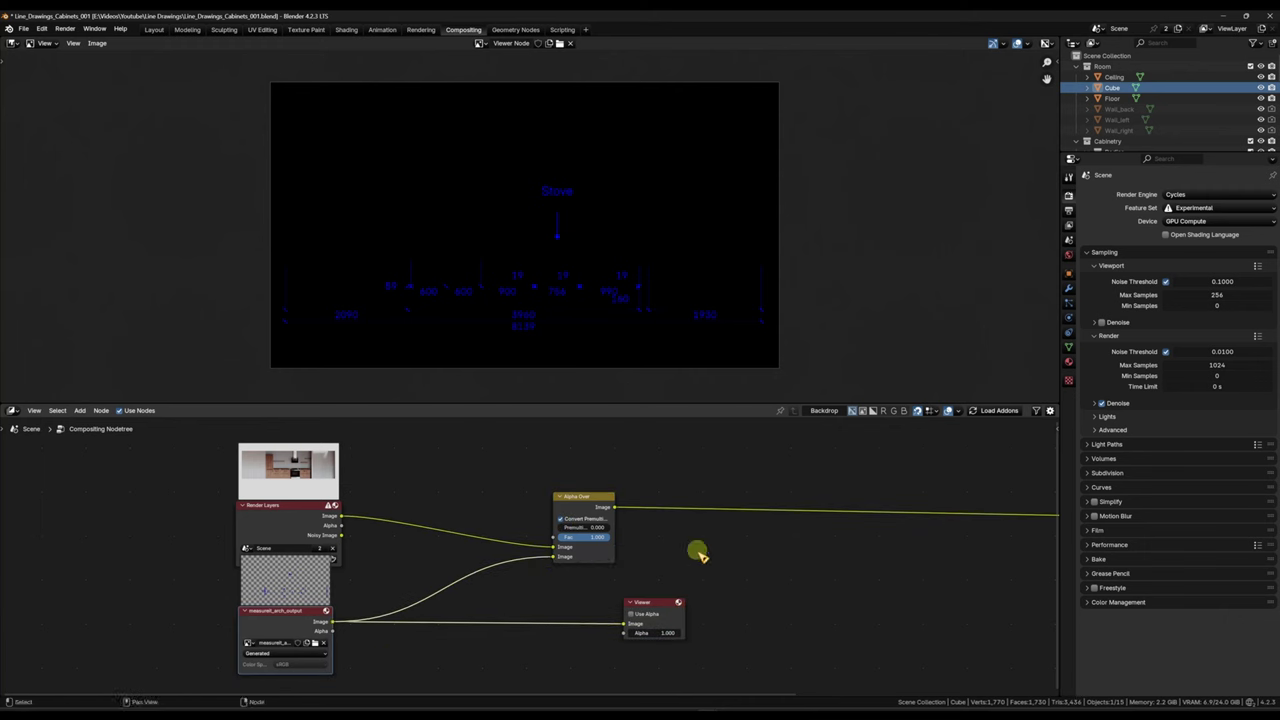
ctrl+shift+click(591, 515)
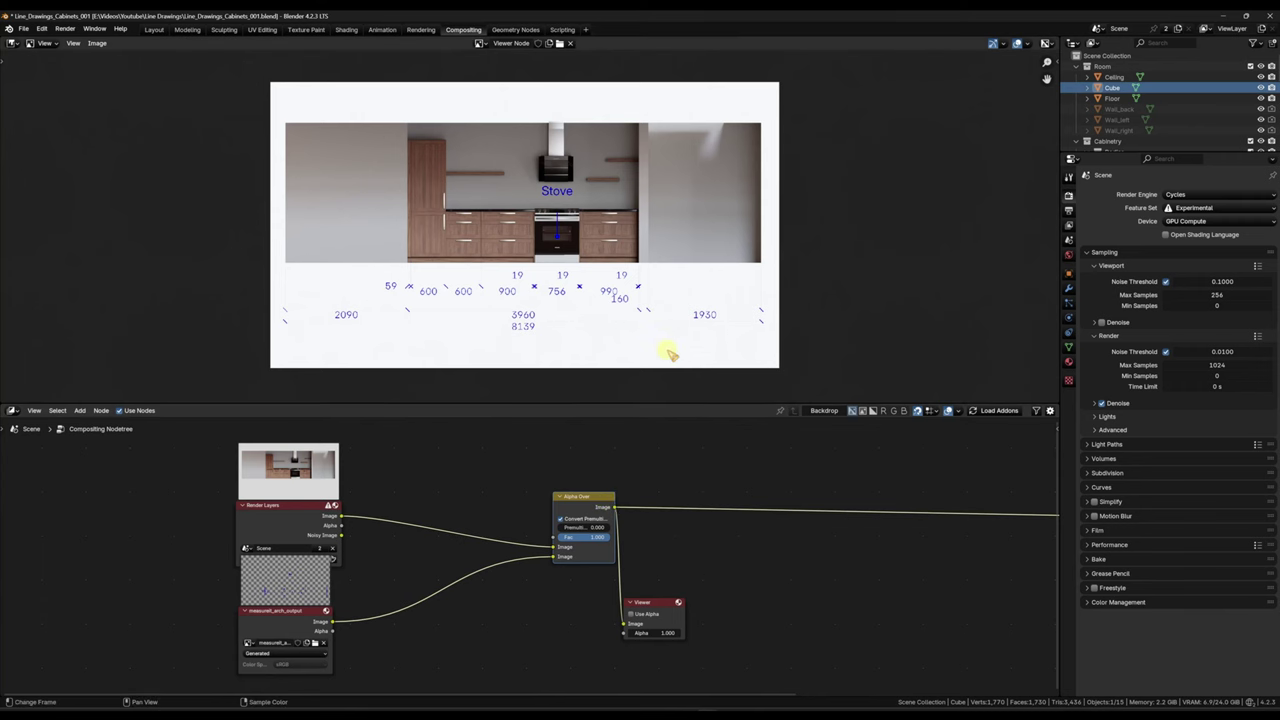
scroll(626, 335, up, 3)
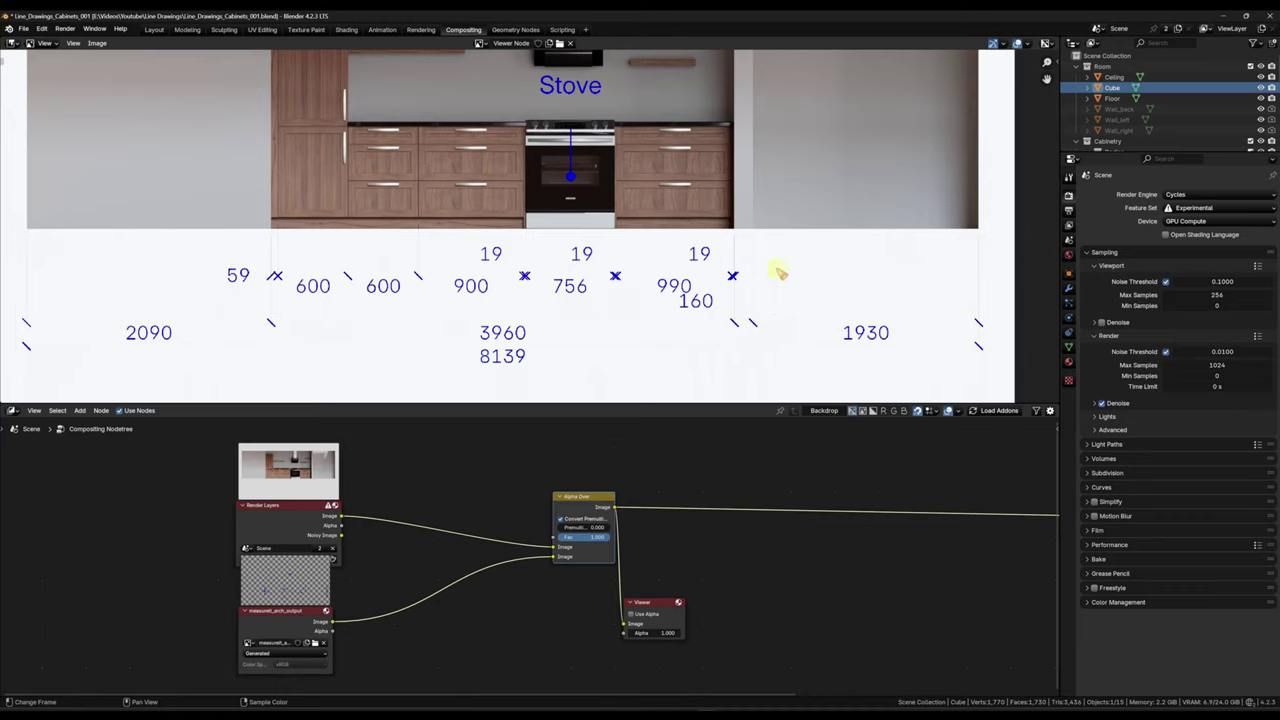
scroll(749, 289, down, 2)
scroll(765, 292, up, 3)
scroll(563, 349, down, 1)
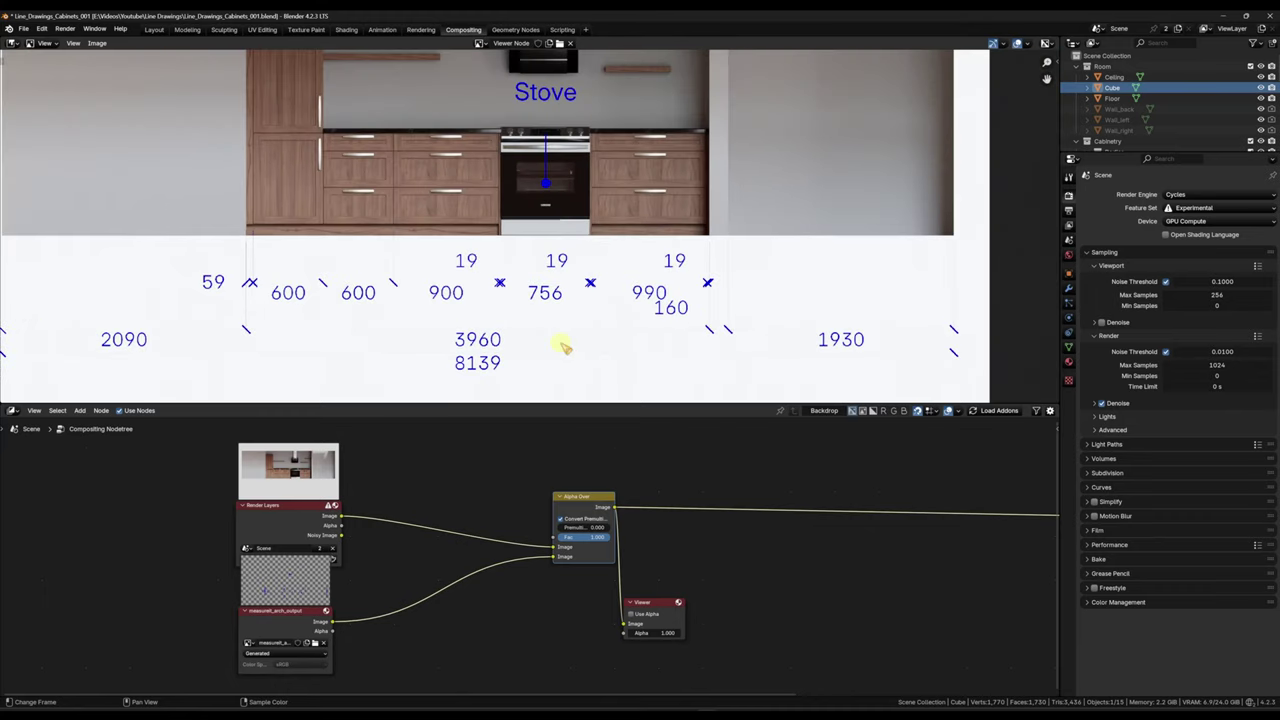
middle_drag(563, 349, 630, 295)
scroll(722, 281, down, 3)
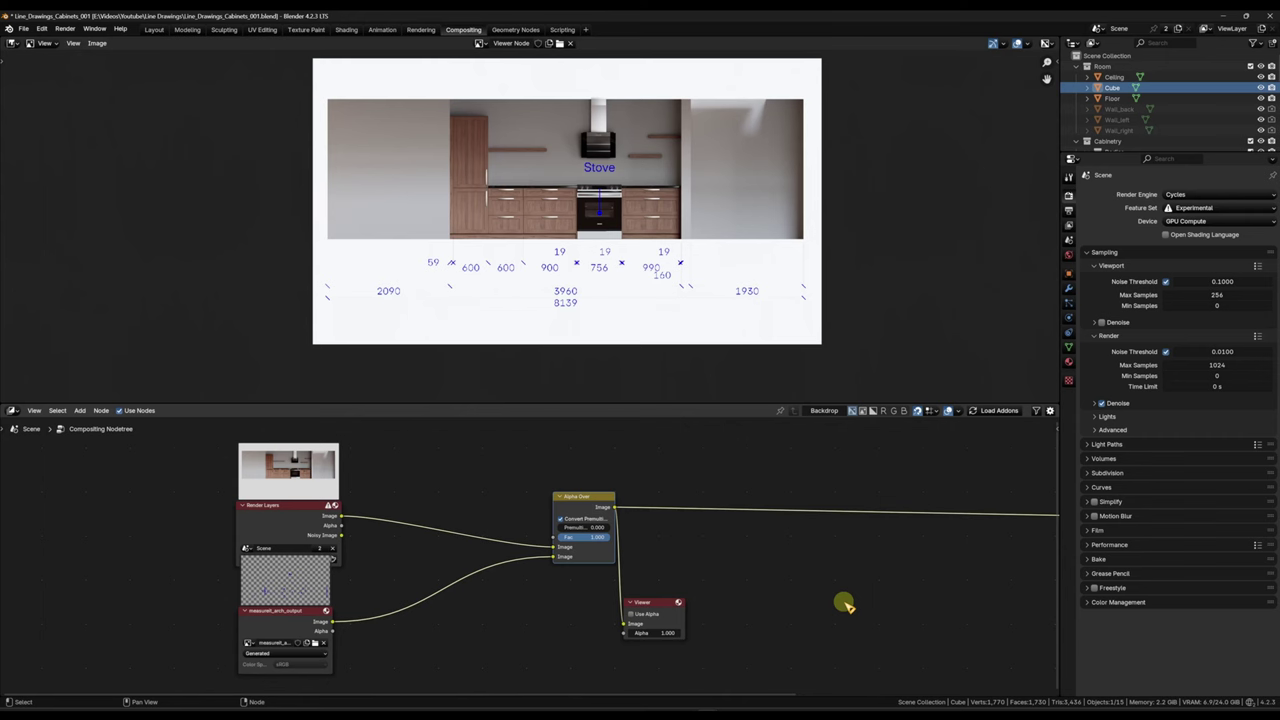
Step: Return to the Layout workspace and toggle the style link on the side panel's and base cabinets' dimensions to restore their text size
click(155, 30)
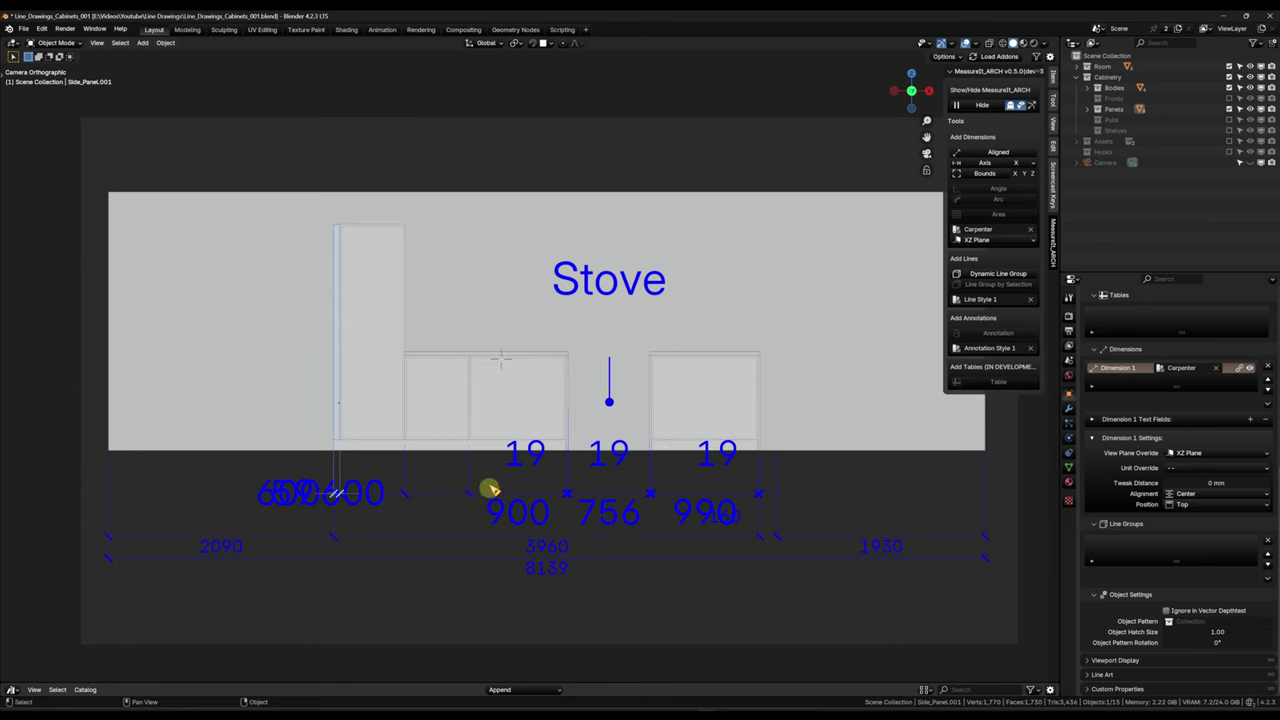
click(1240, 368)
click(380, 436)
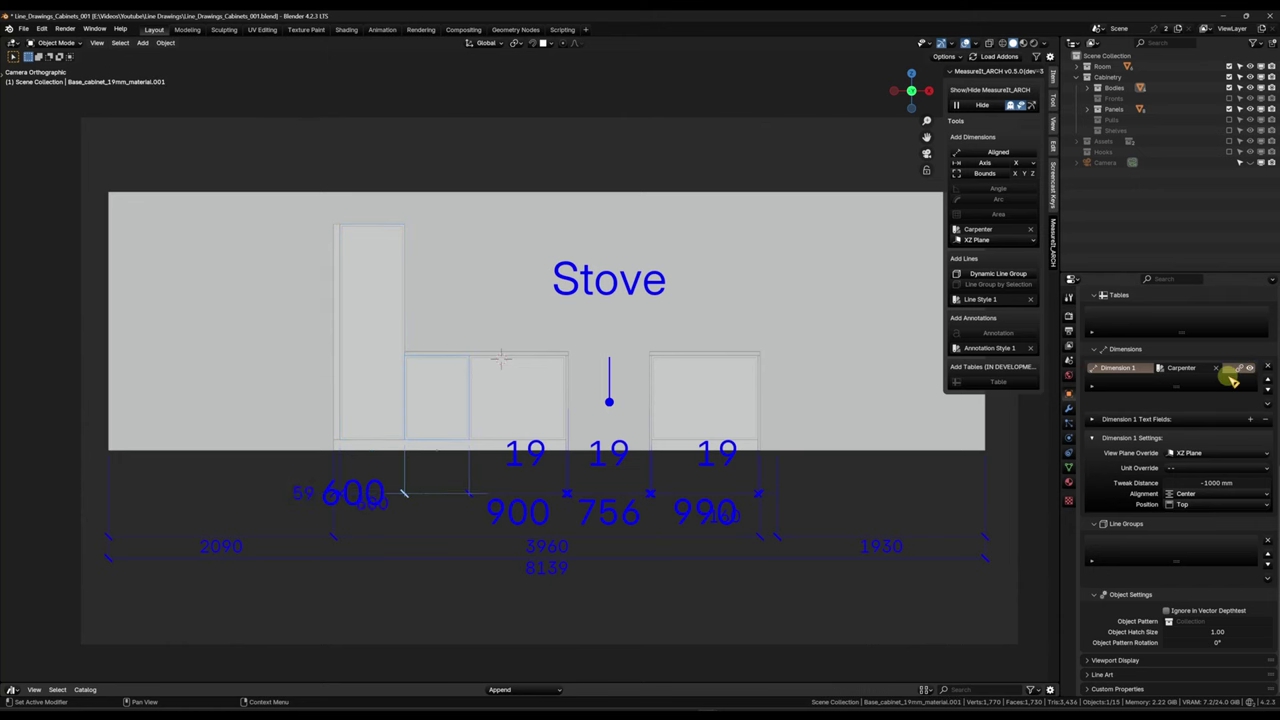
click(770, 487)
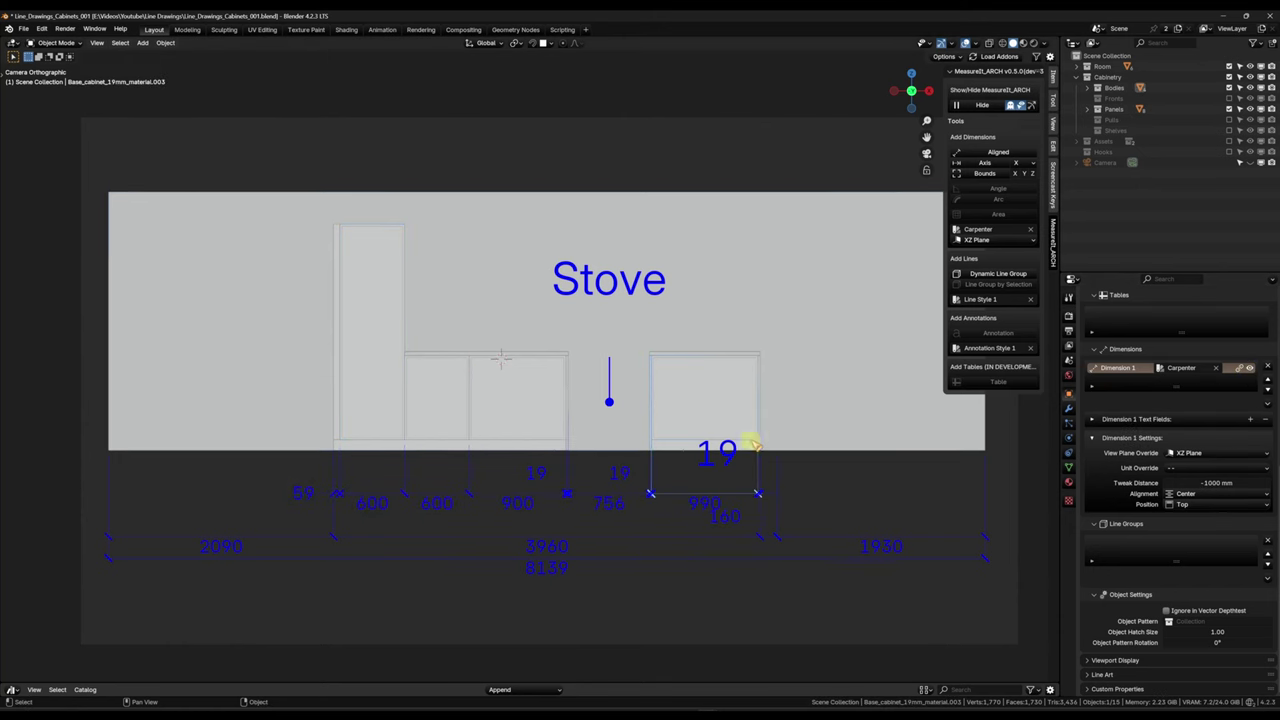
Step: Add a dynamic line group to the room's wall object
click(664, 312)
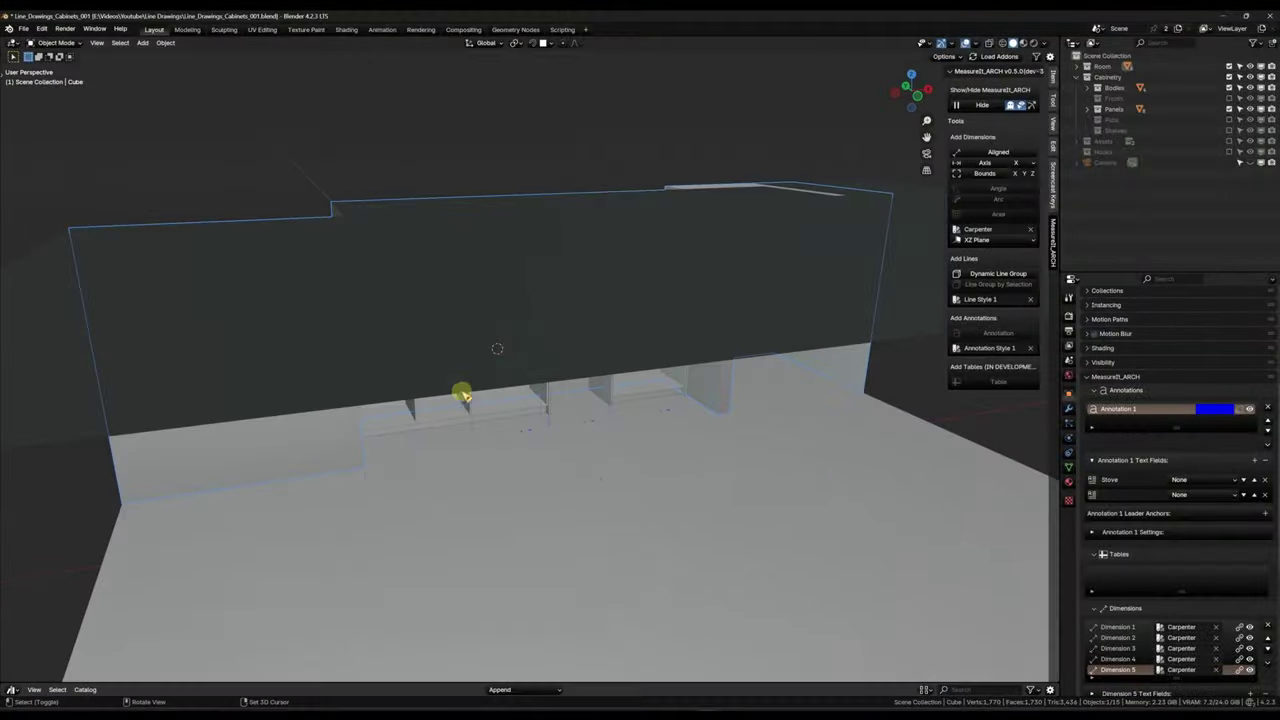
mouse_move(463, 394)
middle_down()
mouse_move(634, 346)
mouse_move(609, 389)
mouse_move(623, 371)
mouse_move(572, 399)
middle_up()
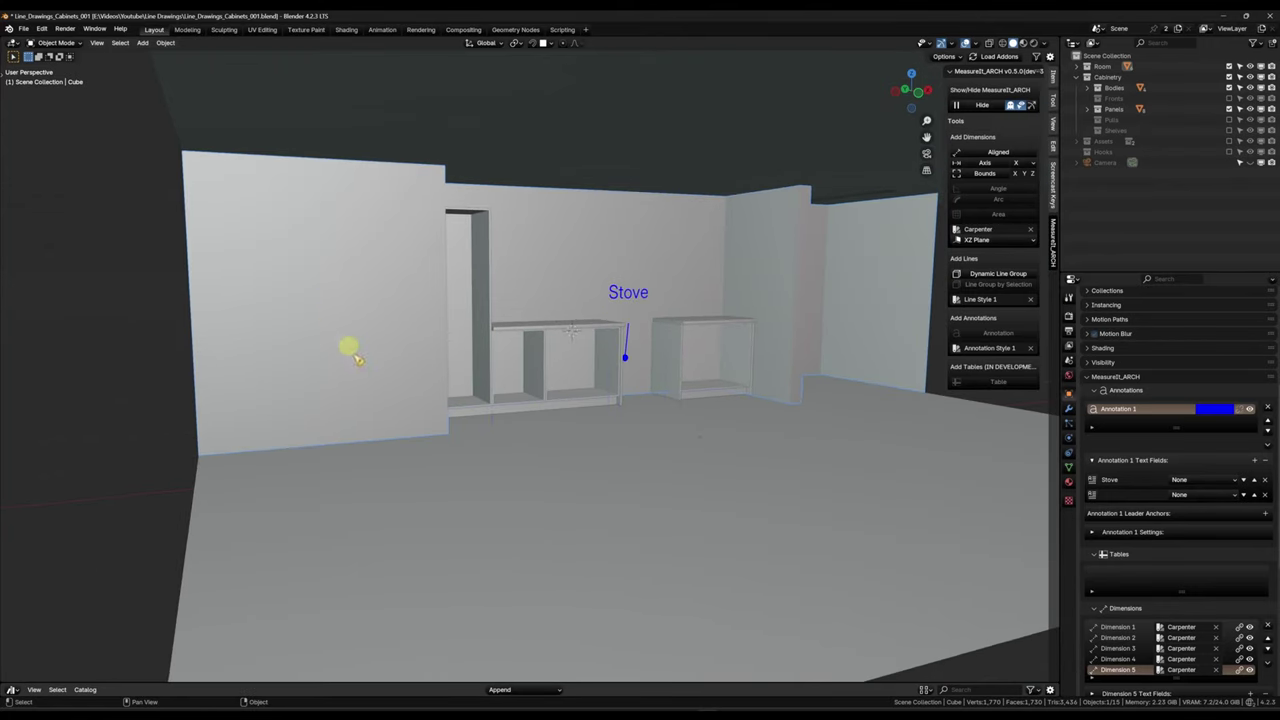
click(1011, 276)
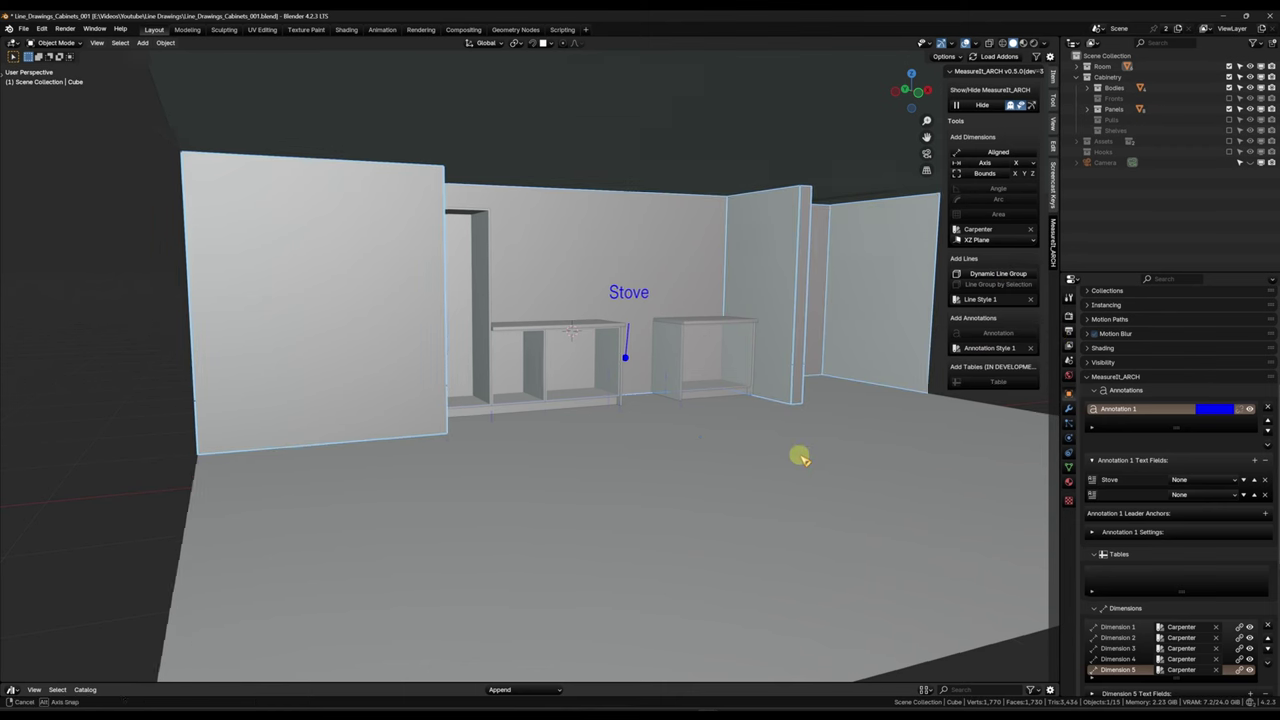
Step: Select the tall cabinet's outer side panel and examine its Bevel modifier settings
middle_drag(625, 452, 600, 443)
scroll(640, 515, up, 3)
scroll(400, 428, up, 4)
click(403, 434)
shift+middle_drag(411, 414, 460, 505)
shift+middle_drag(494, 262, 516, 429)
middle_drag(524, 278, 491, 297)
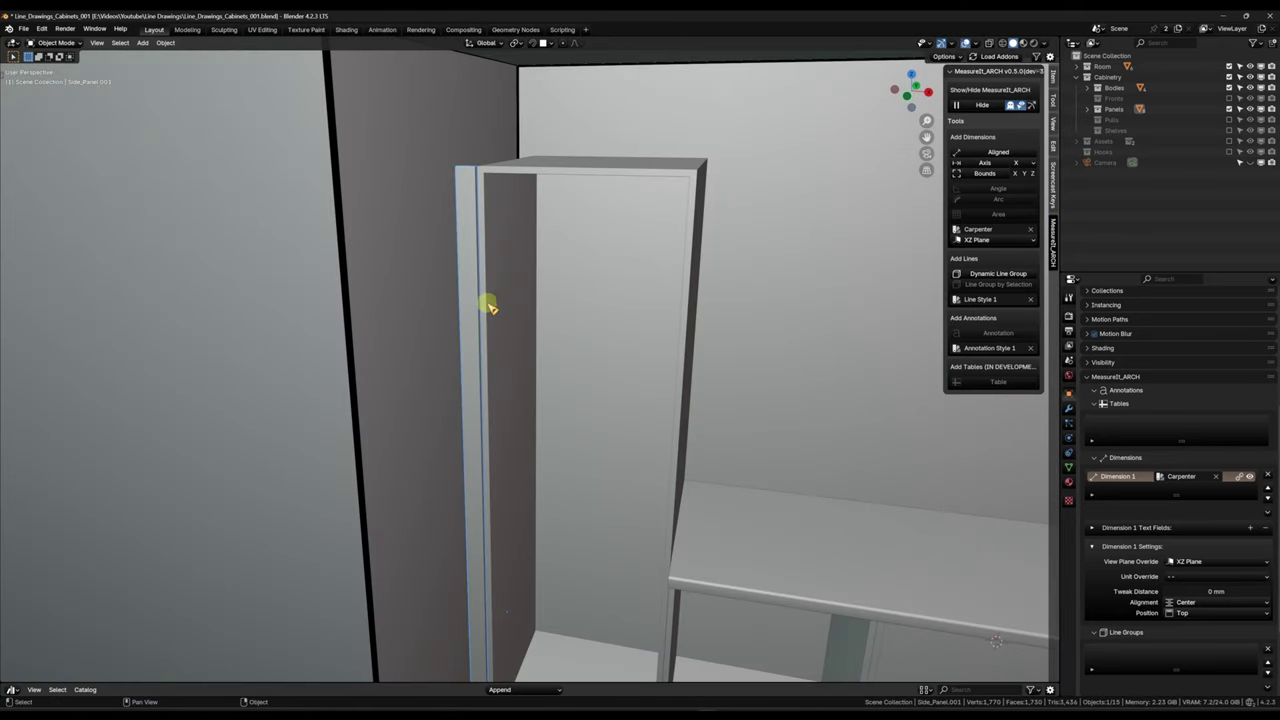
click(1068, 408)
click(1090, 358)
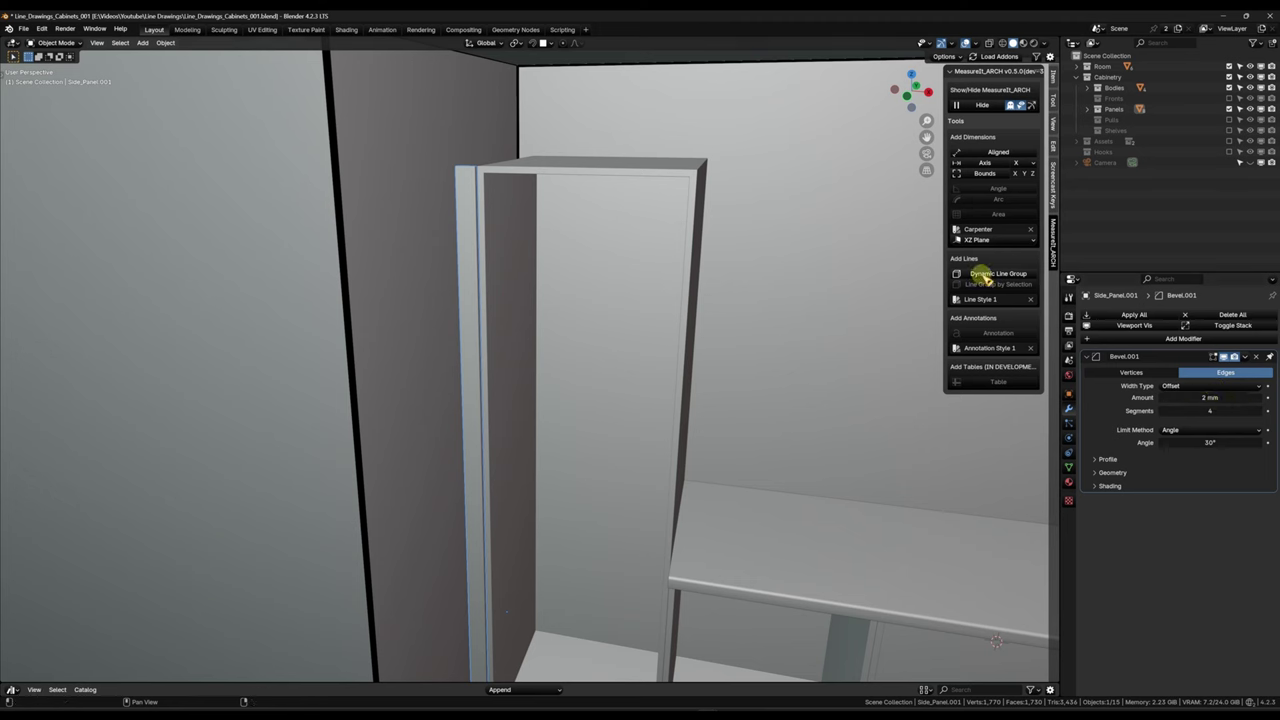
Step: Add a dynamic line group with Line Style 1 to the tall cabinet's side panel and show its line group entry
click(472, 274)
click(471, 264)
ctrl+scroll(1152, 534, up, 1)
scroll(1183, 557, down, 6)
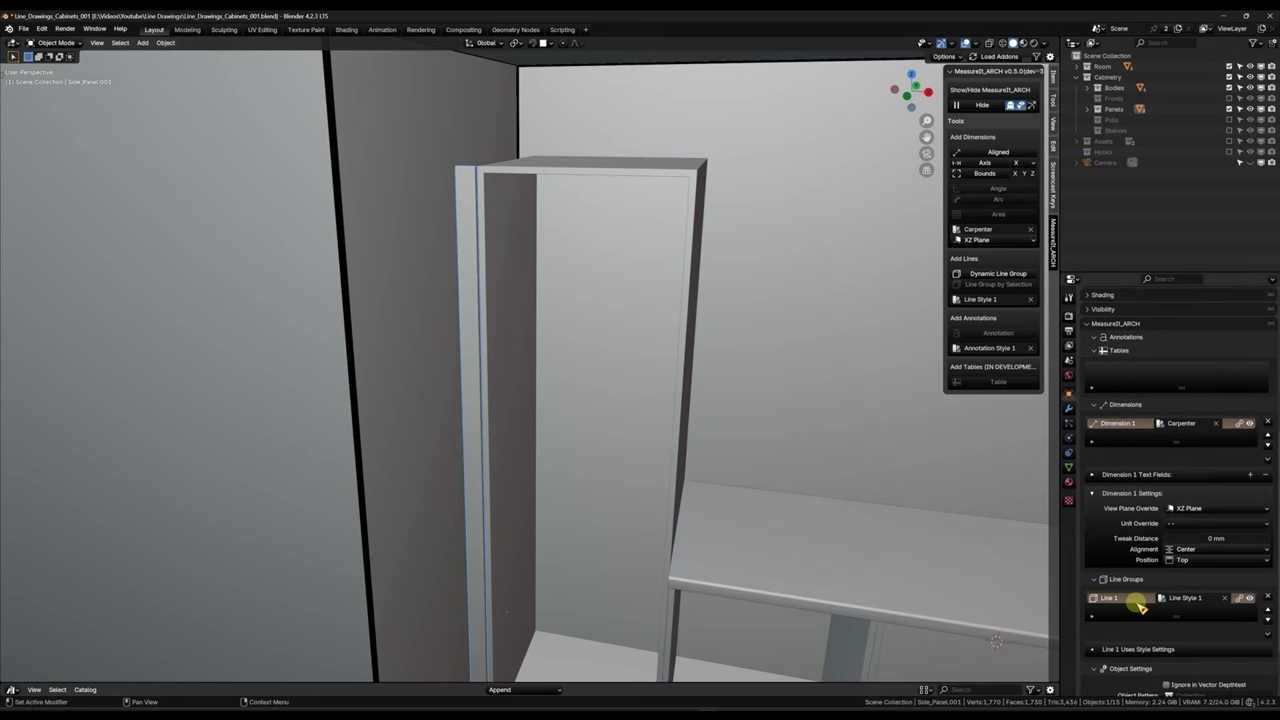
Step: Turn off the tall cabinet side panel's bevel in the viewport and add a dynamic line group to the tall cabinet body
key(ctrl+Tab)
click(1224, 357)
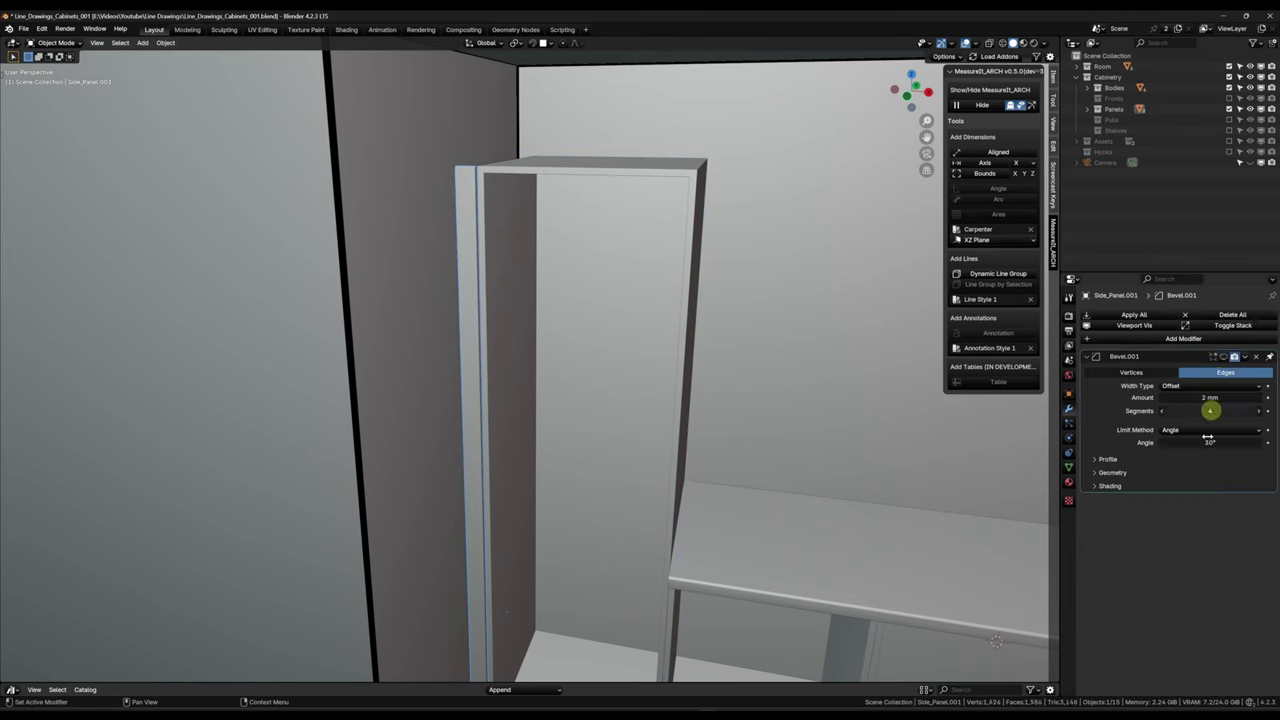
click(987, 274)
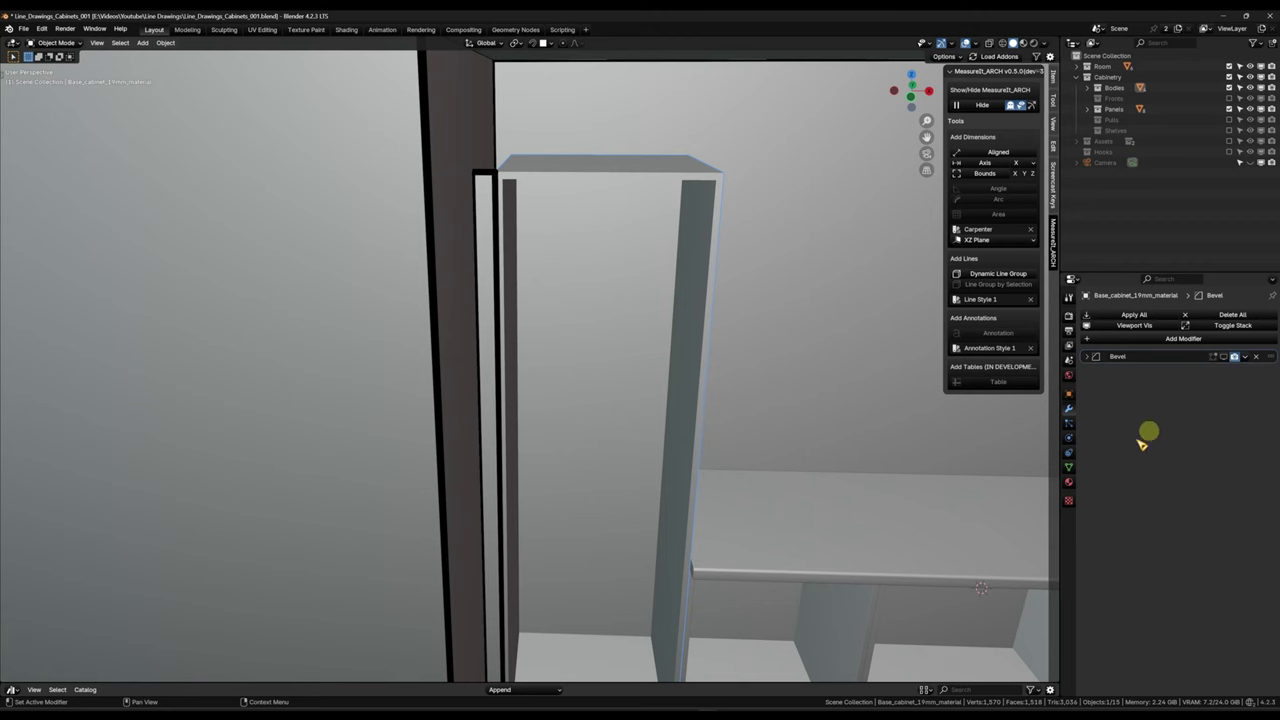
click(996, 274)
Step: Turn off the bevel display of the plinth under the cabinets and add dynamic line groups to the plinth and the adjoining base cabinet
shift+middle_drag(799, 456, 706, 301)
middle_drag(741, 494, 739, 466)
click(692, 548)
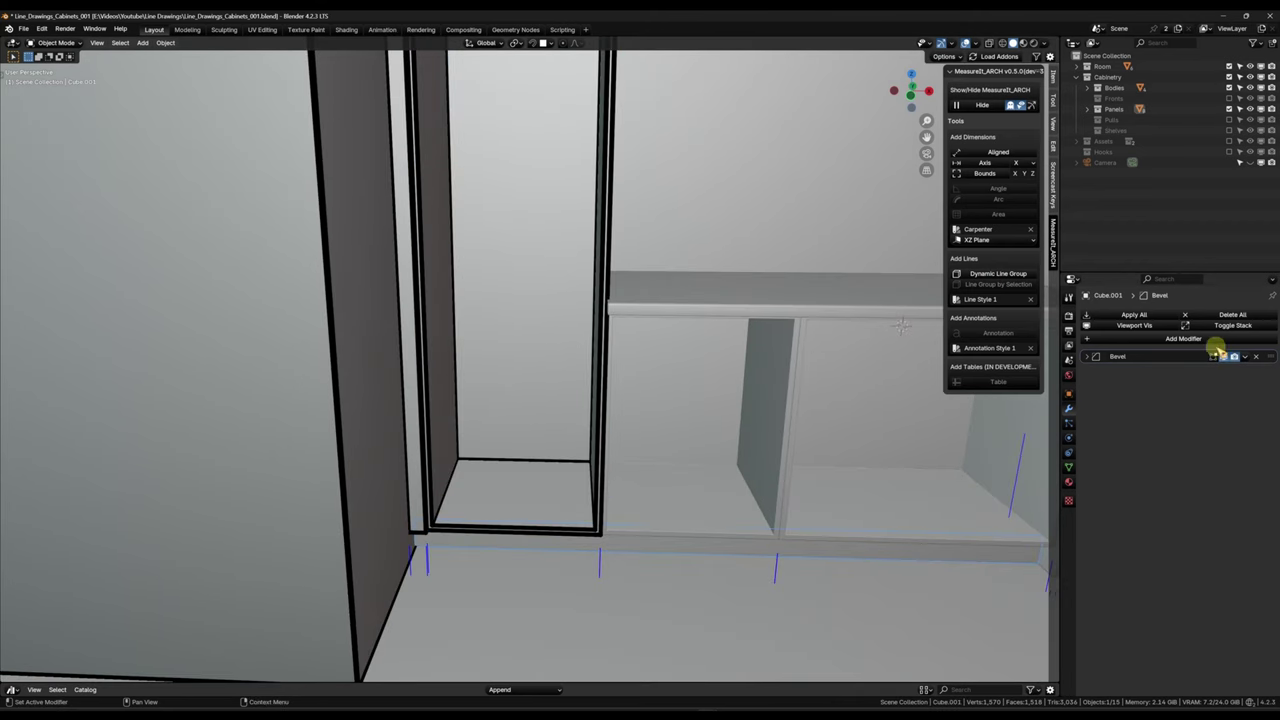
click(1014, 273)
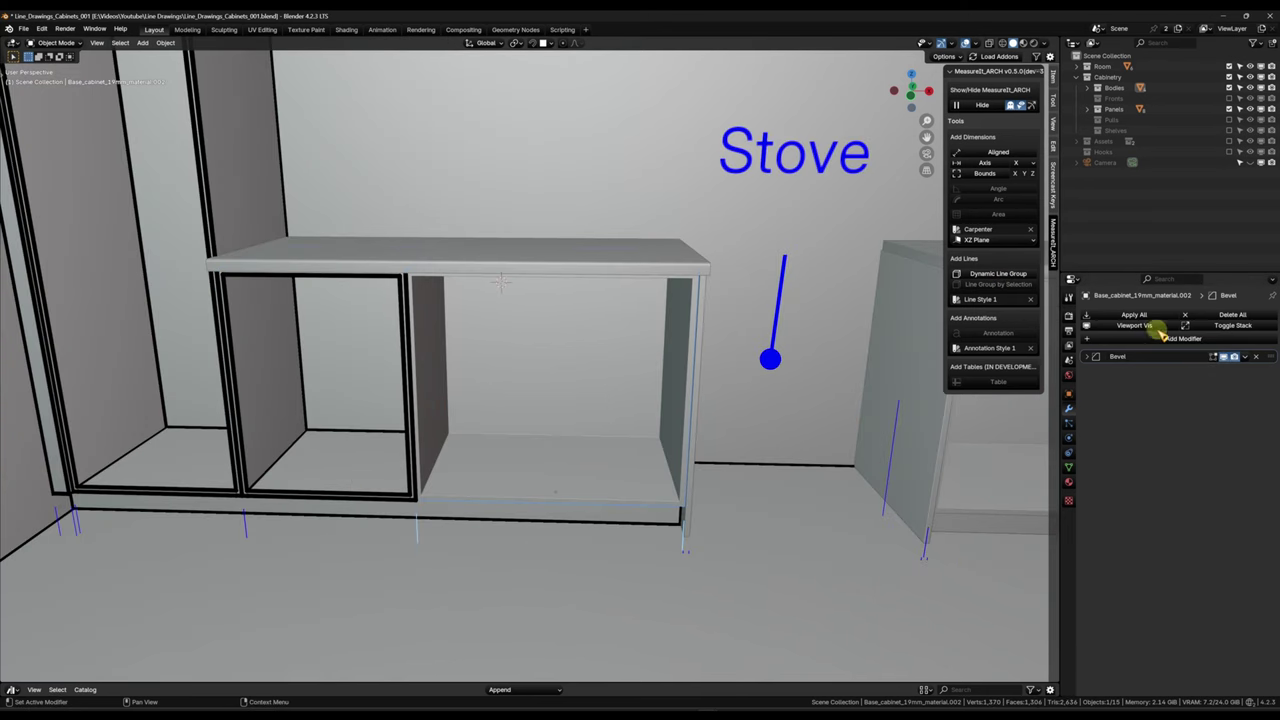
click(1003, 274)
Step: Hide the viewport bevels on the base cabinet beside the stove gap and its countertop, adding a dynamic line group to each
click(1223, 356)
click(990, 273)
click(690, 262)
drag(1223, 371, 1223, 356)
click(1003, 274)
Step: Add dynamic line groups to the panel, countertop and remaining parts of the cabinet on the stove's far side, with their bevels hidden
shift+middle_drag(818, 490, 638, 526)
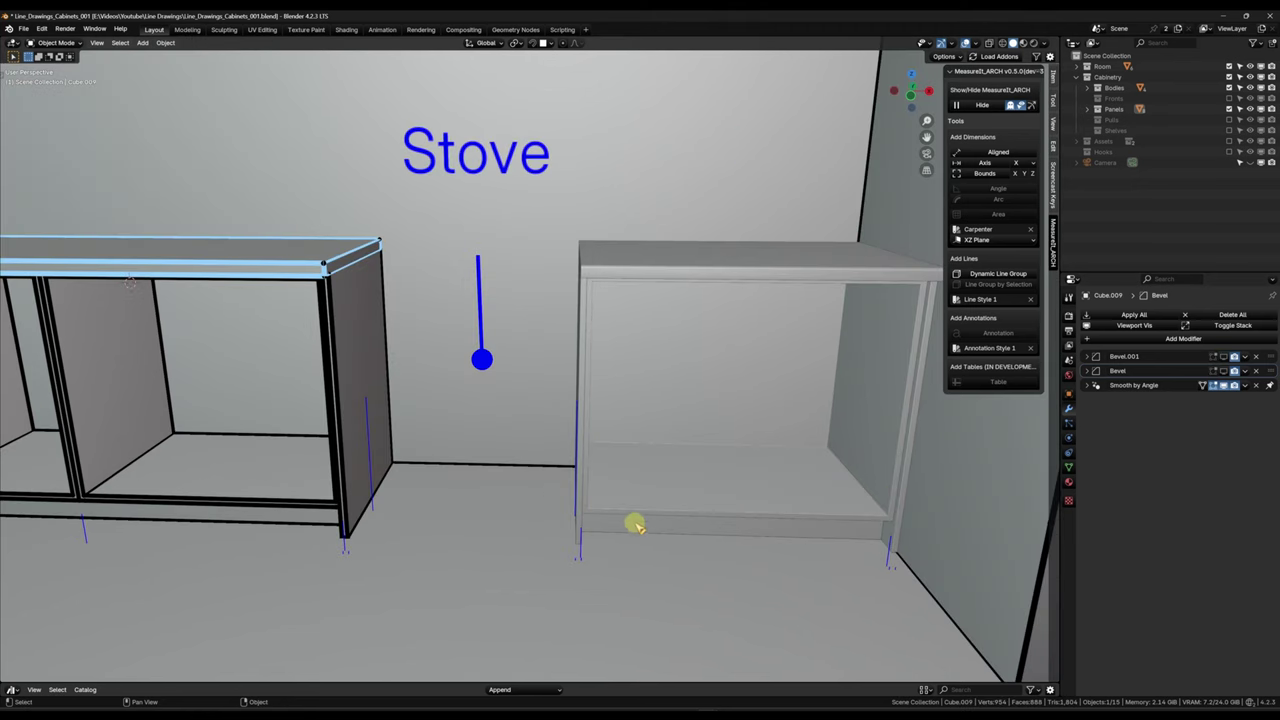
click(579, 499)
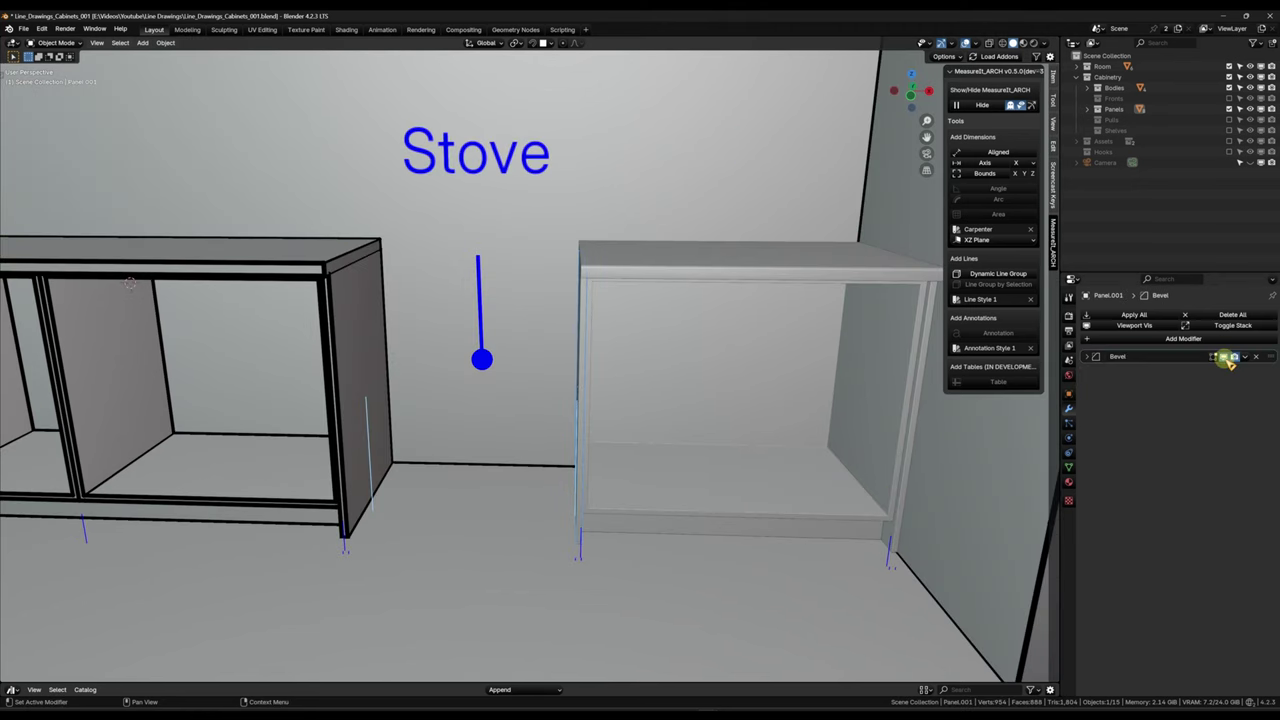
click(996, 276)
click(656, 264)
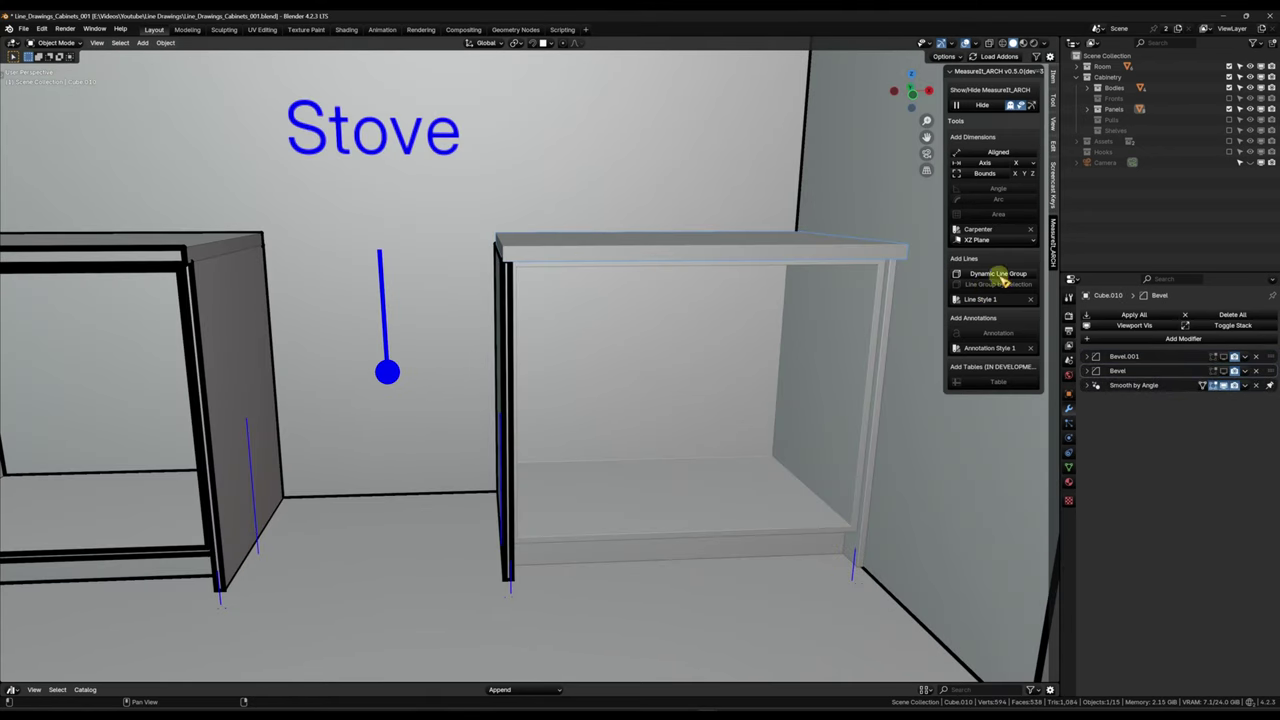
click(1000, 276)
click(1000, 274)
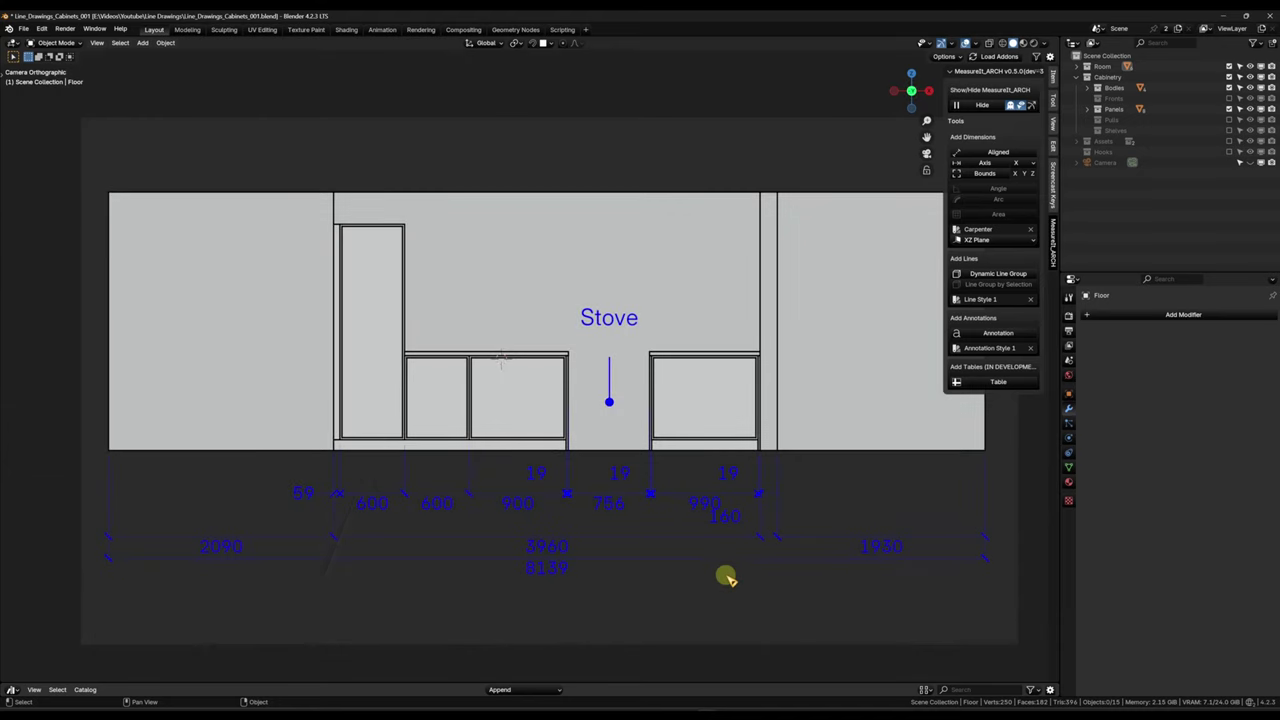
Step: Assign the Camera to View 1 in the scene's MeasureIt_ARCH settings and expand the view's settings
click(1069, 361)
scroll(1105, 440, down, 5)
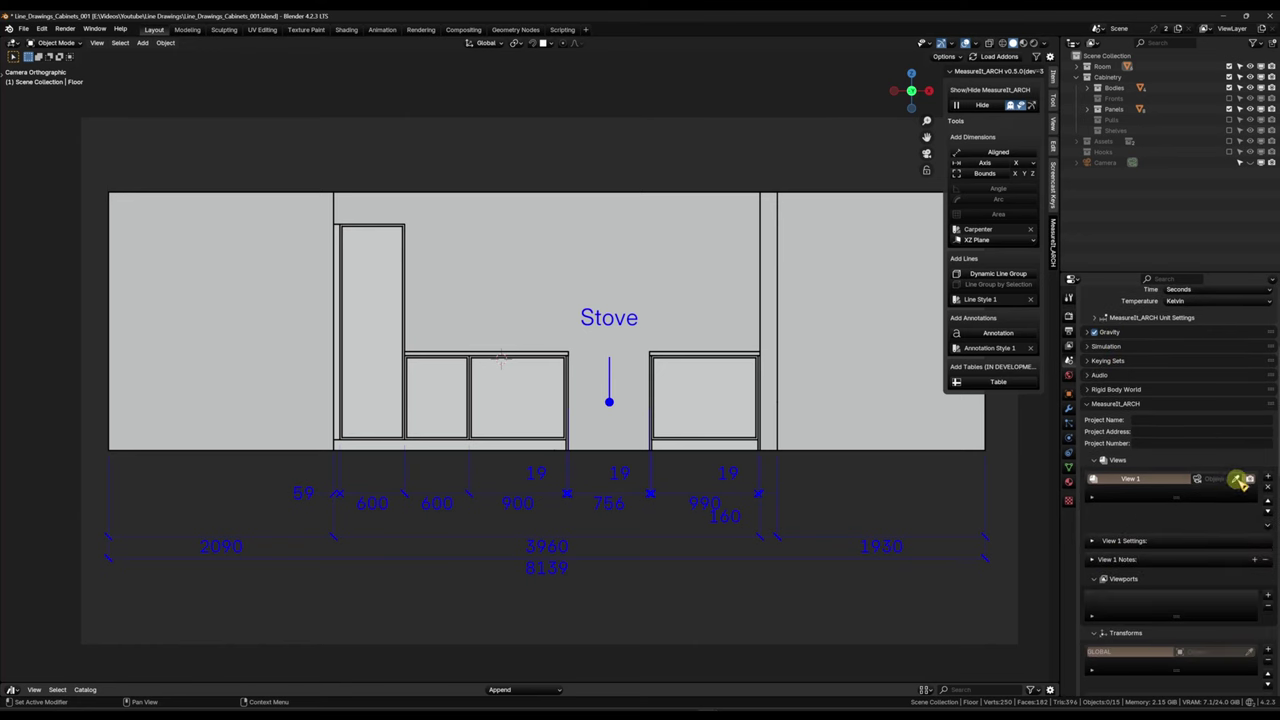
click(1107, 162)
click(1100, 541)
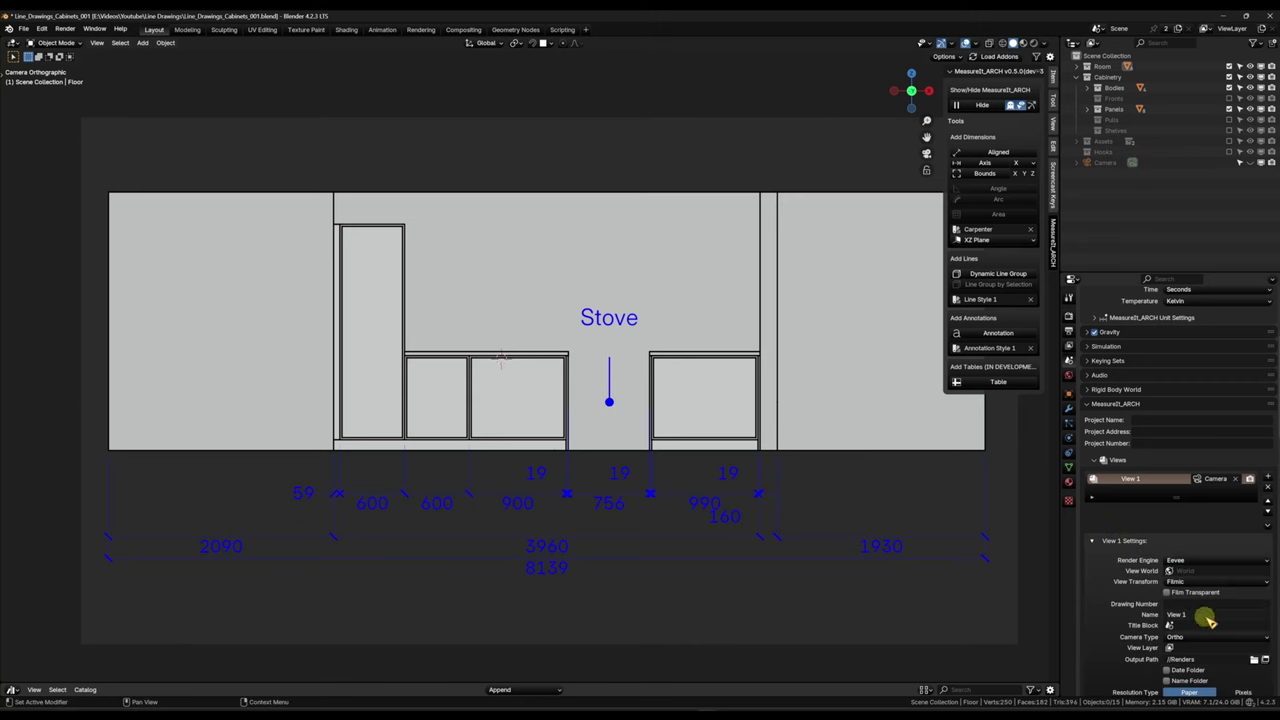
Step: Set View 1's render engine to Cycles
scroll(1123, 584, down, 9)
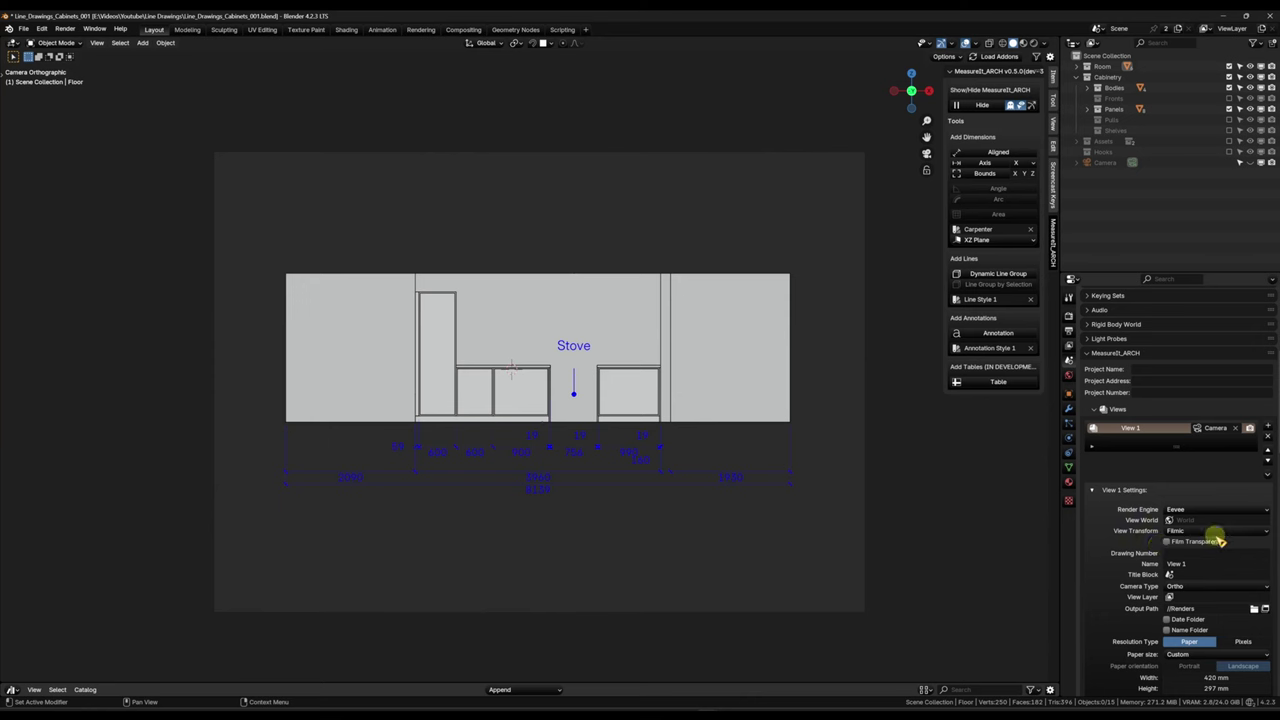
click(1163, 509)
click(1157, 530)
Step: Set View 1's paper size to A3
scroll(1148, 524, down, 1)
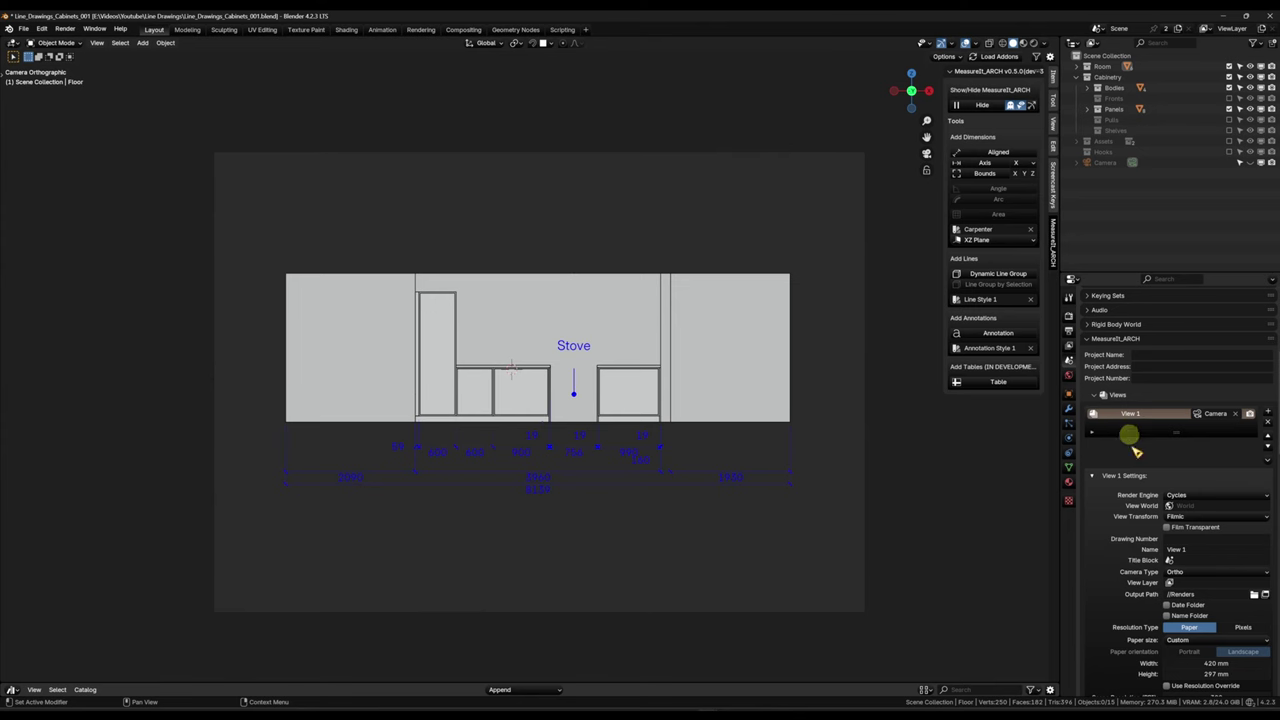
scroll(1117, 518, down, 3)
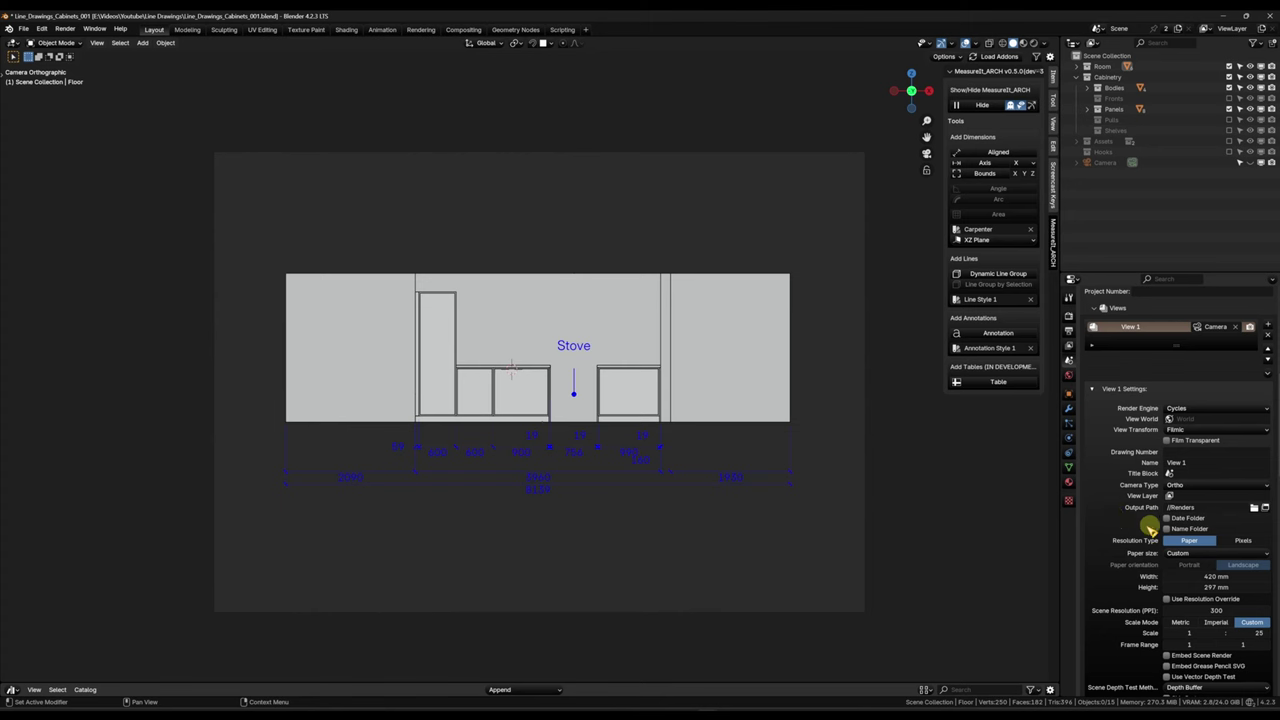
click(1199, 553)
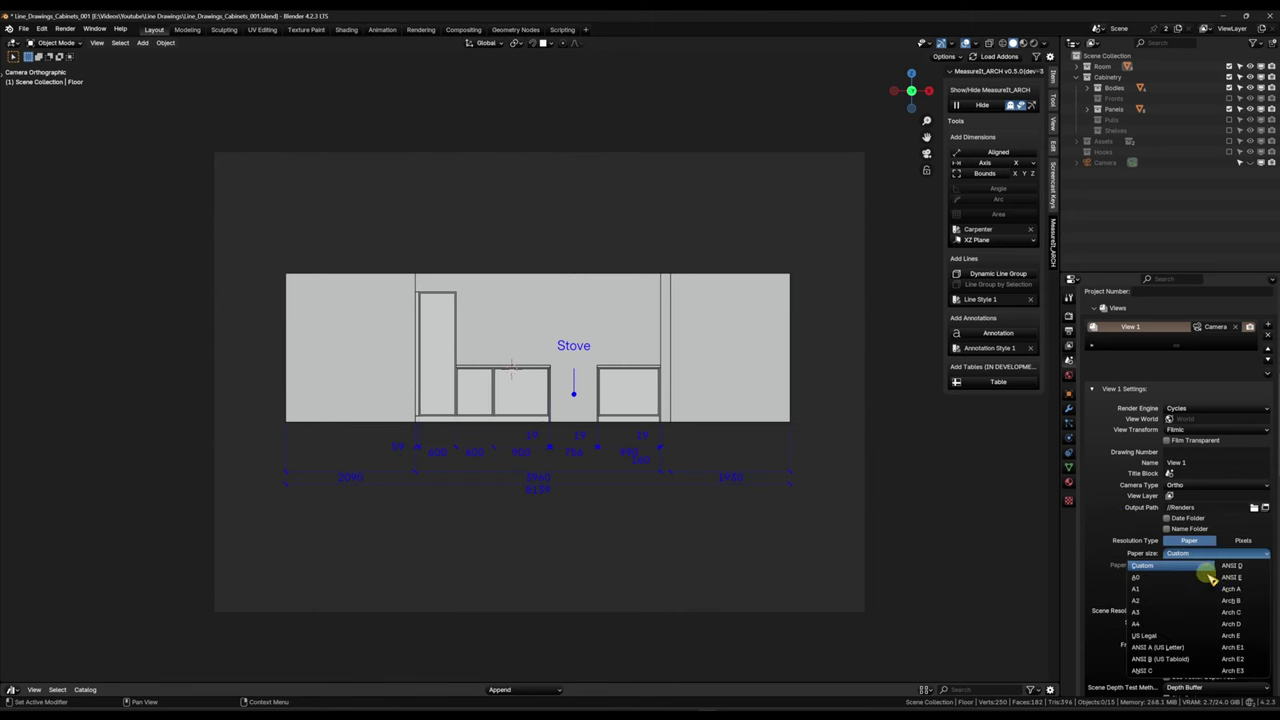
click(1175, 612)
scroll(1255, 585, down, 4)
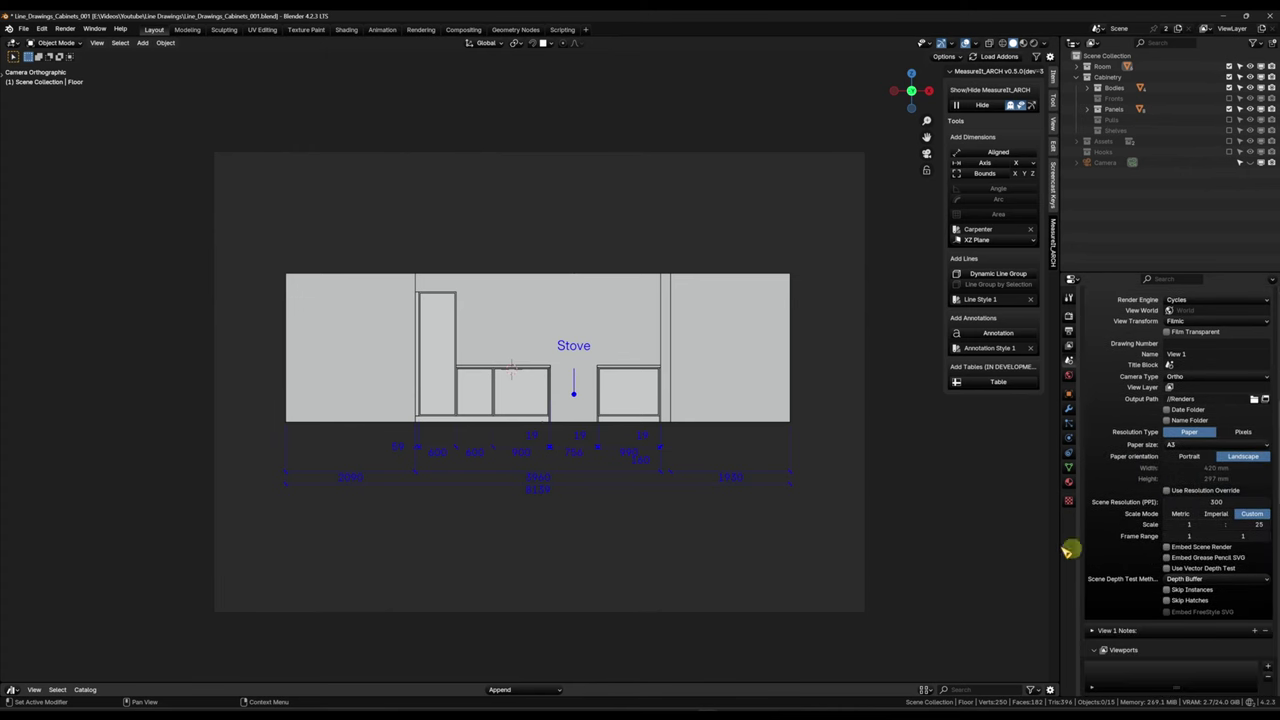
Step: Export View 1 as an SVG line drawing with the MeasureIt_ARCH Vector render
scroll(1130, 400, up, 12)
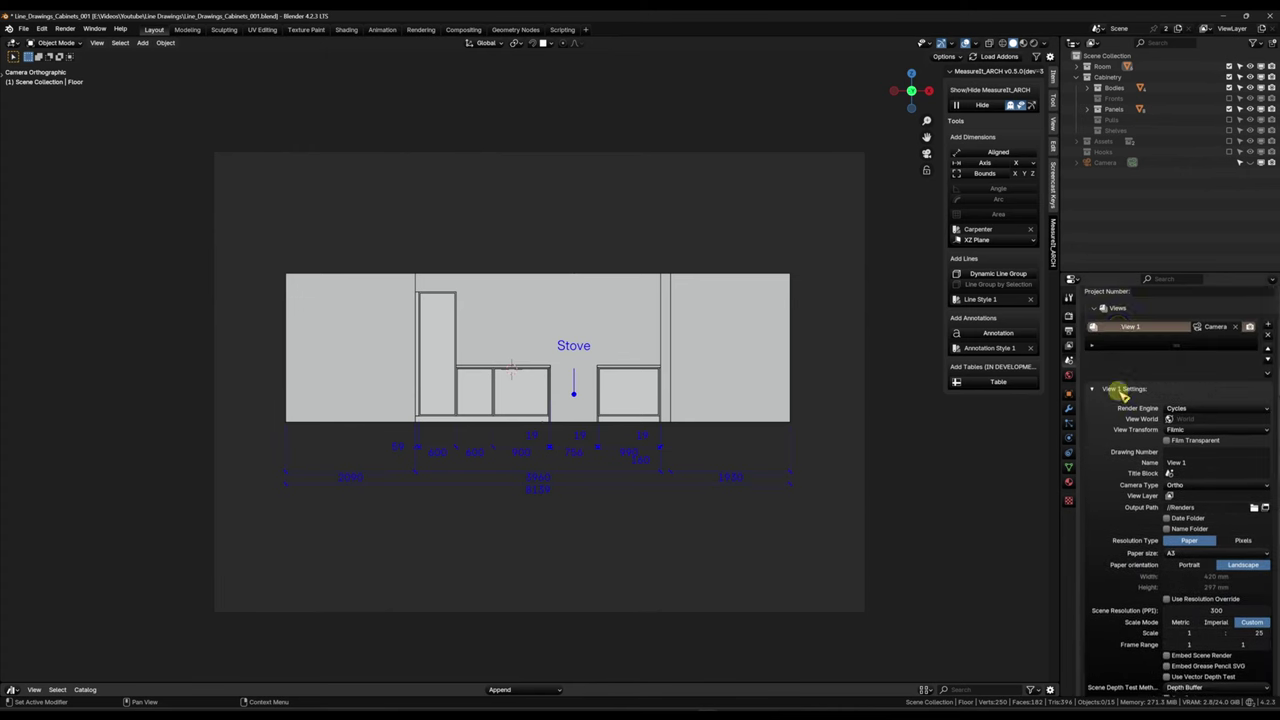
click(1069, 318)
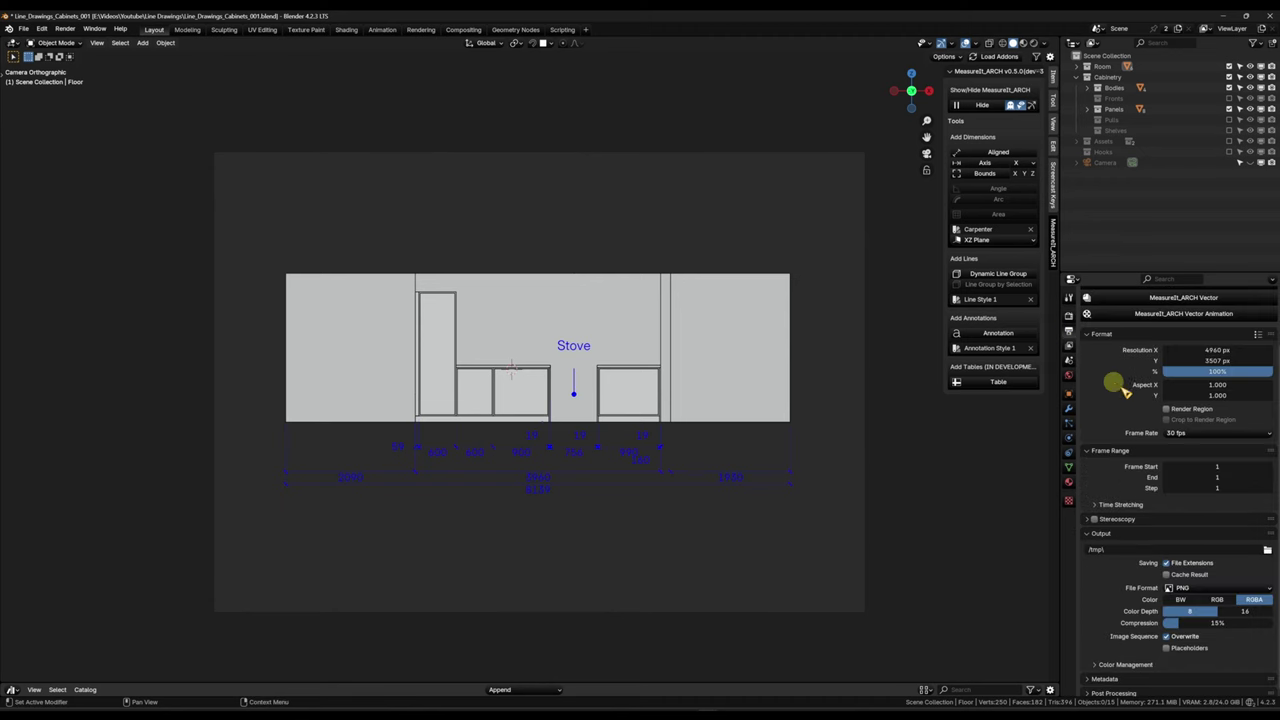
scroll(1100, 400, up, 3)
click(1239, 365)
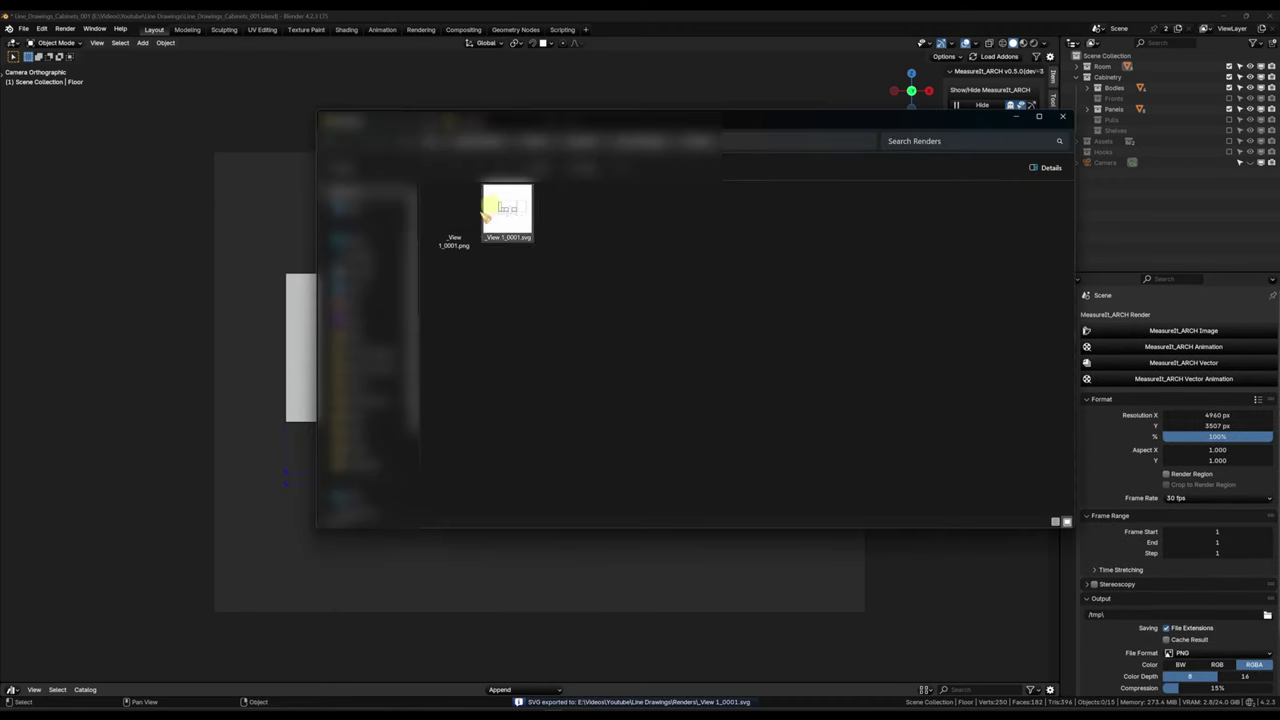